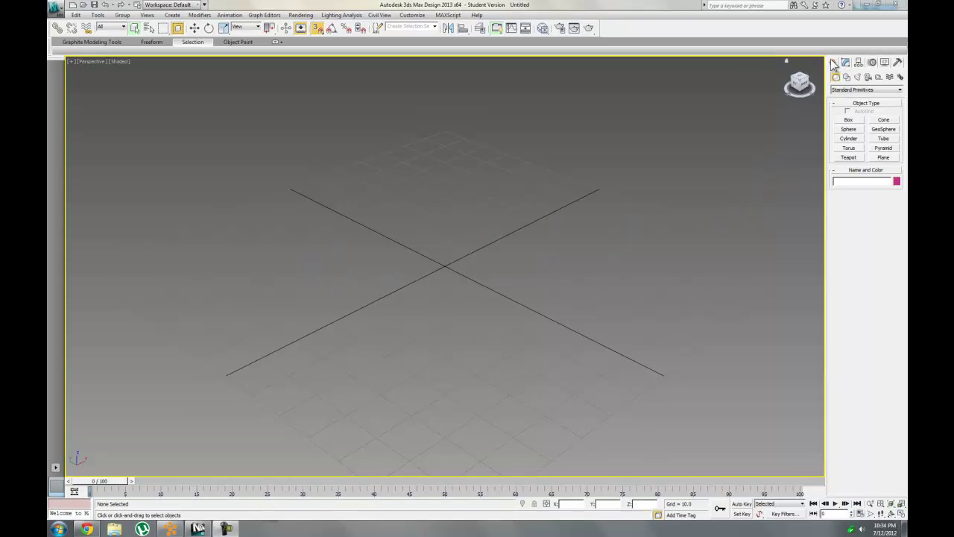
click(856, 90)
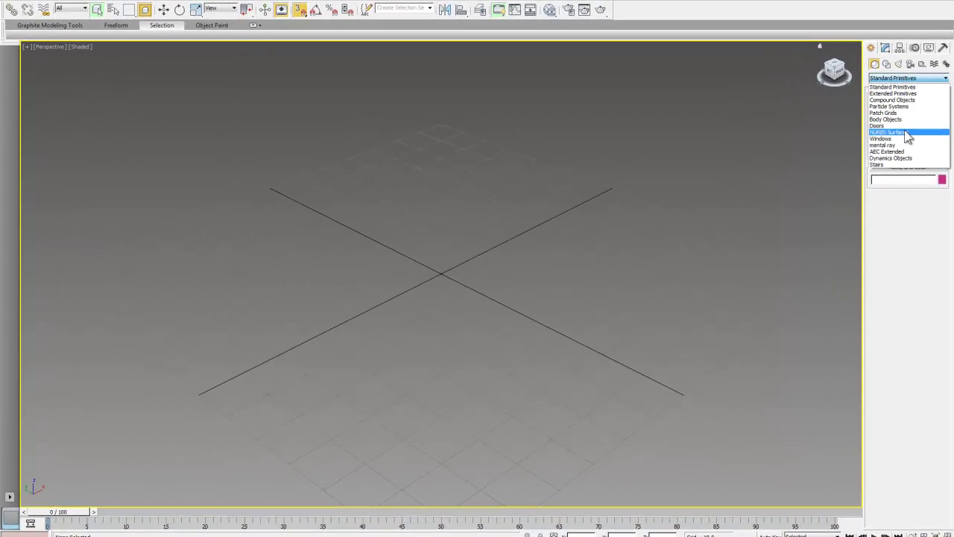
click(898, 164)
scroll(884, 78, up, 11)
click(890, 78)
click(905, 84)
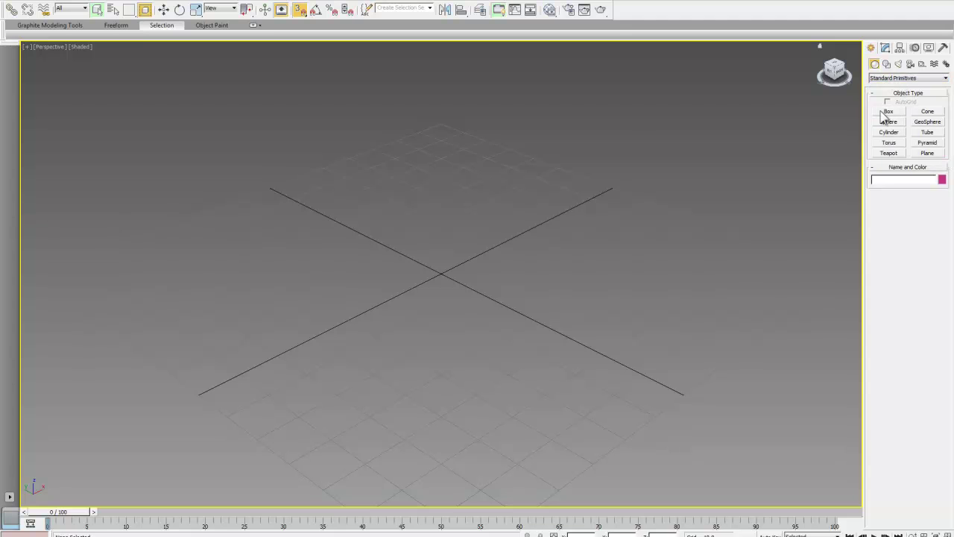
Draw an L-shaped AEC Extended wall in the top view, 5 wide and 96 high, with legs about 210 and 110 long.
click(901, 79)
click(891, 152)
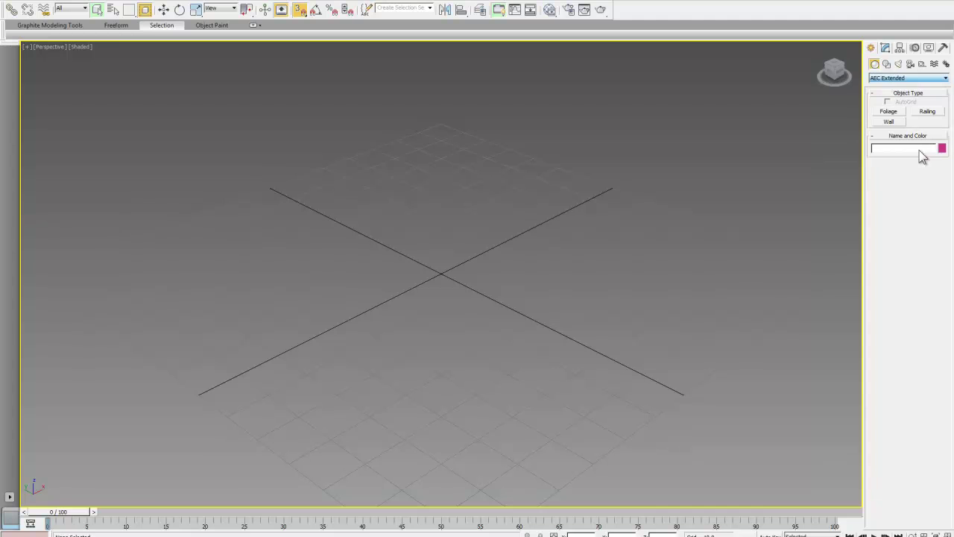
click(890, 123)
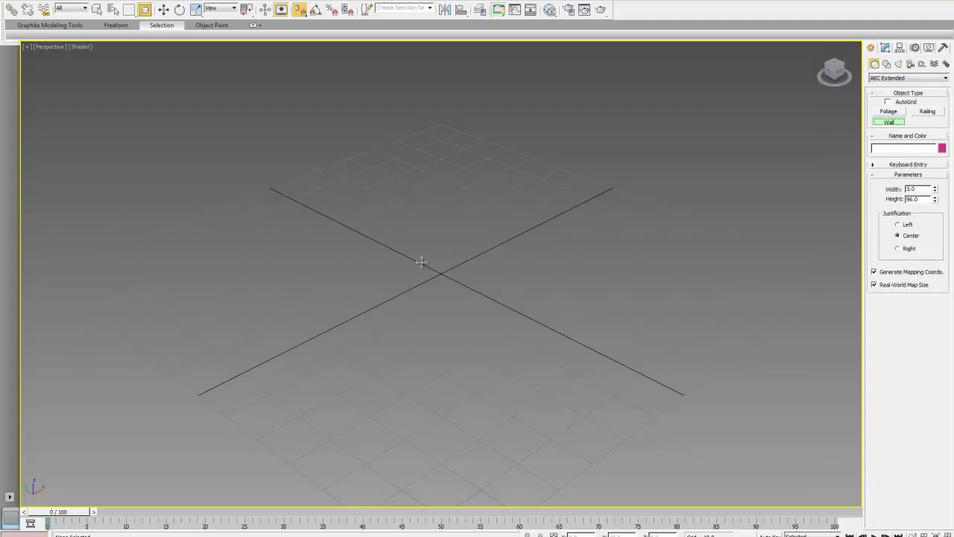
key(alt+w)
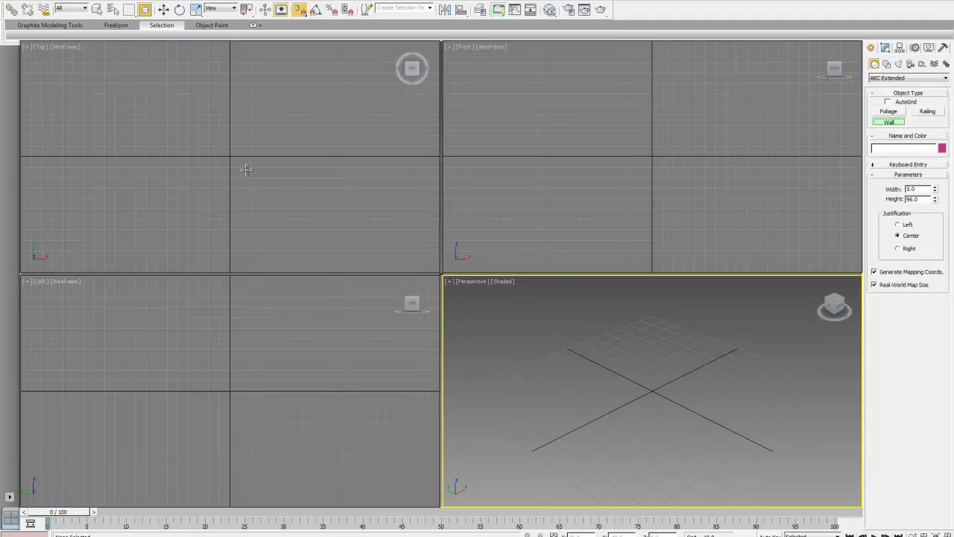
right_click(176, 145)
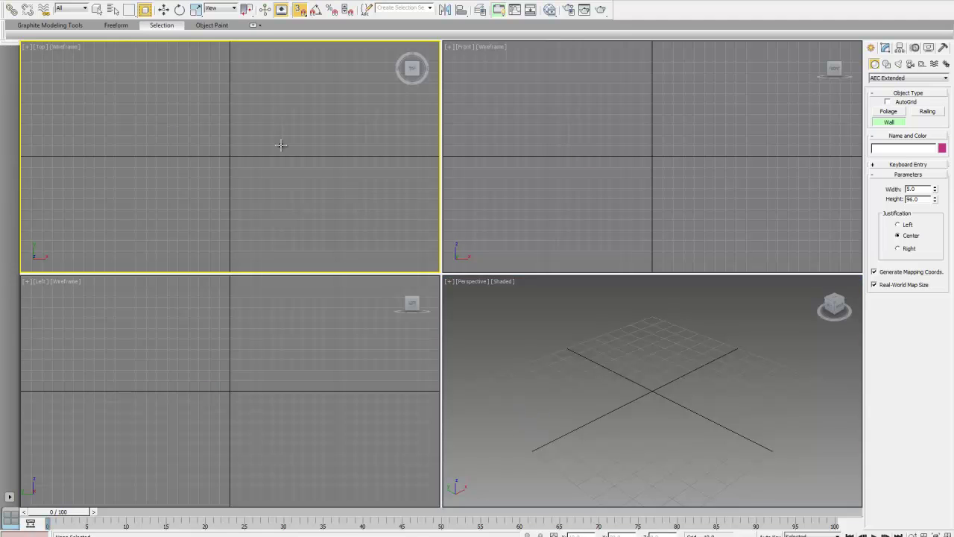
click(114, 135)
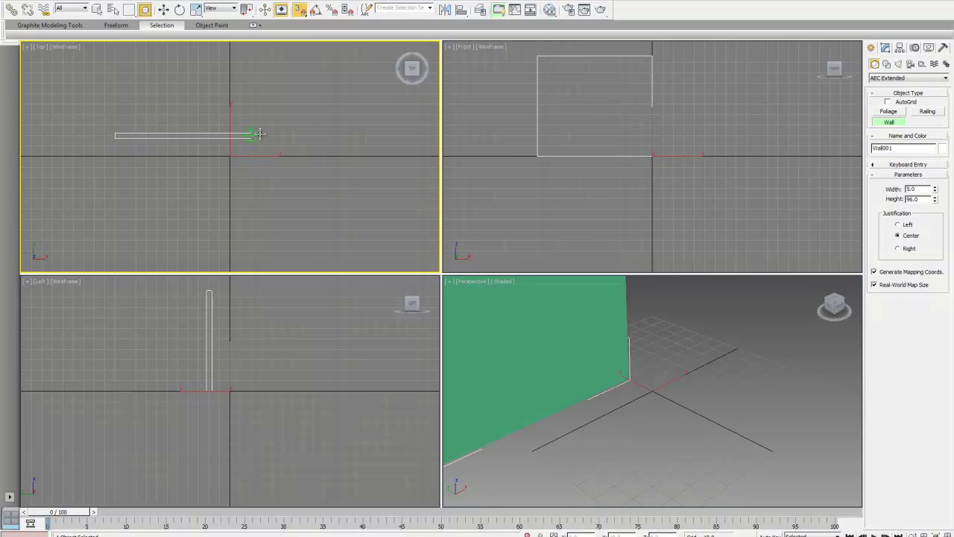
click(332, 135)
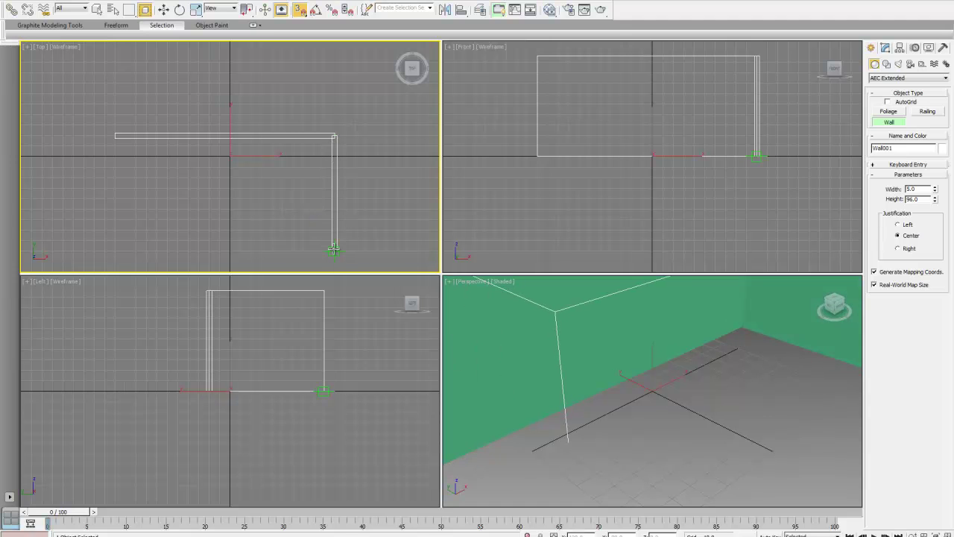
click(333, 249)
right_click(315, 241)
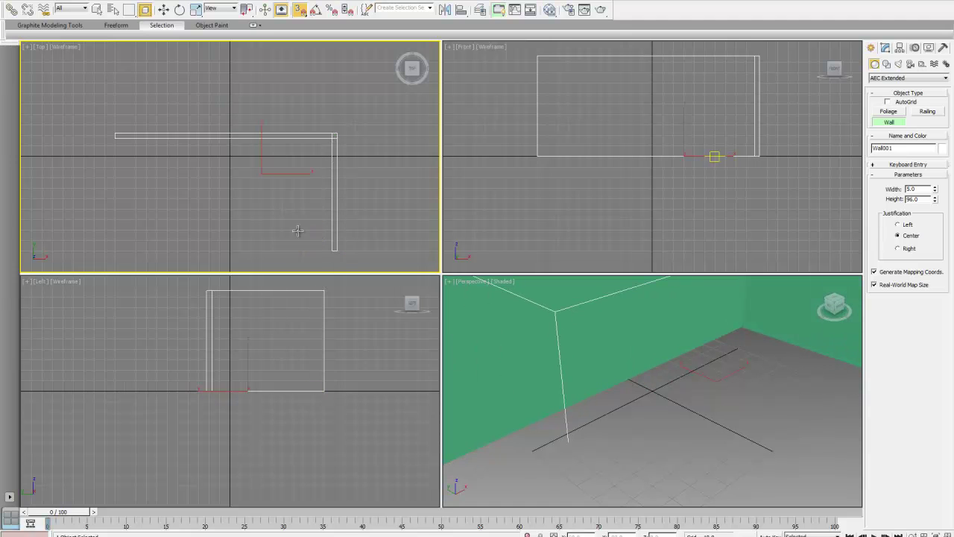
right_click(231, 184)
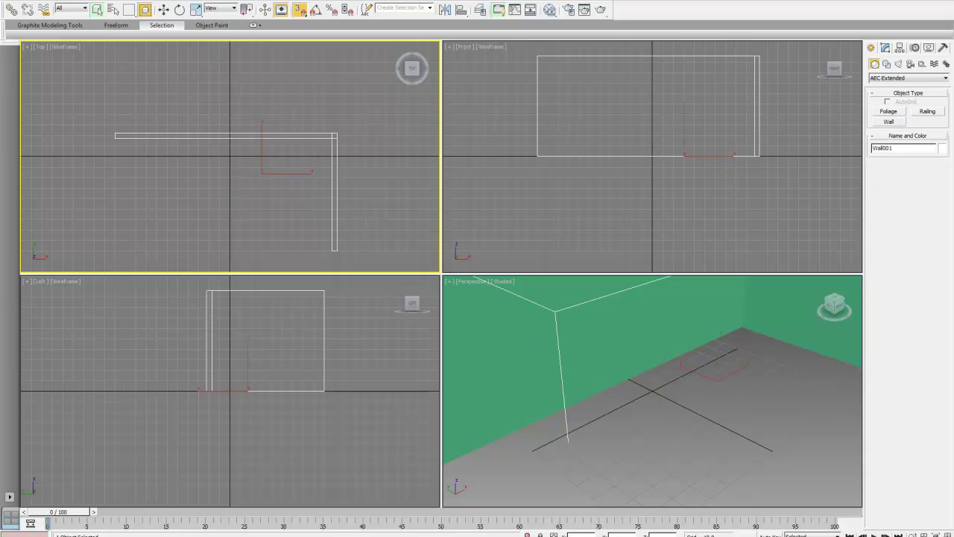
key(ctrl+shift+z)
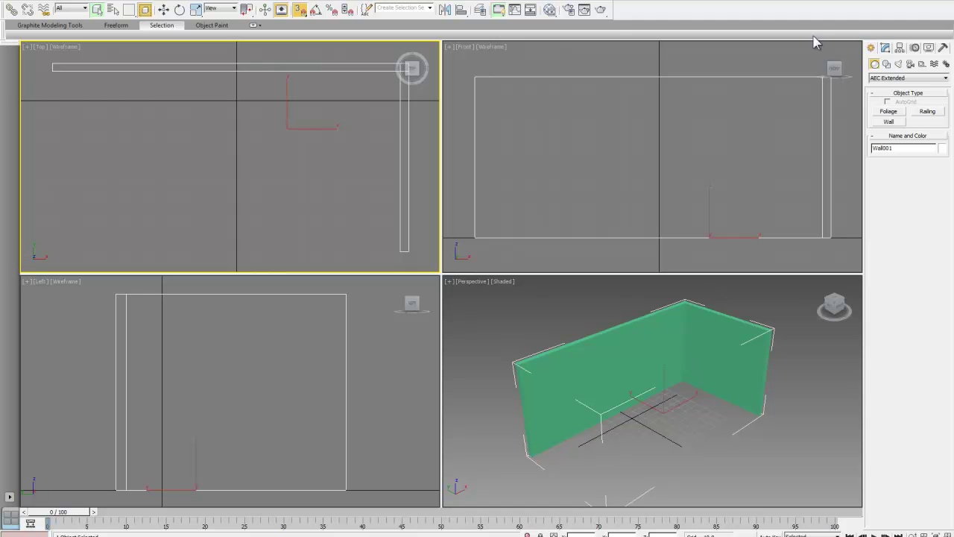
Create a 110 by 210 plane across the area bounded by the wall in the top view and name it Floor.
click(883, 78)
click(890, 87)
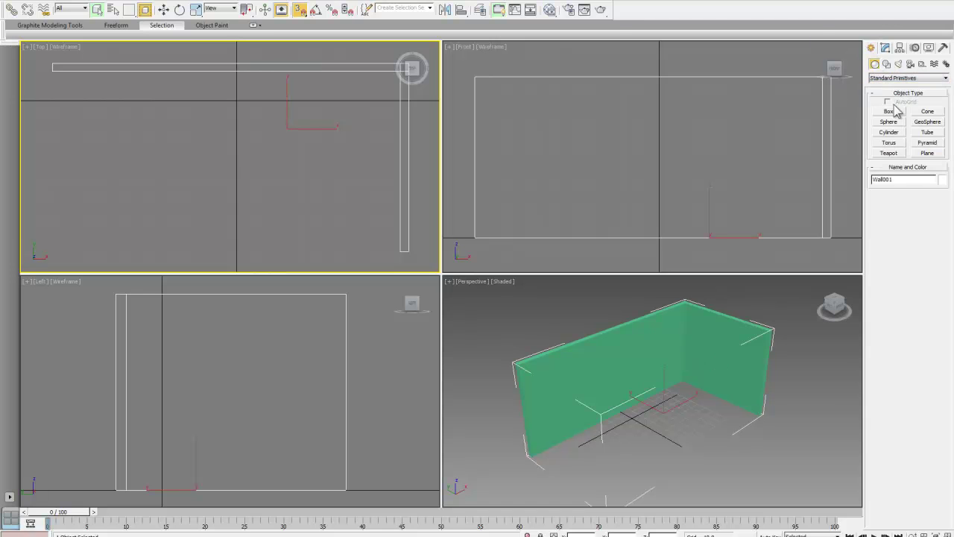
click(928, 153)
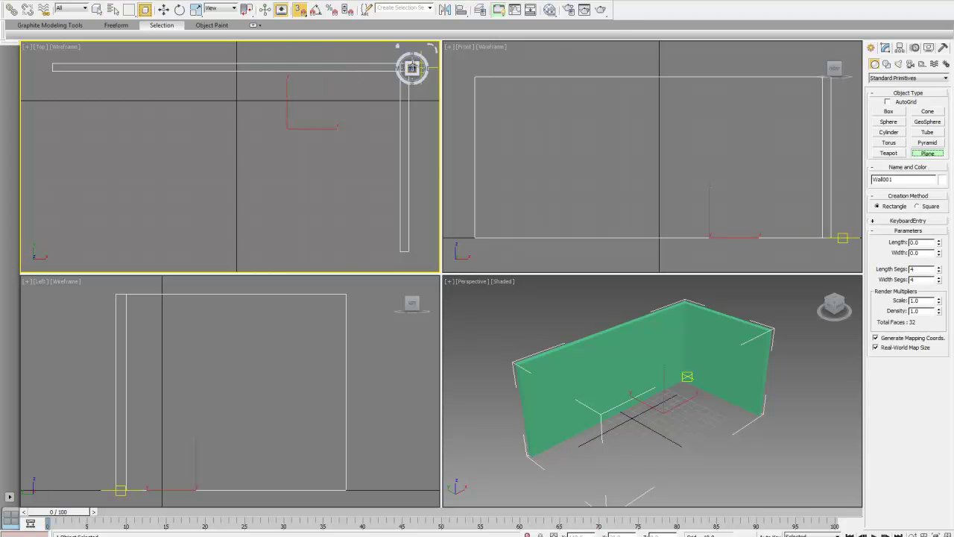
drag(411, 71, 338, 105)
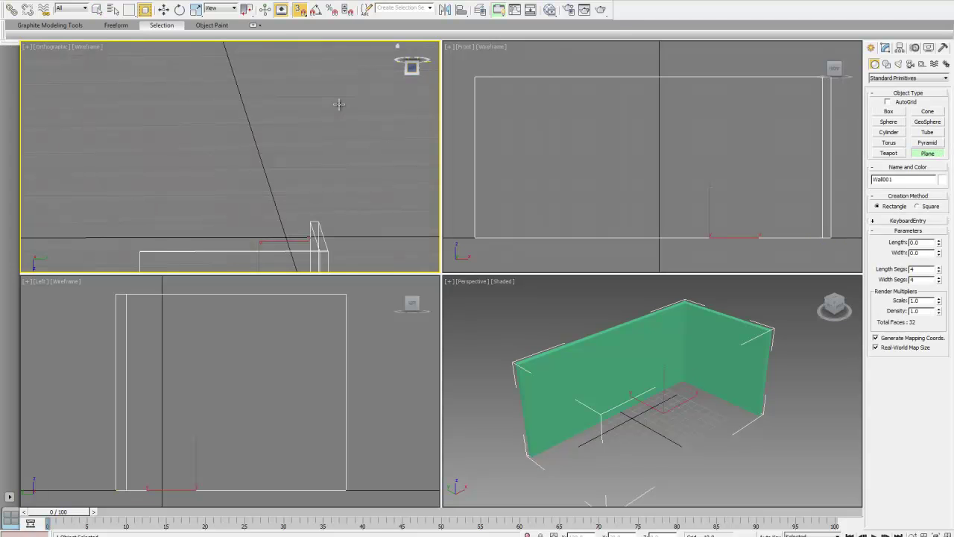
click(60, 47)
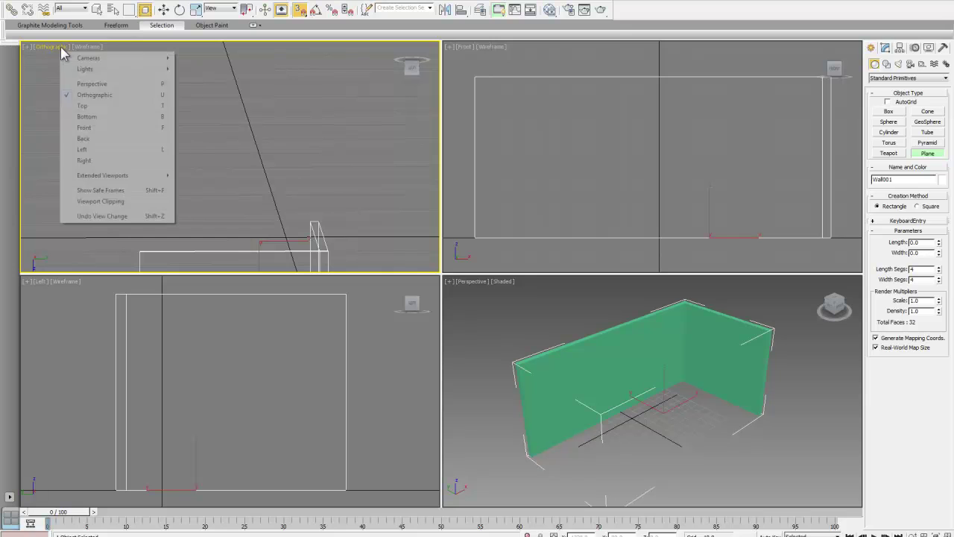
click(106, 110)
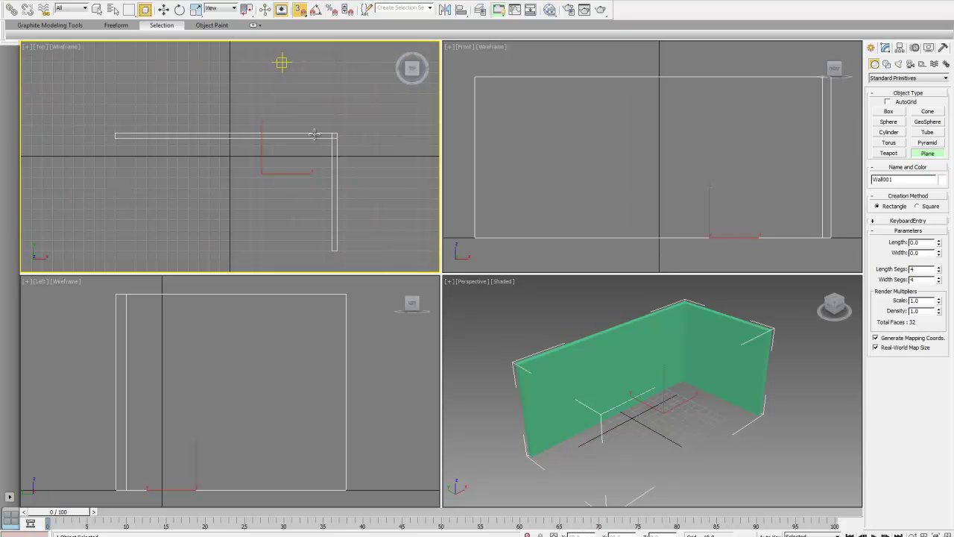
drag(334, 136, 114, 250)
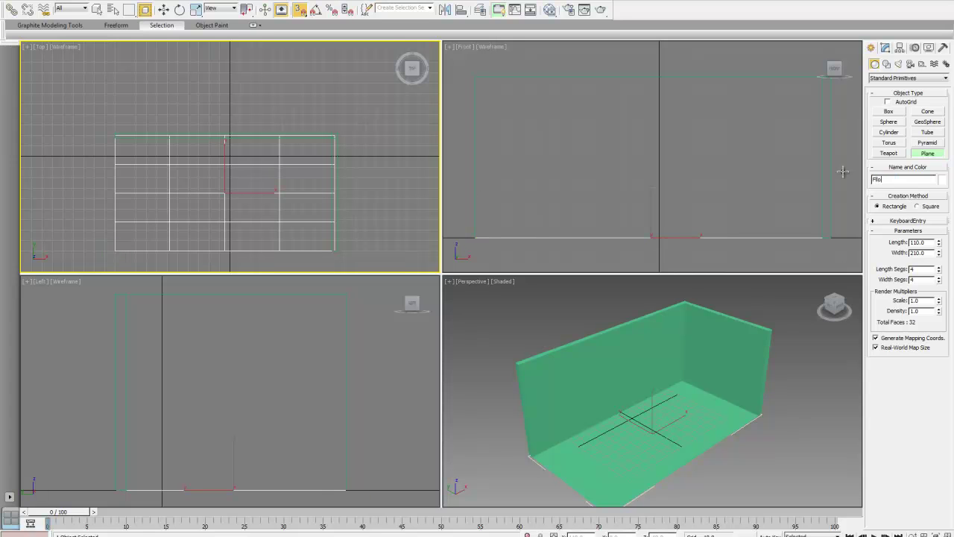
right_click(170, 120)
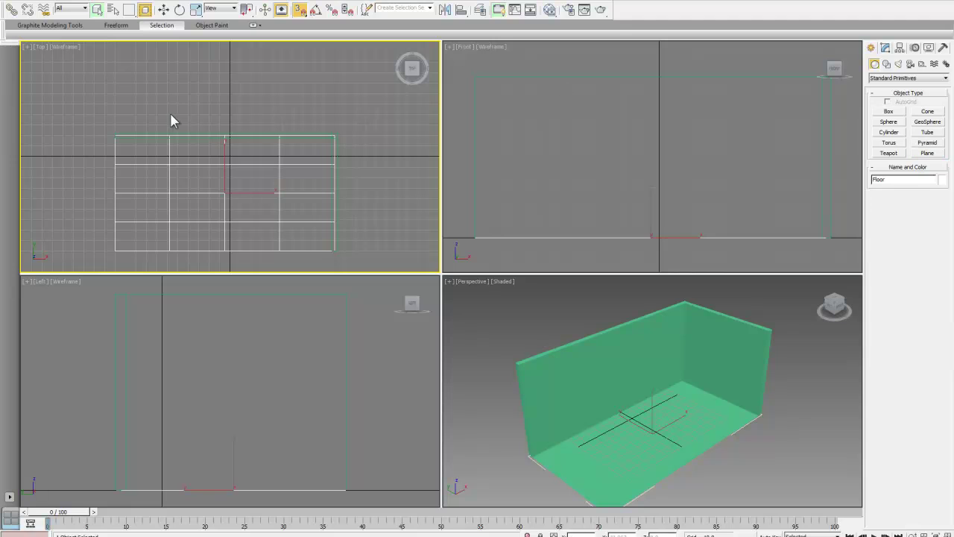
Change the floor plane's object color to orange-brown.
click(327, 137)
click(224, 191)
click(886, 47)
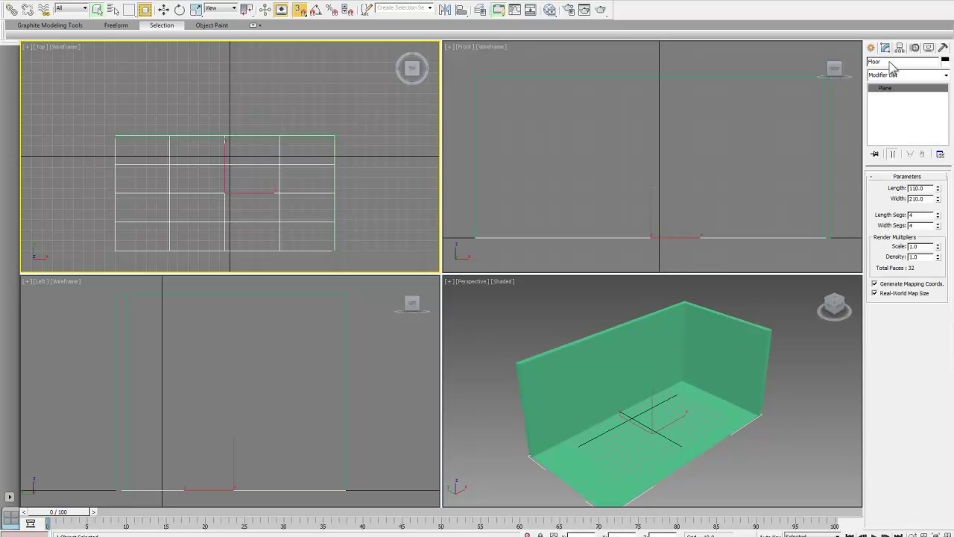
click(870, 47)
click(941, 180)
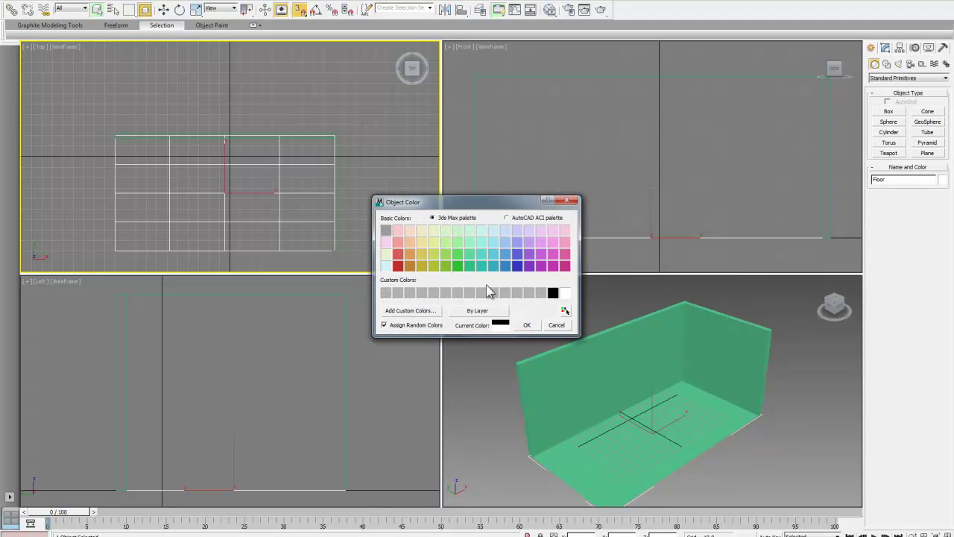
click(411, 265)
click(526, 323)
Change the wall's object color to pale yellow and deselect it.
click(742, 380)
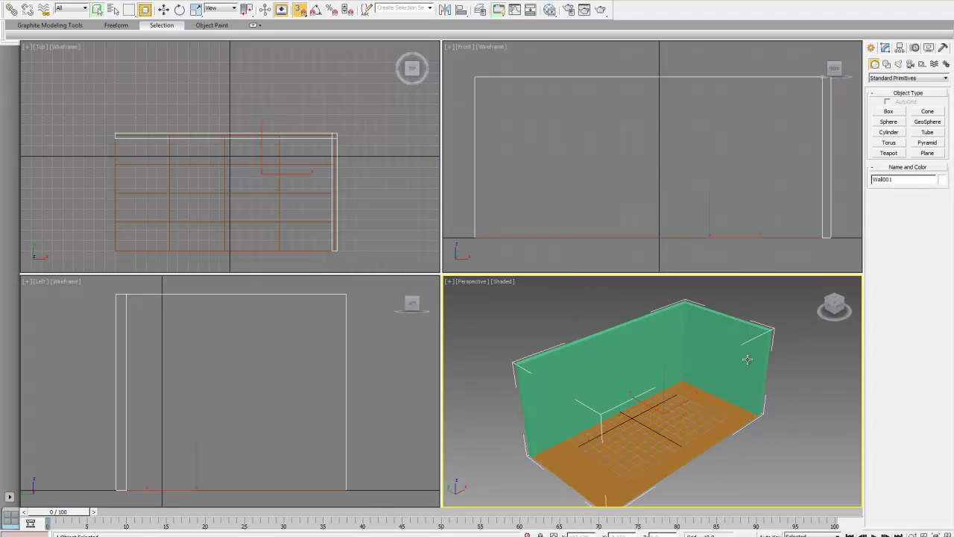
click(942, 180)
click(422, 237)
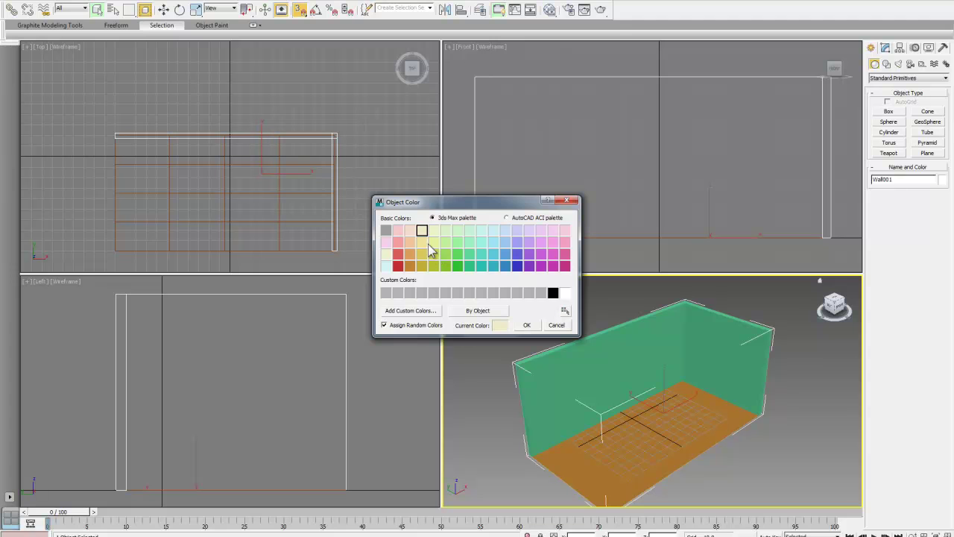
click(386, 253)
click(527, 326)
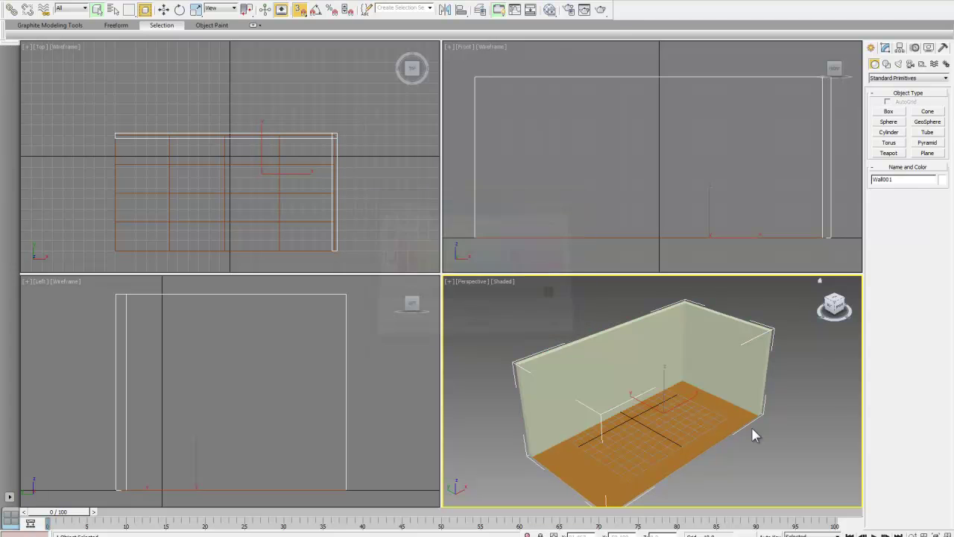
click(753, 432)
Show edged faces in the perspective view and draw a box about 50 by 50 and 10 deep in the front view.
scroll(664, 354, up, 5)
scroll(694, 397, down, 4)
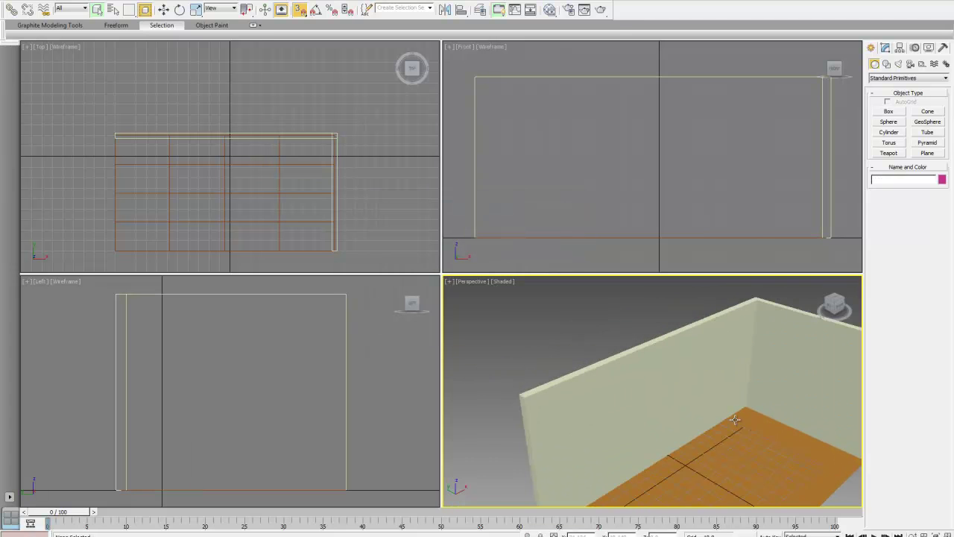
alt+middle_drag(654, 299, 666, 378)
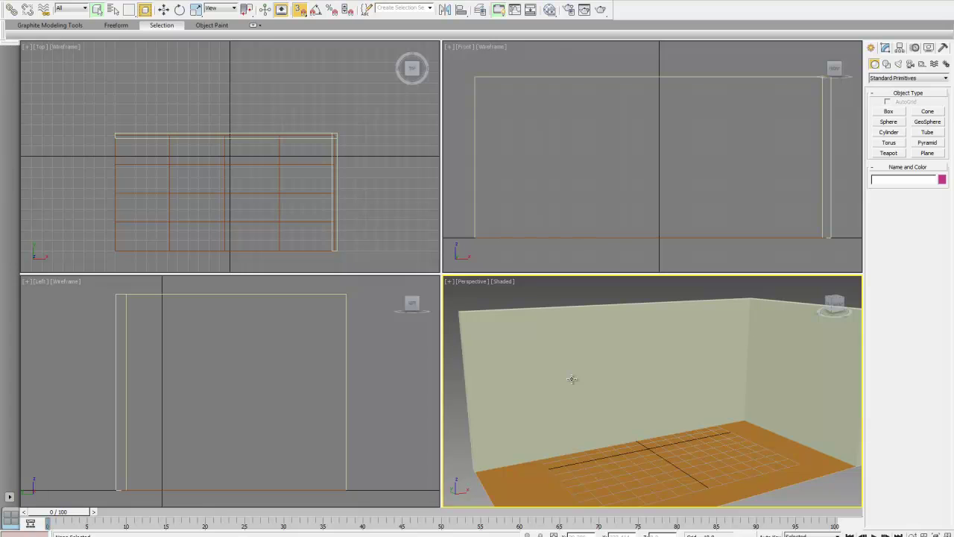
click(888, 112)
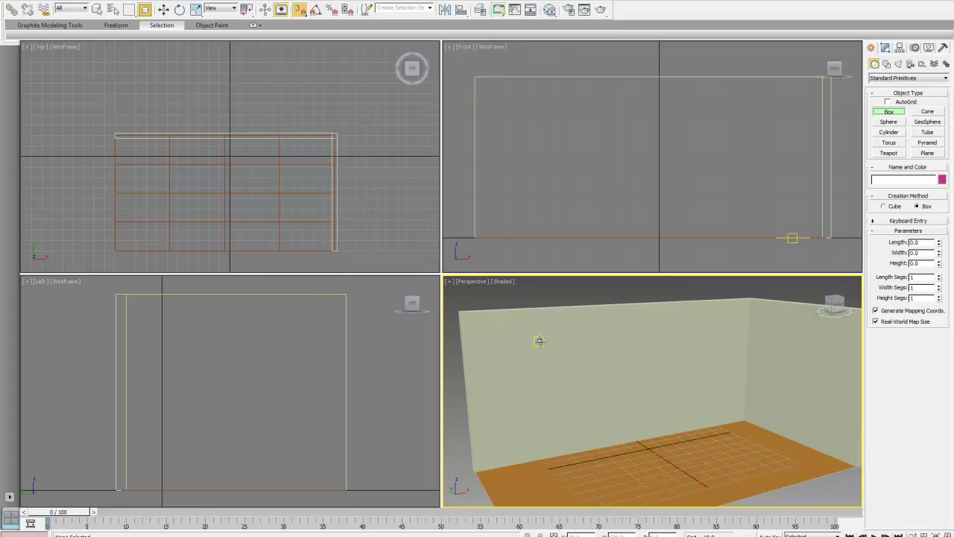
key(F4)
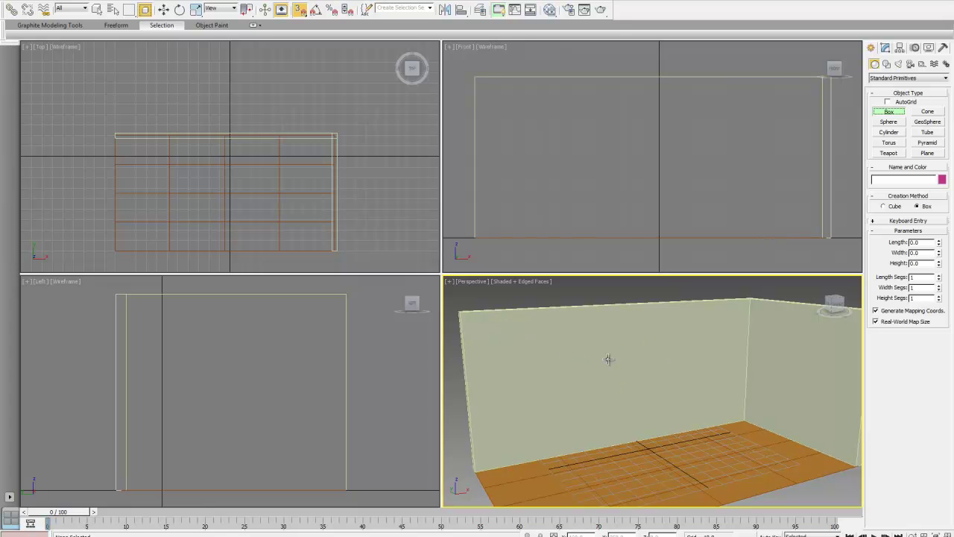
right_click(553, 157)
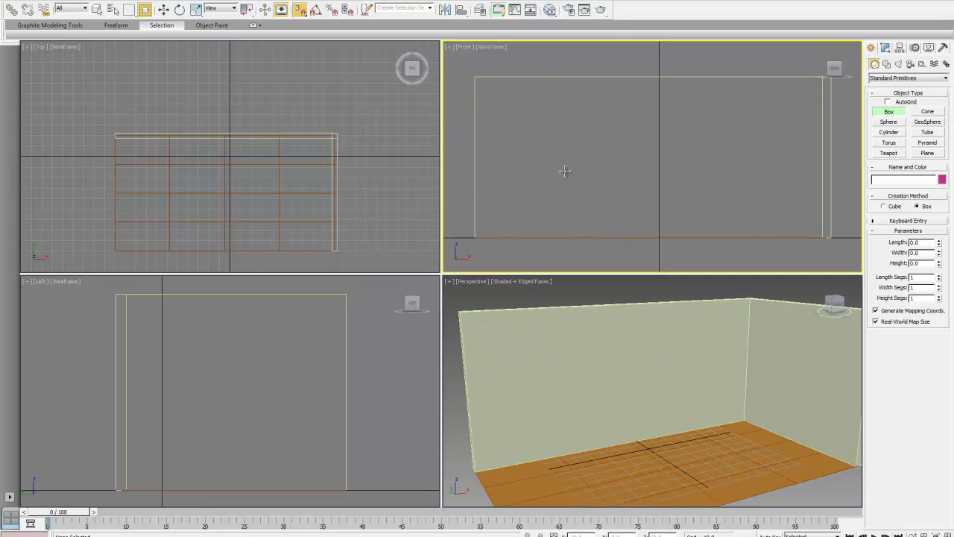
drag(554, 124, 642, 204)
click(632, 192)
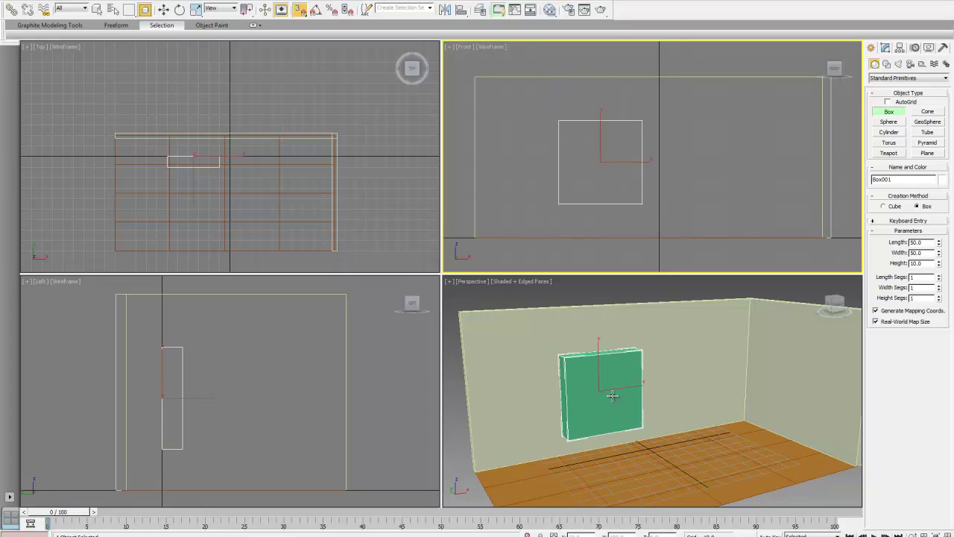
Set the box's width to 42 and its length to 36, and end box creation.
double_click(916, 243)
key(Tab)
text(40)
key(Return)
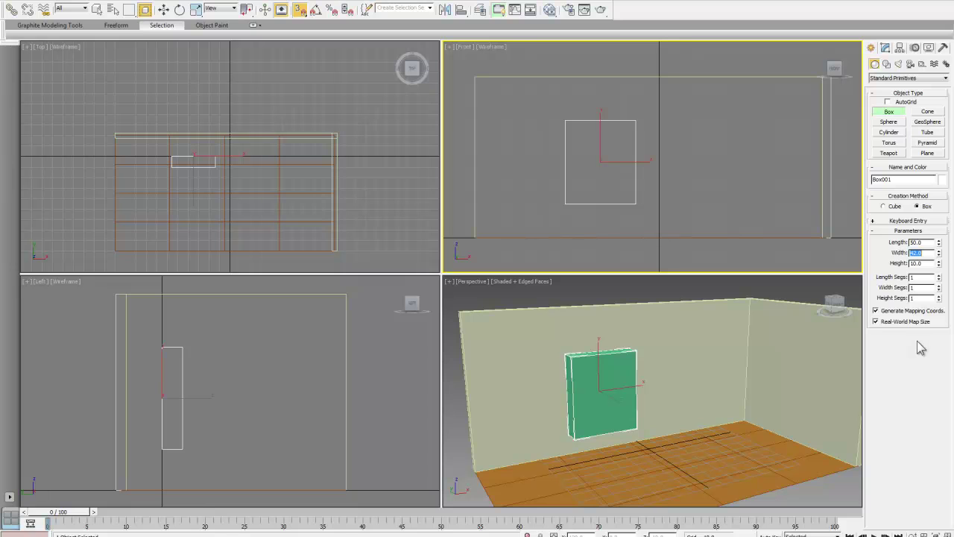
key(shift+Tab)
text(30)
key(Return)
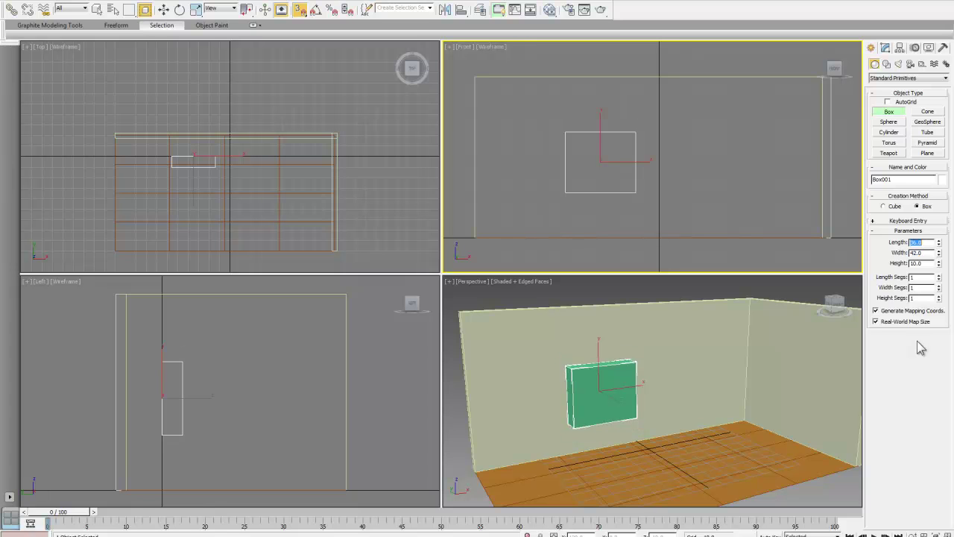
key(Tab)
key(Tab)
right_click(662, 160)
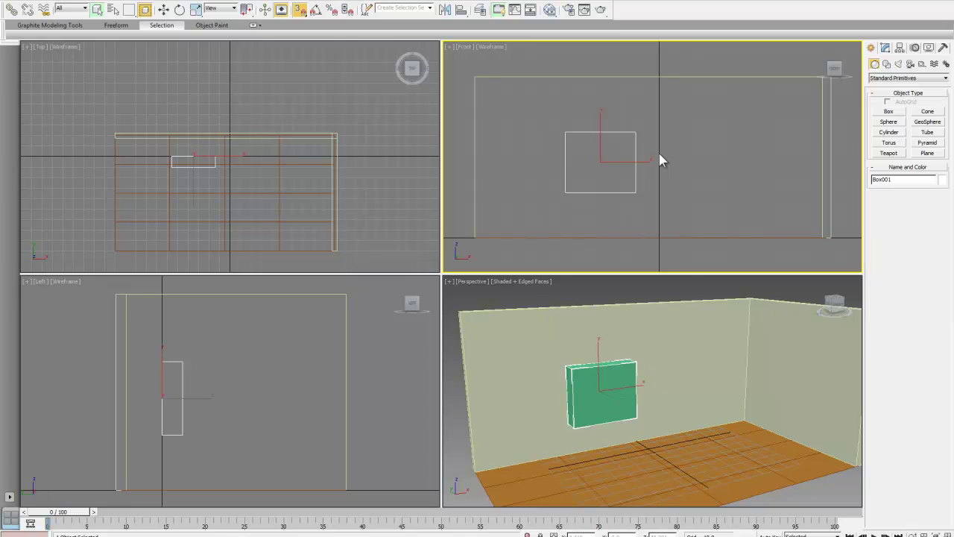
Turn off snapping and move the box about 12 units up and 5 units left in the front view.
click(163, 9)
mouse_move(601, 126)
mouse_down()
mouse_move(601, 83)
mouse_move(601, 126)
mouse_up()
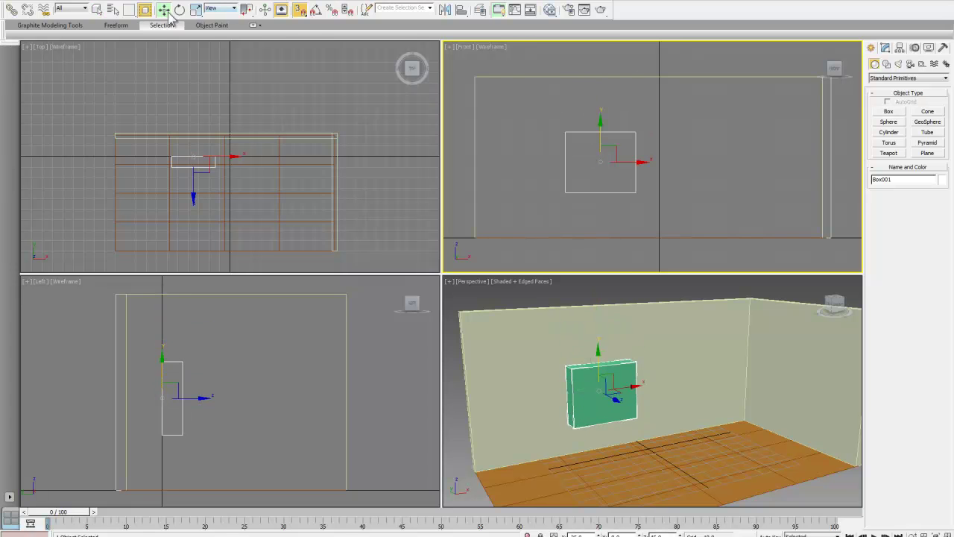
click(298, 11)
drag(600, 128, 601, 106)
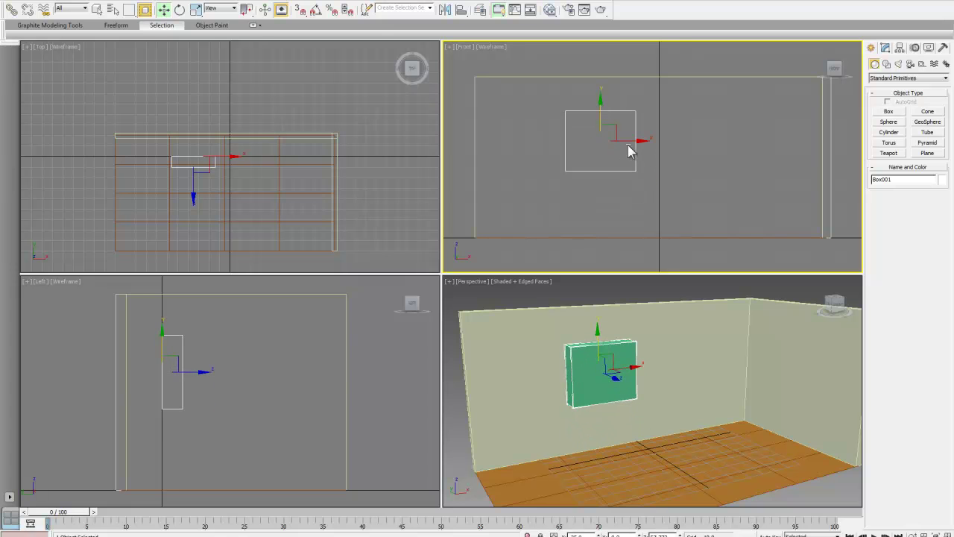
click(626, 164)
click(635, 150)
mouse_move(643, 149)
mouse_down()
mouse_move(608, 144)
mouse_move(631, 142)
mouse_up()
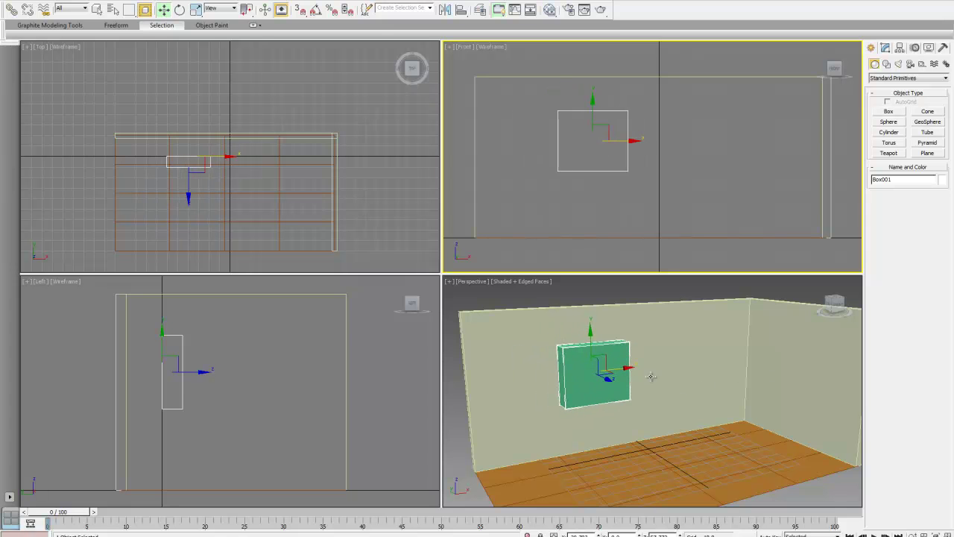
Move the box in the top view until it passes through the thickness of the long wall, and deselect it.
right_click(177, 196)
drag(188, 117, 190, 99)
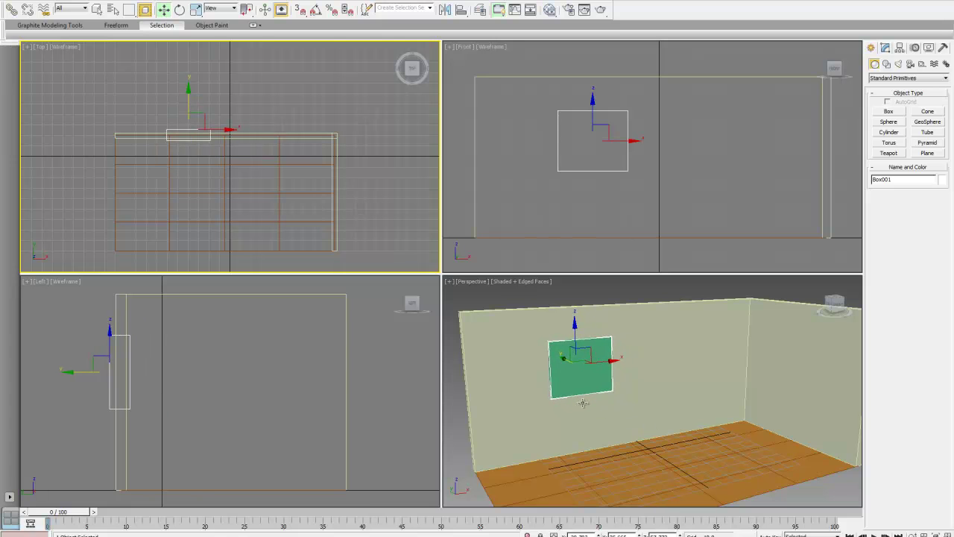
click(717, 299)
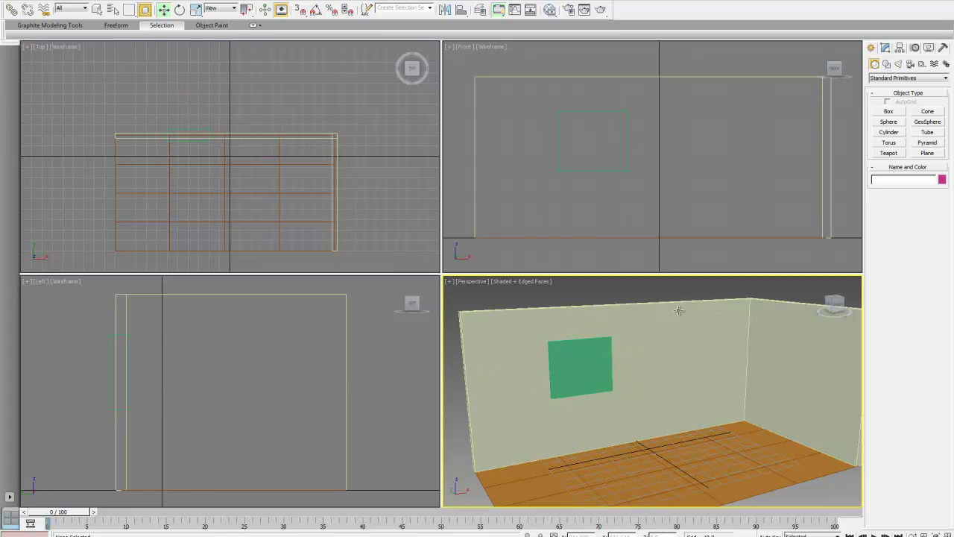
Set the width of the box in the long wall to 48 and its length to 60.
alt+middle_drag(587, 371, 633, 385)
scroll(633, 385, up, 3)
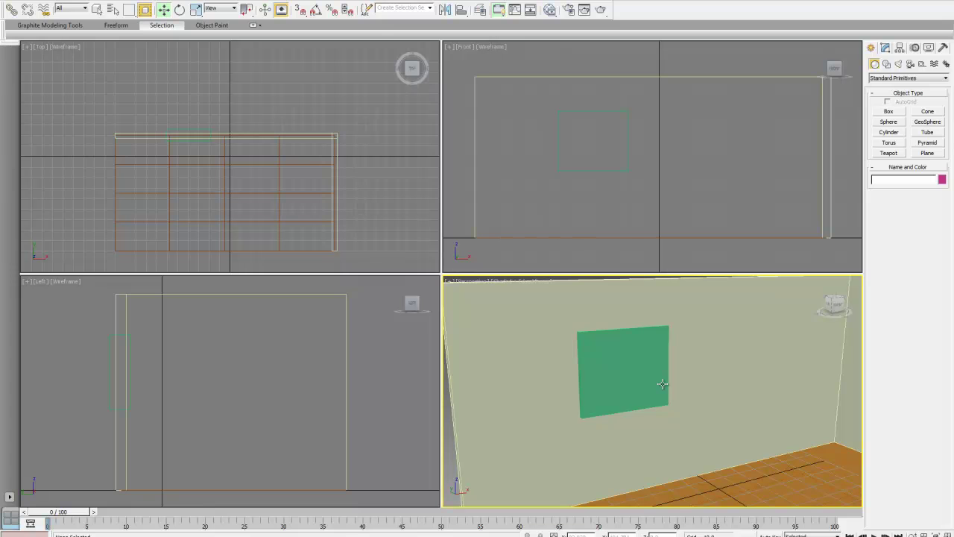
click(627, 379)
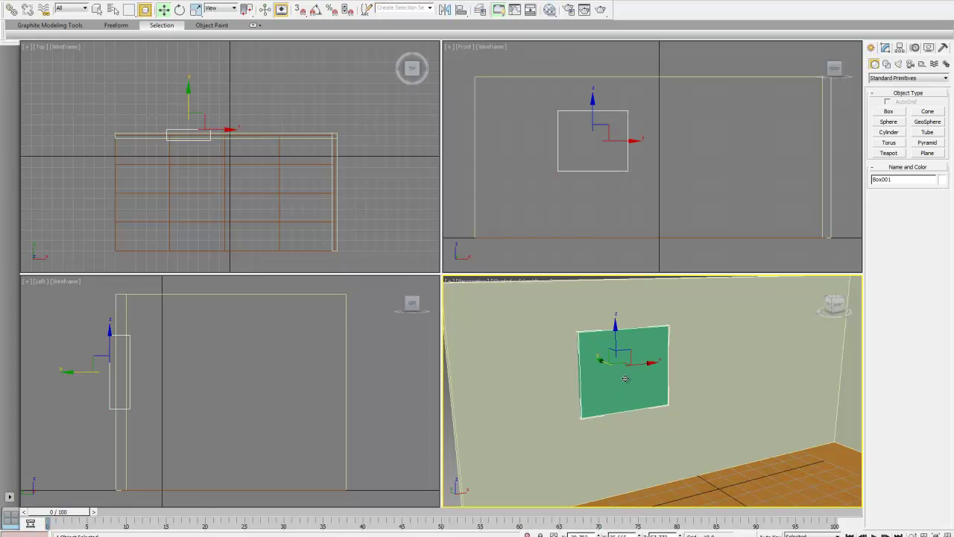
click(886, 47)
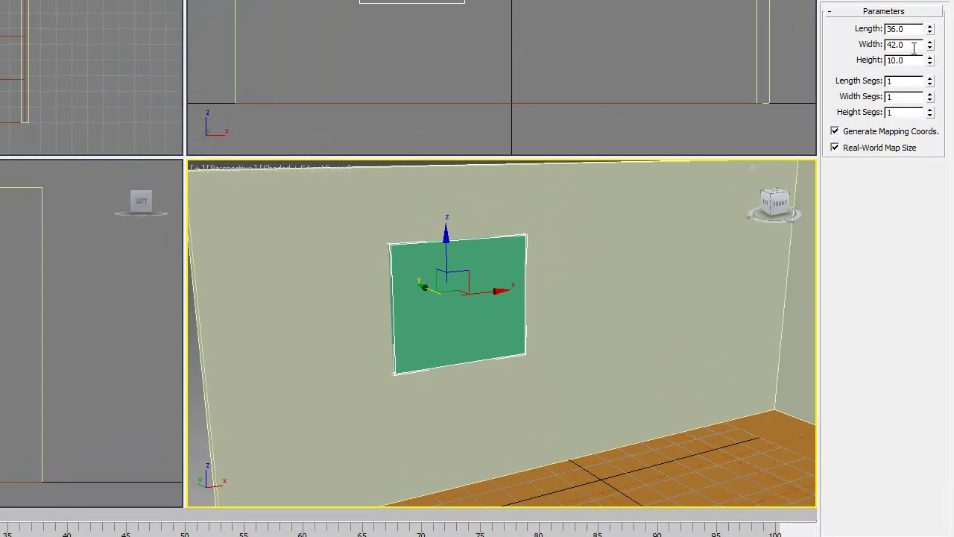
double_click(914, 47)
text(48)
key(Return)
key(shift+Tab)
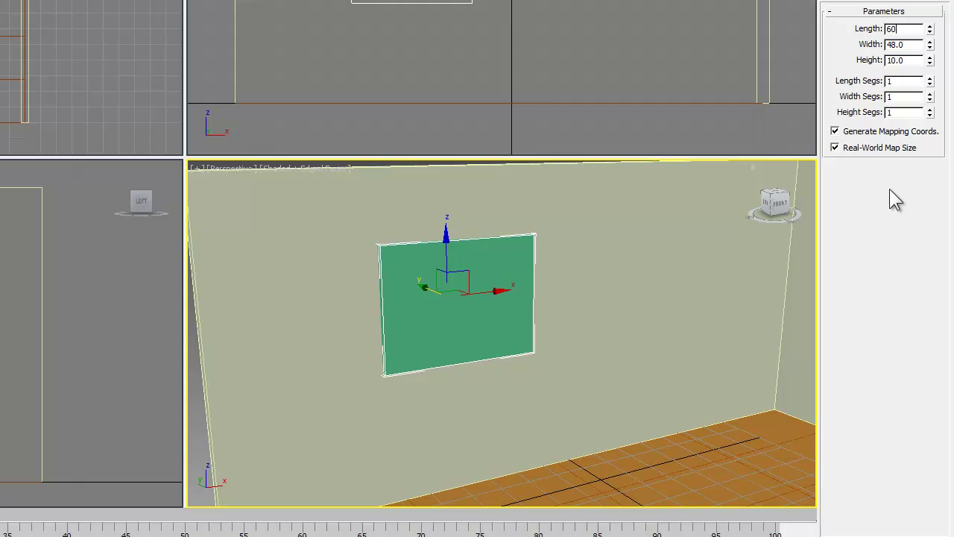
text(60)
key(Return)
Lower the box about 7 units along the Z axis in the perspective view.
right_click(445, 246)
key(Escape)
drag(446, 246, 448, 264)
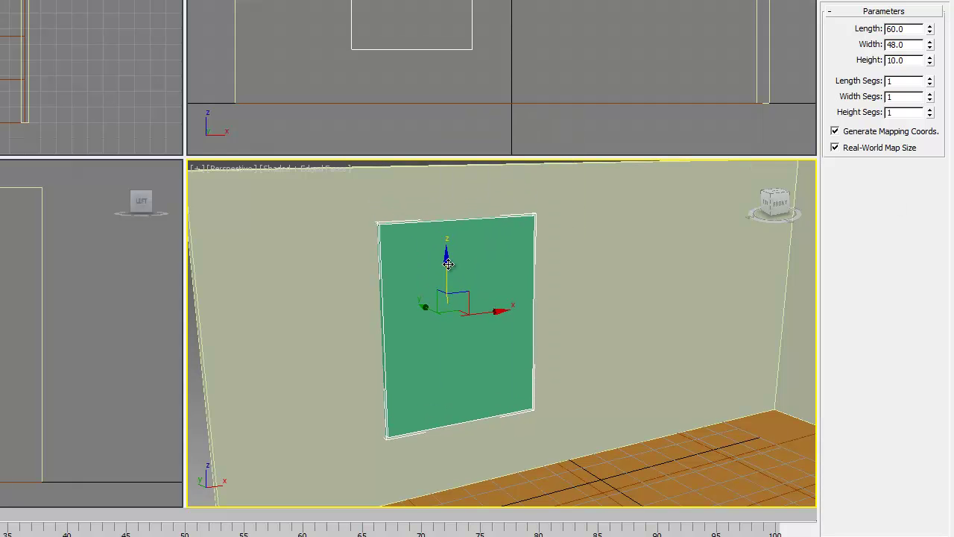
Clone the box once to its right along the X axis and move the clone slightly closer to the original.
mouse_move(501, 312)
shift+mouse_down()
mouse_move(712, 300)
mouse_move(697, 298)
shift+mouse_up()
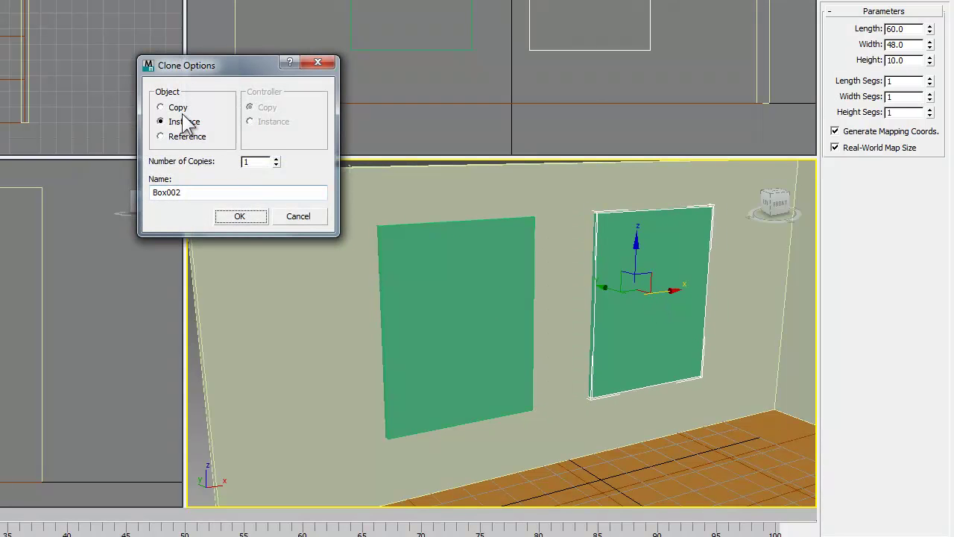
click(239, 217)
click(112, 59)
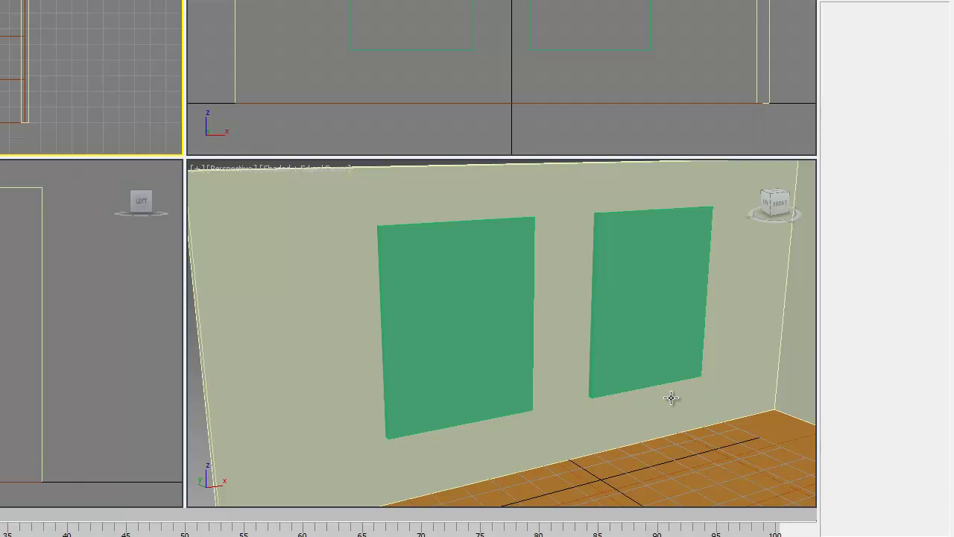
click(643, 313)
drag(642, 313, 617, 313)
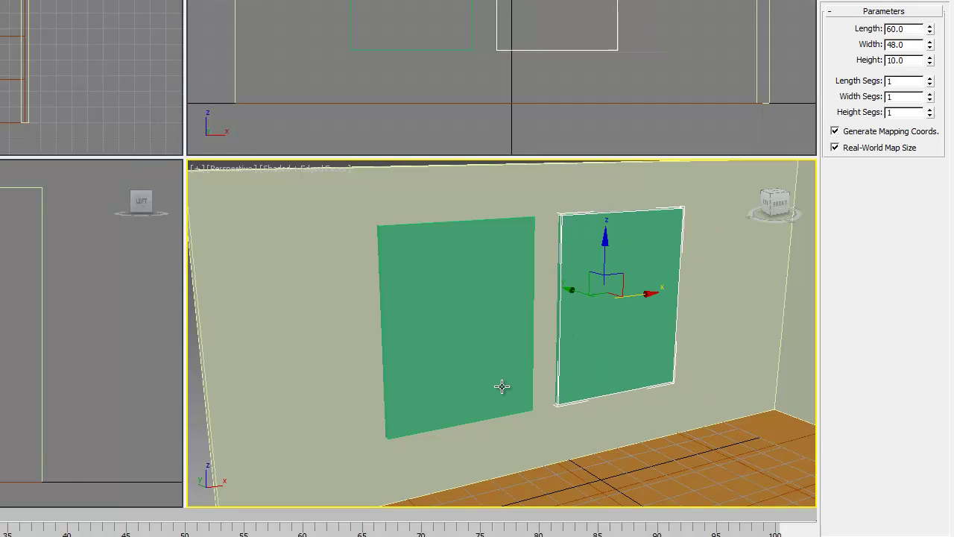
click(122, 100)
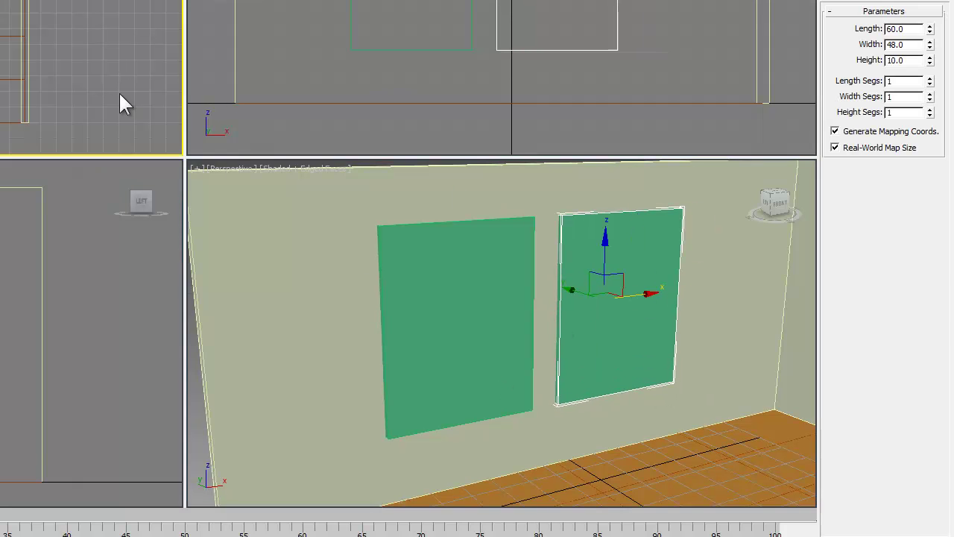
Spread the two boxes apart along the long wall and place one clone of type Copy between them.
click(498, 313)
click(652, 321)
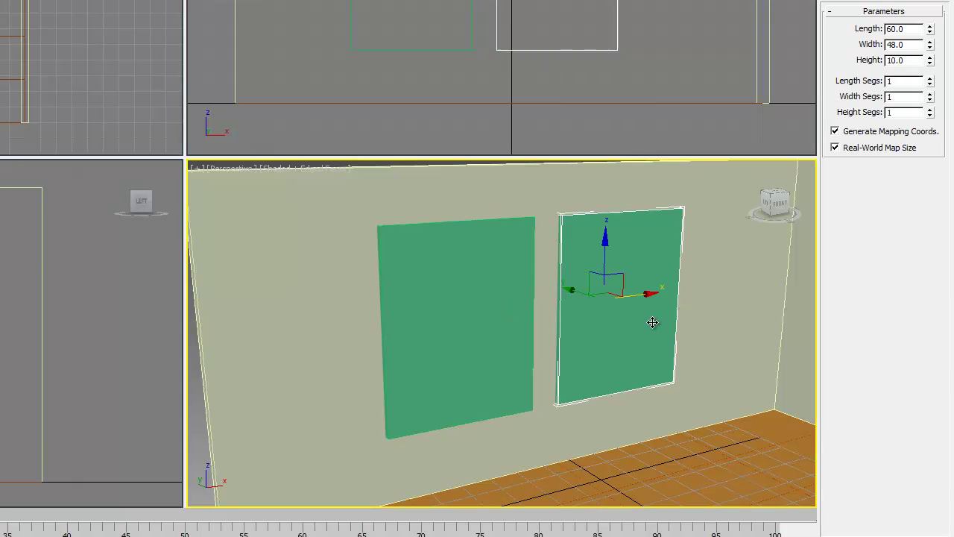
drag(645, 292, 703, 293)
click(522, 300)
mouse_move(498, 313)
mouse_down()
mouse_move(387, 328)
mouse_move(555, 328)
mouse_up()
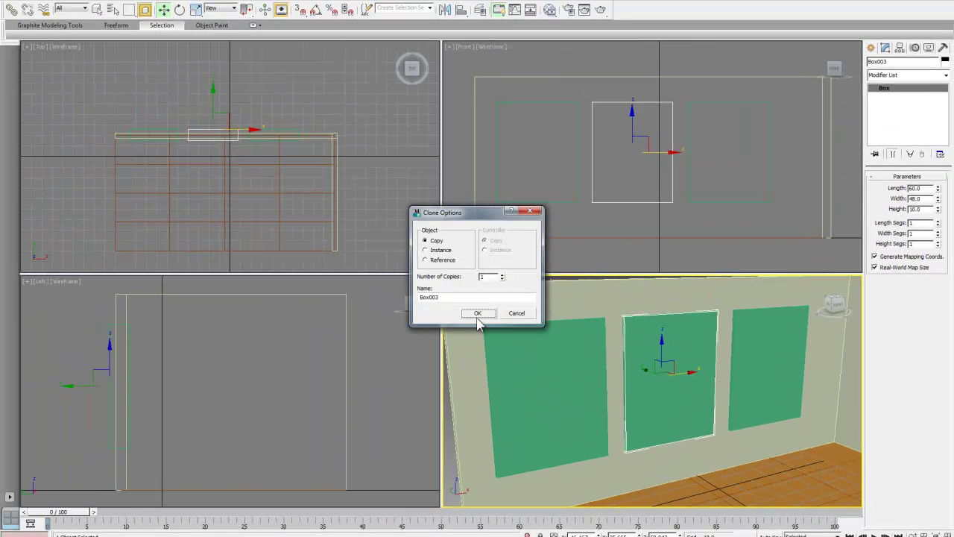
click(477, 314)
Even out the spacing by nudging the left box slightly right and the right box slightly left, and deselect.
click(555, 397)
drag(578, 389, 583, 387)
click(794, 373)
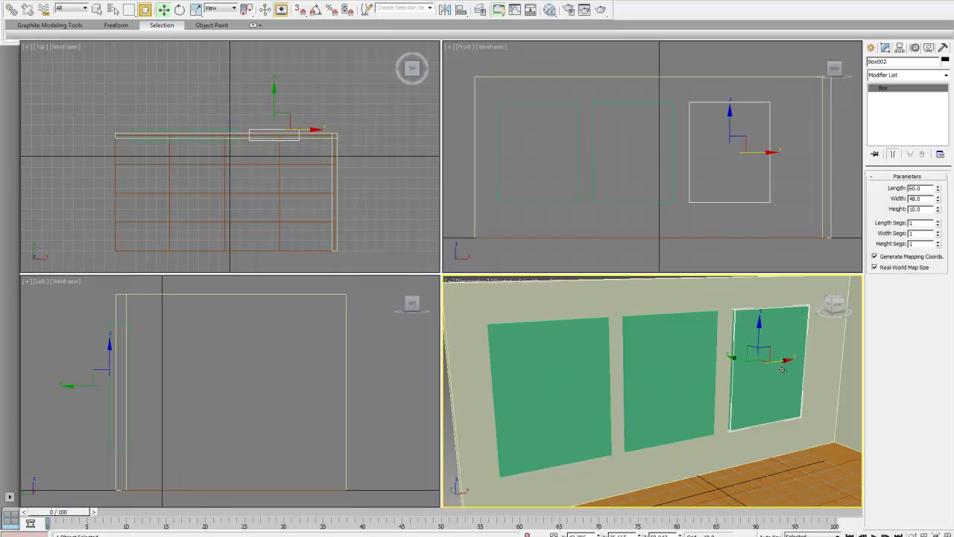
drag(784, 363, 780, 362)
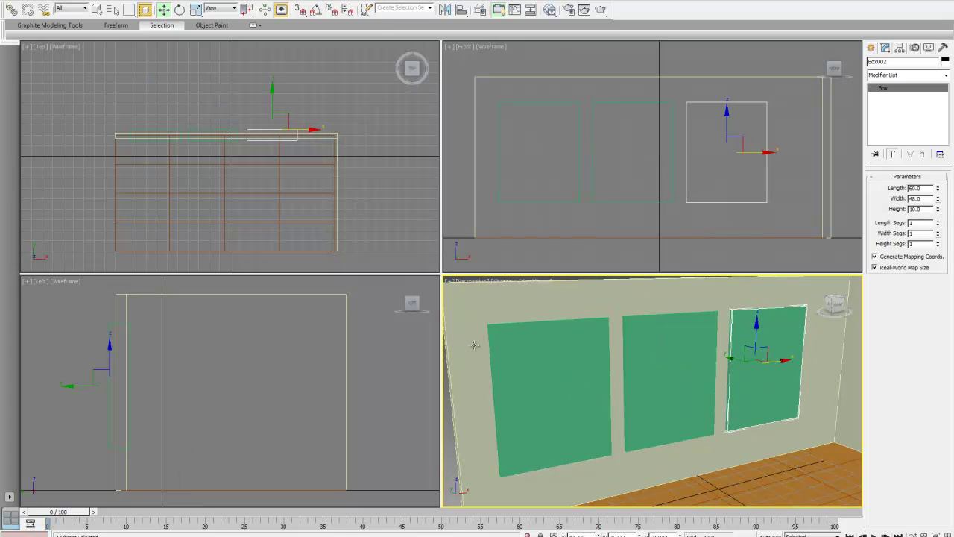
click(307, 188)
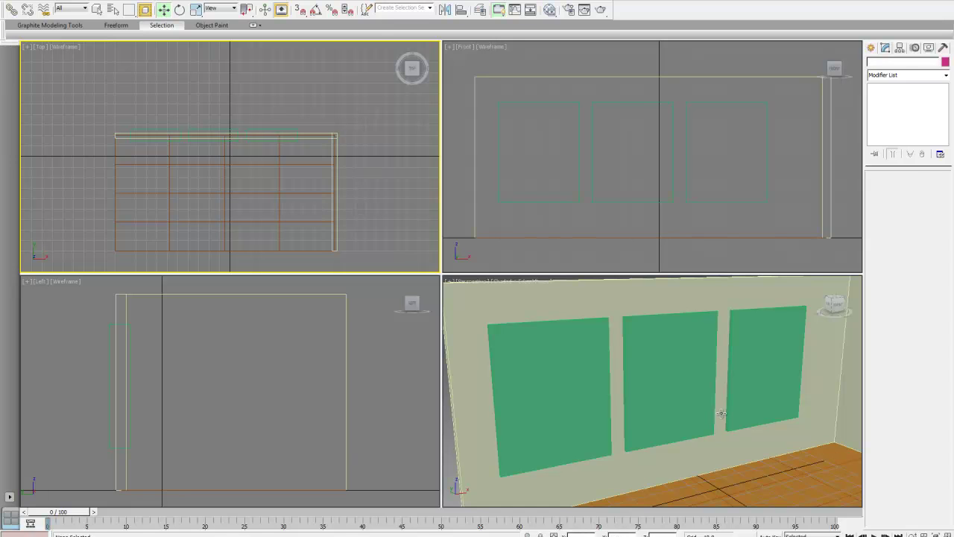
Select the wall and switch the geometry creation category to Compound Objects.
click(702, 290)
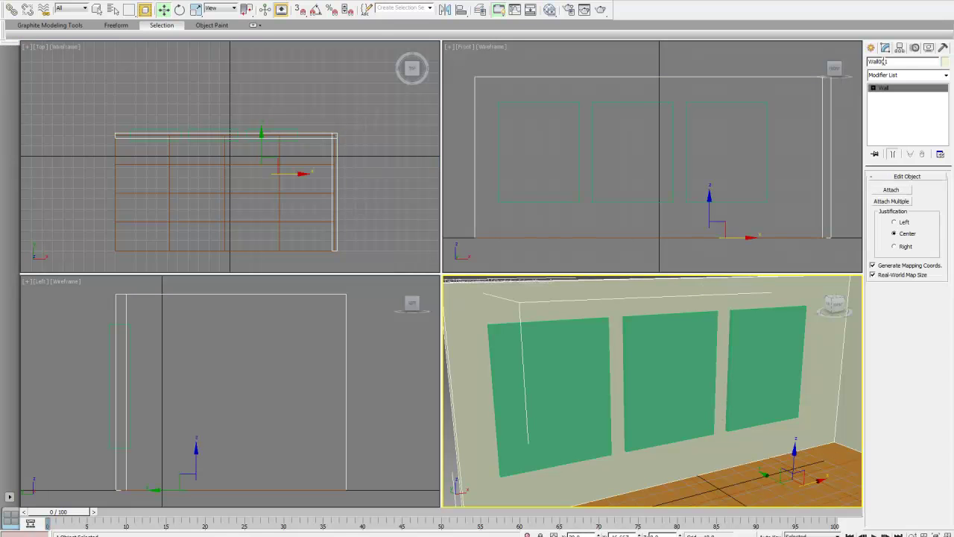
click(878, 47)
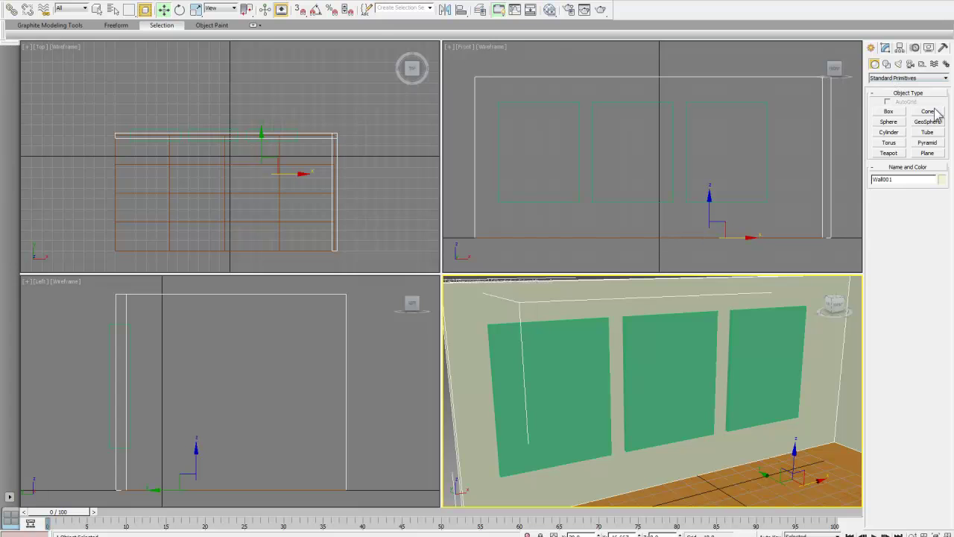
click(938, 79)
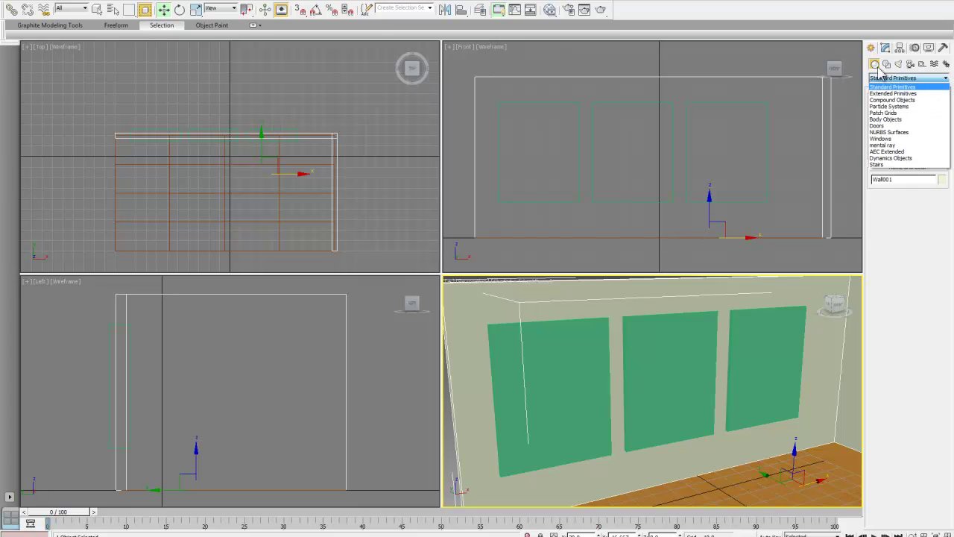
click(905, 100)
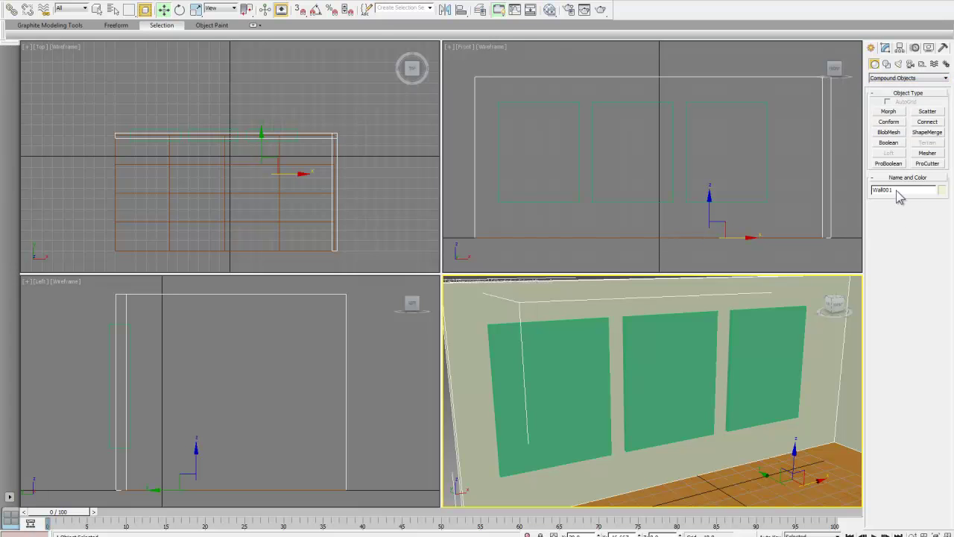
click(885, 48)
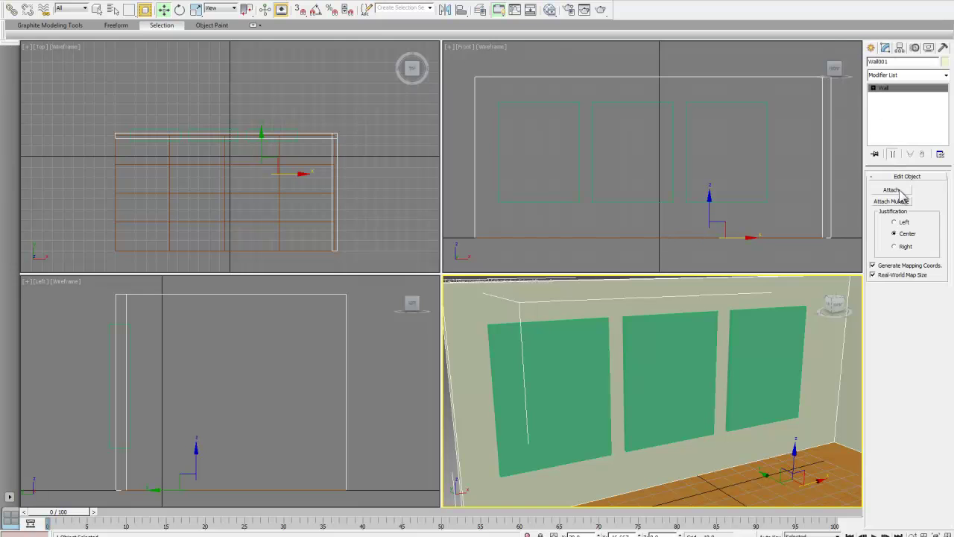
click(872, 48)
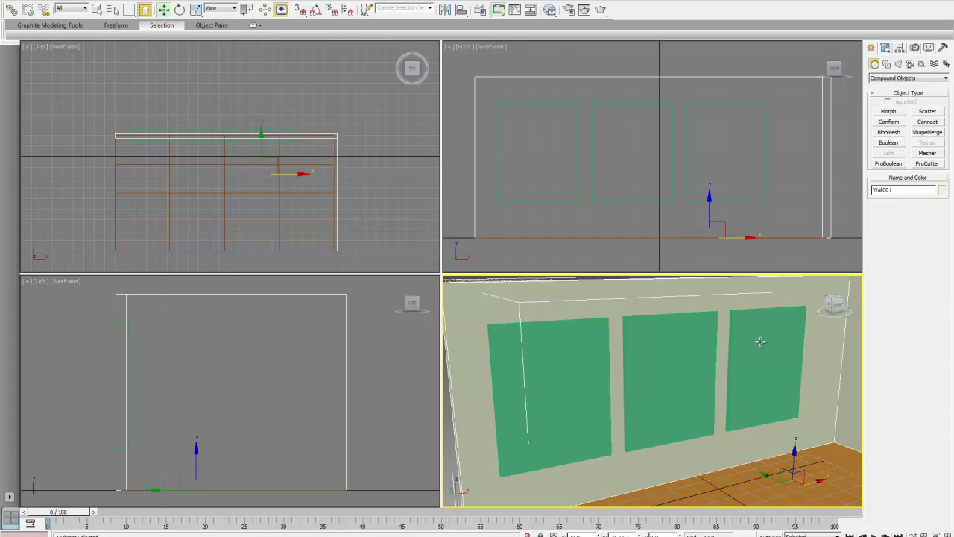
Try to cut the three boxes out of the wall with a ProBoolean subtraction.
click(887, 164)
click(905, 217)
click(761, 331)
click(679, 358)
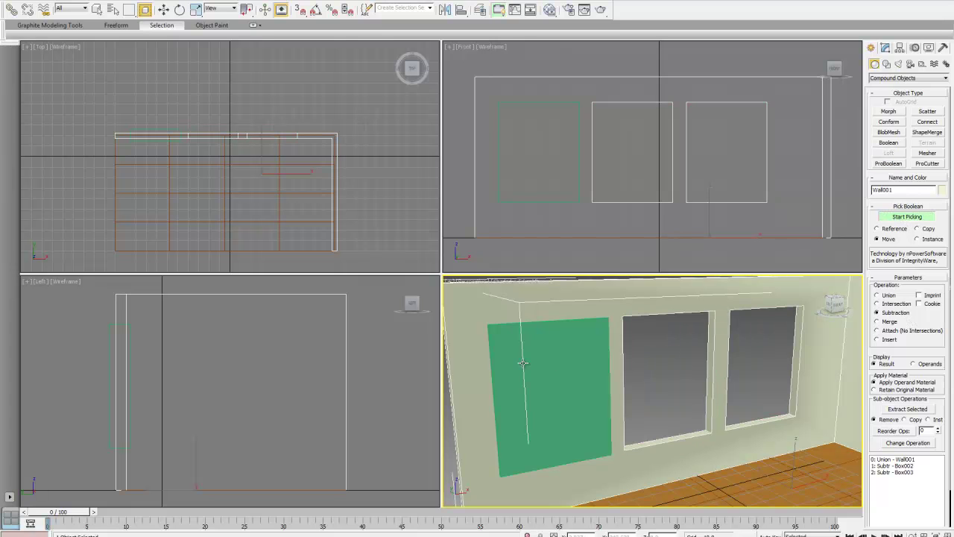
click(524, 363)
Undo the three ProBoolean subtractions and end operand picking.
key(ctrl+z)
key(ctrl+z)
key(ctrl+z)
click(905, 217)
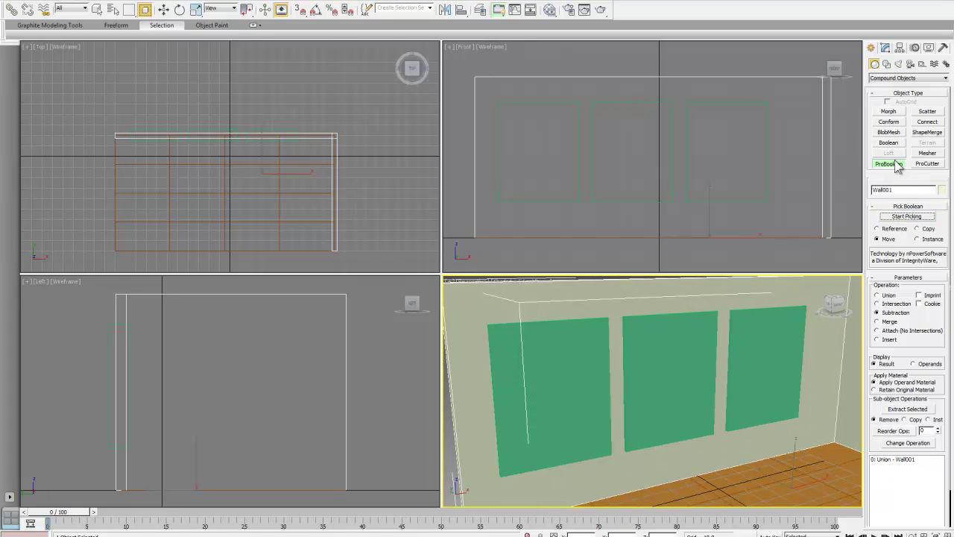
Try a standard Boolean Subtraction (A-B) of the right box from the wall, and undo it.
click(888, 142)
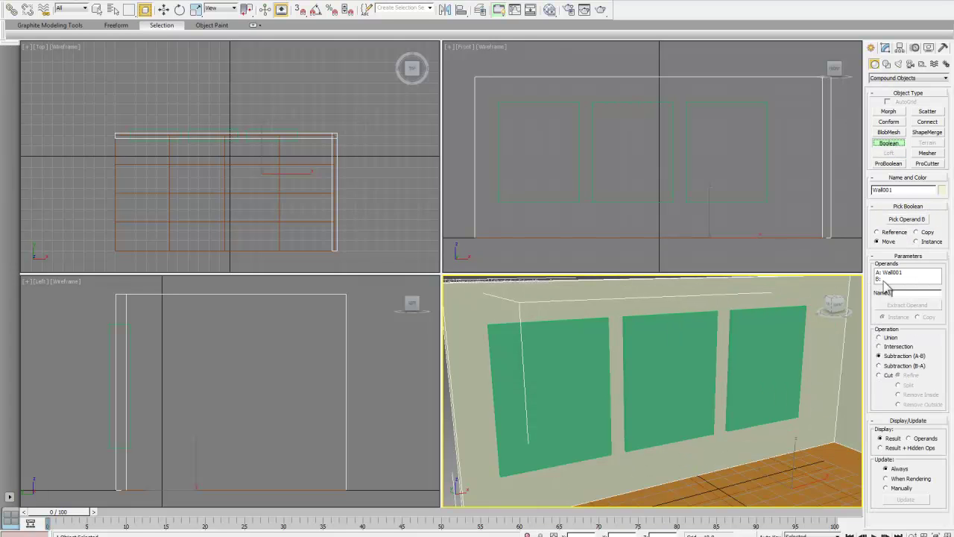
click(905, 220)
click(762, 316)
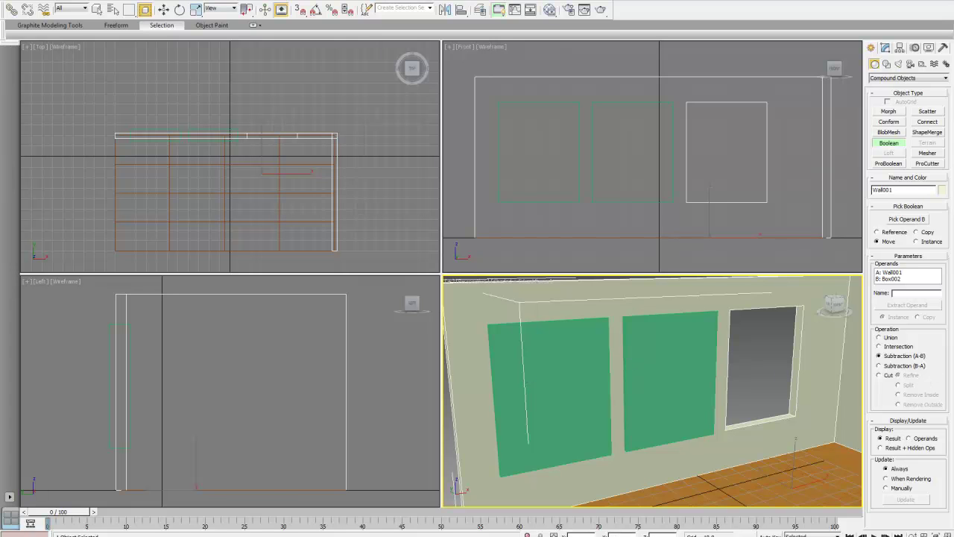
key(ctrl+z)
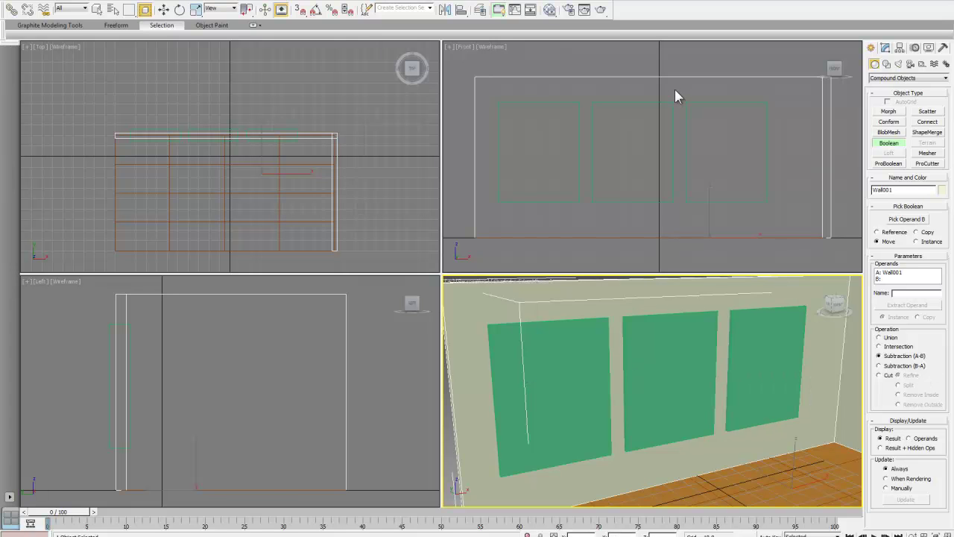
Subtract the right, middle and left boxes from the wall with ProBoolean to cut three window openings.
click(889, 163)
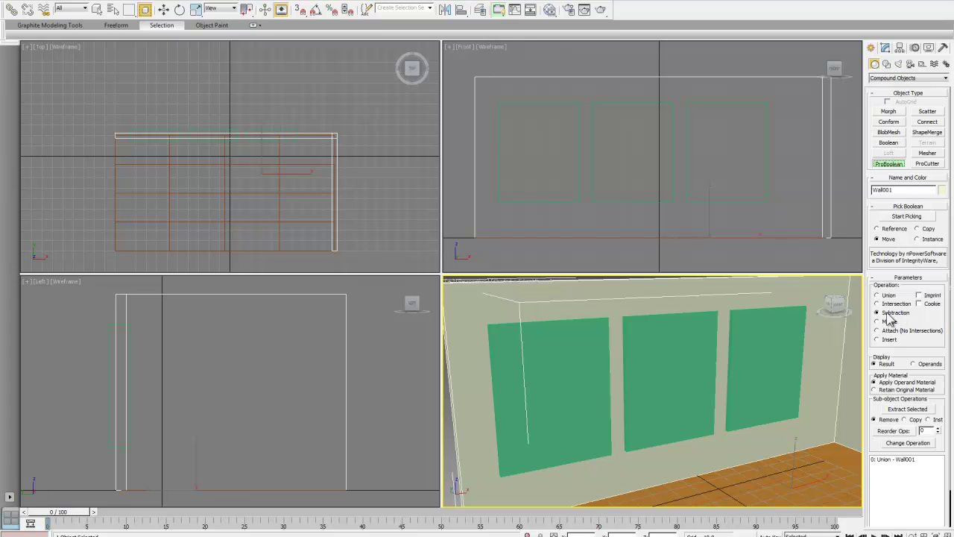
click(907, 217)
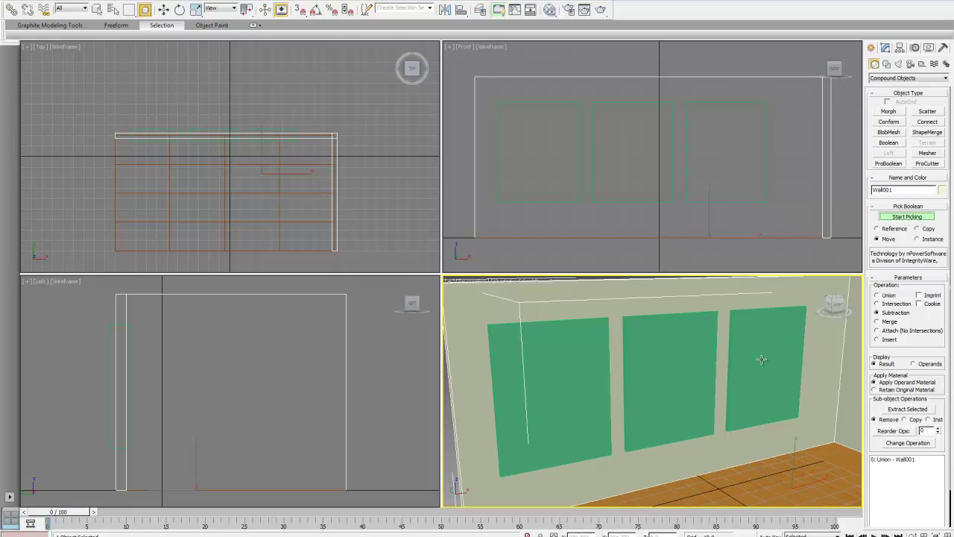
click(757, 358)
click(677, 352)
click(563, 355)
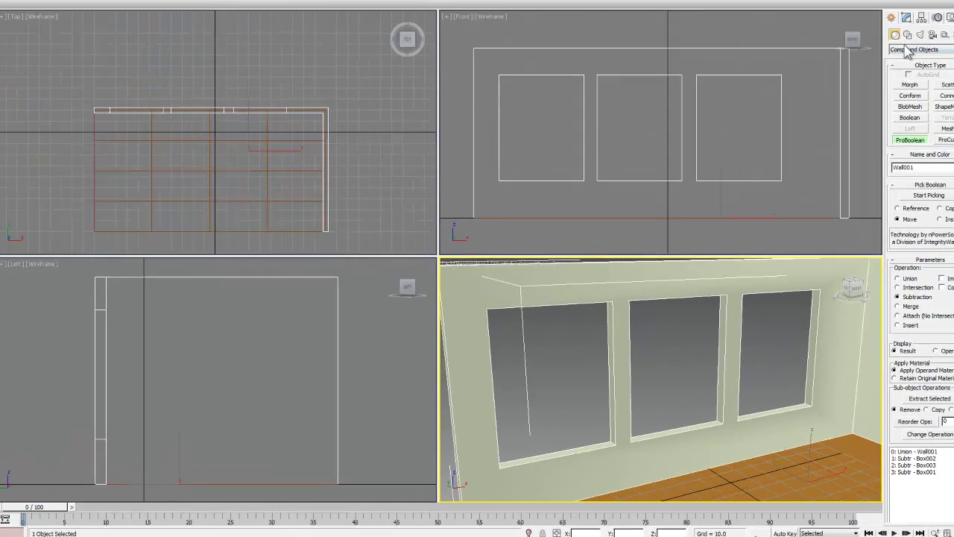
Create a Casement window about 44 wide, 17 deep and 60 high in the perspective view.
click(889, 78)
click(887, 80)
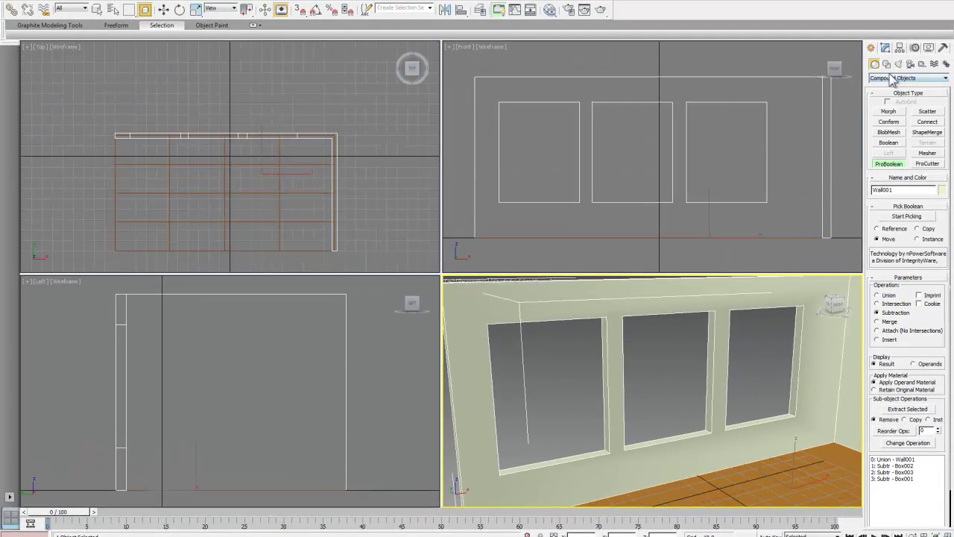
click(894, 78)
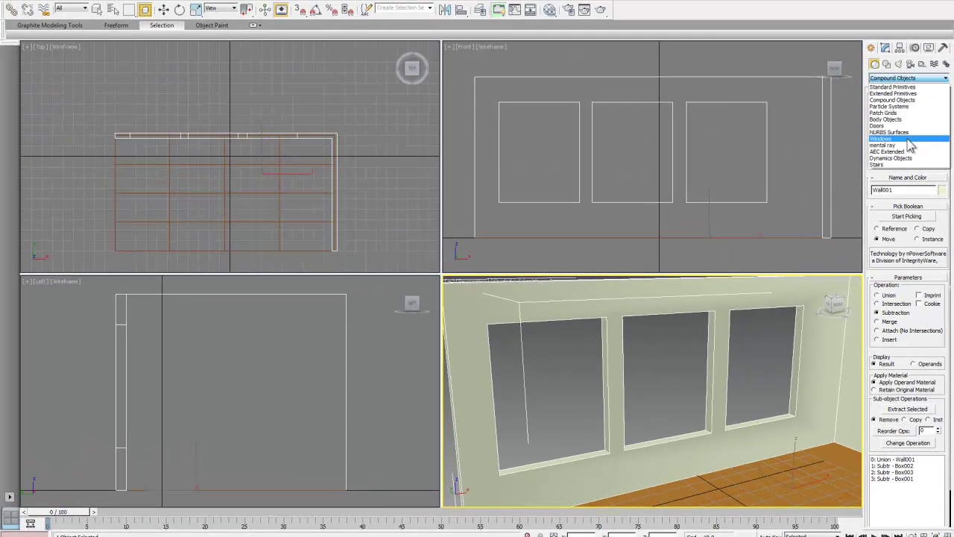
click(916, 140)
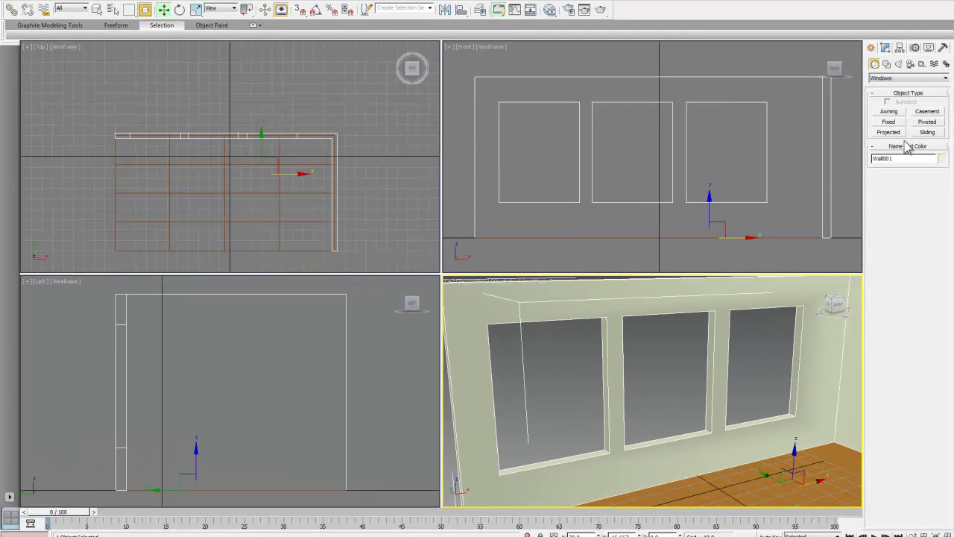
click(926, 112)
drag(646, 425, 698, 417)
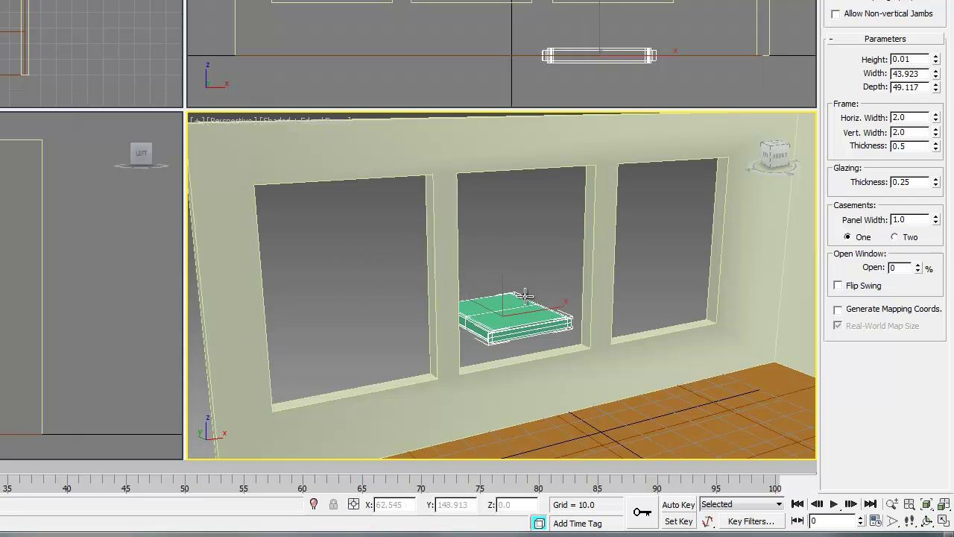
click(523, 310)
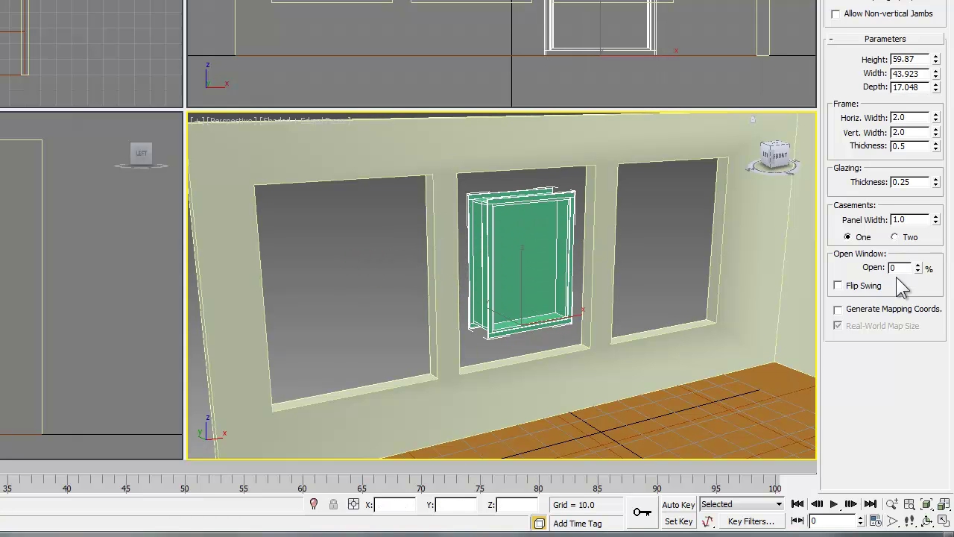
Remove the casement window that was created in the perspective view.
mouse_move(918, 268)
mouse_down()
mouse_move(920, 206)
mouse_move(920, 271)
mouse_up()
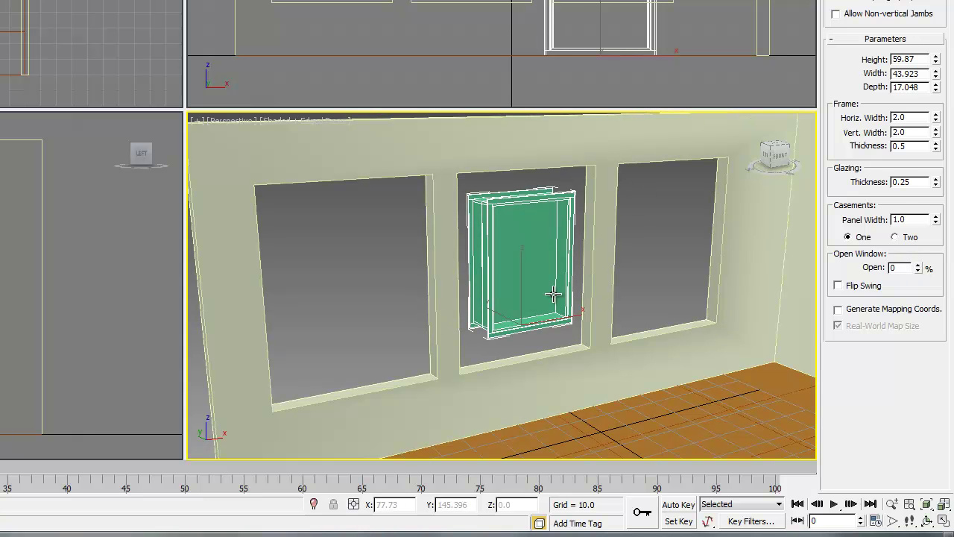
right_click(599, 258)
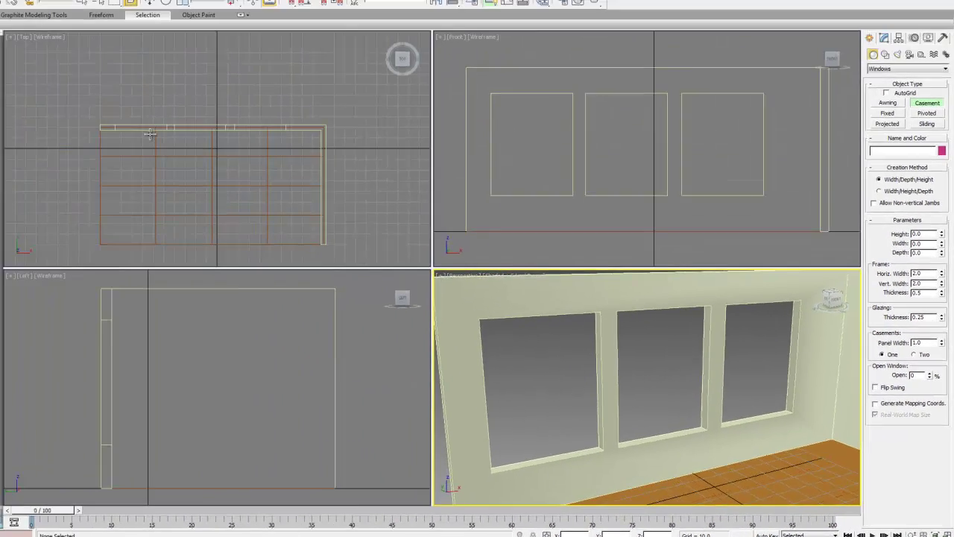
Turn on 3D snapping and enable the Edge/Segment snap in the grid and snap settings.
scroll(196, 119, up, 3)
scroll(177, 142, up, 2)
middle_drag(179, 146, 182, 152)
scroll(182, 152, down, 2)
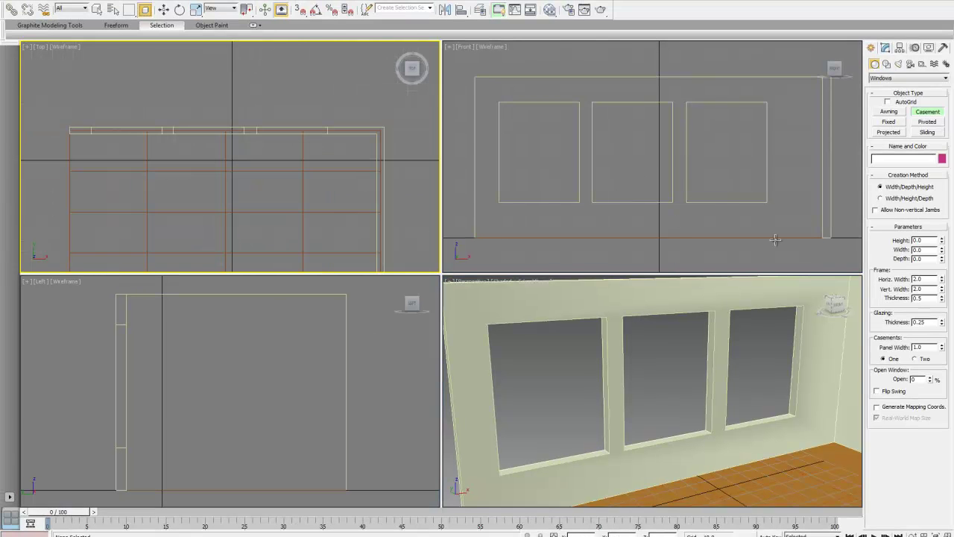
click(301, 12)
right_click(303, 12)
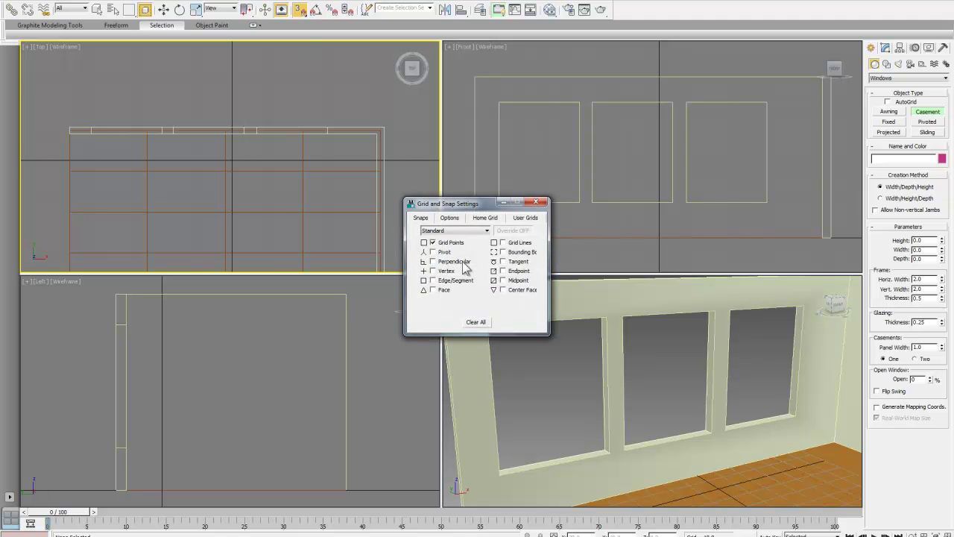
click(453, 280)
drag(500, 202, 439, 210)
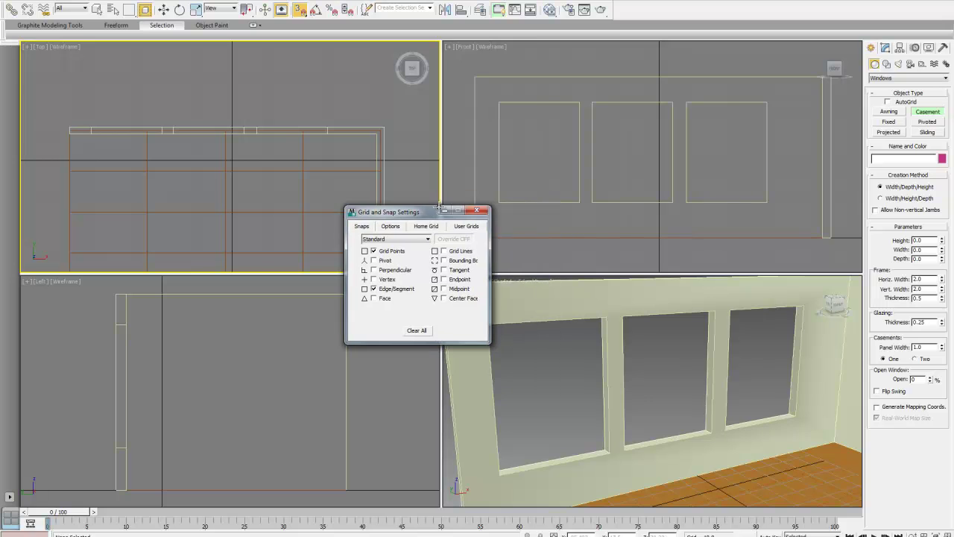
Replace the Edge/Segment snap with Vertex and Endpoint snaps, and close the snap settings.
right_click(465, 102)
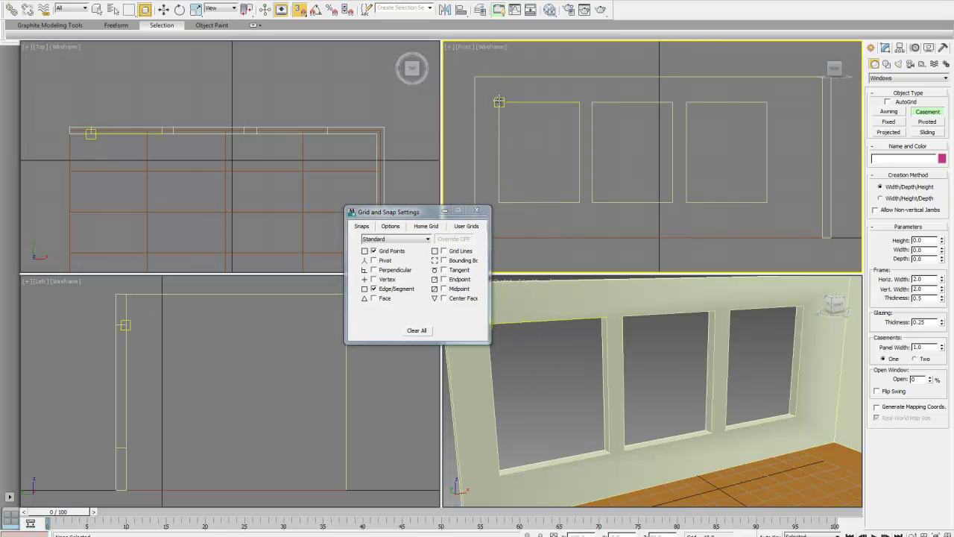
click(387, 279)
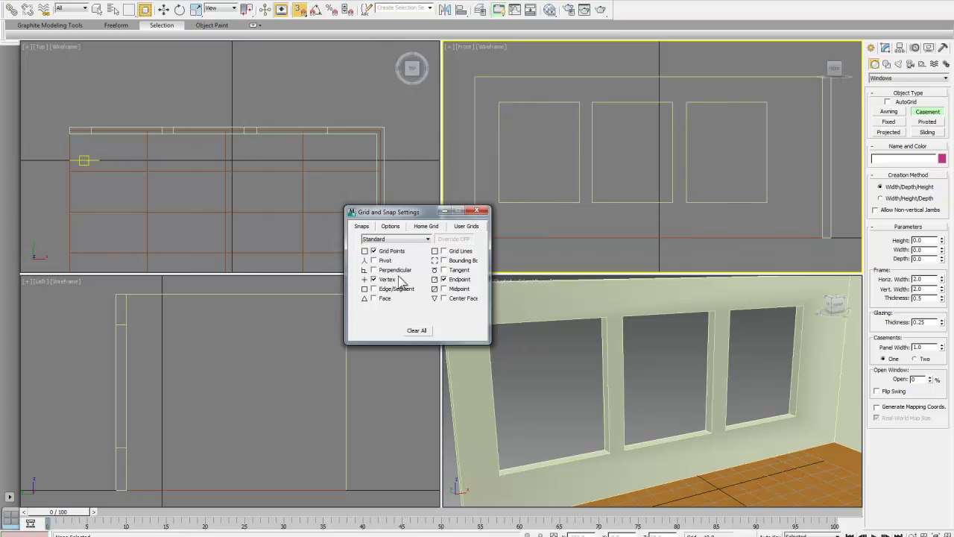
click(443, 280)
drag(402, 213, 352, 213)
click(426, 210)
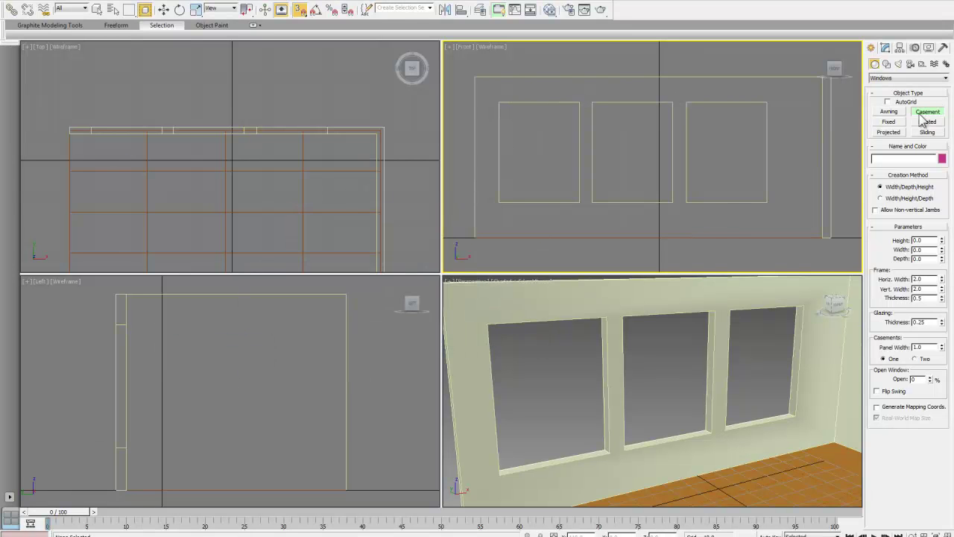
drag(498, 102, 557, 137)
right_click(547, 102)
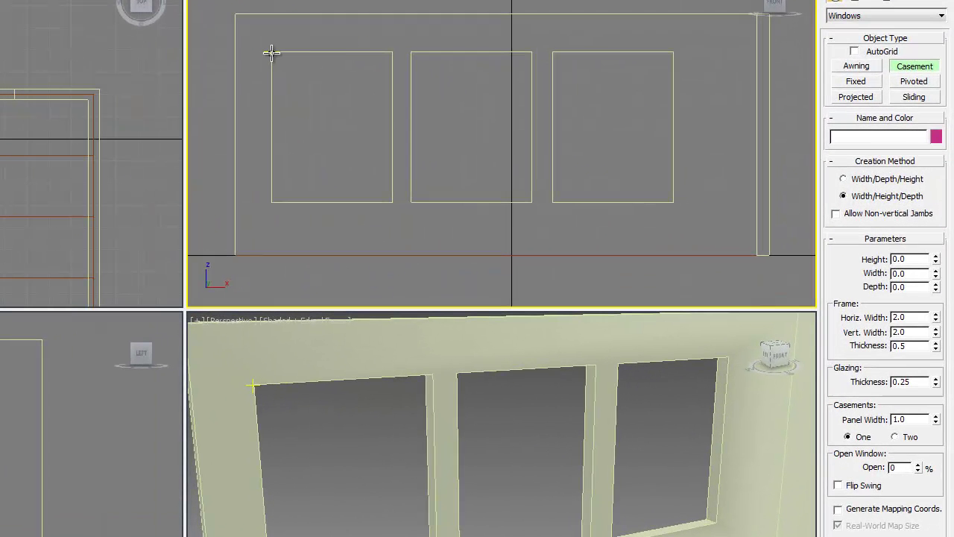
drag(498, 102, 561, 101)
drag(365, 50, 396, 50)
click(396, 50)
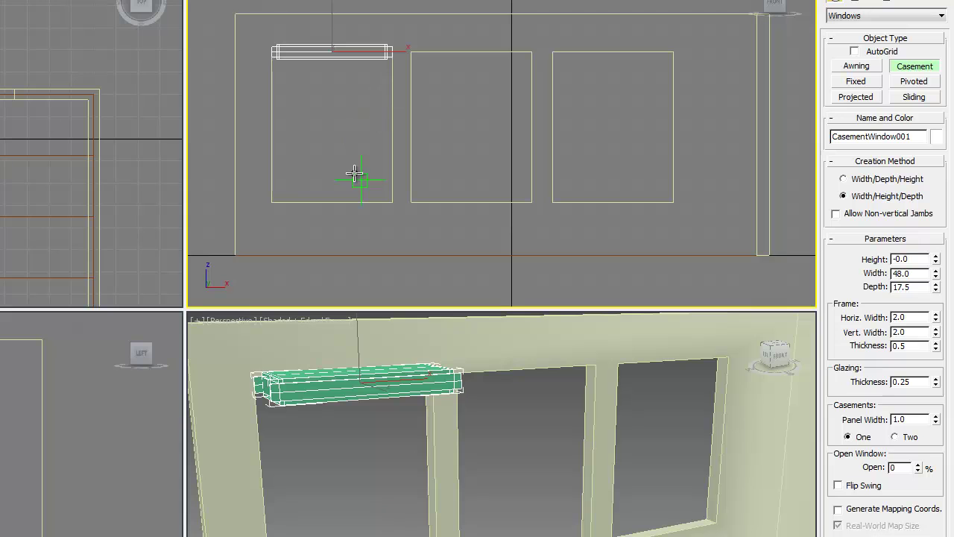
right_click(354, 86)
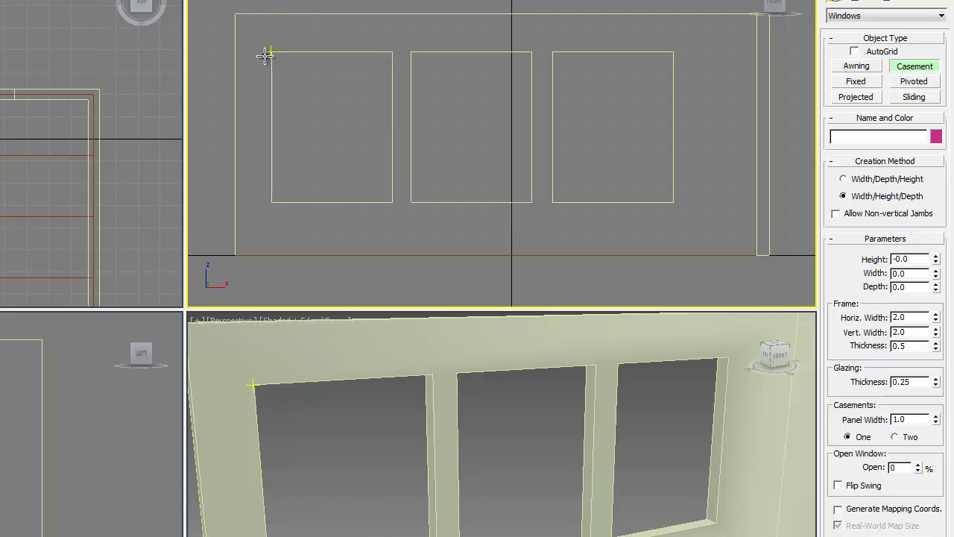
click(908, 182)
click(893, 197)
drag(270, 48, 385, 47)
right_click(375, 120)
right_click(482, 439)
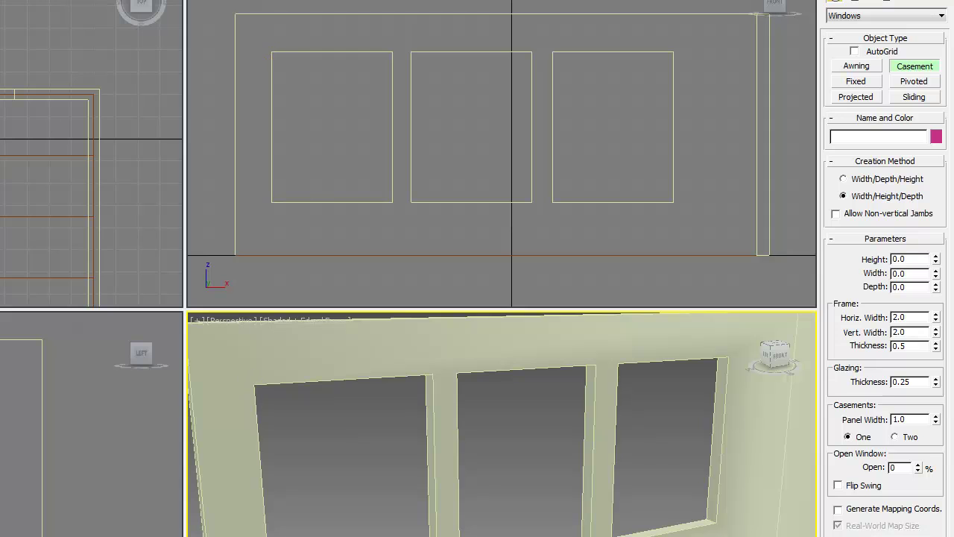
Try a Width/Depth/Height Casement window 48 wide, 60 deep and 17.5 high over the left opening in the front view, and delete it.
click(887, 179)
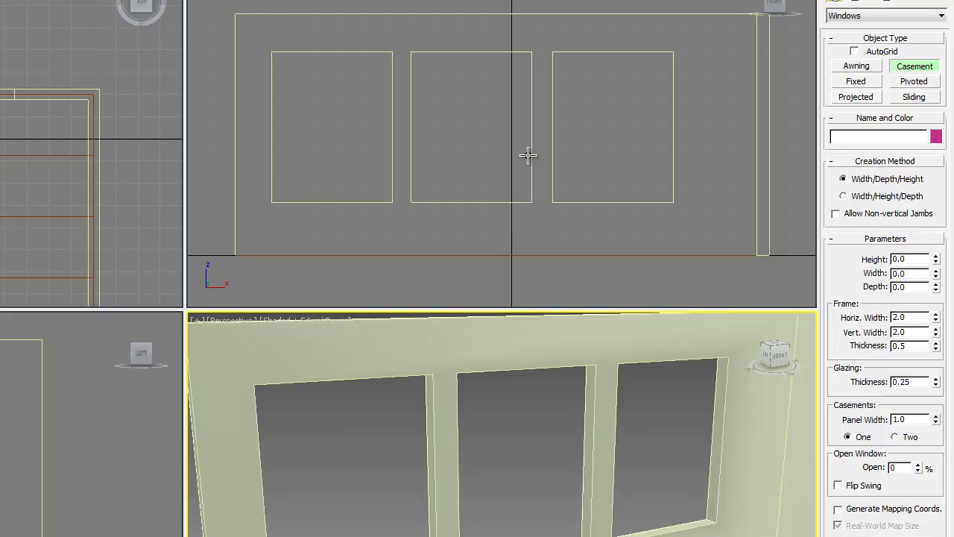
right_click(331, 82)
drag(278, 49, 392, 48)
click(383, 204)
click(382, 132)
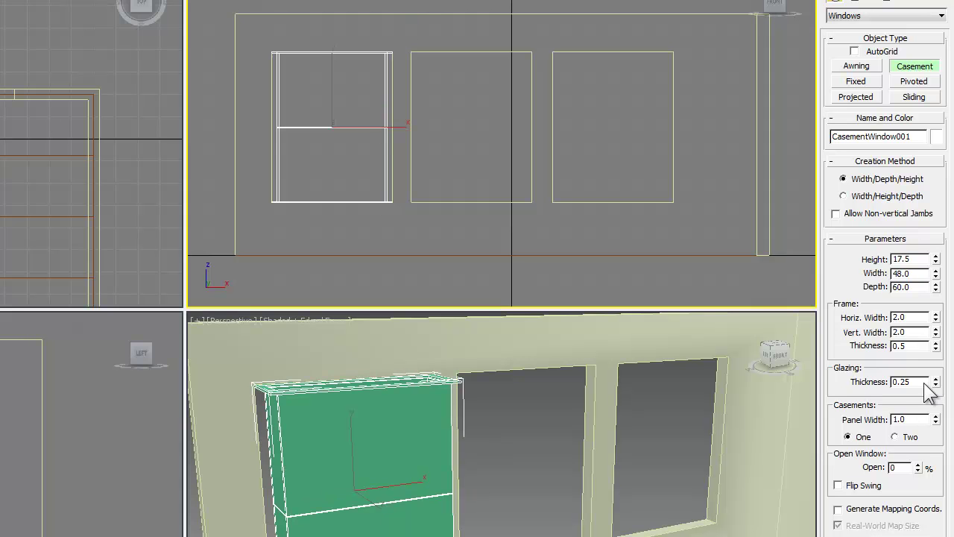
mouse_move(917, 467)
mouse_down()
mouse_move(902, 427)
mouse_move(901, 461)
mouse_up()
key(w)
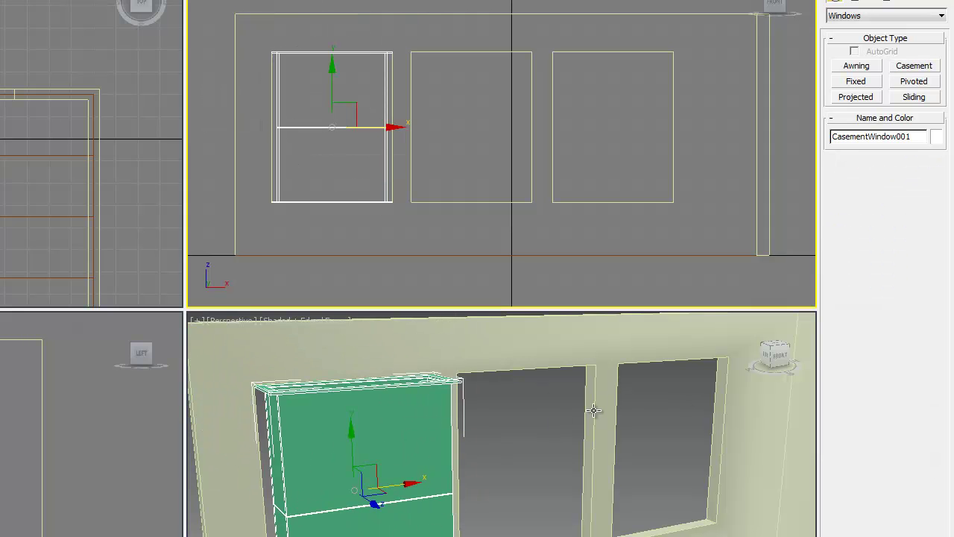
key(Delete)
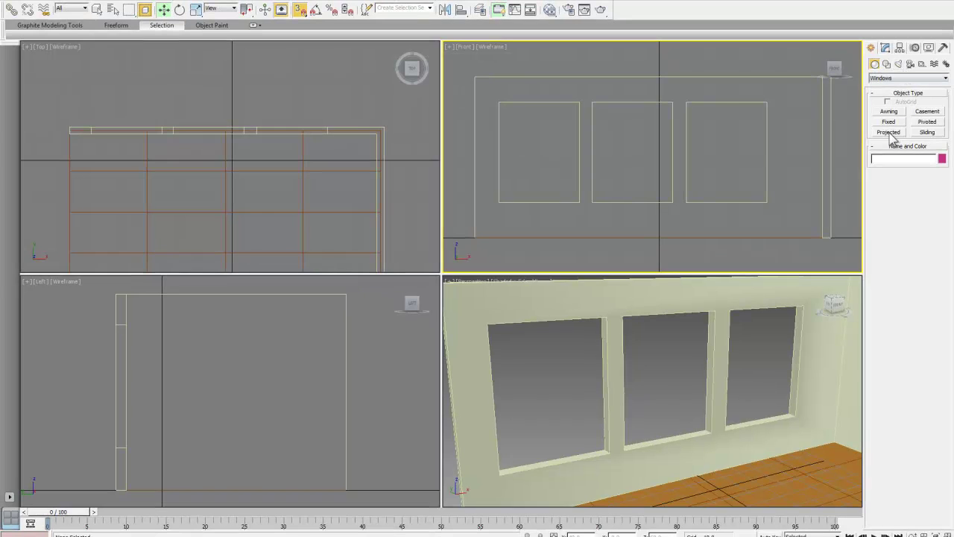
Try the Width/Height/Depth method for a Casement window 48 wide over the left opening in the front view, and delete it.
click(917, 77)
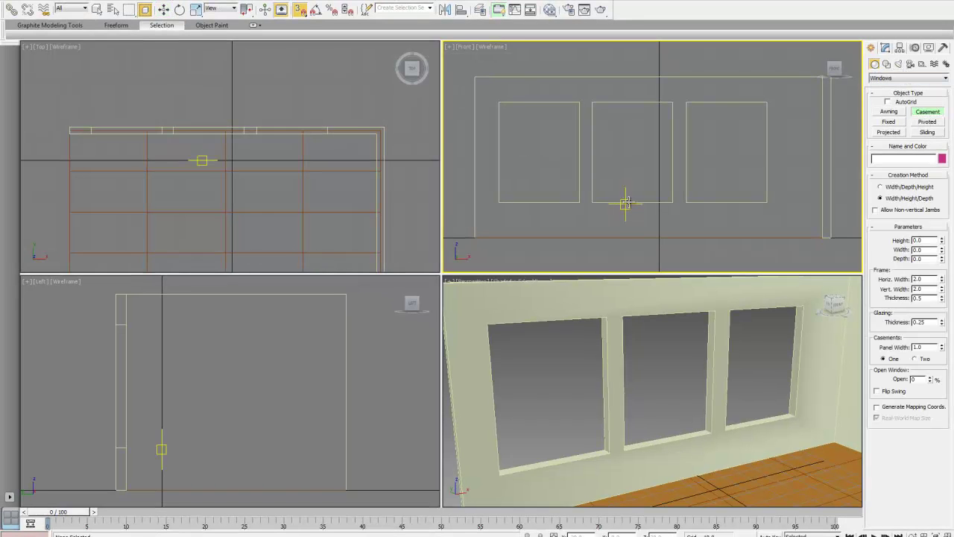
drag(502, 104, 577, 104)
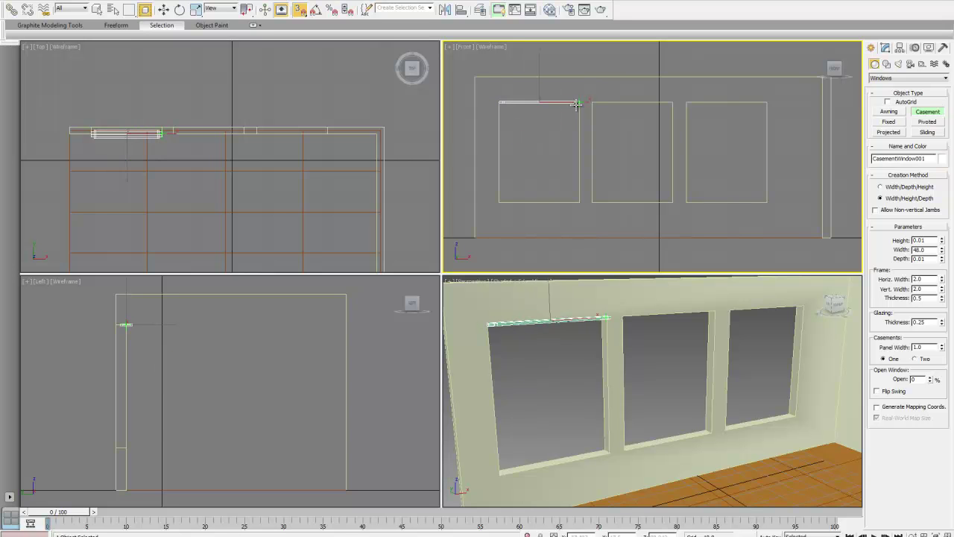
click(562, 130)
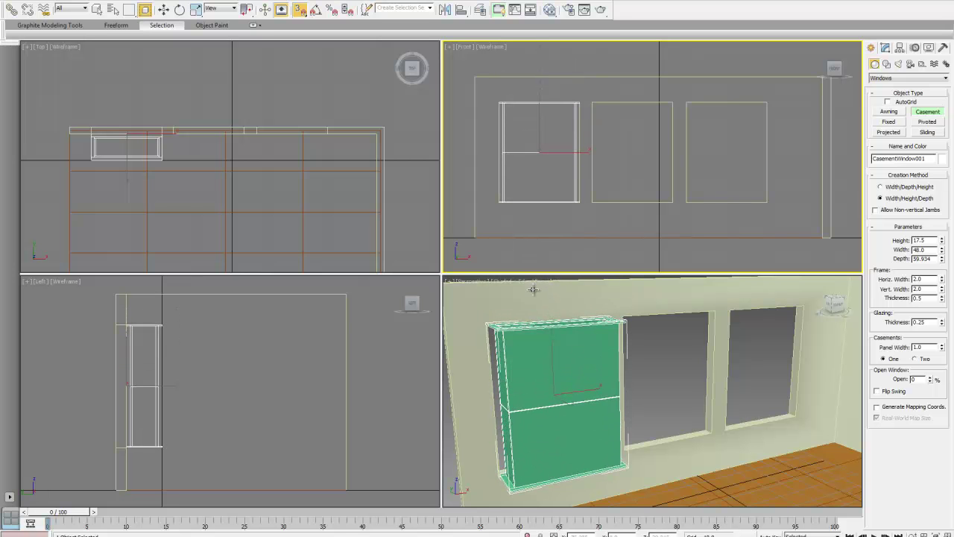
click(532, 290)
mouse_move(930, 379)
mouse_down()
mouse_move(930, 348)
mouse_move(932, 381)
mouse_up()
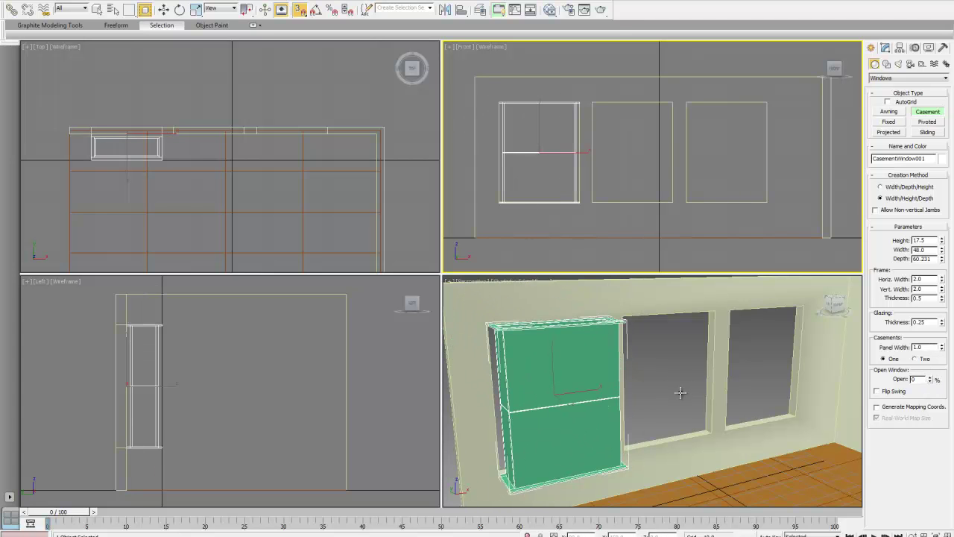
key(Delete)
Try a Width/Depth/Height Casement window 48 wide and about 31 deep on the left opening in the front view, and delete it.
click(920, 187)
drag(498, 103, 581, 103)
click(574, 153)
click(564, 194)
mouse_move(929, 381)
mouse_down()
mouse_move(929, 371)
mouse_move(921, 384)
mouse_up()
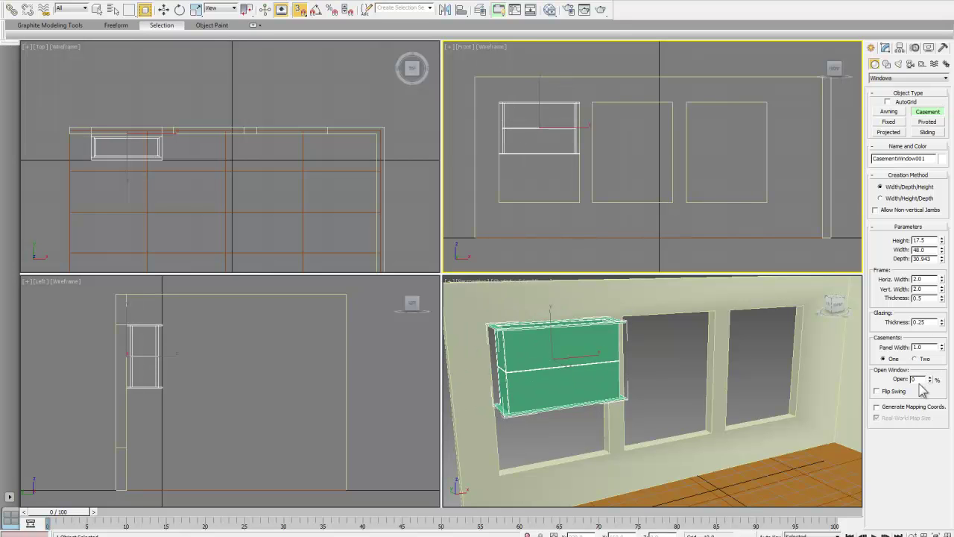
key(w)
right_click(504, 190)
key(Delete)
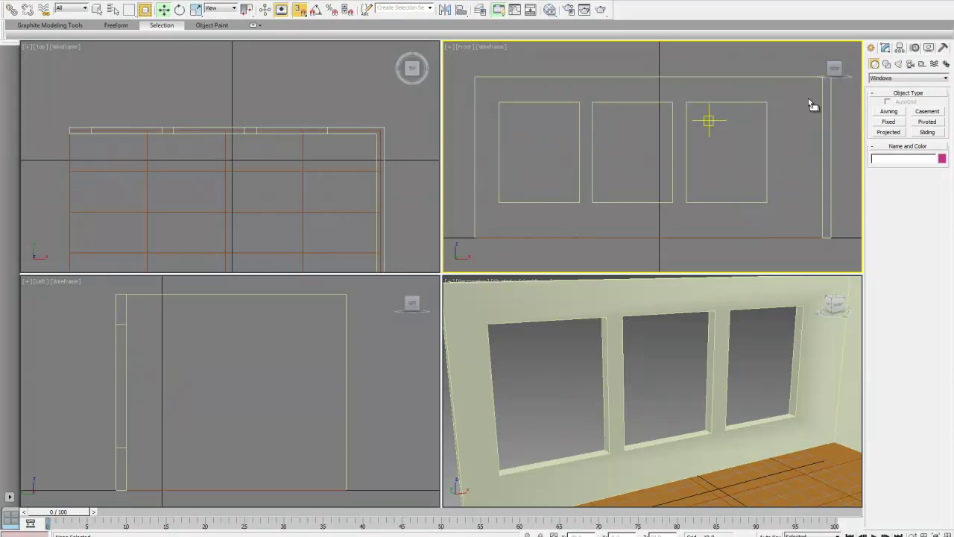
Create a Width/Height/Depth Casement window 48 wide, 60 high and 12.5 deep, snapped to the left opening's corners in the perspective view.
click(927, 112)
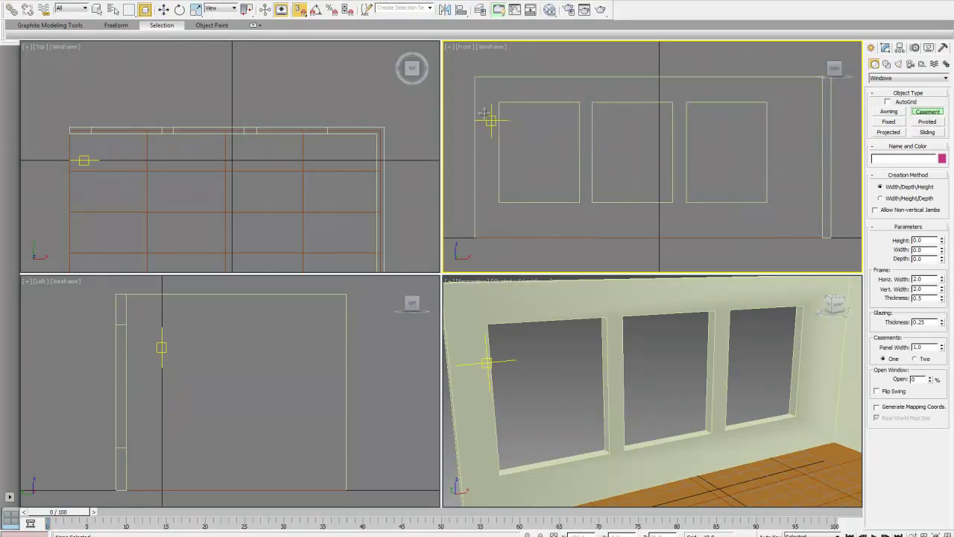
drag(486, 328, 608, 320)
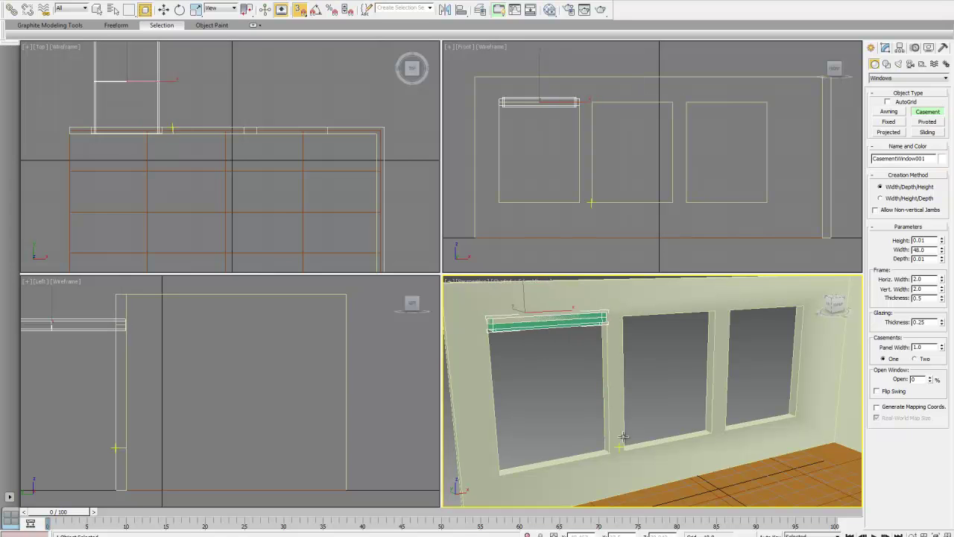
right_click(621, 338)
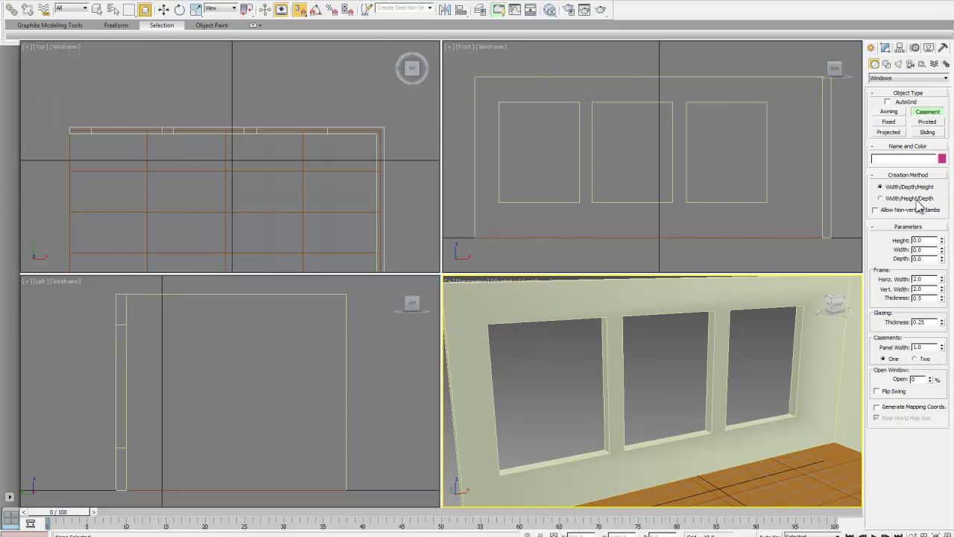
drag(486, 325, 613, 322)
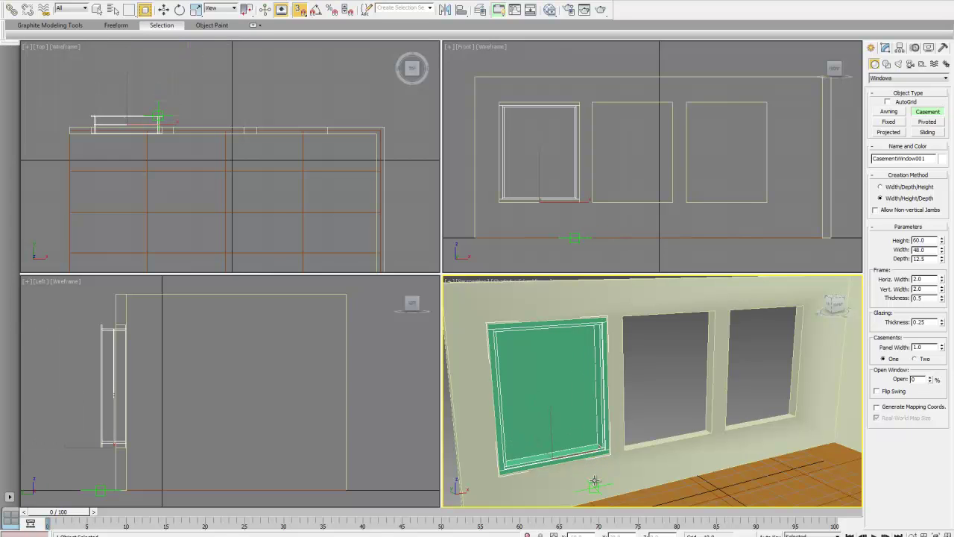
click(595, 485)
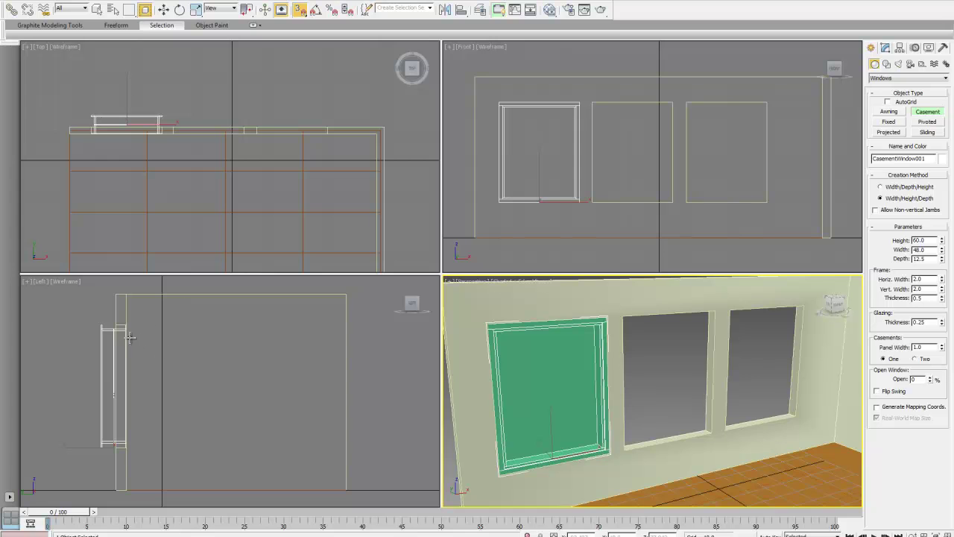
Set the casement window's height to 62.
scroll(98, 328, up, 2)
middle_drag(100, 328, 190, 368)
scroll(128, 337, up, 2)
middle_drag(127, 337, 235, 385)
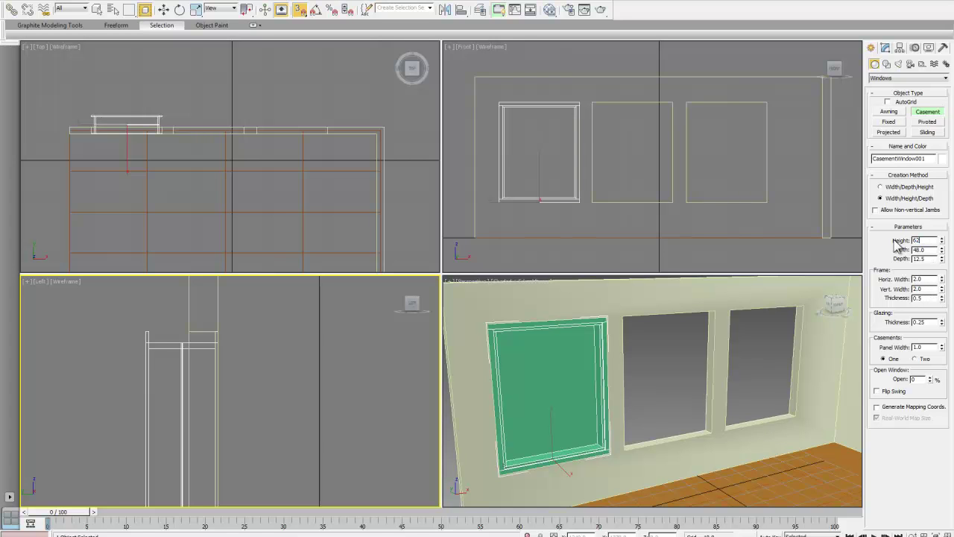
key(Return)
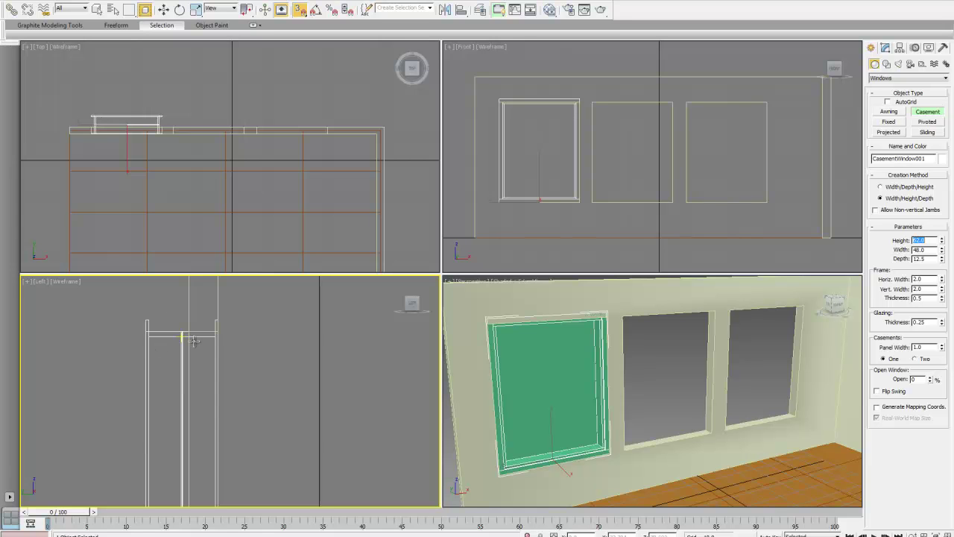
Set the casement window's width to 50 and its depth to 4.
middle_drag(256, 416, 336, 172)
middle_drag(337, 367, 265, 368)
double_click(917, 289)
double_click(925, 250)
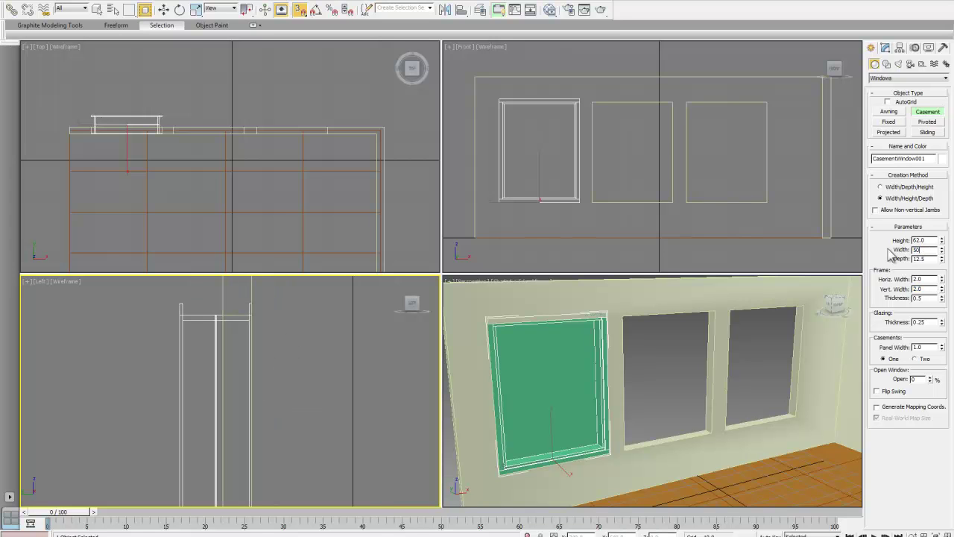
text(50)
key(Return)
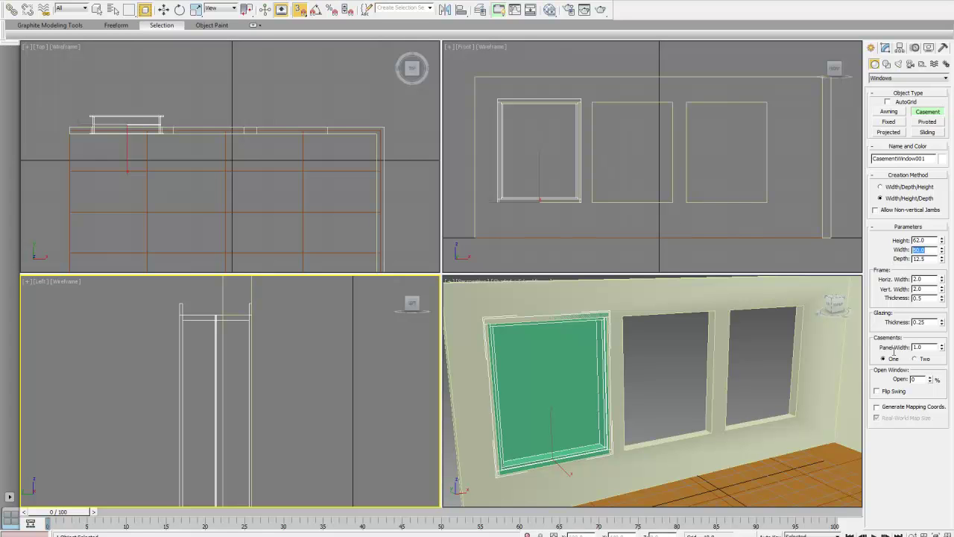
double_click(923, 259)
text(4)
key(Return)
Turn off snapping and move the casement window along Y into the wall's thickness in the top view.
scroll(245, 142, up, 5)
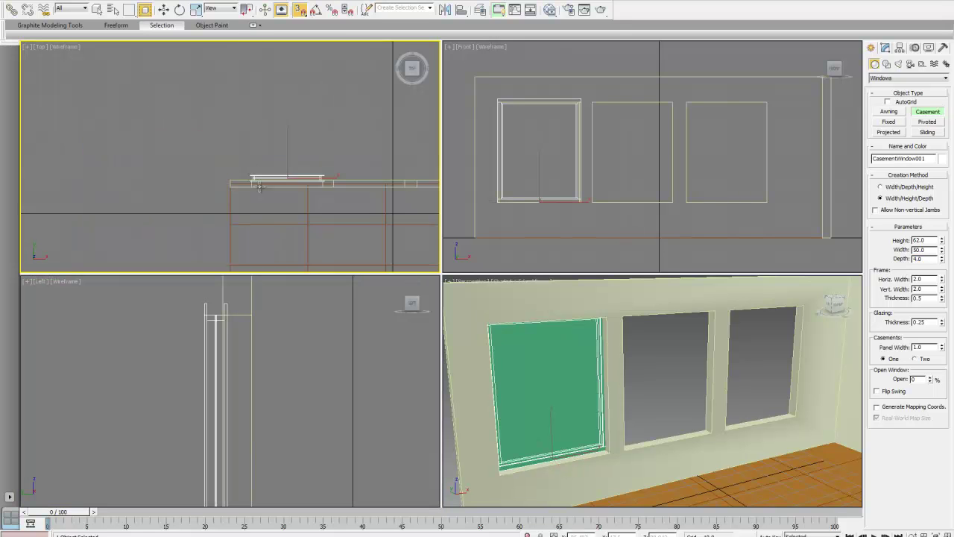
click(164, 9)
drag(247, 127, 248, 179)
key(ctrl+z)
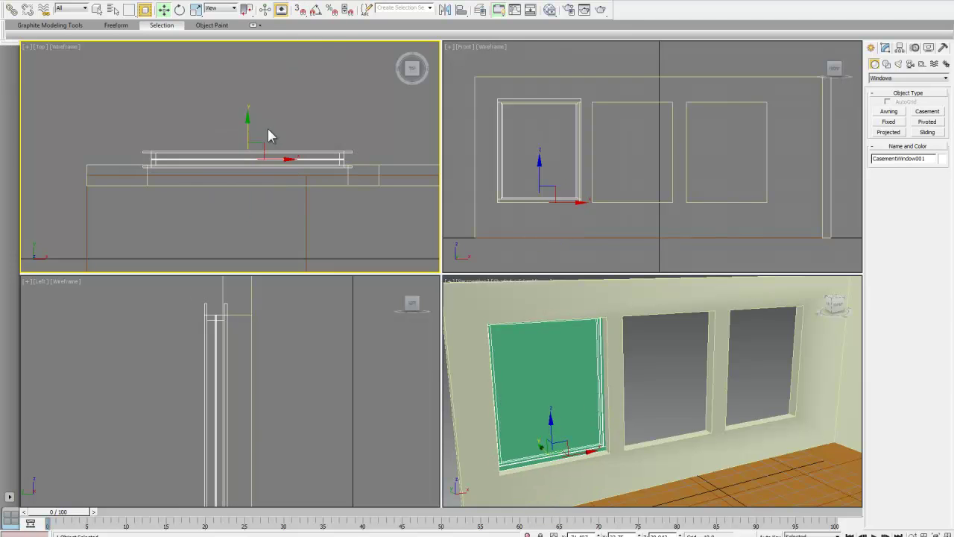
right_click(247, 123)
click(257, 128)
drag(249, 125, 250, 142)
Set the casement window's depth to 6 and centre it along Y on the wall's thickness in the top view.
click(885, 48)
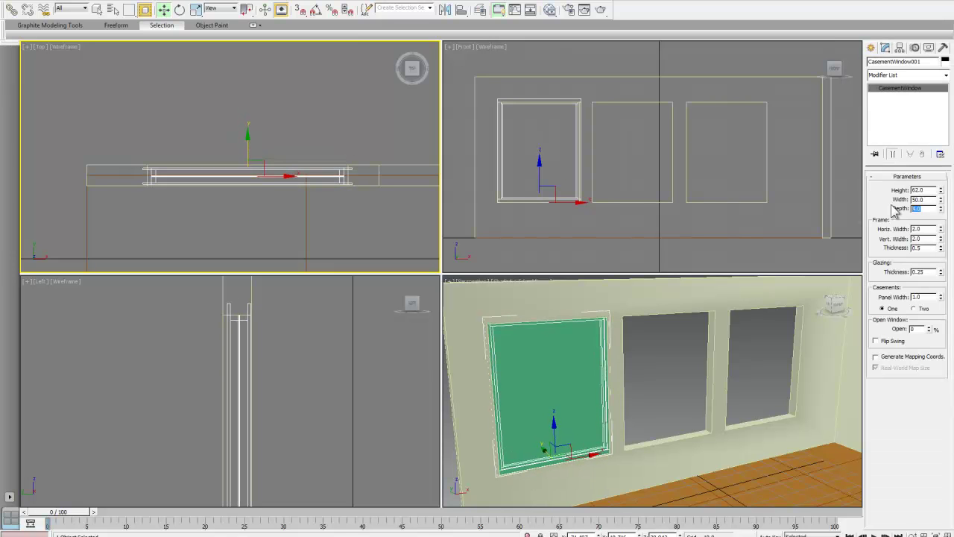
text(5)
key(Return)
right_click(249, 151)
click(258, 159)
drag(250, 147, 251, 145)
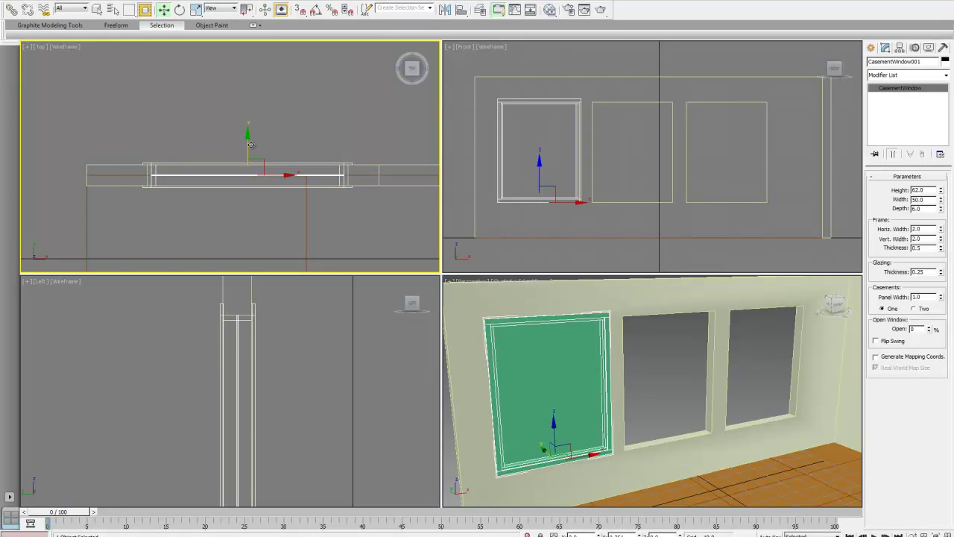
Centre the casement window along X within the left wall opening in the top view.
scroll(163, 190, up, 4)
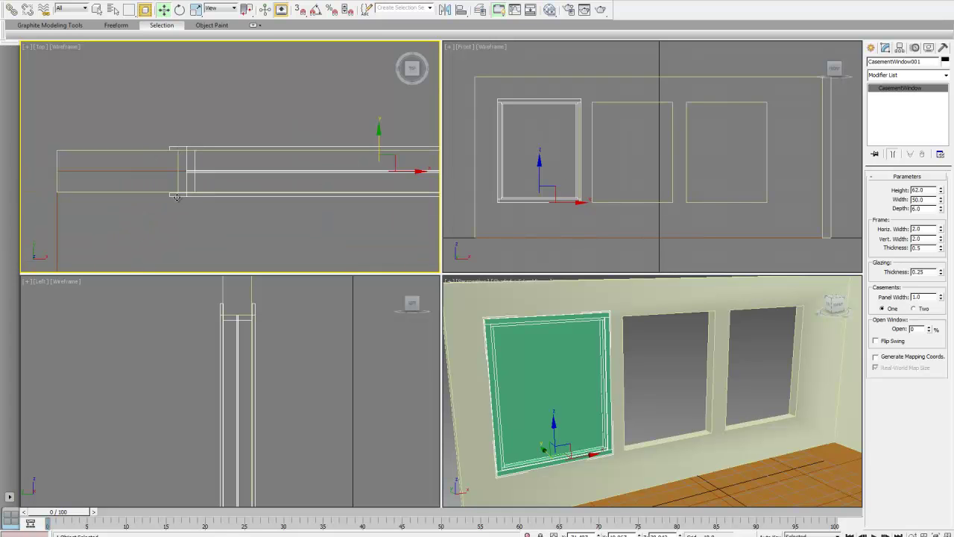
middle_drag(357, 215, 192, 203)
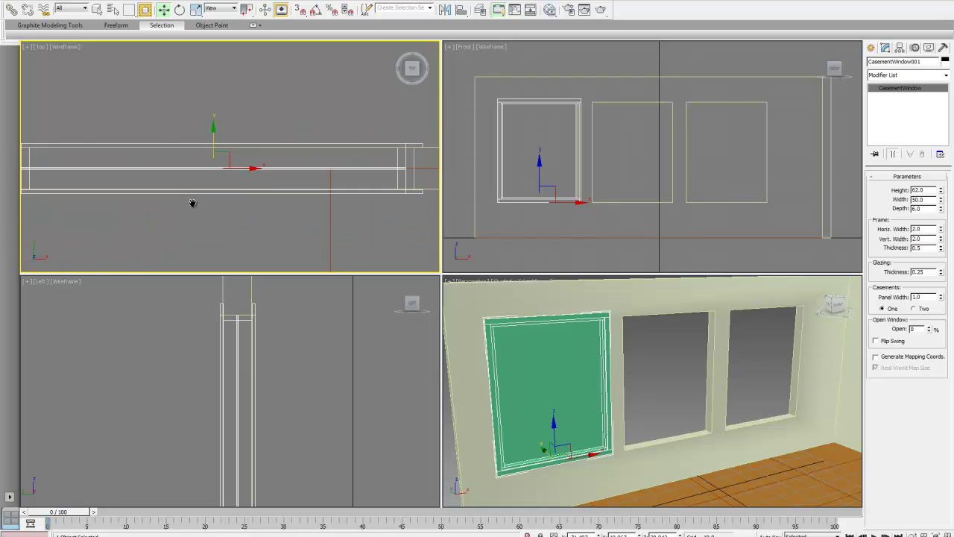
mouse_move(254, 165)
mouse_down()
mouse_move(263, 167)
mouse_move(254, 168)
mouse_up()
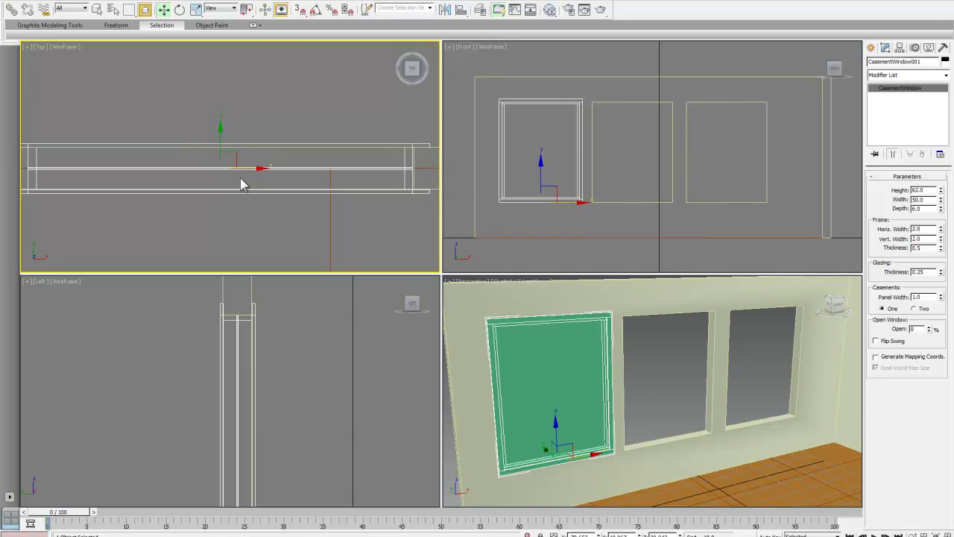
middle_drag(240, 183, 256, 196)
drag(284, 172, 274, 173)
scroll(264, 214, down, 2)
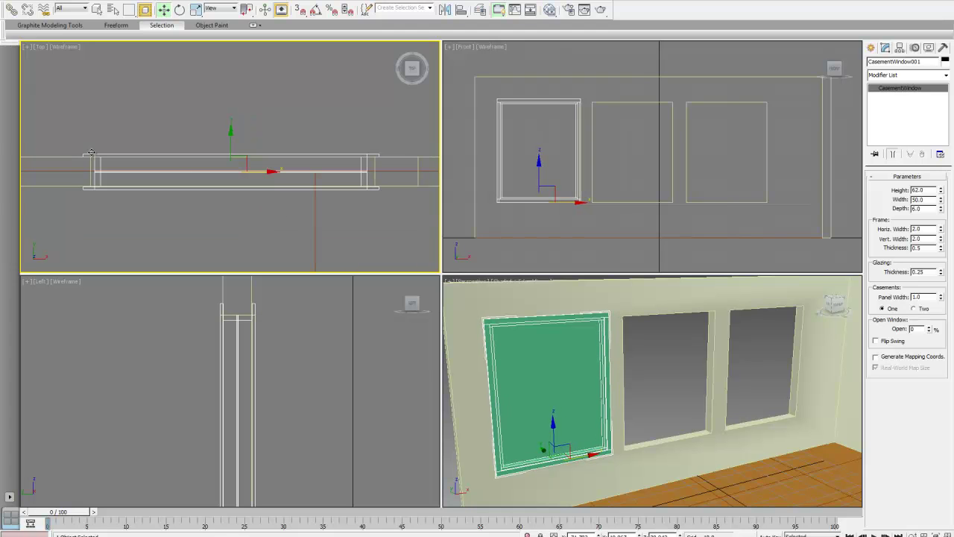
Set the casement window's width to 52 and give it two casements.
drag(932, 200, 890, 197)
text(52)
key(Return)
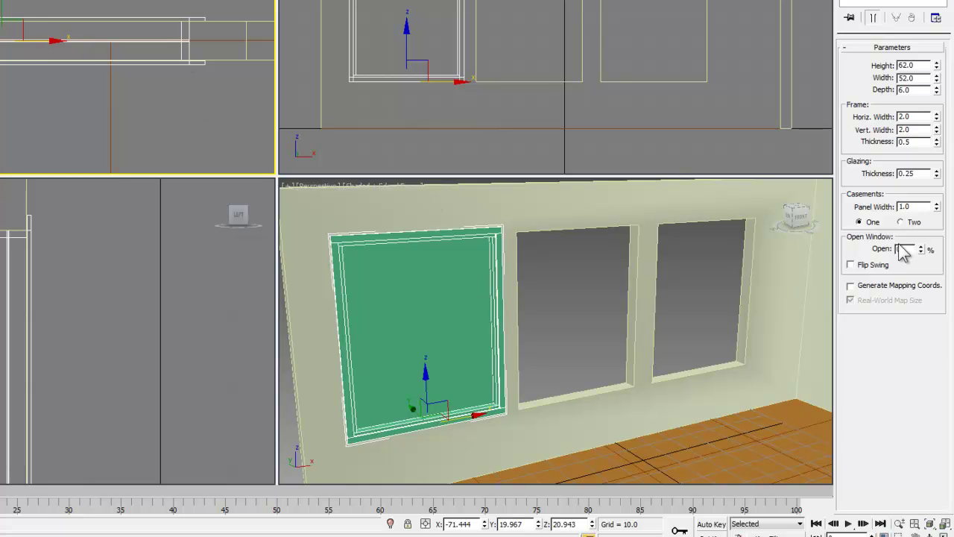
click(461, 84)
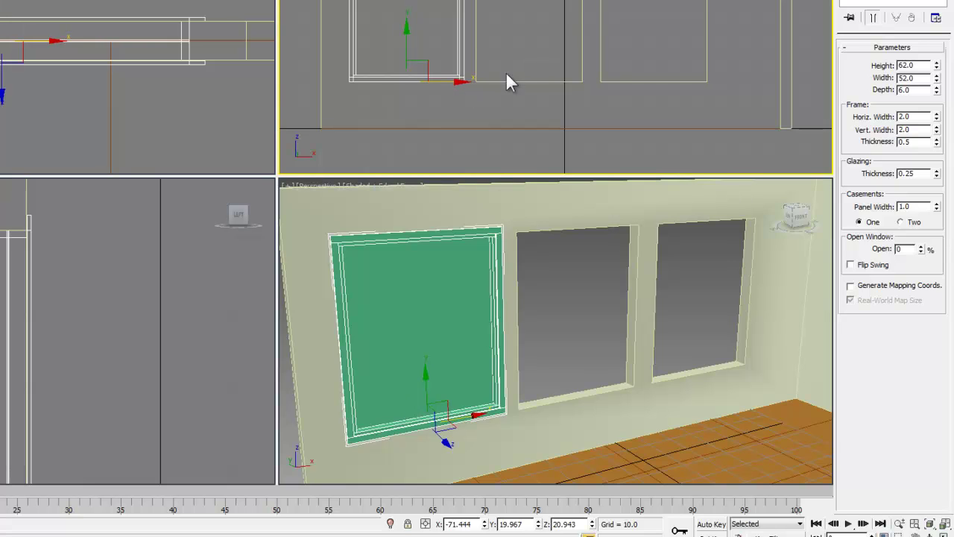
click(902, 223)
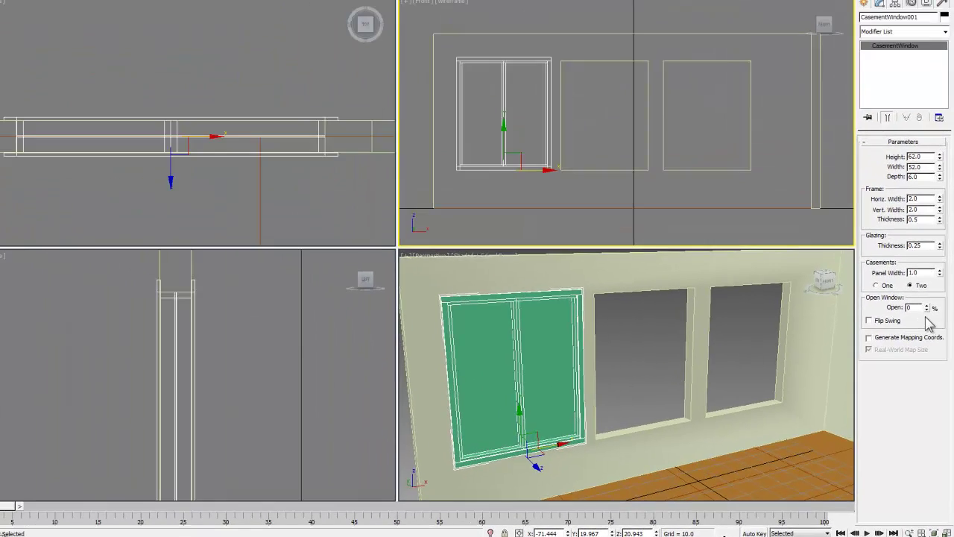
drag(922, 251, 934, 279)
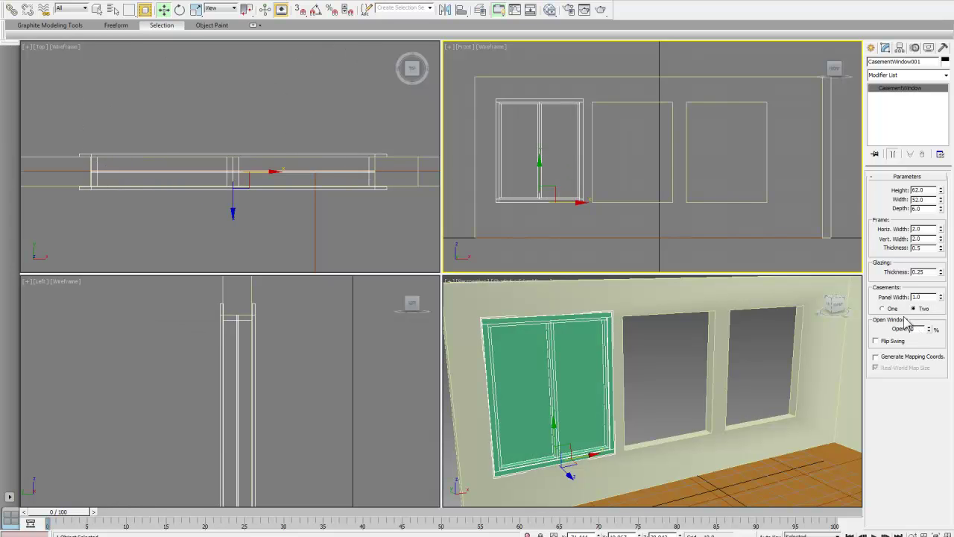
click(883, 309)
click(914, 309)
Clone the casement window along X to the right wall opening as one copy.
click(562, 468)
shift+drag(587, 457, 787, 411)
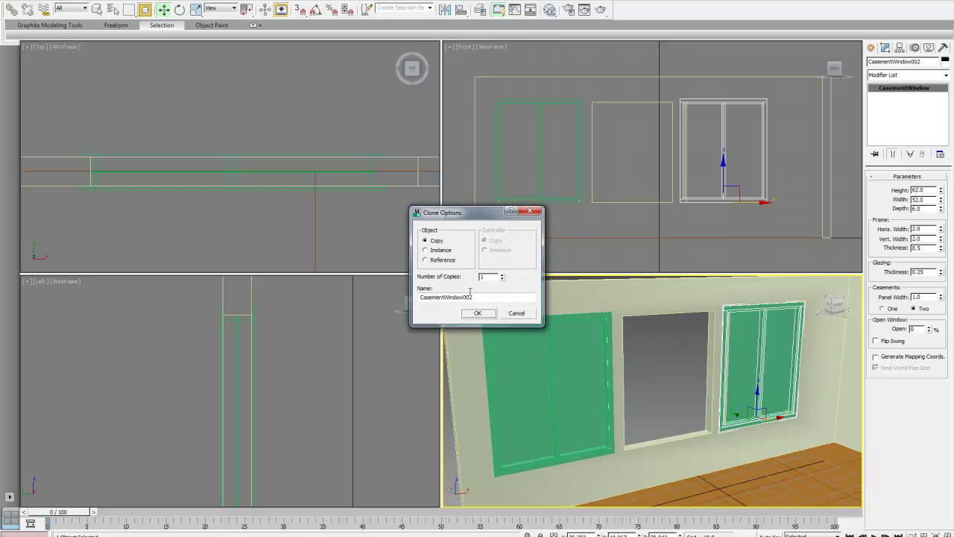
click(478, 313)
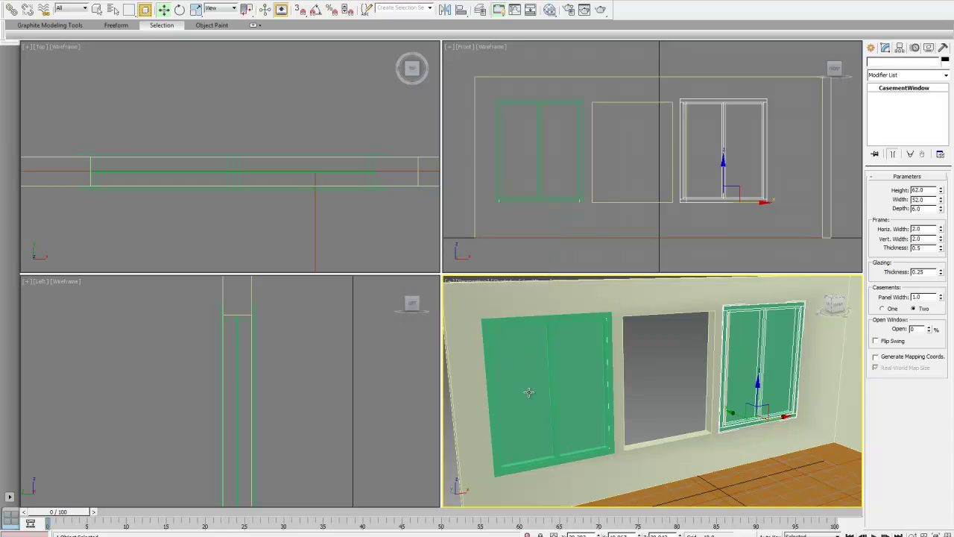
Align the copied casement window along X with the right wall opening in the top view.
scroll(276, 247, up, 5)
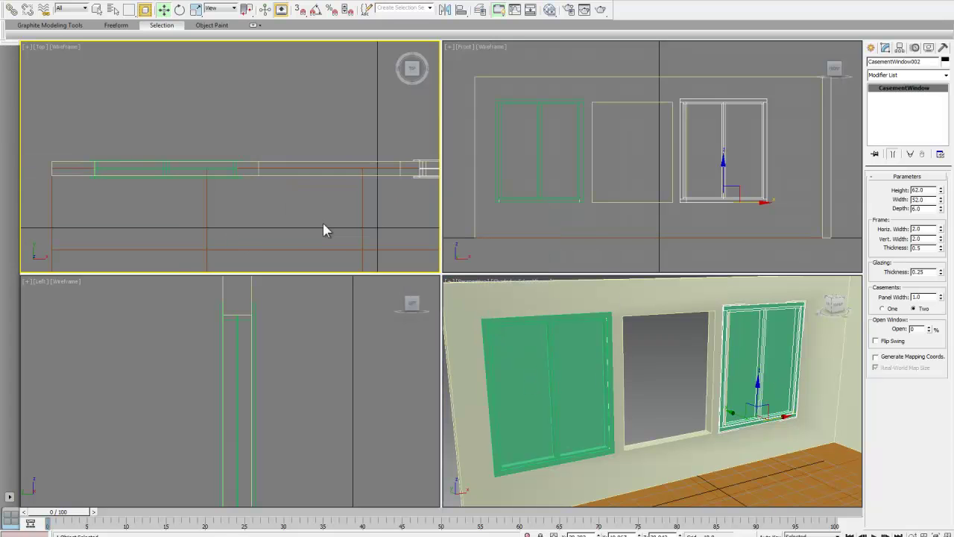
right_click(373, 186)
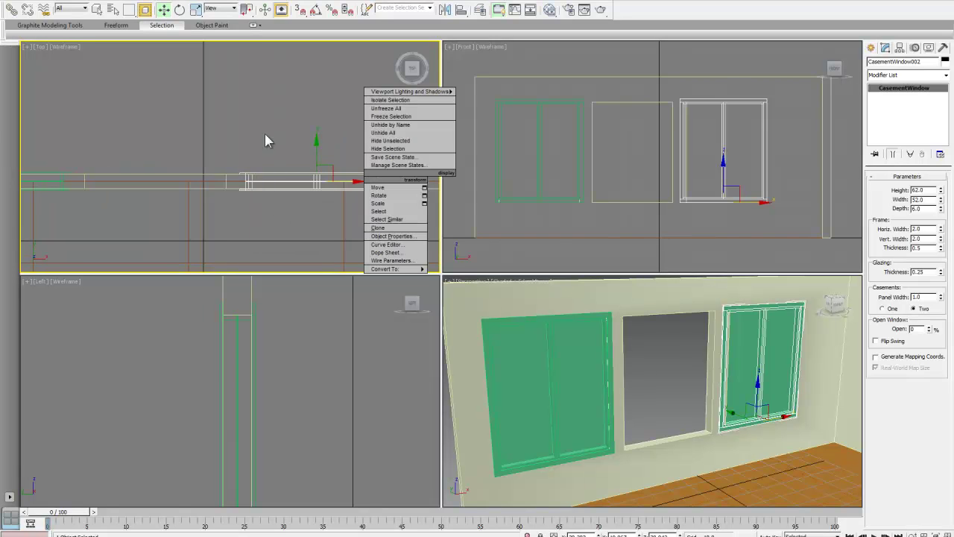
scroll(334, 187, up, 2)
middle_drag(335, 187, 201, 202)
drag(242, 192, 251, 192)
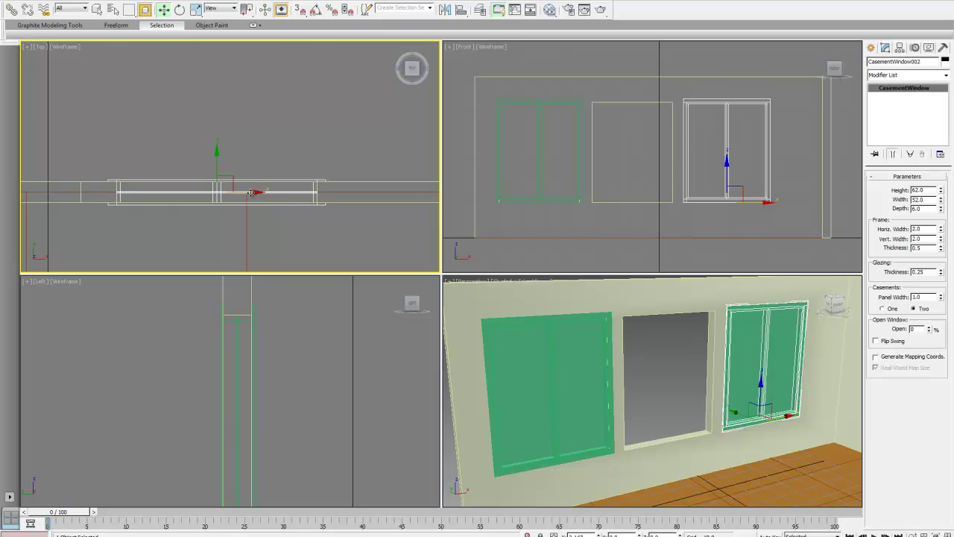
middle_drag(181, 228, 316, 219)
middle_drag(134, 217, 246, 214)
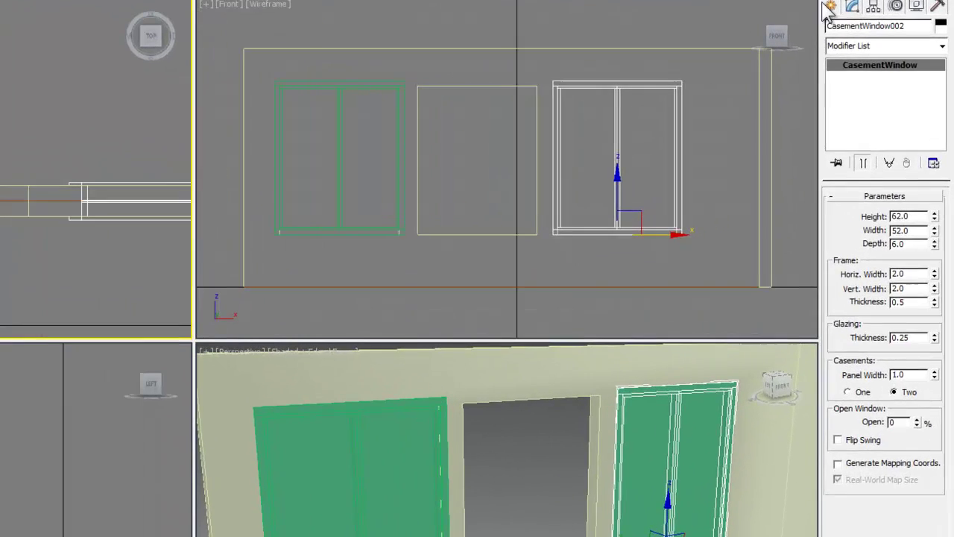
click(828, 9)
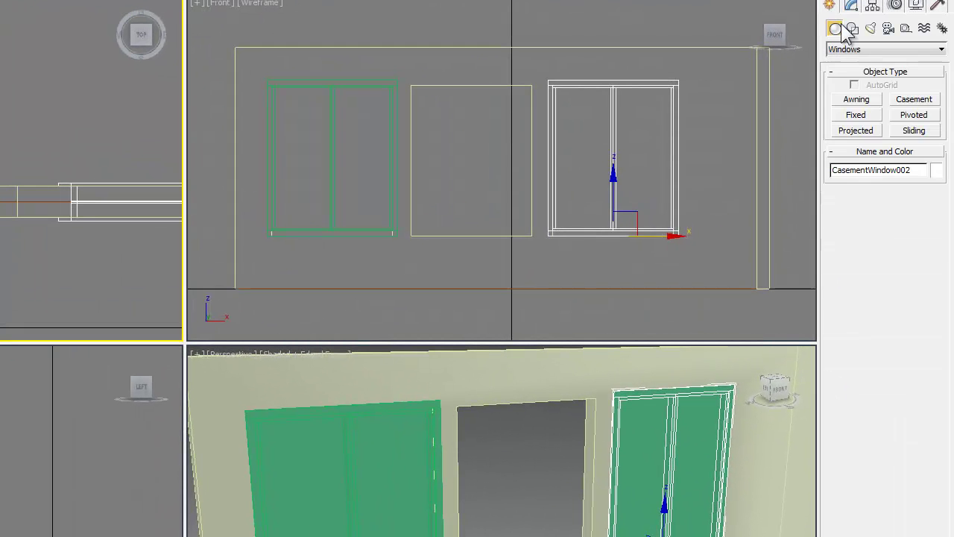
click(857, 114)
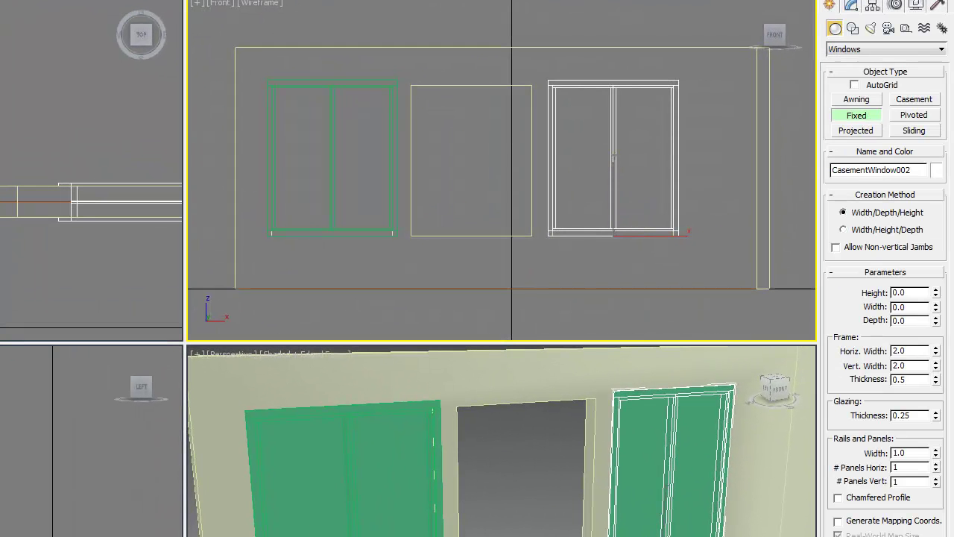
right_click(454, 409)
drag(454, 407, 582, 471)
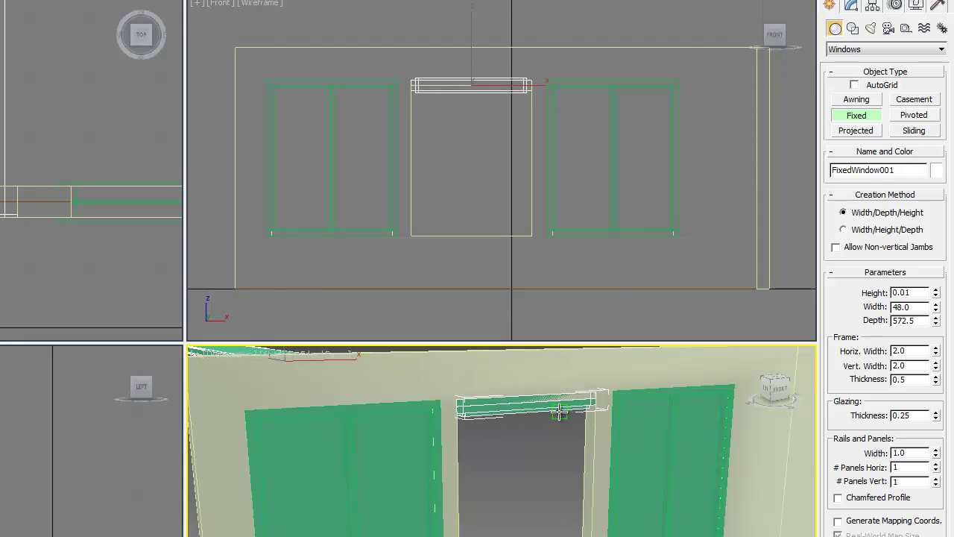
right_click(790, 388)
Create a fixed window over the middle opening with the Width/Height/Depth method, snapped to its corners at 60 high and 48 wide, 12.5 deep.
click(843, 230)
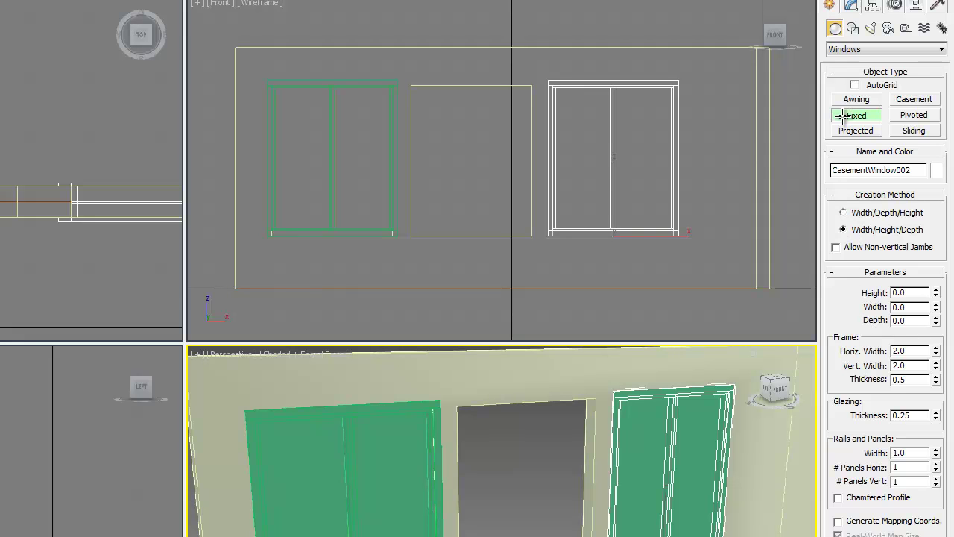
right_click(460, 421)
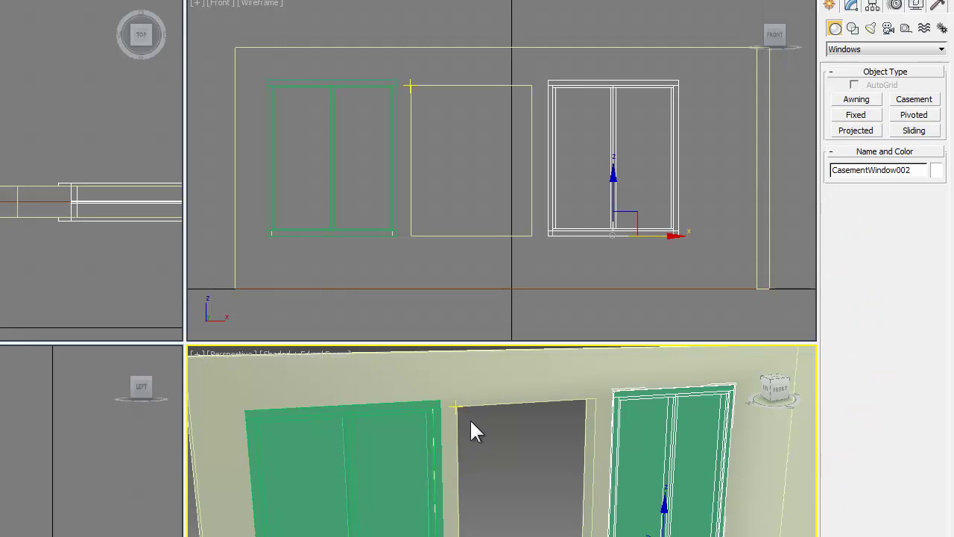
click(856, 115)
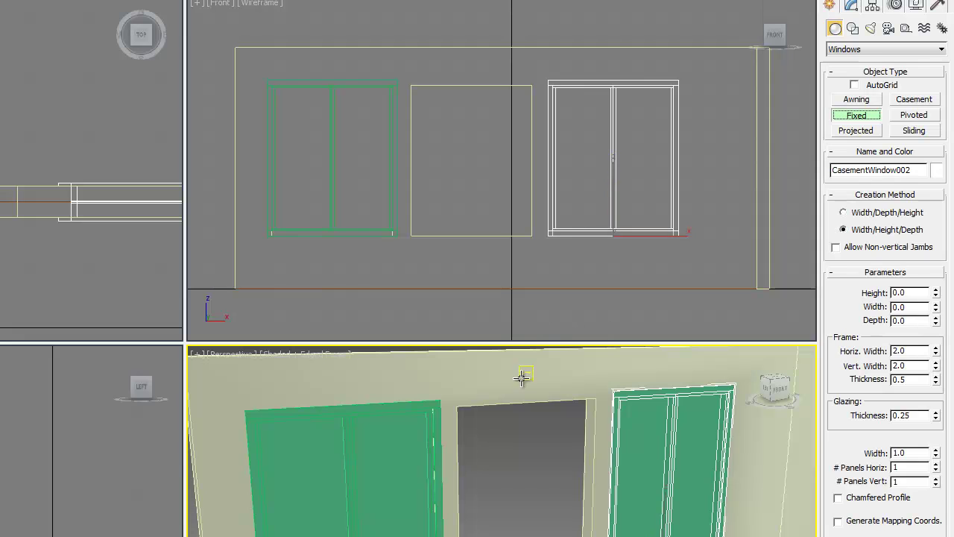
drag(458, 409, 591, 401)
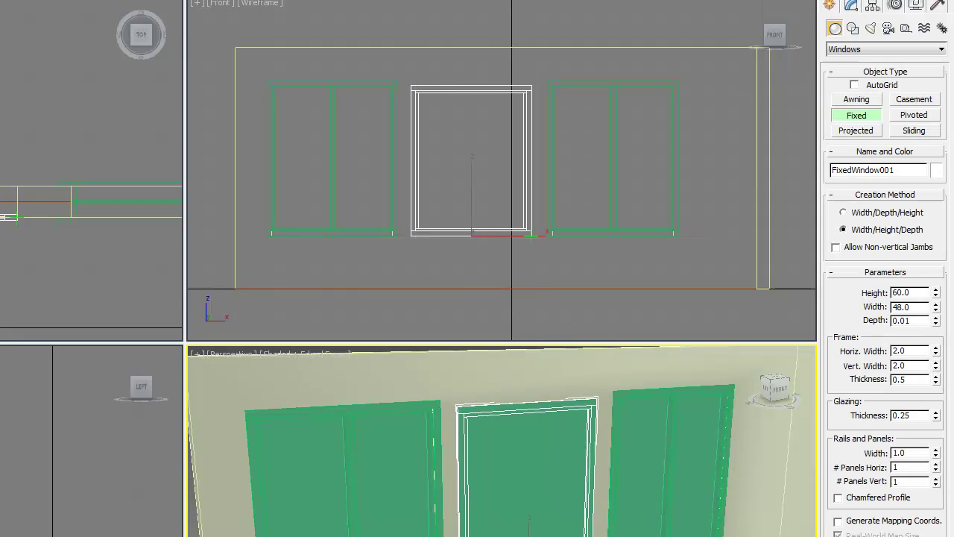
click(532, 236)
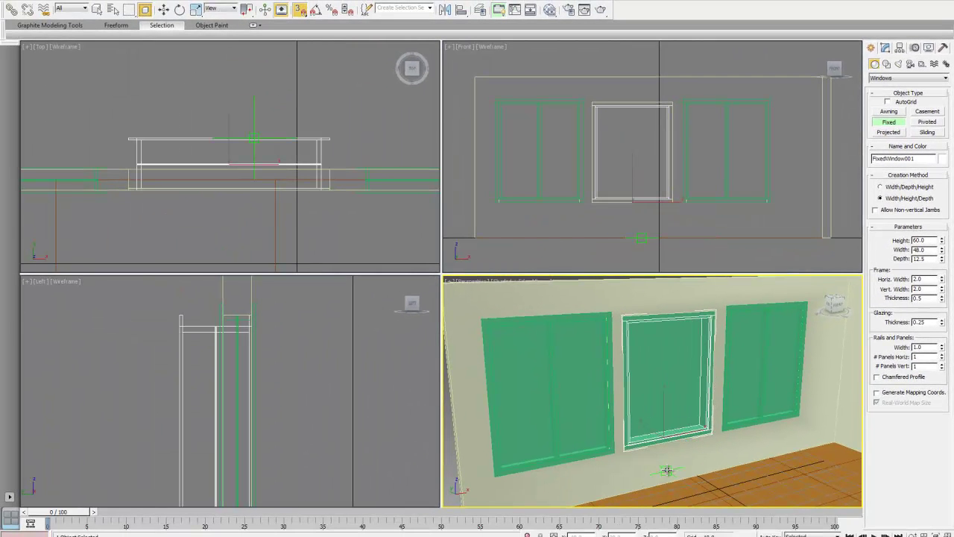
click(667, 470)
key(w)
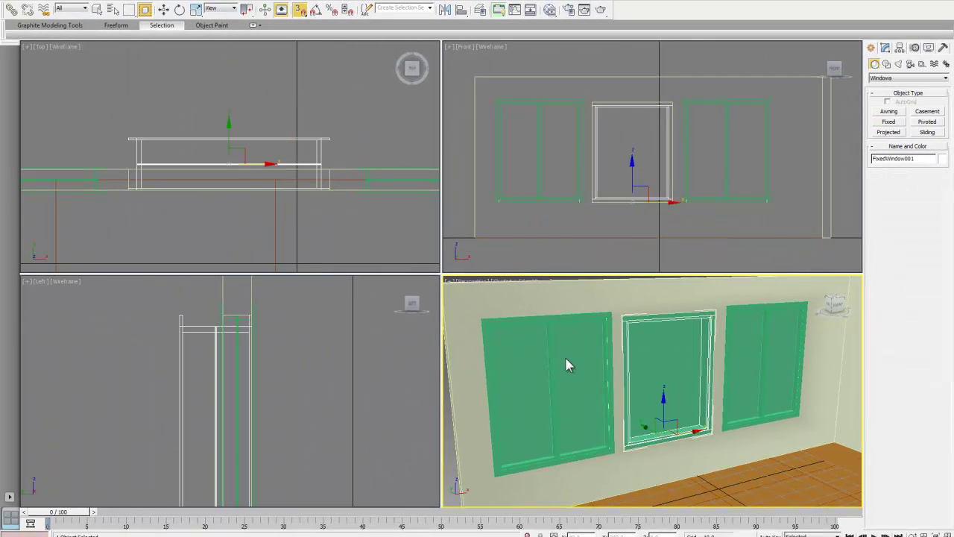
Match the fixed window's size to the casement windows: height 62, width 52 and depth 6.
click(567, 362)
click(885, 48)
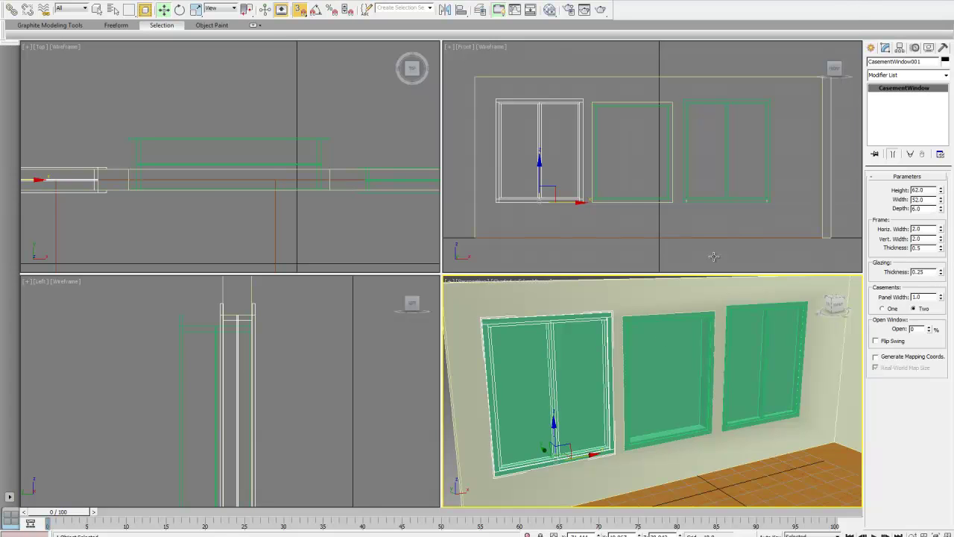
click(660, 340)
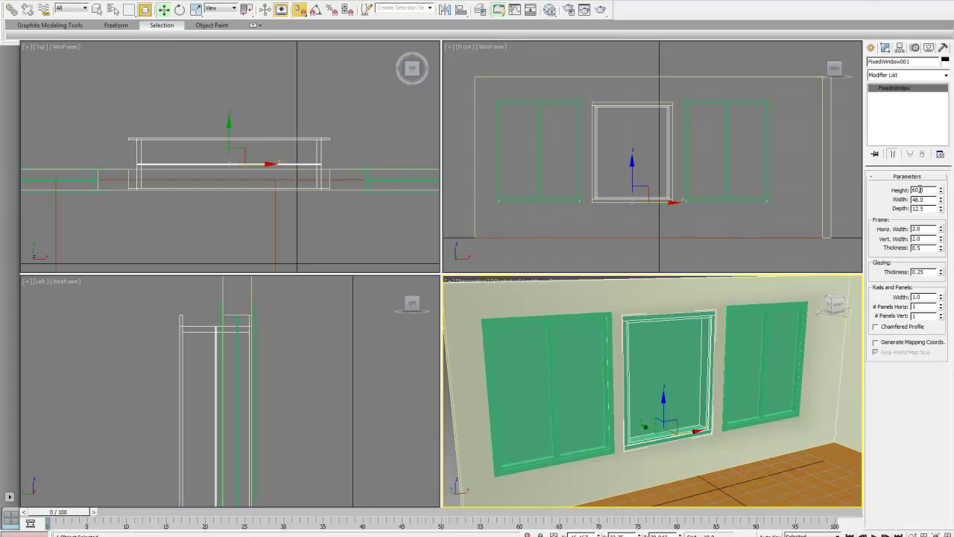
text(62)
key(Tab)
text(52)
key(Tab)
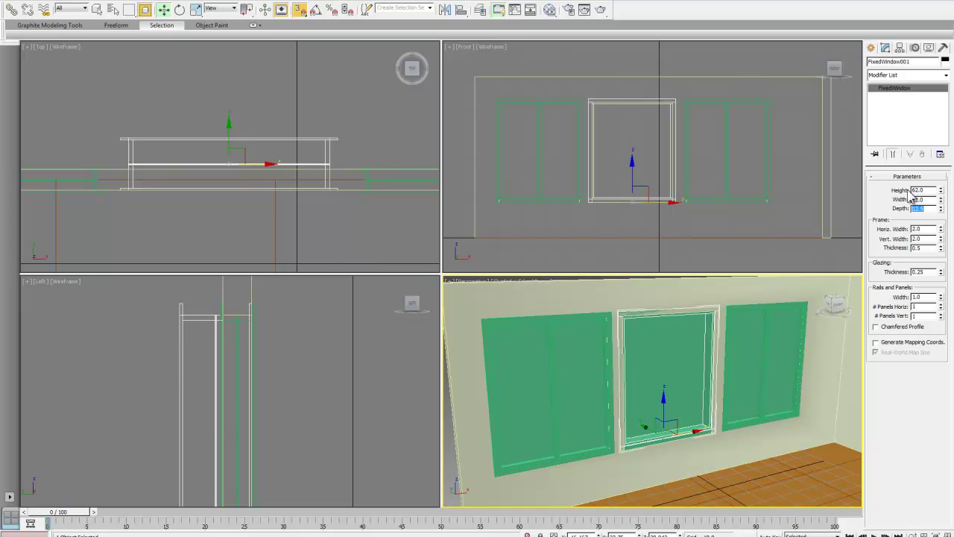
text(6)
key(Return)
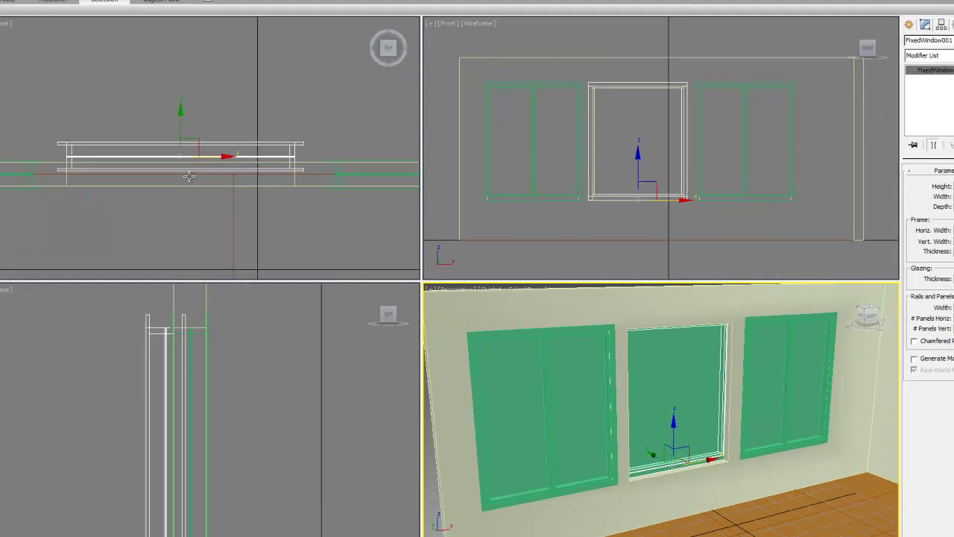
Move the fixed window along Y in the top view to centre it on the wall's thickness, and deselect it.
right_click(226, 138)
drag(59, 104, 49, 161)
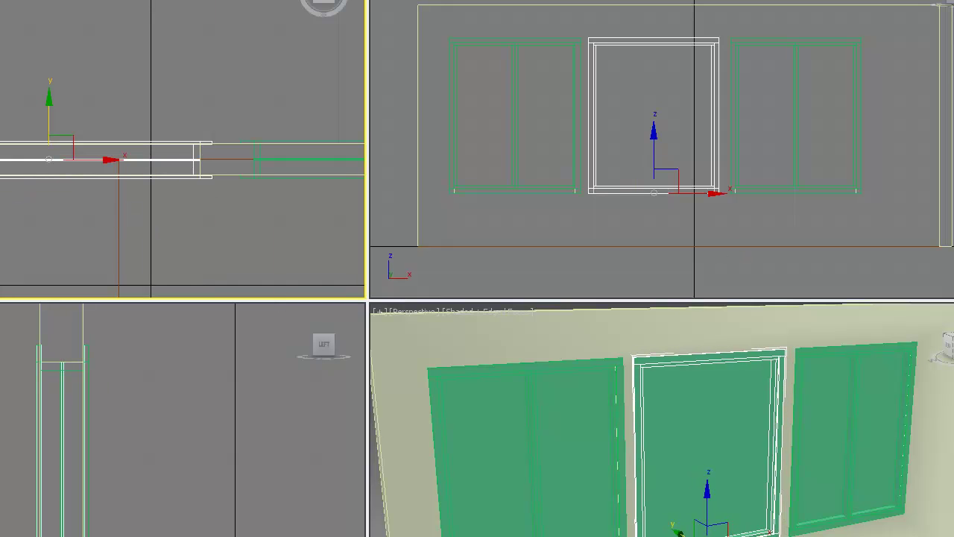
click(164, 58)
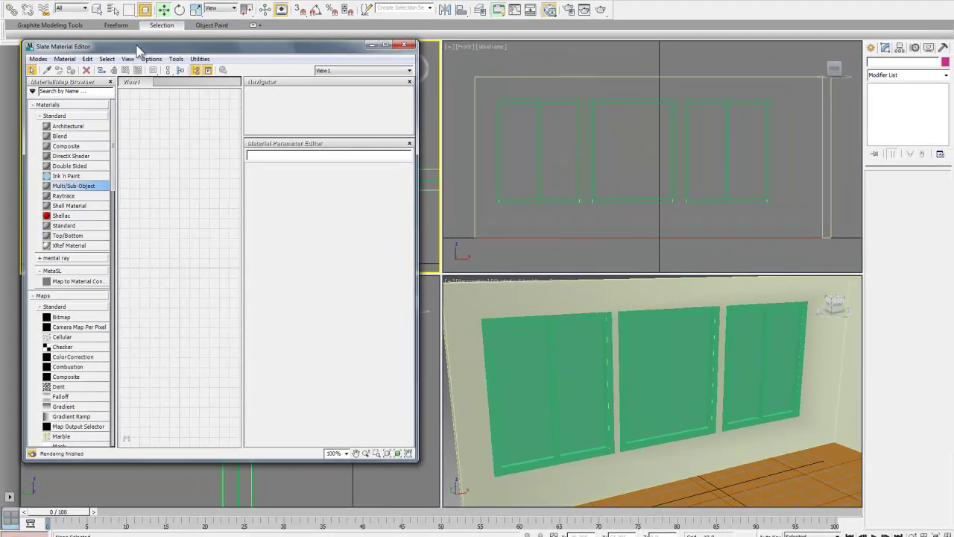
Tile the Slate Material Editor beside the main 3ds Max window, each on half the screen, and maximise the Perspective viewport.
drag(137, 44, 7, 146)
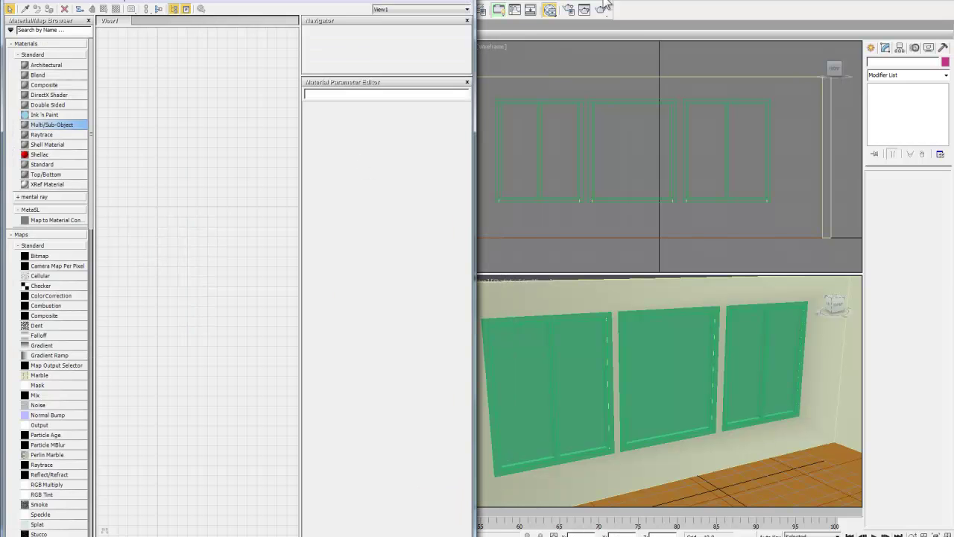
key(super+Right)
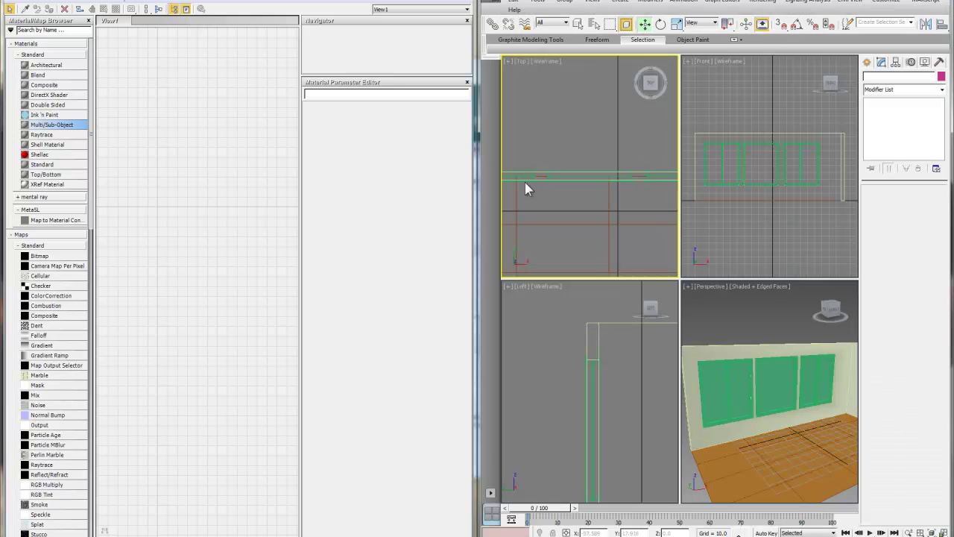
click(737, 322)
key(alt+w)
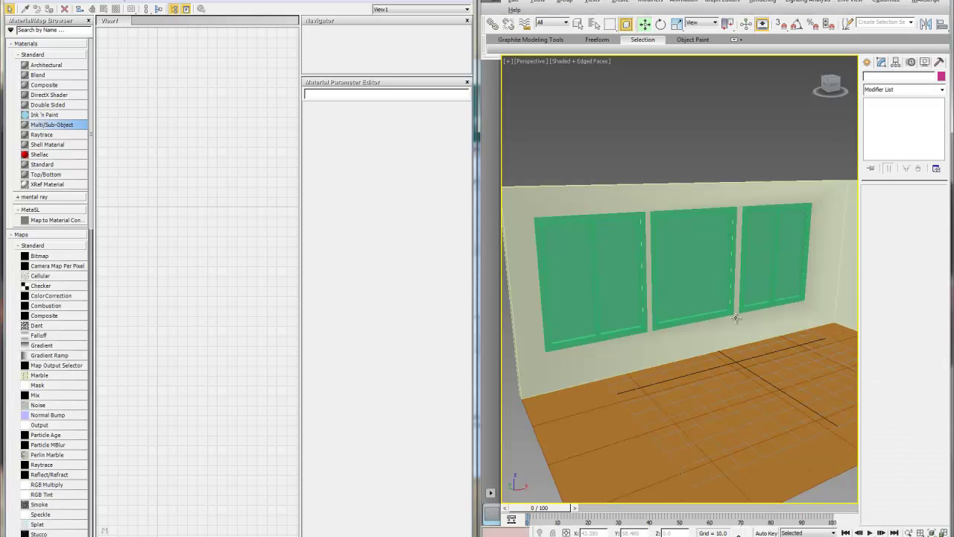
click(201, 312)
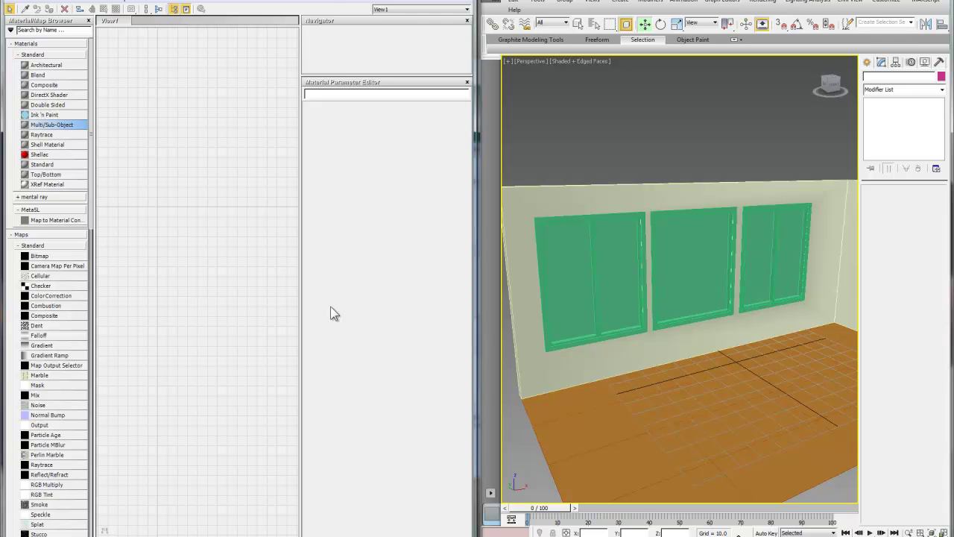
drag(239, 0, 358, 0)
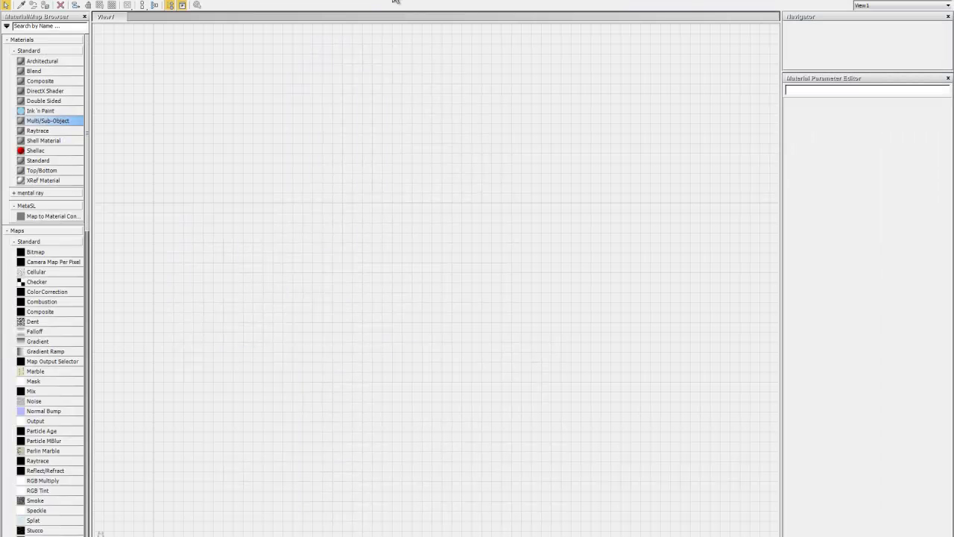
drag(358, 1, 2, 123)
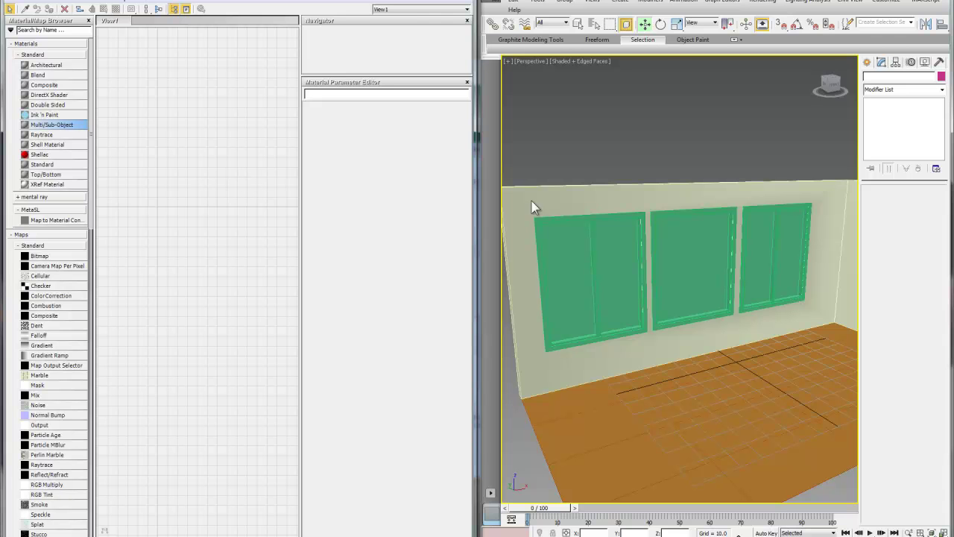
Maximise the main 3ds Max window, hide the Slate Material Editor, widen the command panel to several columns and select the middle fixed window.
drag(641, 2, 477, 1)
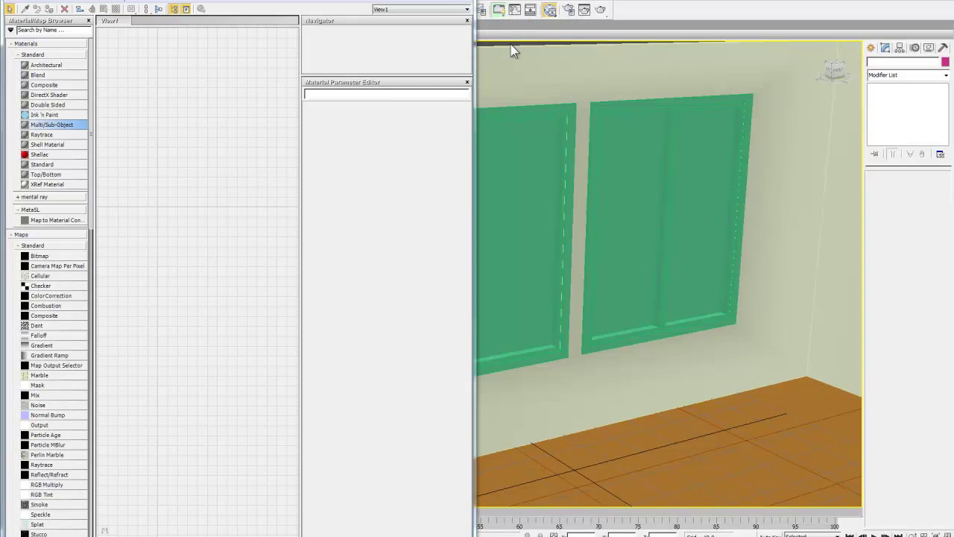
key(m)
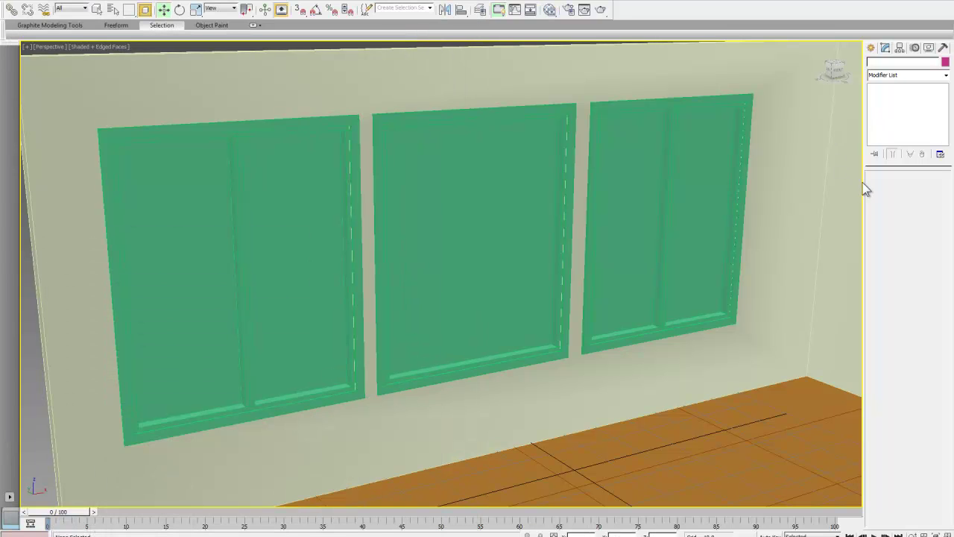
drag(863, 183, 522, 207)
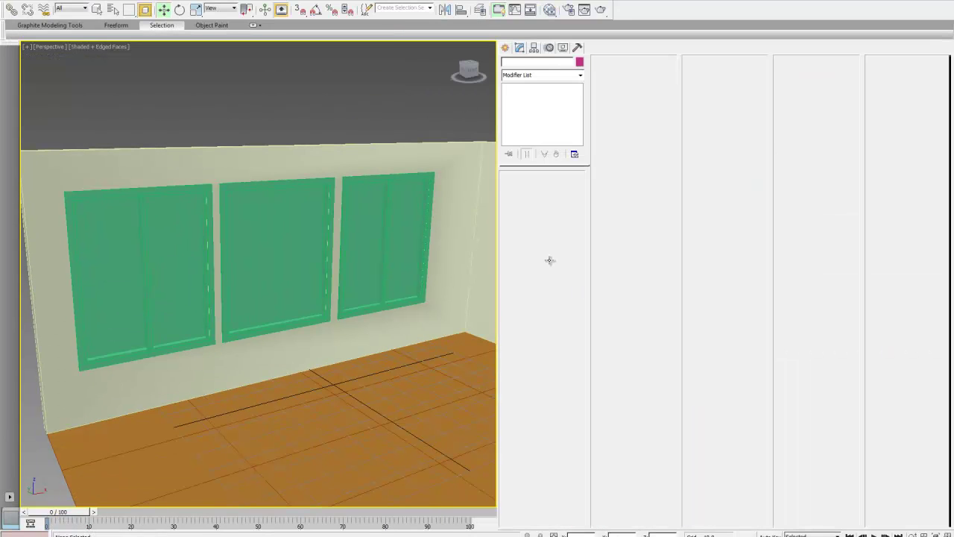
click(282, 240)
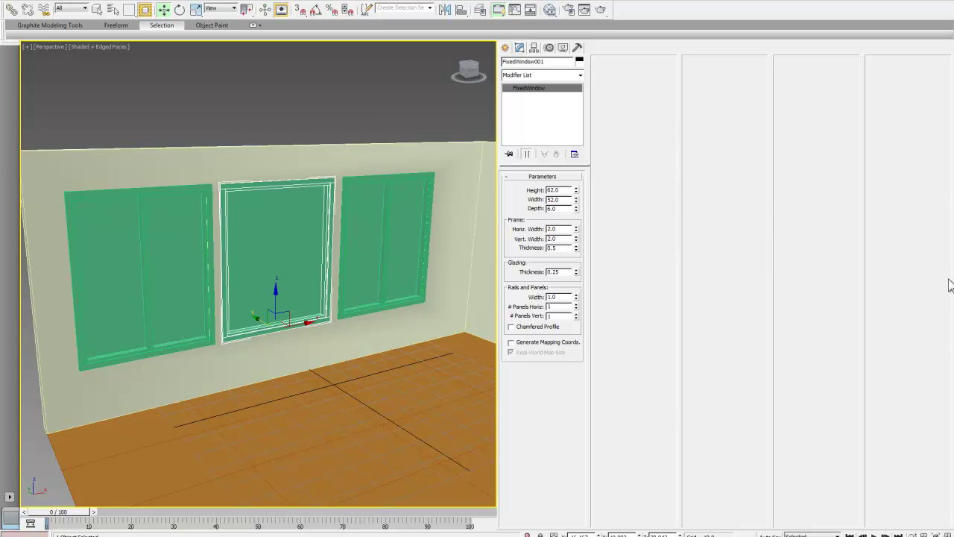
Narrow the command panel to one column and tile 3ds Max beside the reopened Slate Material Editor.
drag(497, 131, 896, 133)
key(super+Right)
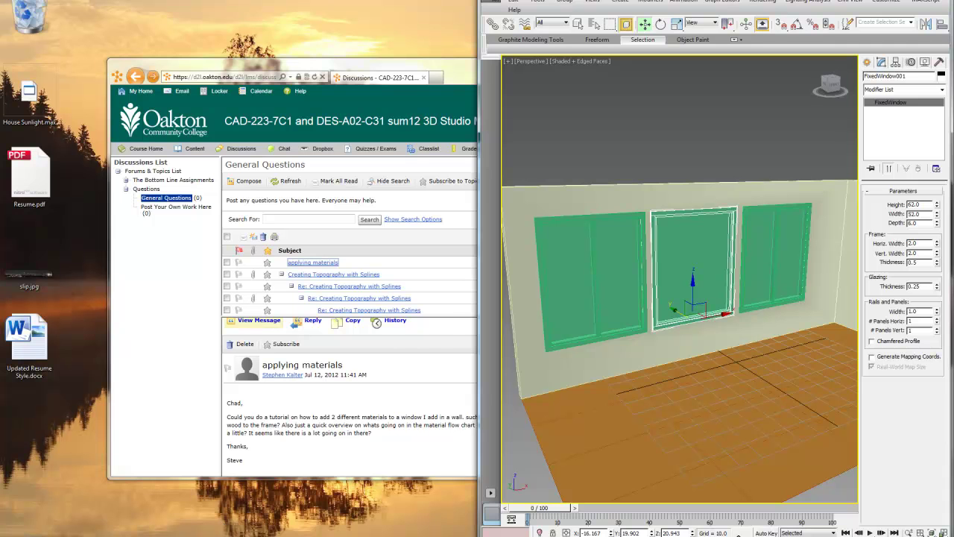
click(130, 518)
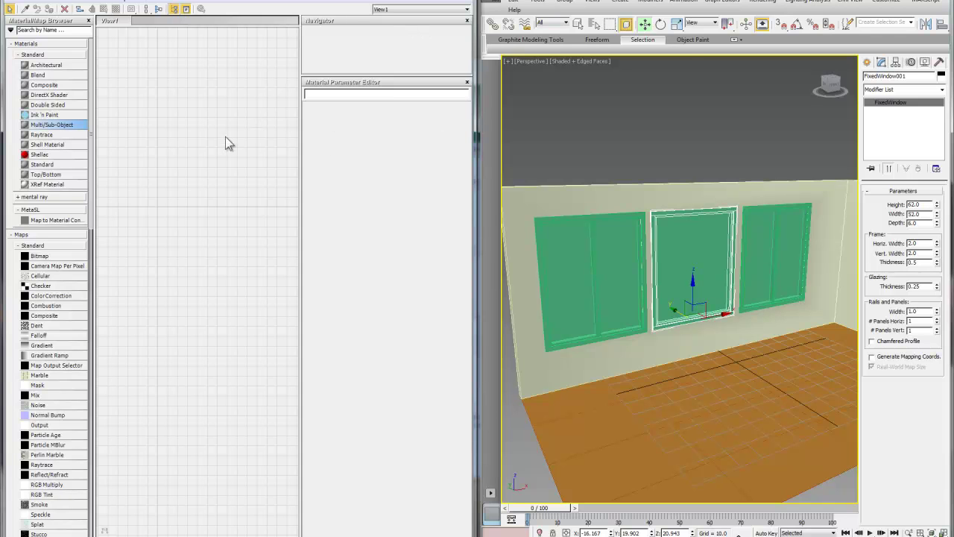
Save the scene as Window Materials in the scenes folder.
click(493, 3)
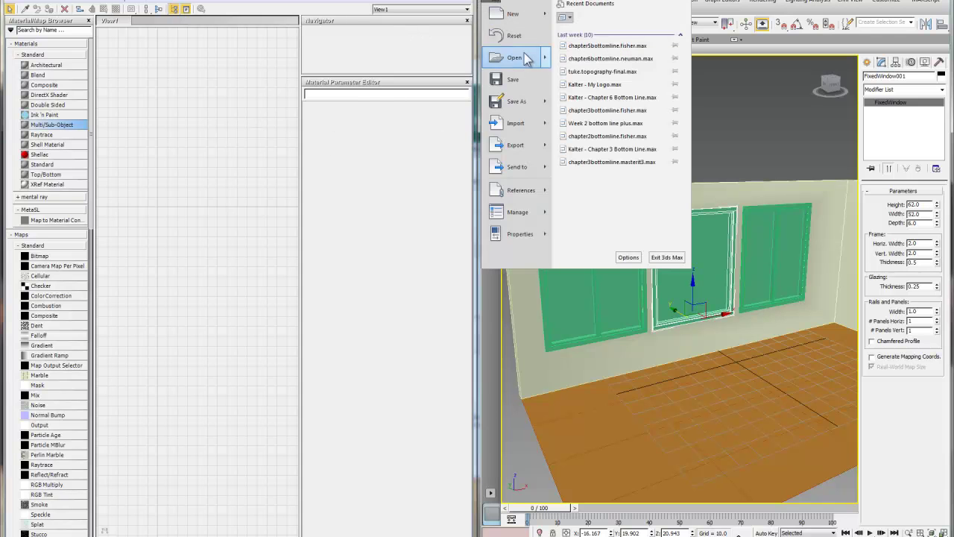
click(518, 103)
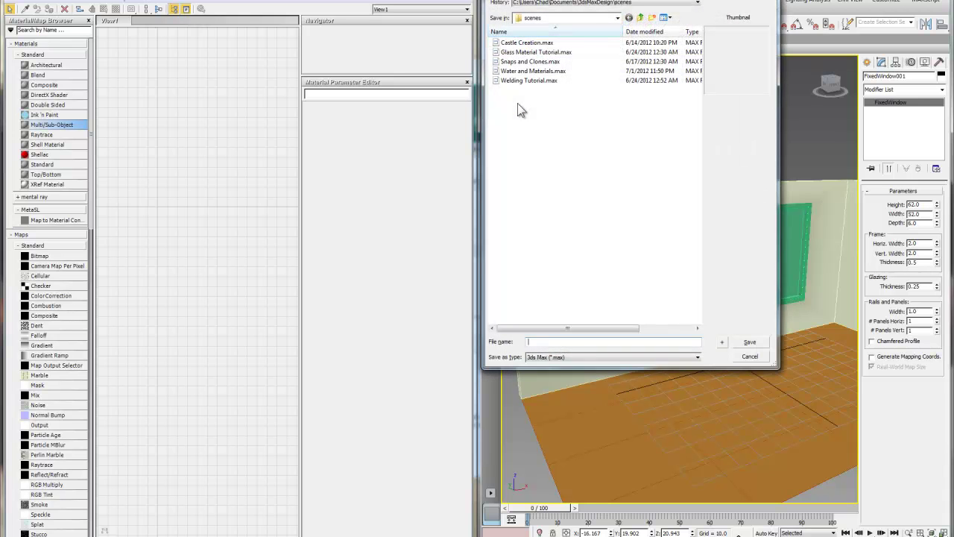
text(Window Material)
key(Return)
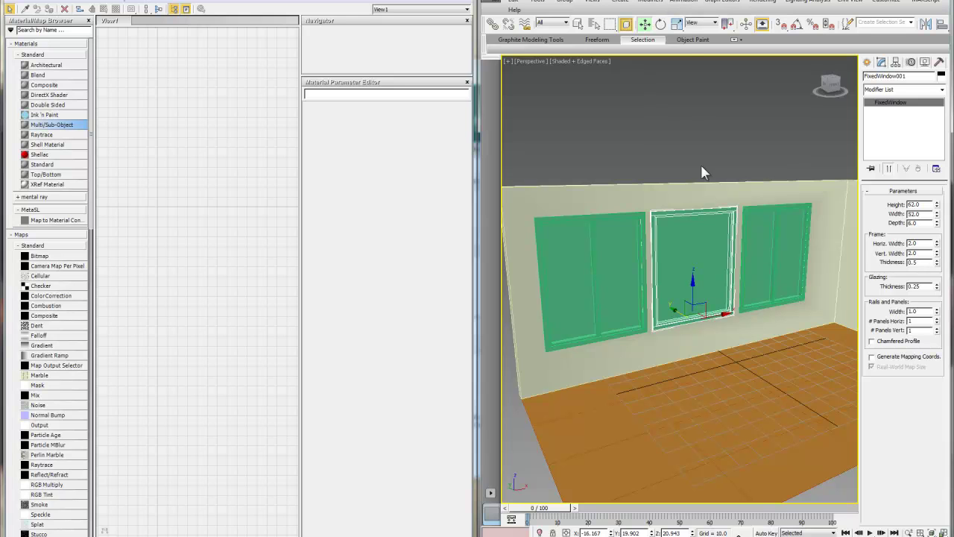
Save an incremental copy of the scene as Window Materials01.max.
click(491, 3)
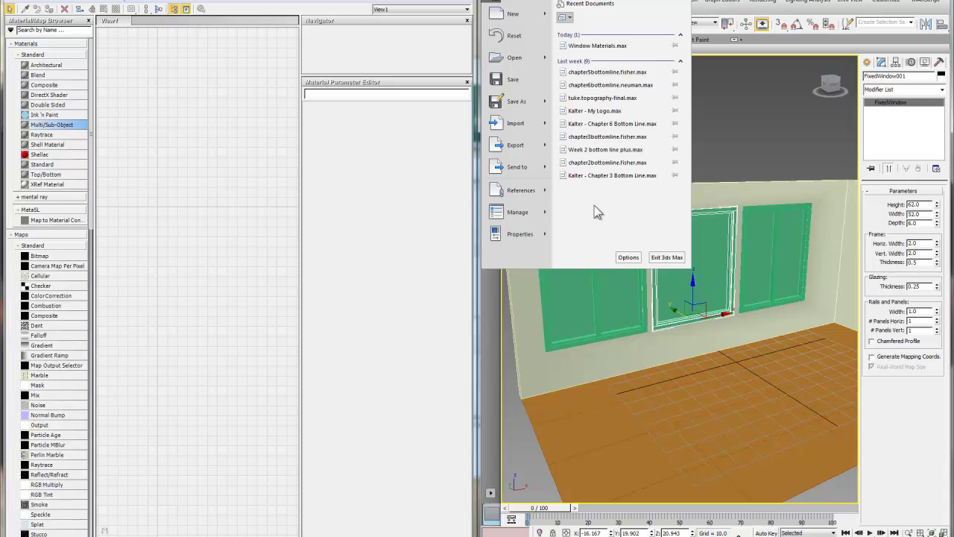
click(522, 102)
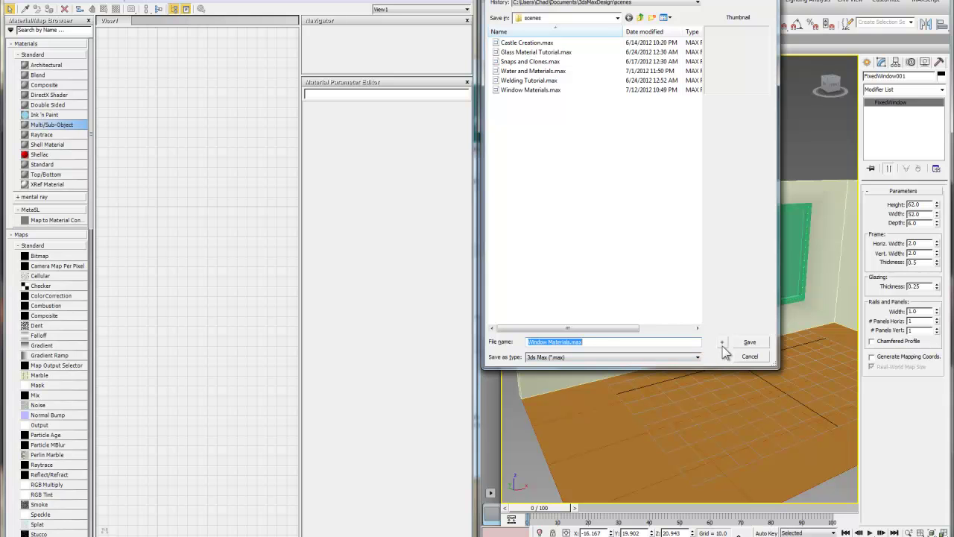
click(747, 342)
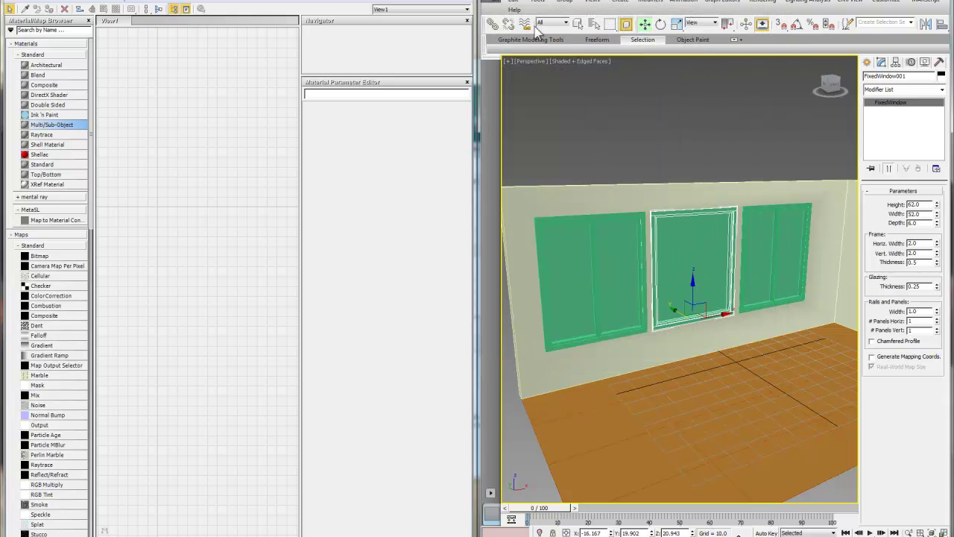
drag(550, 4, 544, 85)
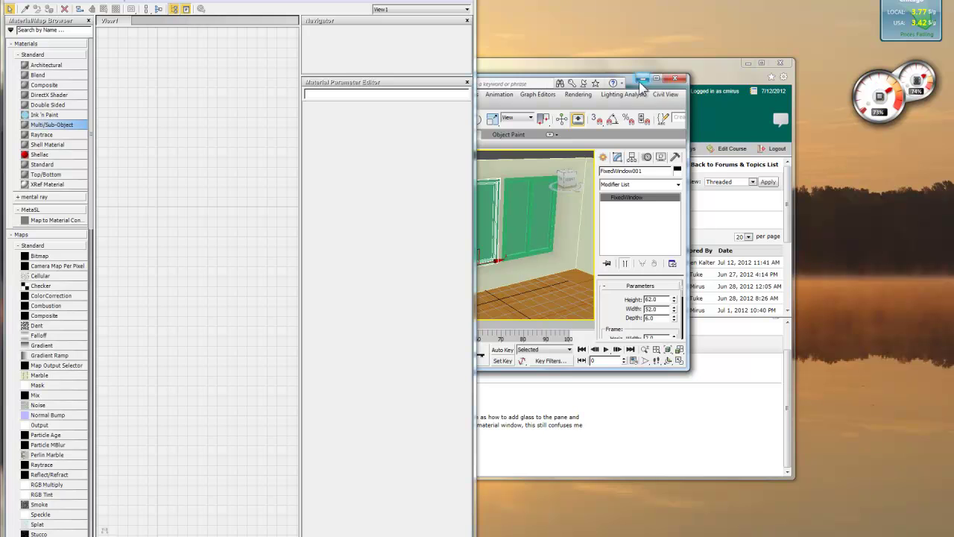
drag(637, 82, 637, 0)
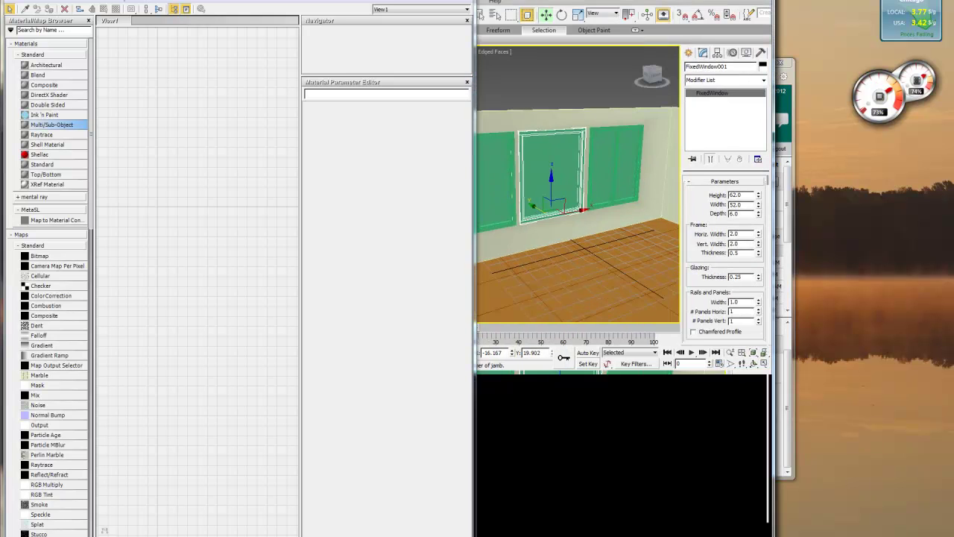
drag(503, 6, 504, 0)
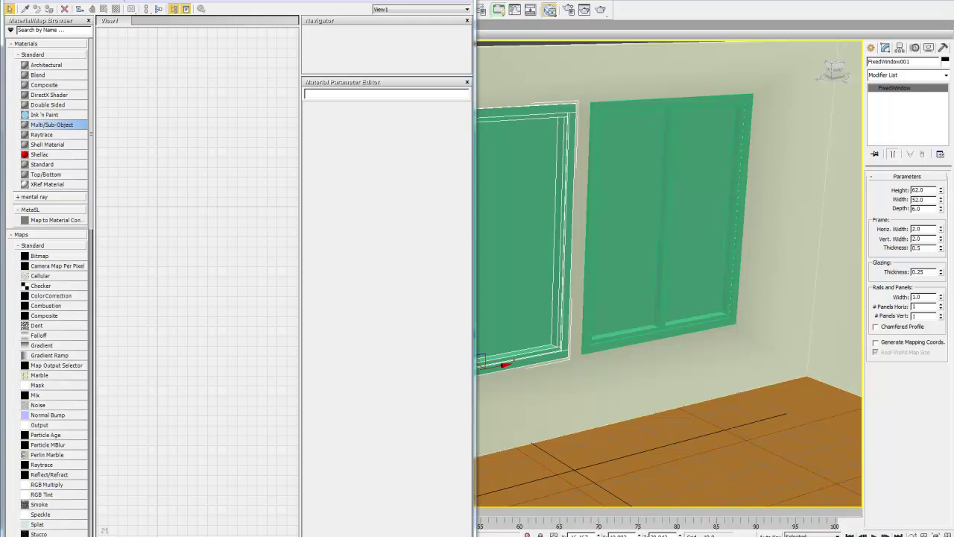
mouse_move(504, 1)
mouse_down()
mouse_move(514, 89)
mouse_move(537, 90)
mouse_move(564, 70)
mouse_move(512, 6)
mouse_up()
Check the Window Materials01.max copy among the saved scene files, and leave the Save File As dialog without saving.
click(492, 2)
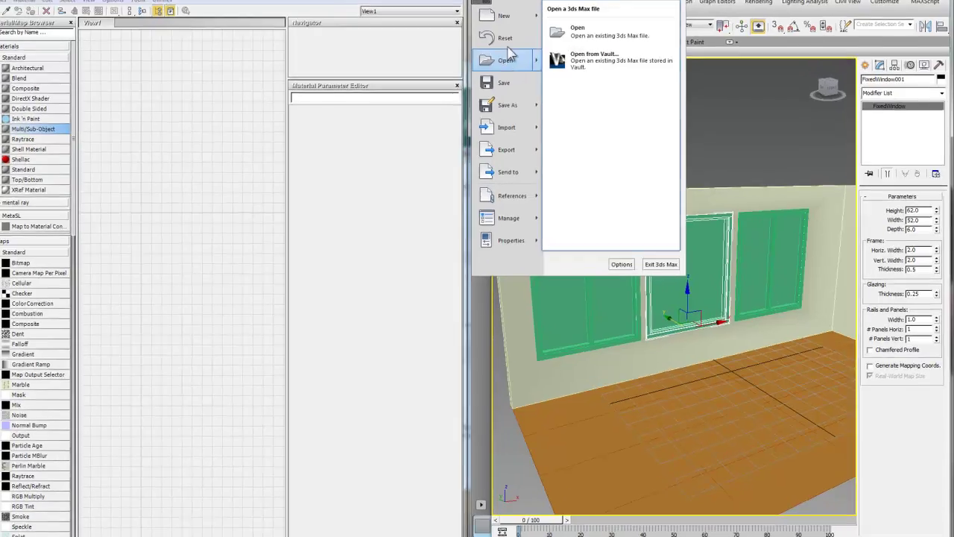
mouse_move(521, 101)
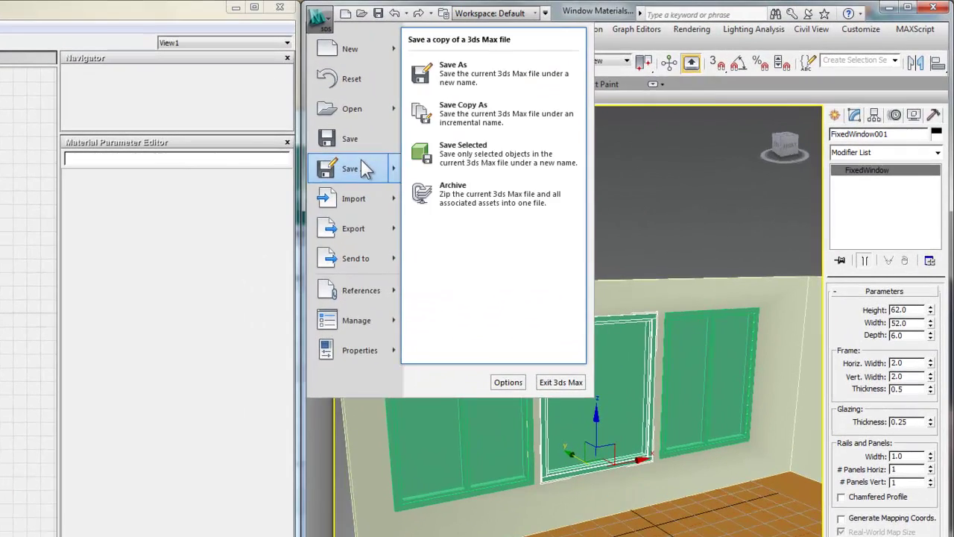
click(361, 167)
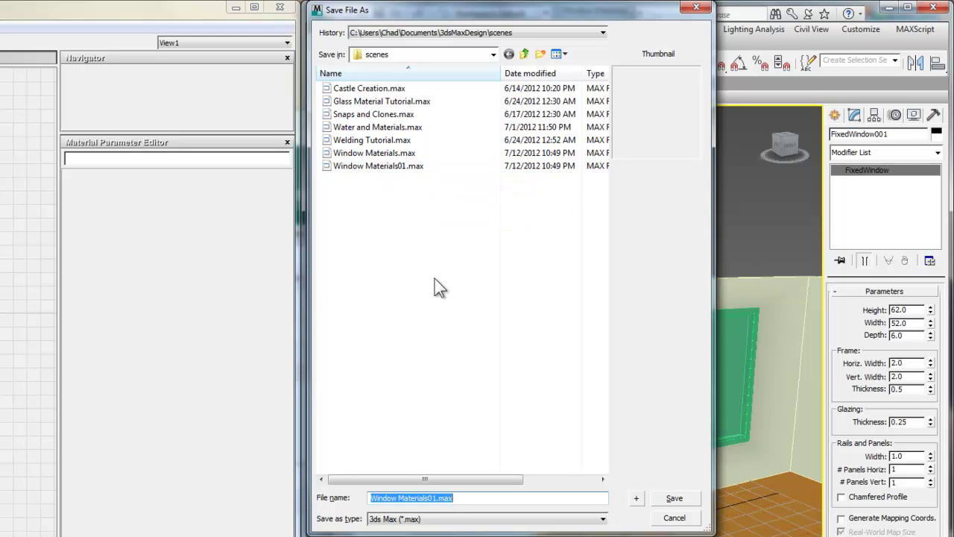
click(412, 167)
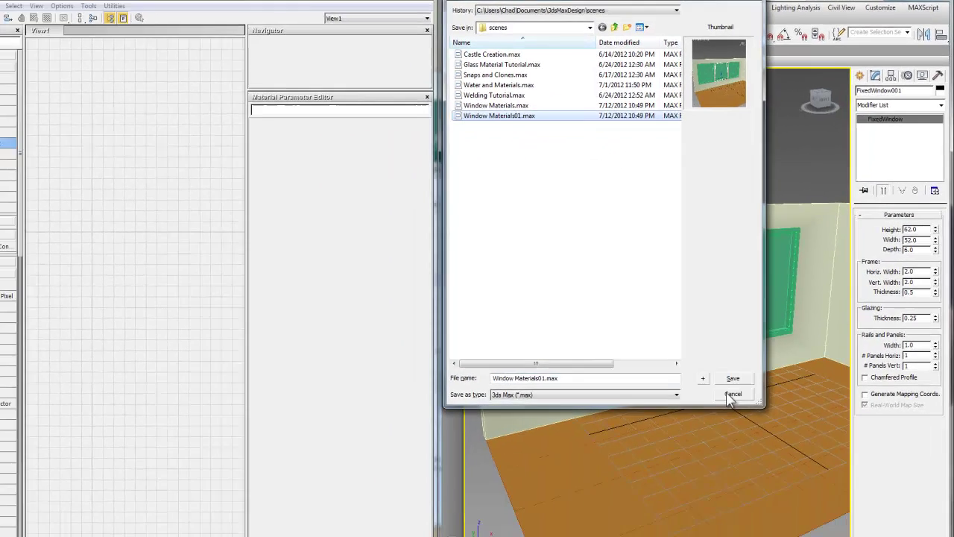
click(674, 519)
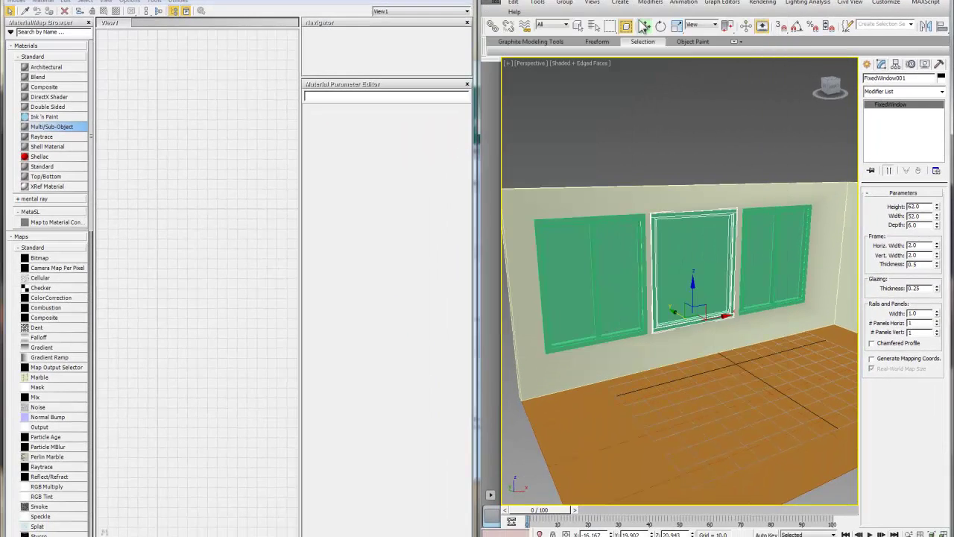
Review the file-handling preferences, including Increment on Save and Auto Backup, and close the dialog without applying changes.
click(886, 2)
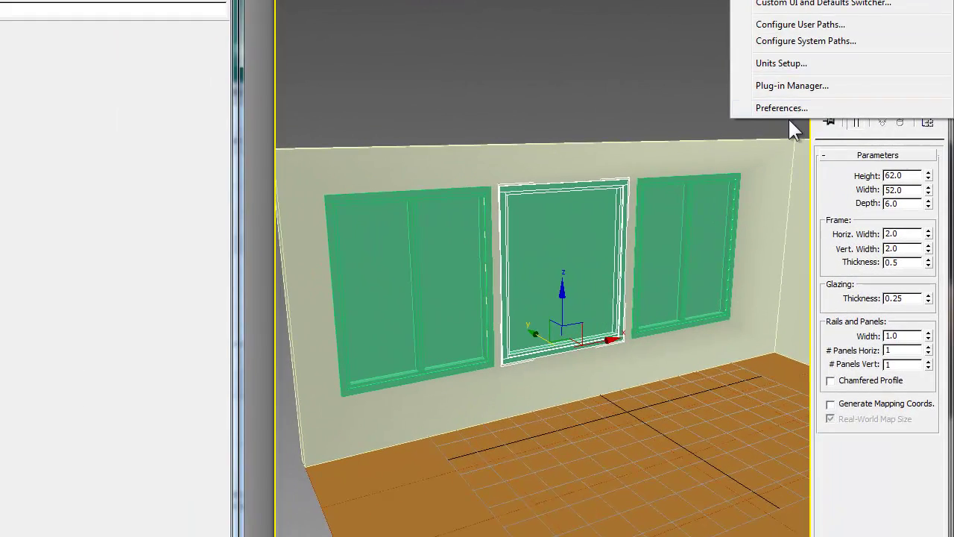
click(841, 161)
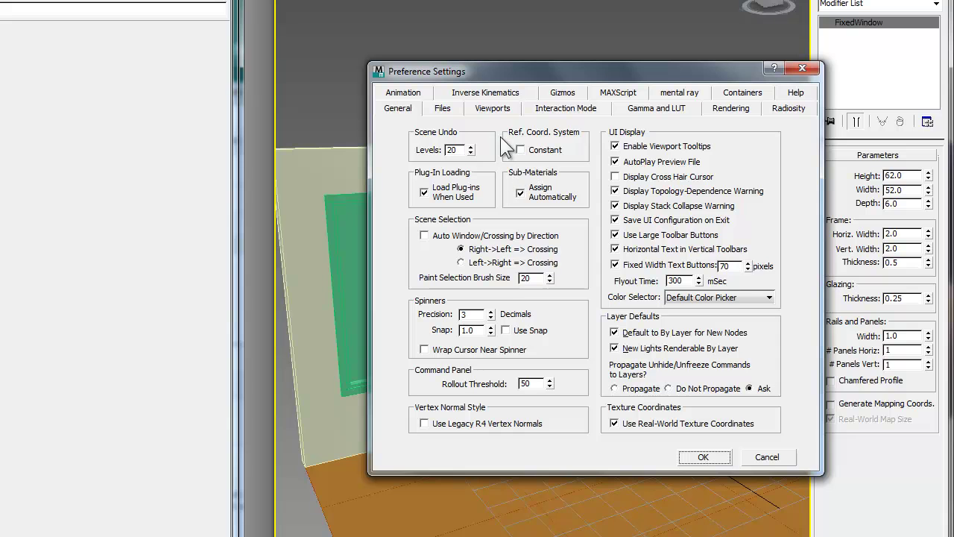
click(444, 108)
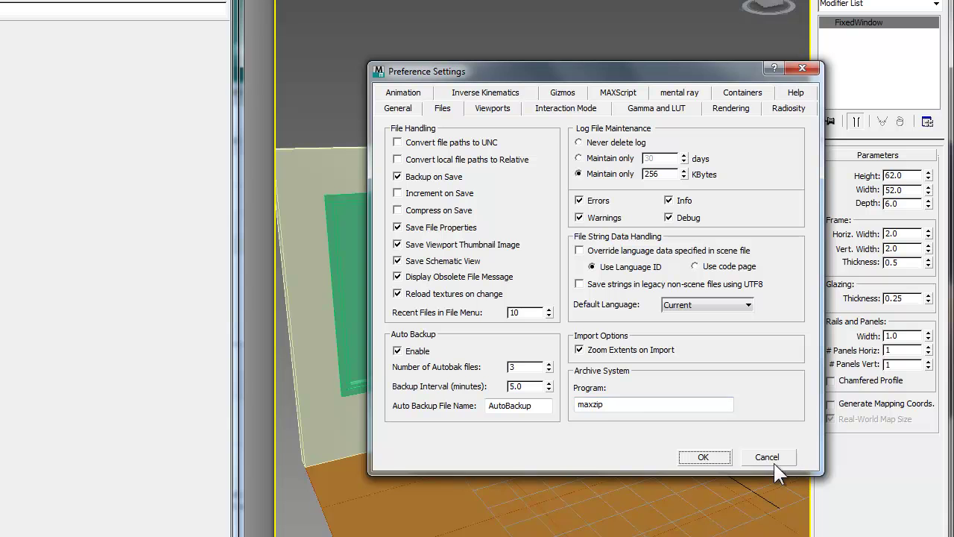
click(449, 195)
click(449, 197)
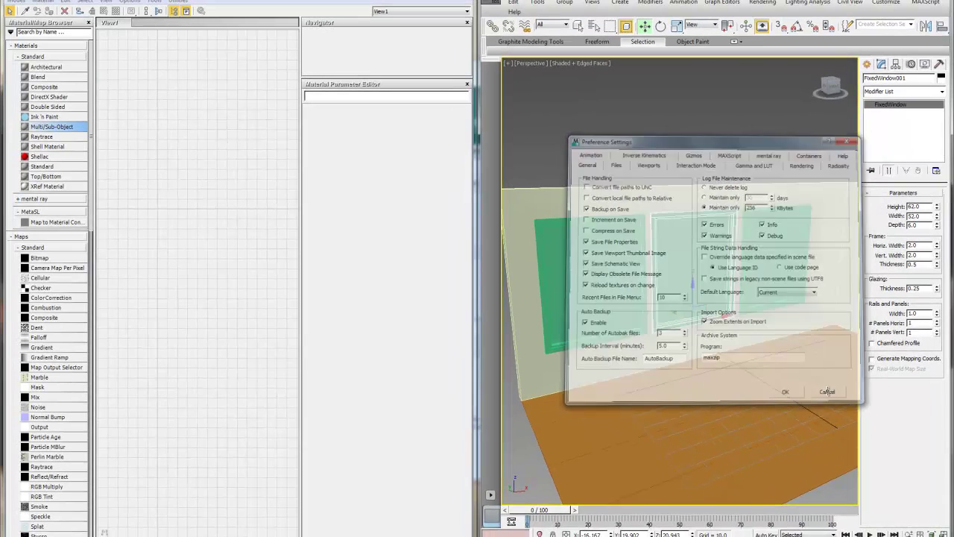
click(805, 413)
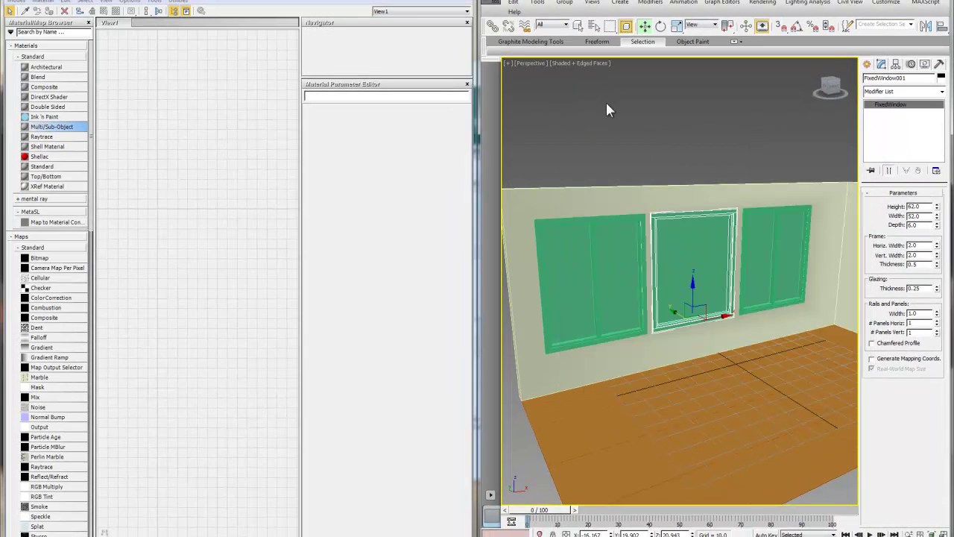
Deselect the fixed window, add a Multi/Sub-Object material to the Slate view, and place its node slightly further left.
click(548, 73)
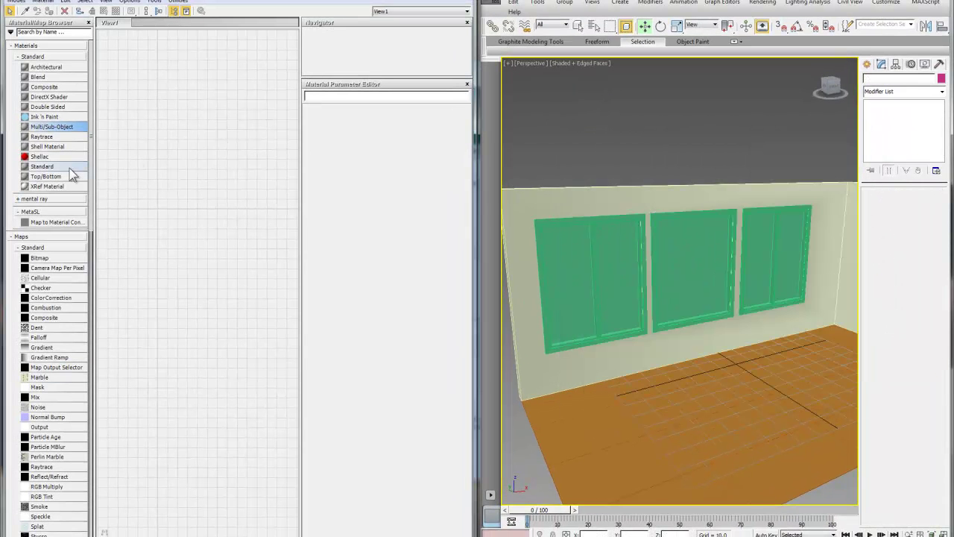
drag(54, 131, 225, 193)
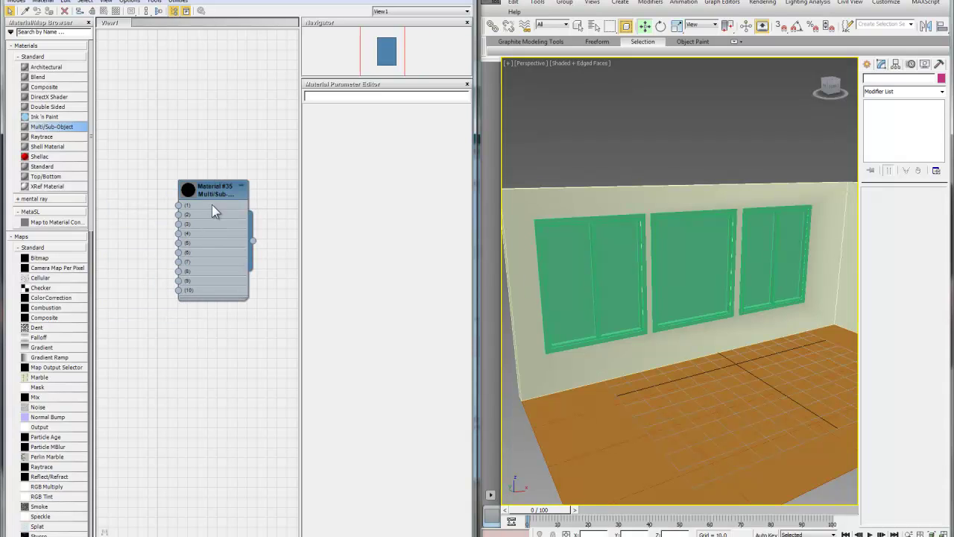
drag(205, 192, 176, 192)
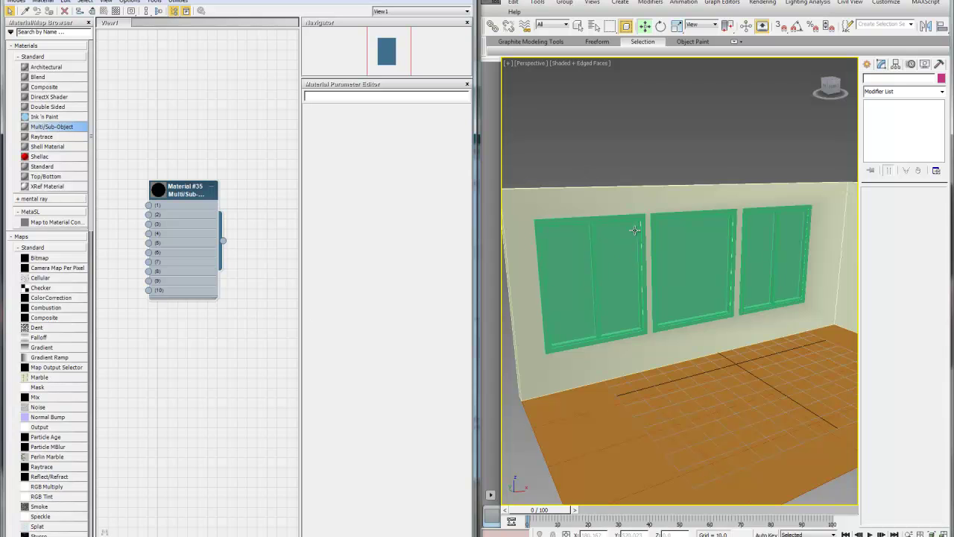
Create a box on the ground beyond the wall's left end, about 35.3 long, 23.5 wide and 32 high.
click(676, 144)
alt+middle_drag(680, 250, 633, 267)
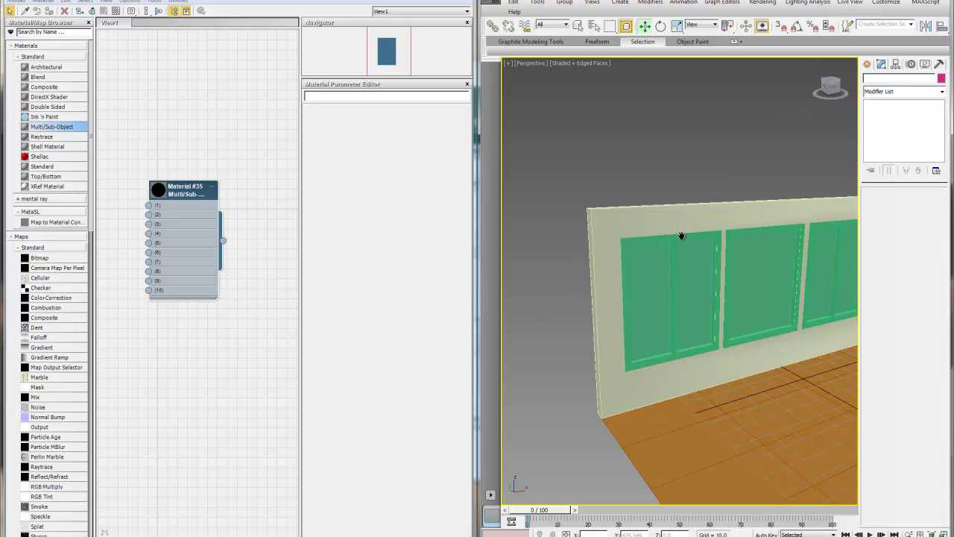
middle_drag(681, 236, 716, 201)
click(869, 65)
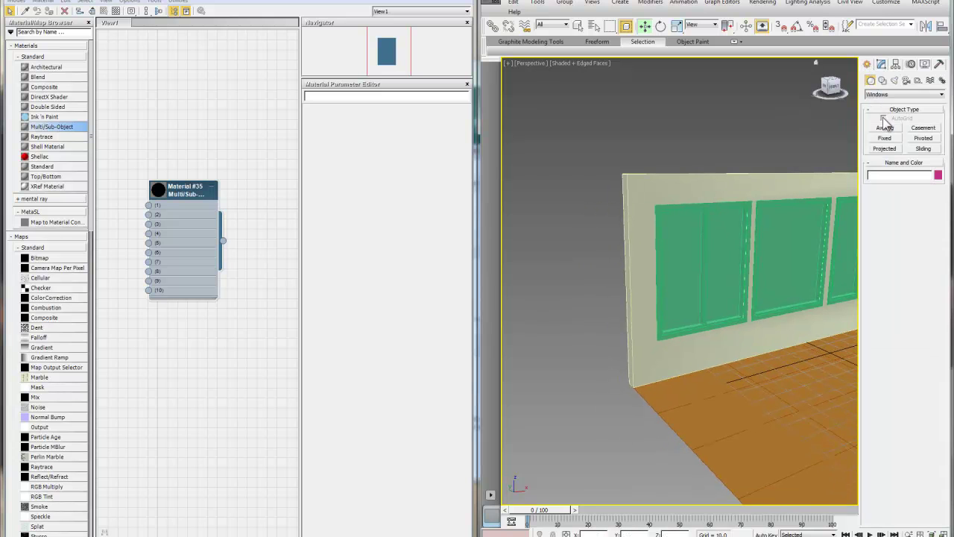
click(889, 94)
click(895, 103)
click(885, 127)
drag(549, 409, 625, 454)
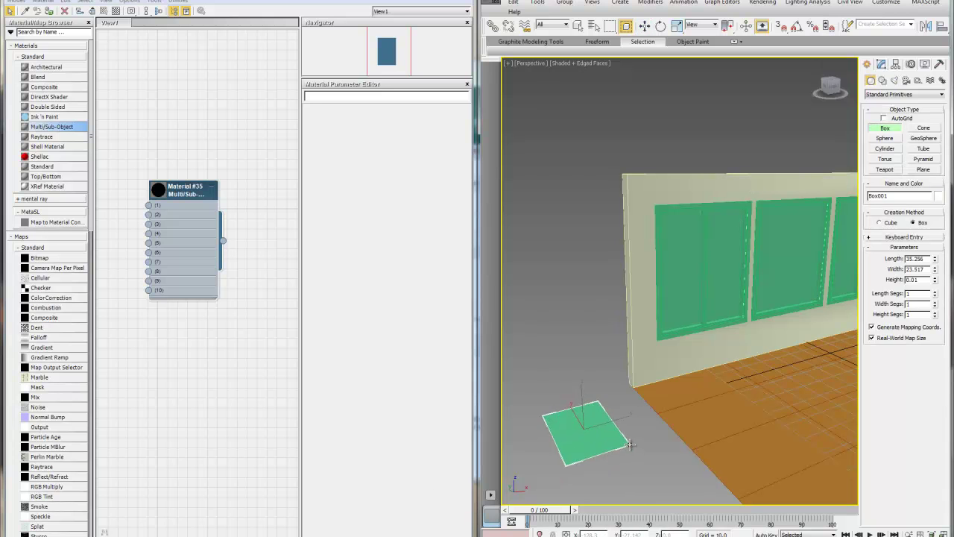
click(620, 368)
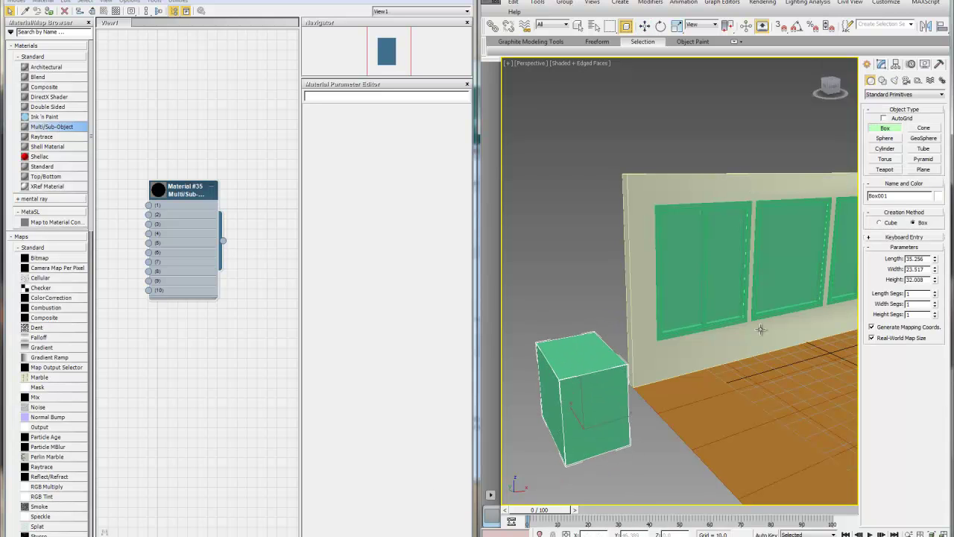
Try a UVW Map modifier on the new box, and delete it from the modifier stack.
click(882, 65)
click(942, 92)
scroll(944, 141, down, 10)
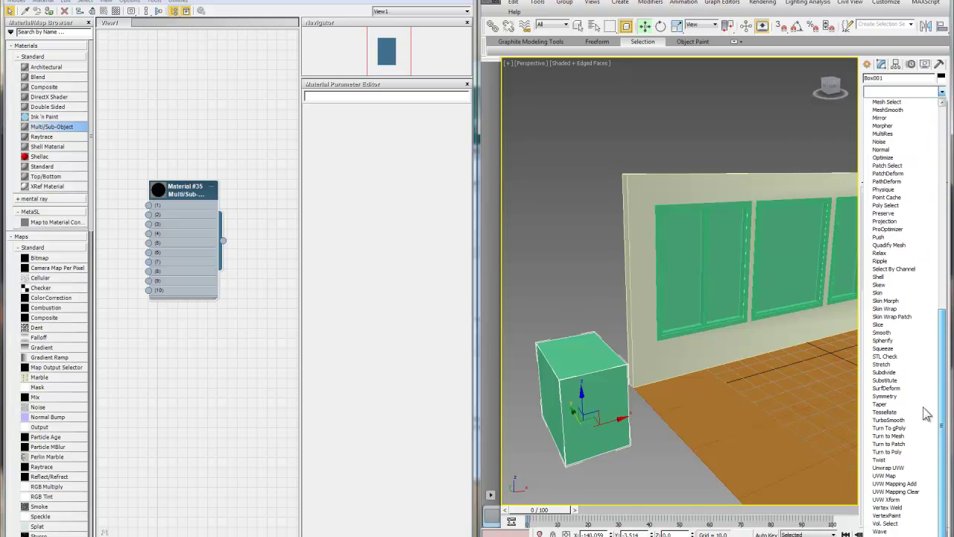
click(888, 494)
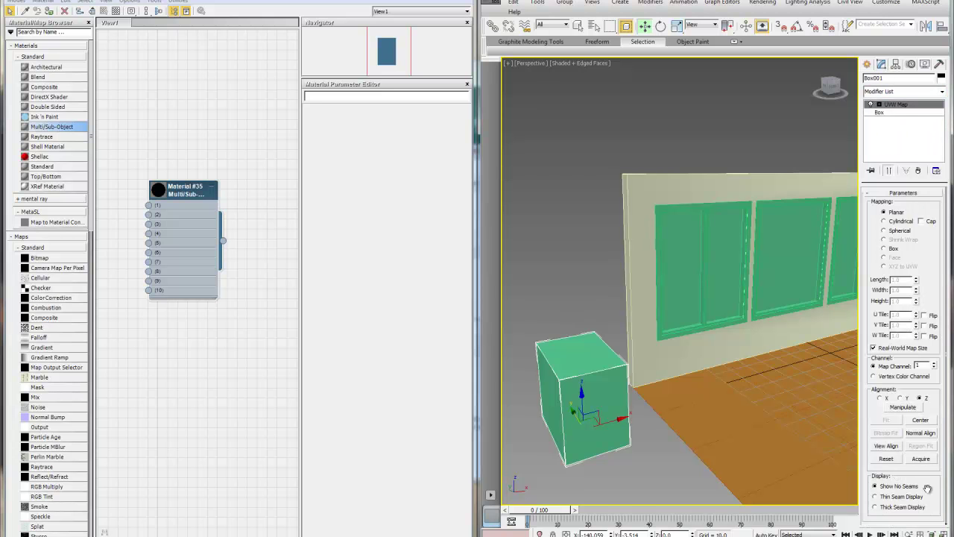
right_click(898, 104)
click(889, 119)
click(904, 91)
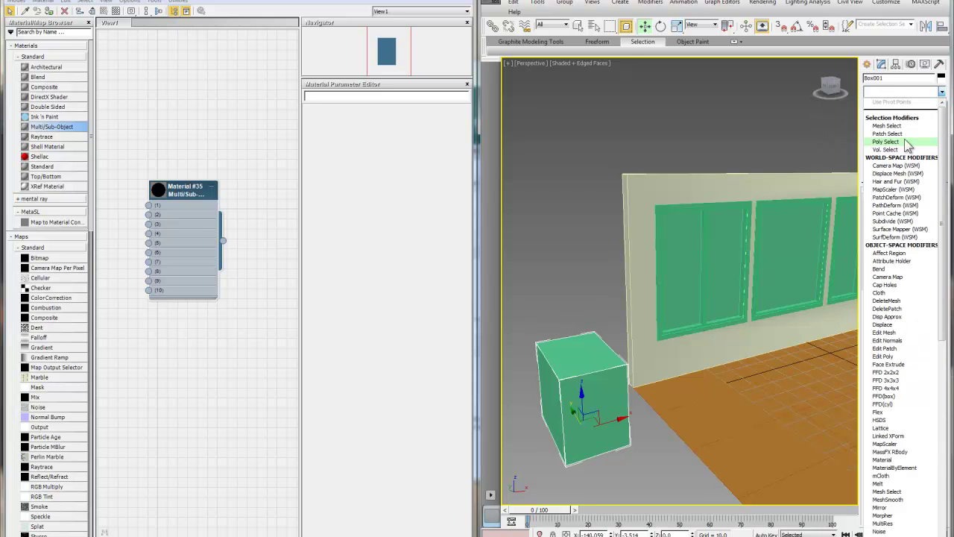
scroll(917, 447, down, 10)
scroll(921, 518, down, 2)
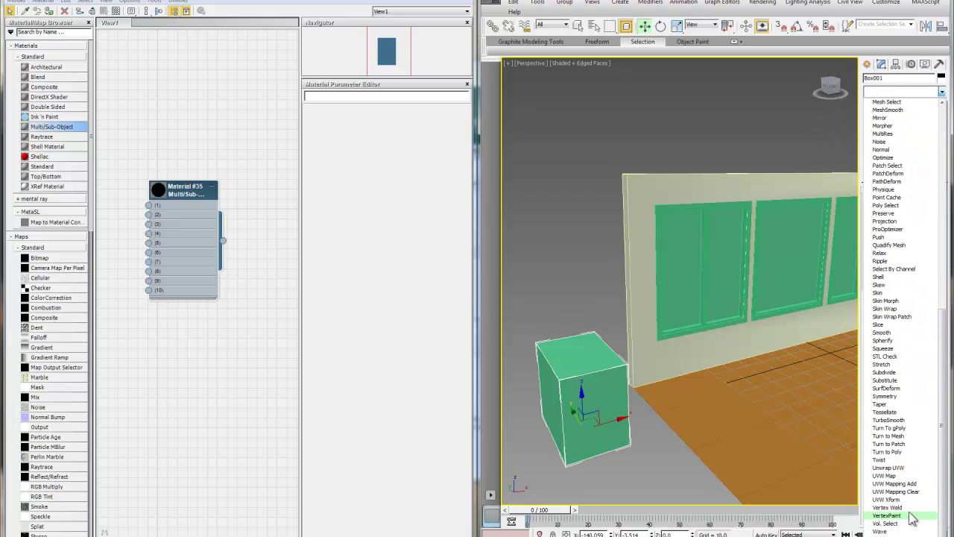
click(910, 482)
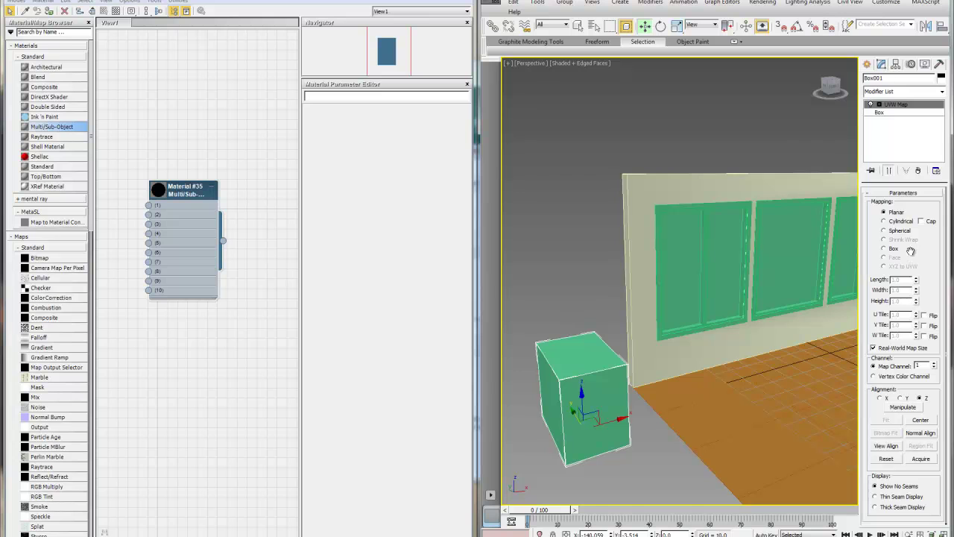
right_click(904, 104)
click(894, 120)
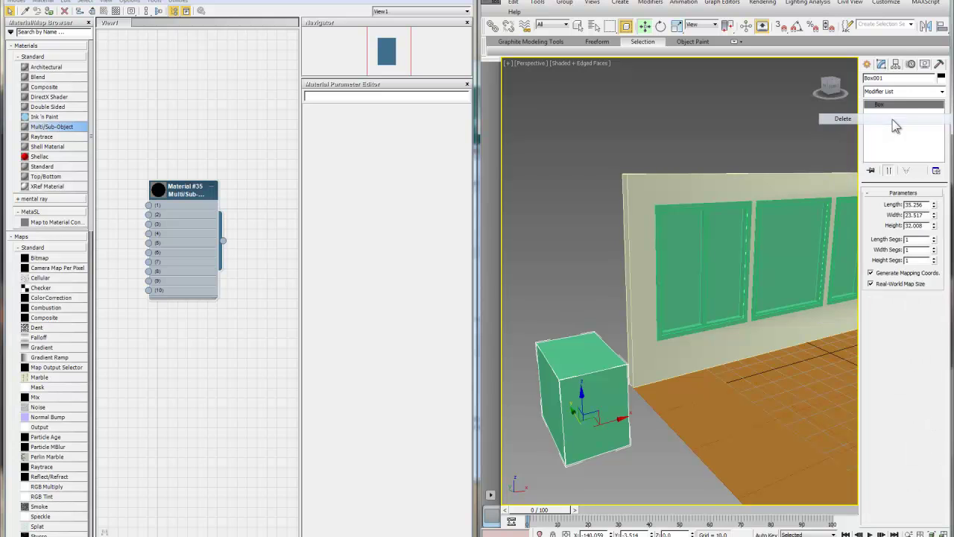
click(900, 93)
scroll(902, 224, down, 5)
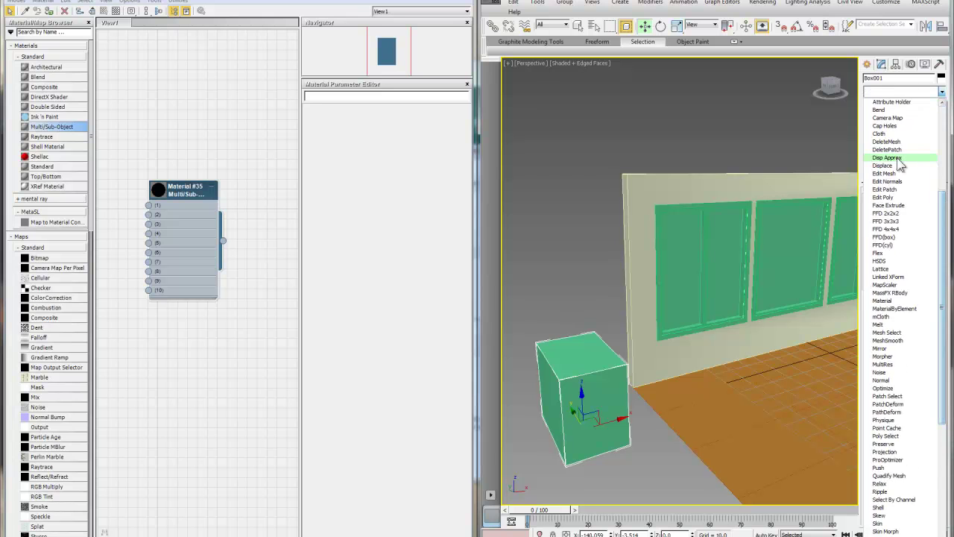
click(528, 388)
Convert the box to an Editable Mesh.
right_click(571, 366)
mouse_move(597, 452)
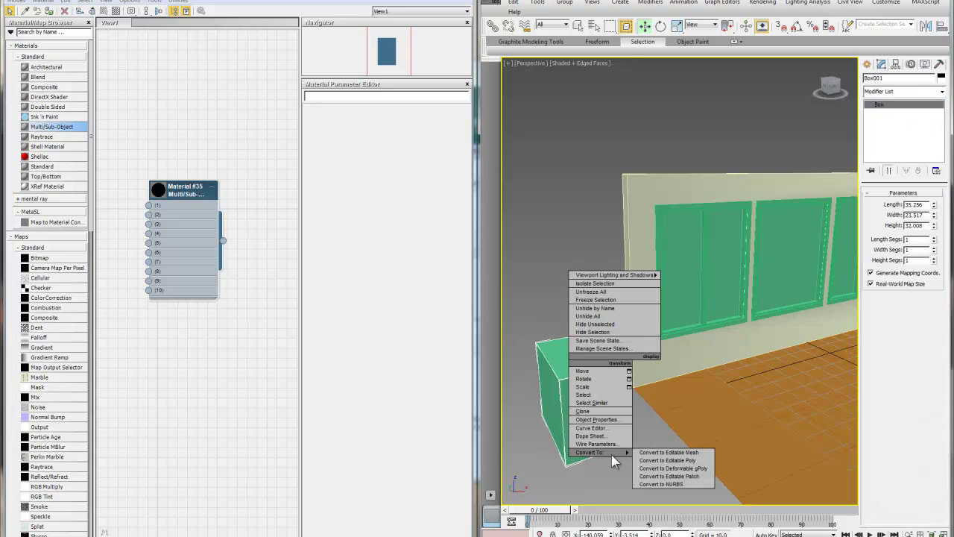
click(659, 453)
scroll(921, 460, down, 5)
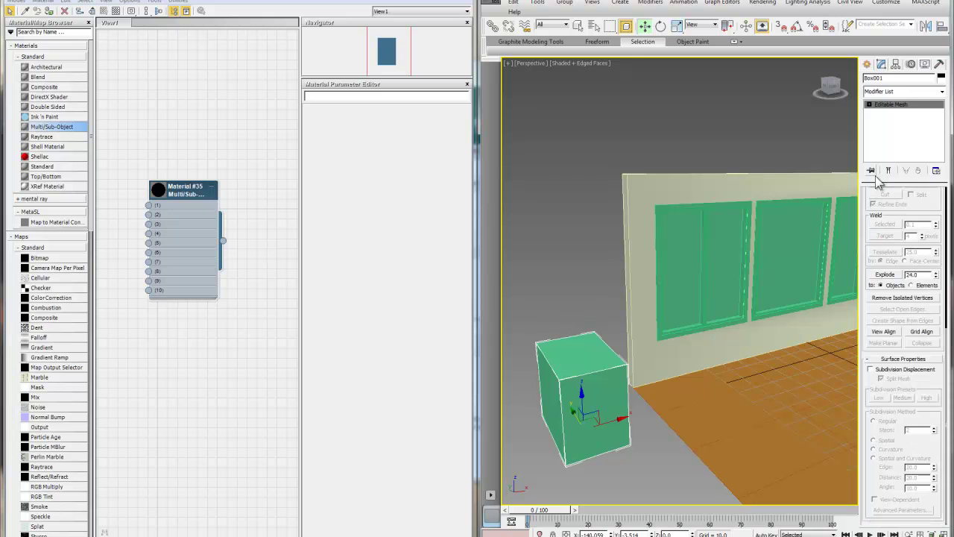
scroll(892, 259, up, 5)
At Polygon level, select the box's top face and set its material ID to 2.
click(914, 205)
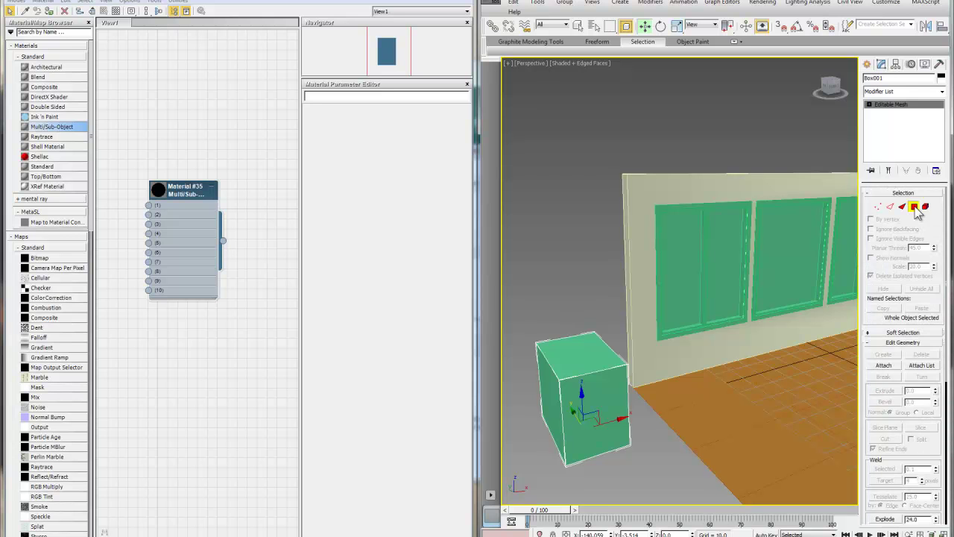
click(582, 349)
scroll(894, 213, down, 5)
scroll(896, 213, down, 5)
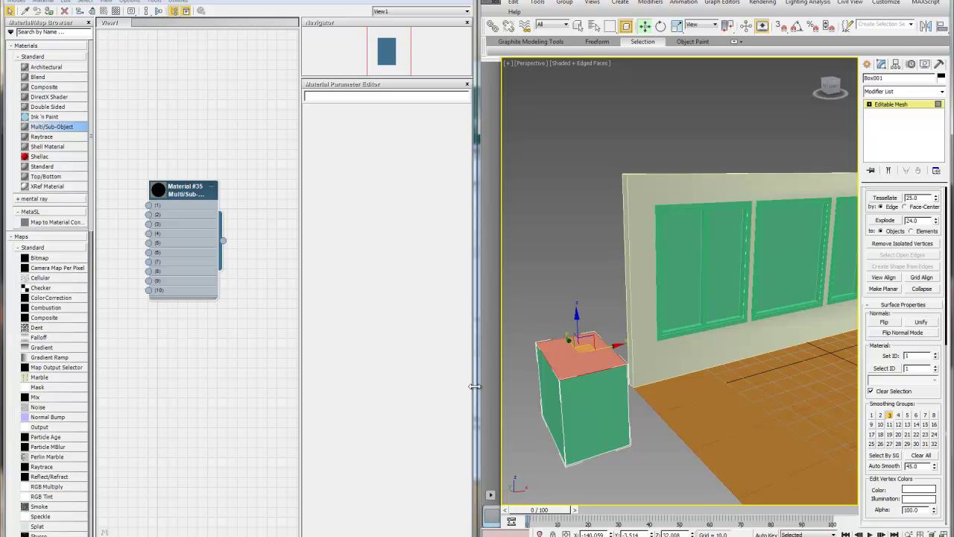
click(542, 258)
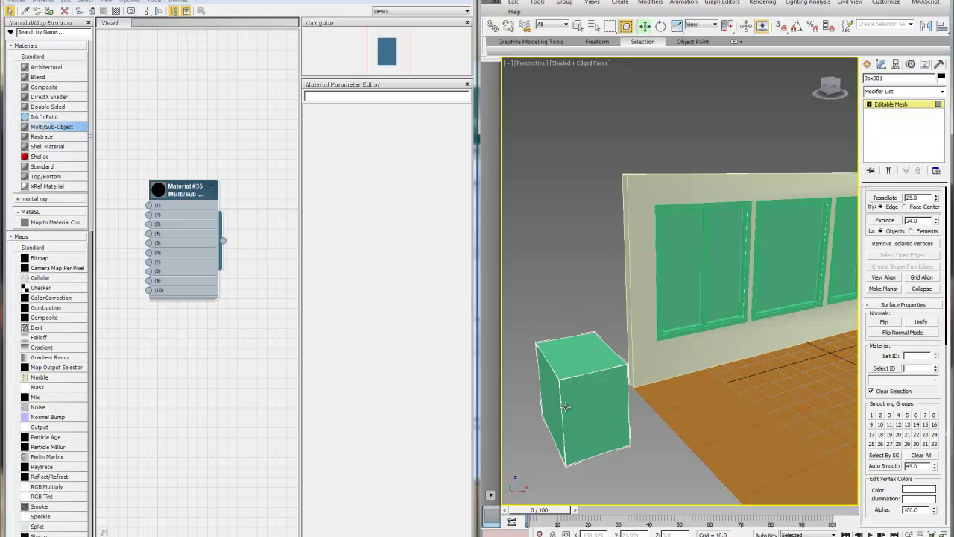
click(577, 364)
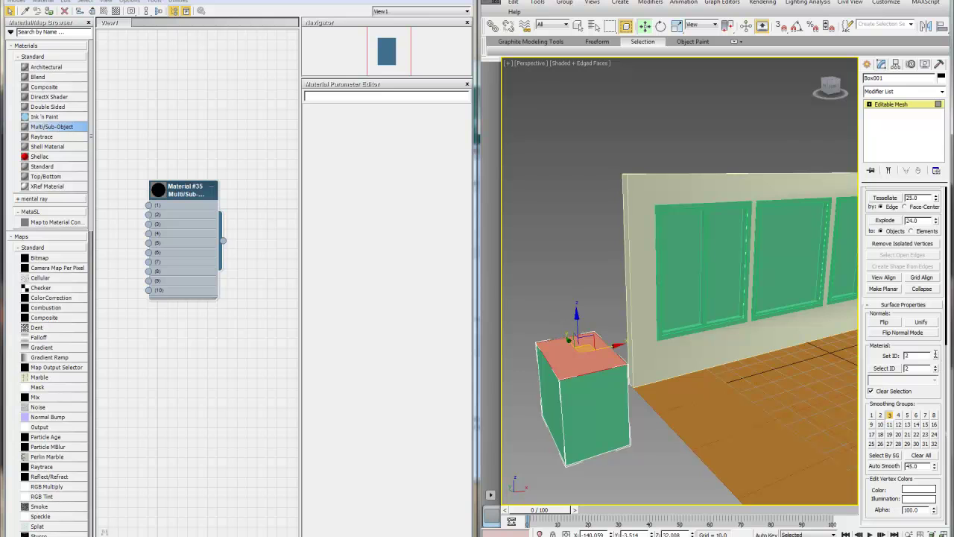
Select the box's front, side and top faces in turn to check the material ID of each.
click(578, 391)
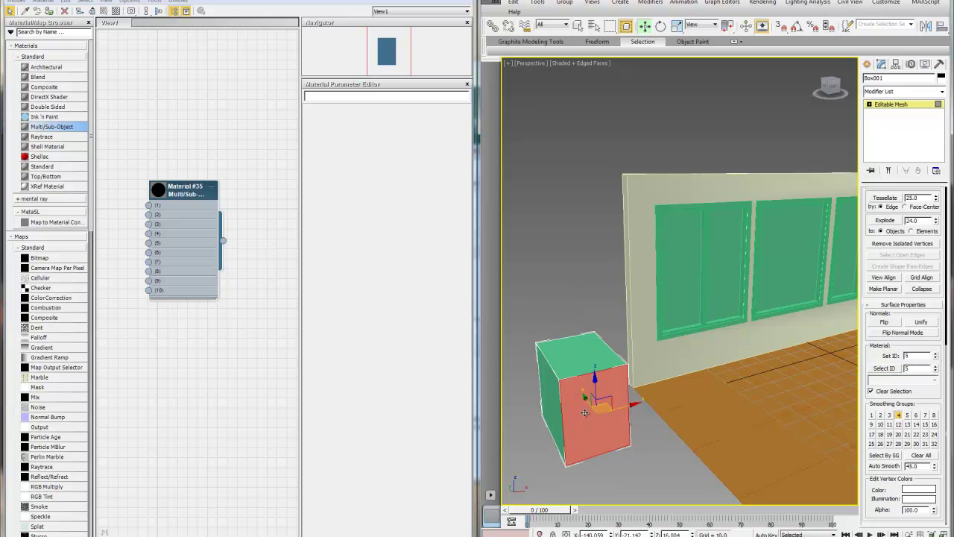
click(545, 386)
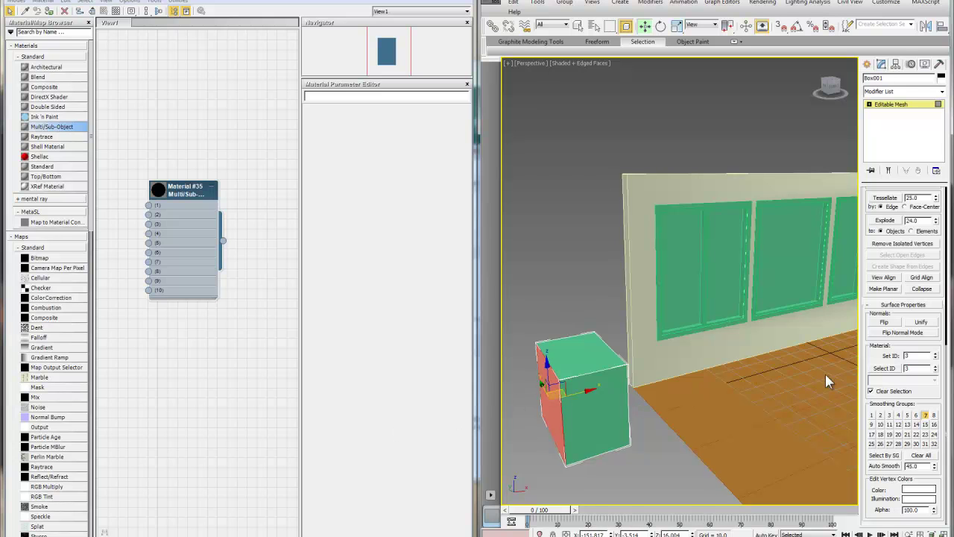
click(588, 418)
click(582, 347)
click(592, 417)
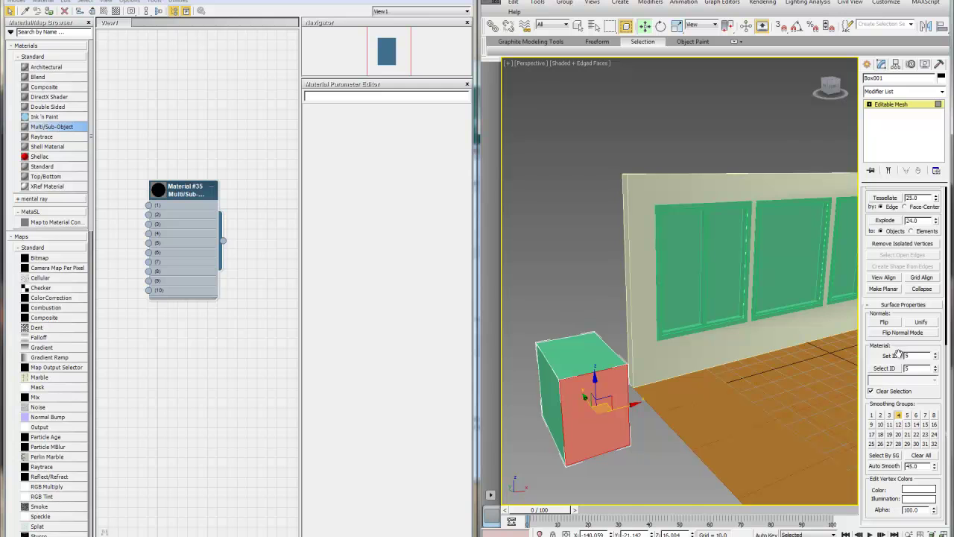
Set the number of materials in the Multi/Sub-Object material to 6.
double_click(193, 194)
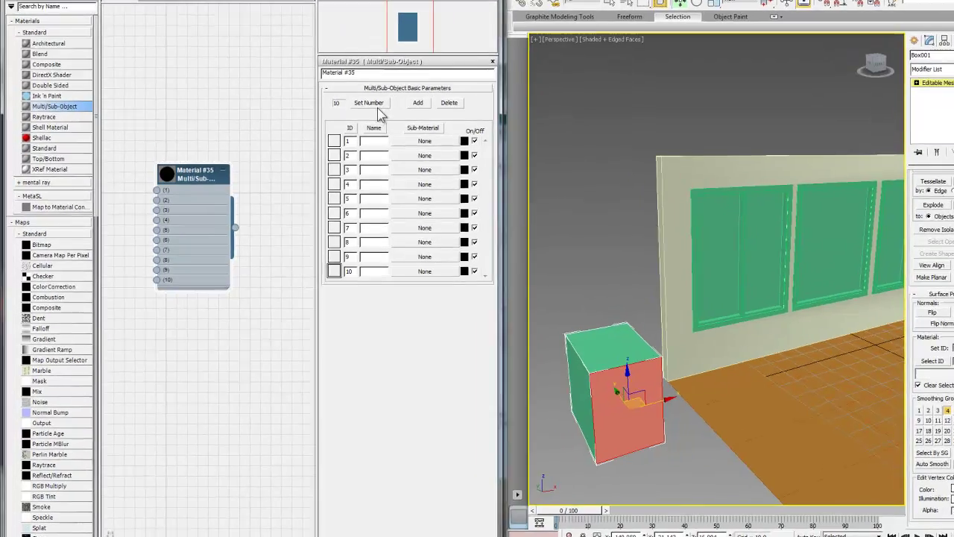
click(350, 123)
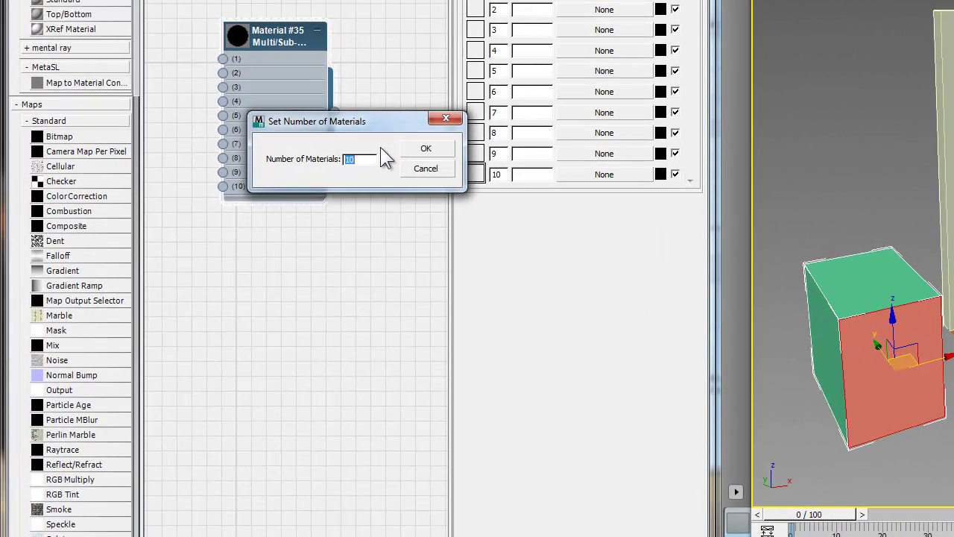
text(6)
click(422, 149)
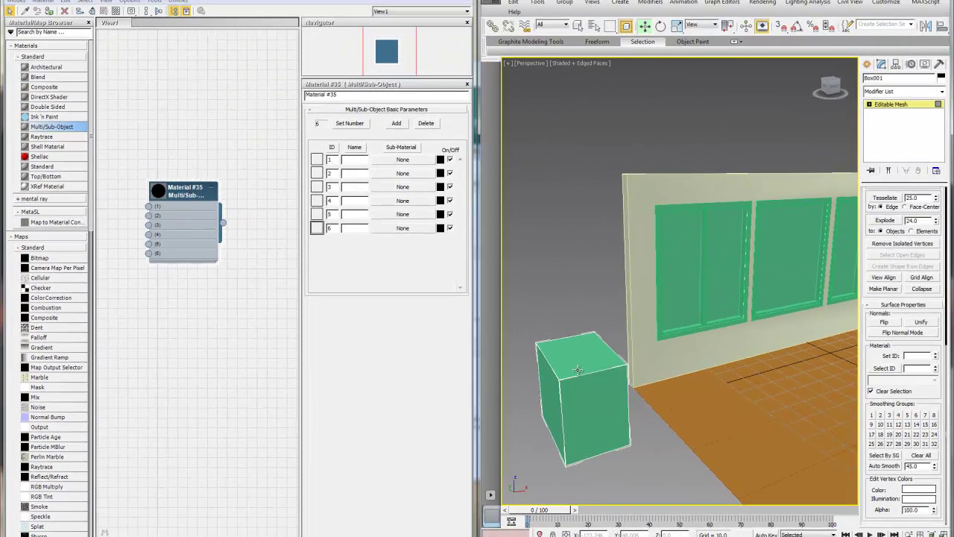
Leave Polygon level and assign the Multi/Sub-Object material to the whole box.
click(834, 296)
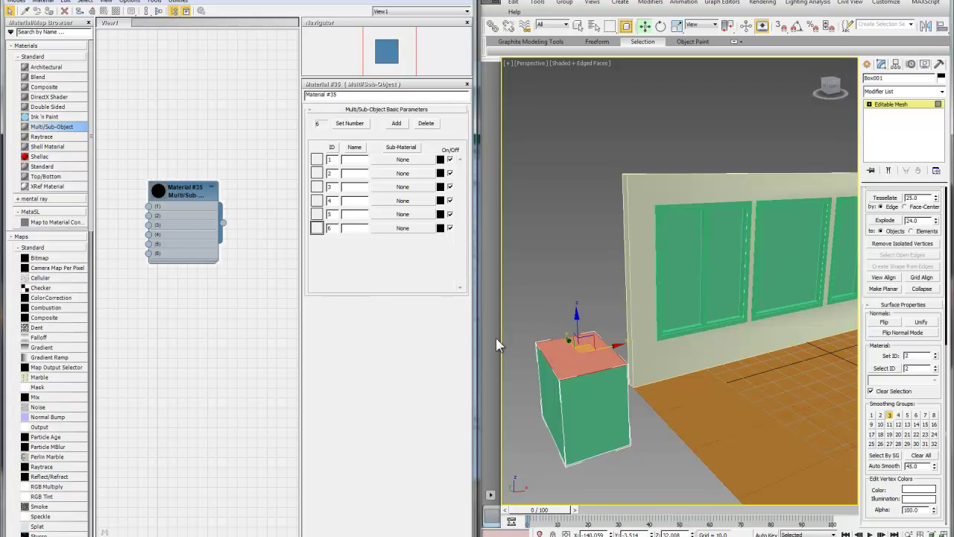
click(888, 105)
drag(223, 220, 566, 388)
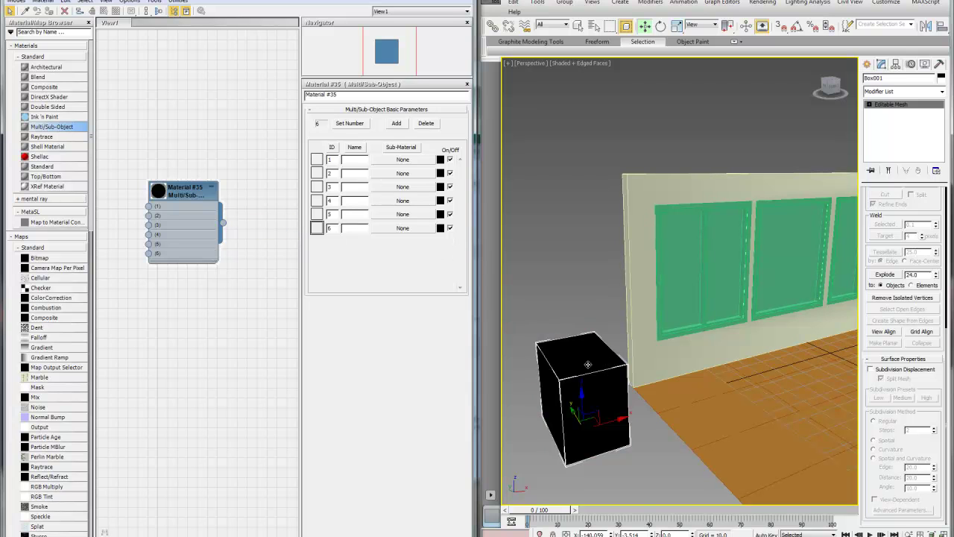
Assign the Beech wood material from the Autodesk library to sub-material ID 2 and bring its node into view.
click(413, 173)
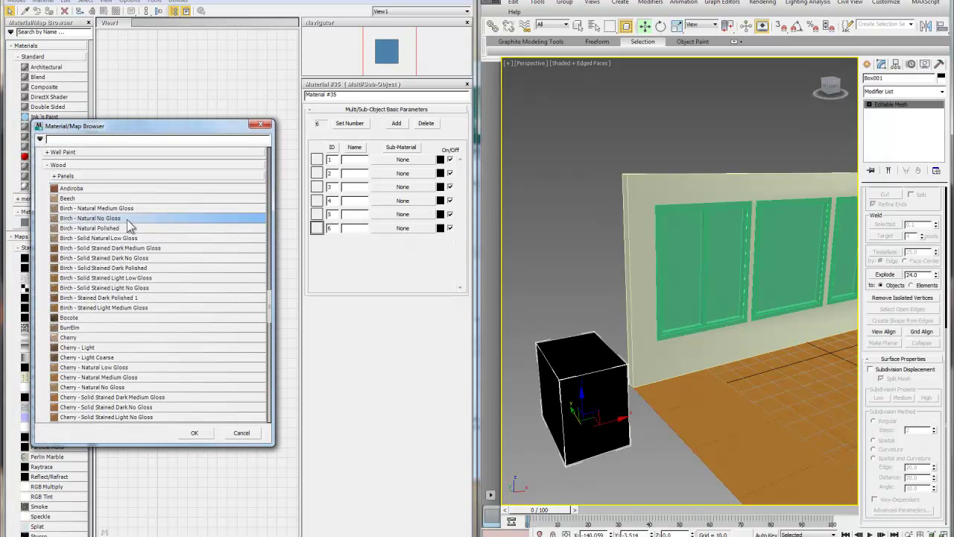
double_click(77, 207)
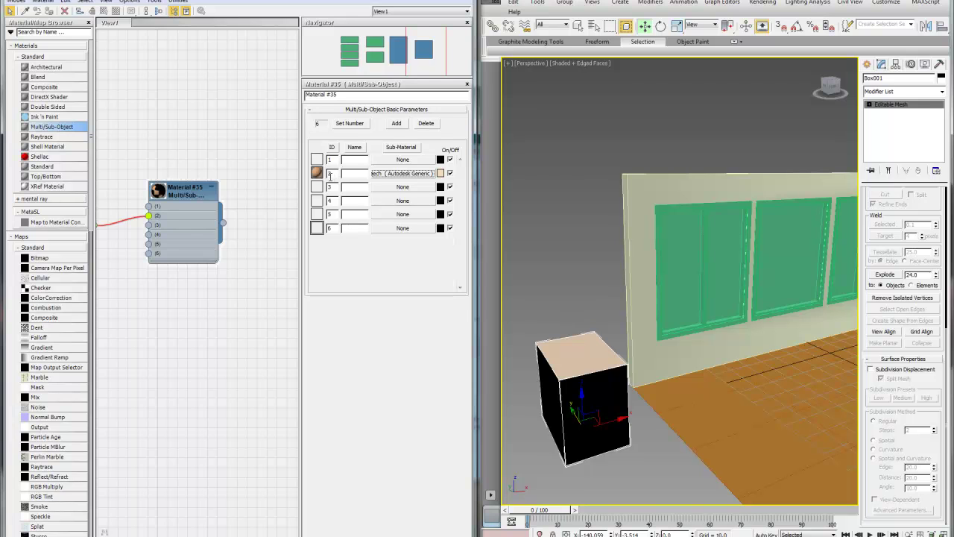
middle_drag(203, 304, 230, 336)
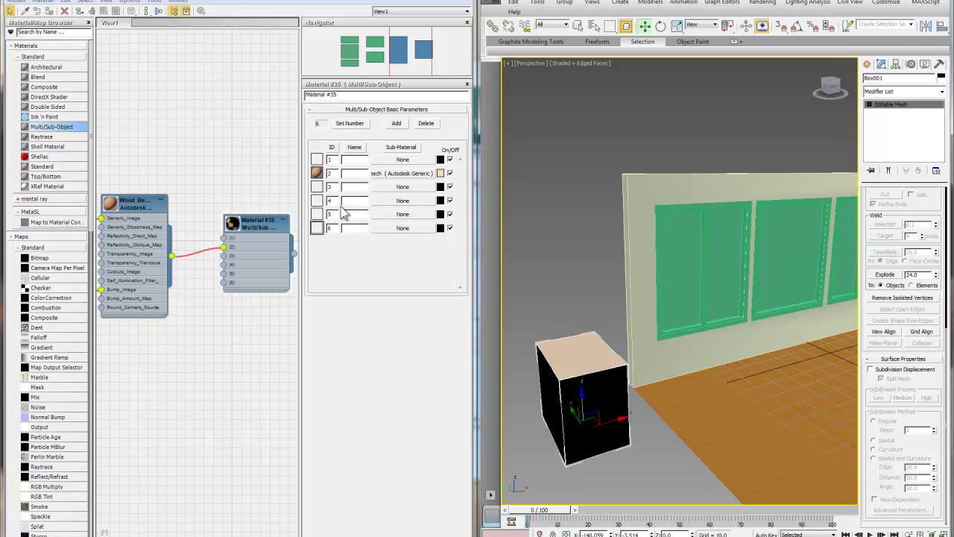
Assign a Standard material to sub-material ID 5 of the Multi/Sub-Object material.
click(423, 216)
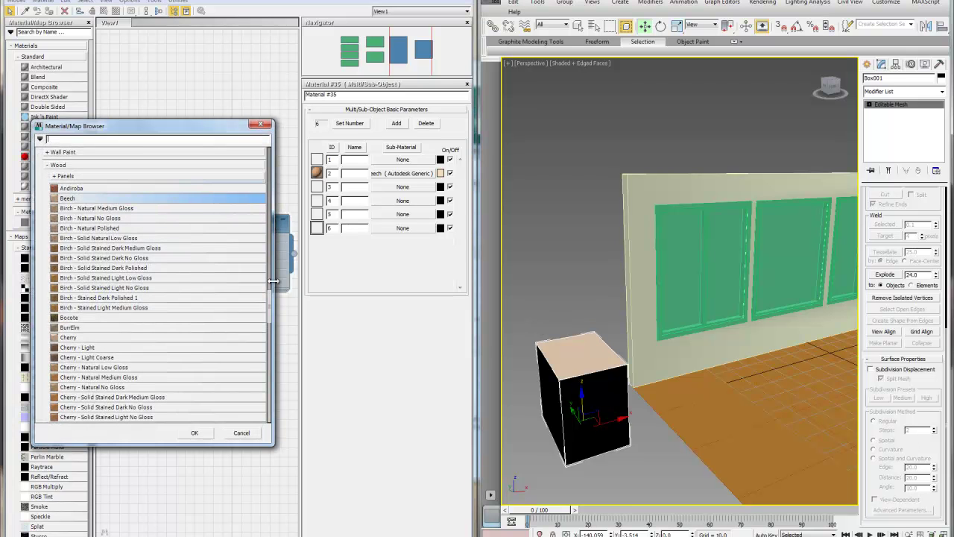
drag(271, 331, 273, 153)
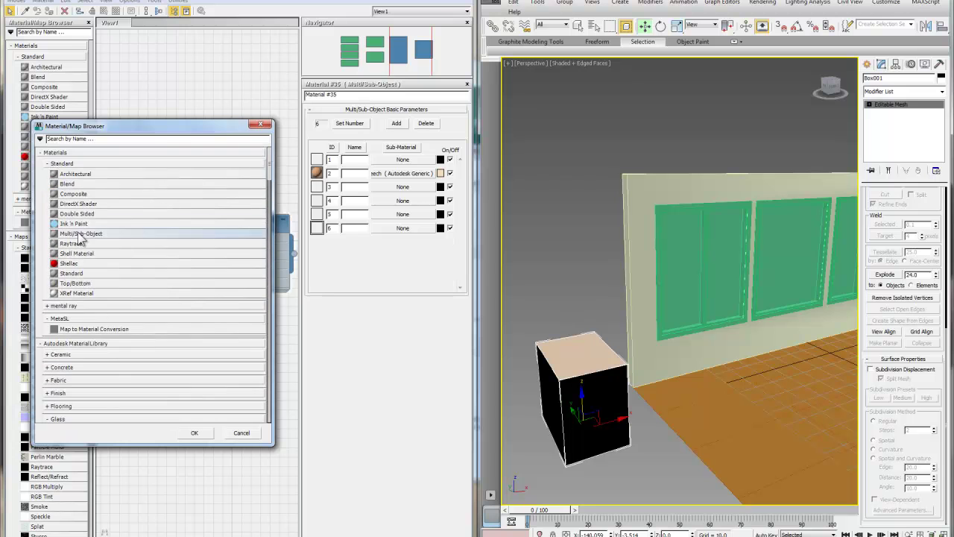
double_click(82, 274)
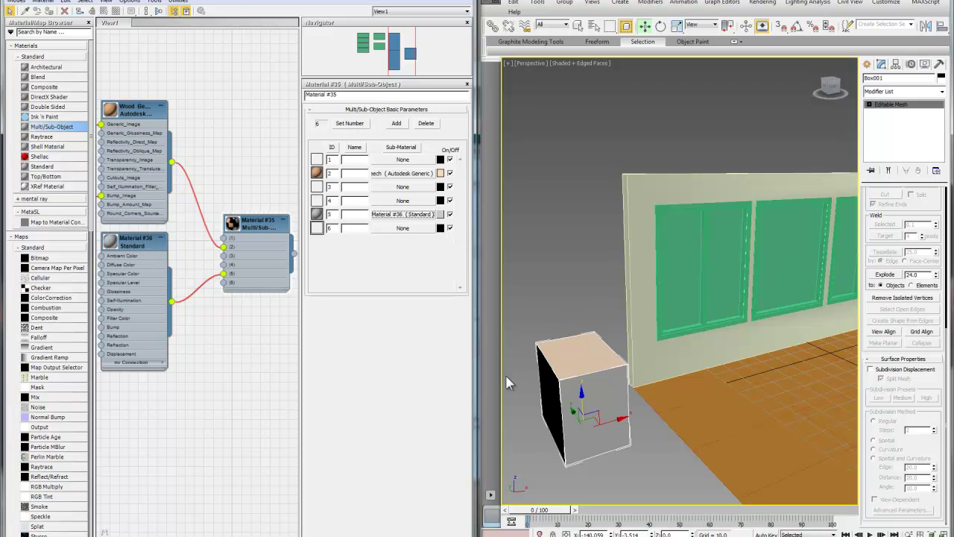
Add an Edit Mesh modifier to the casement window nearest the box and switch to Element level.
click(697, 260)
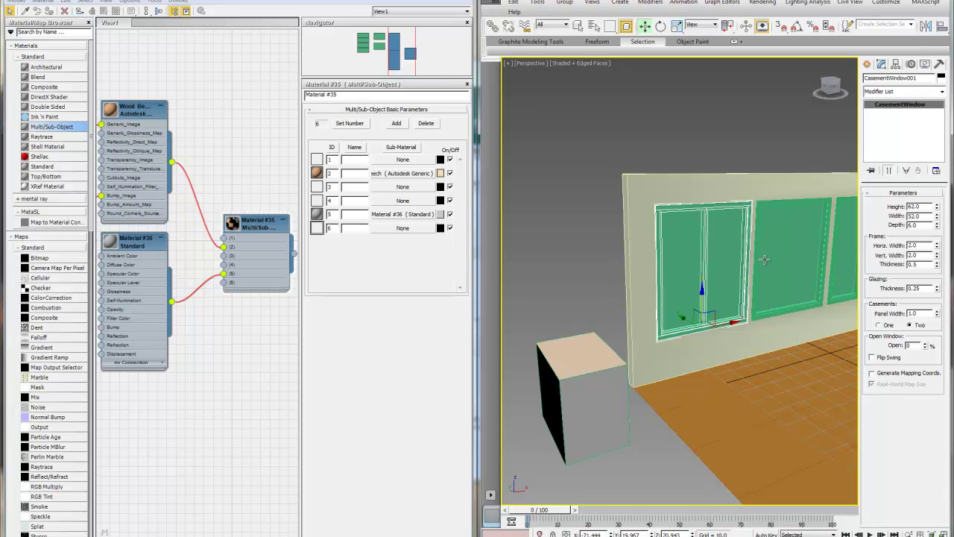
key(z)
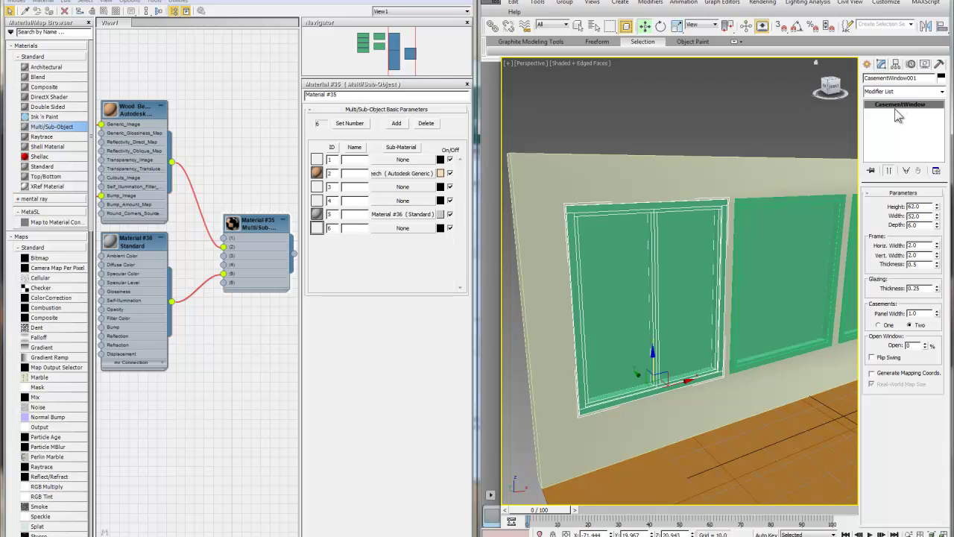
click(938, 93)
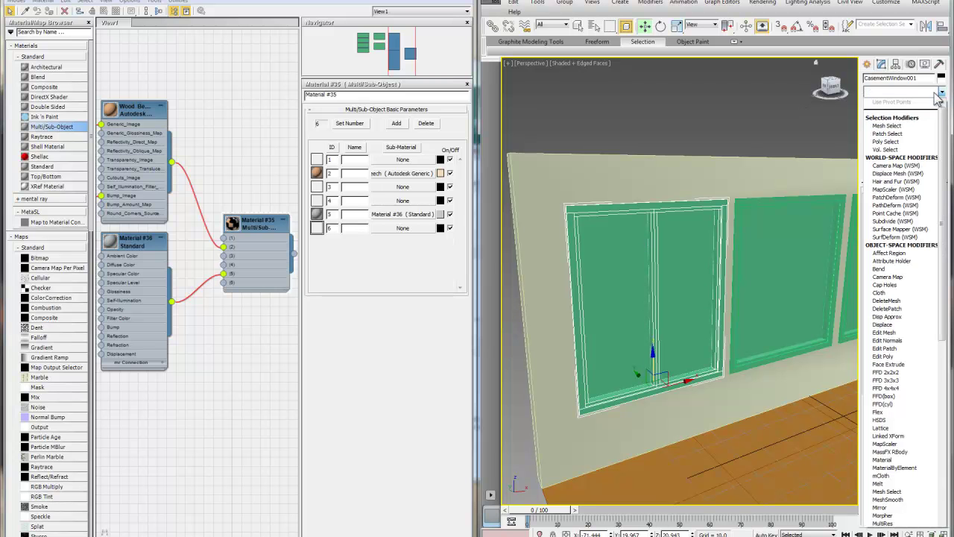
click(884, 332)
click(914, 206)
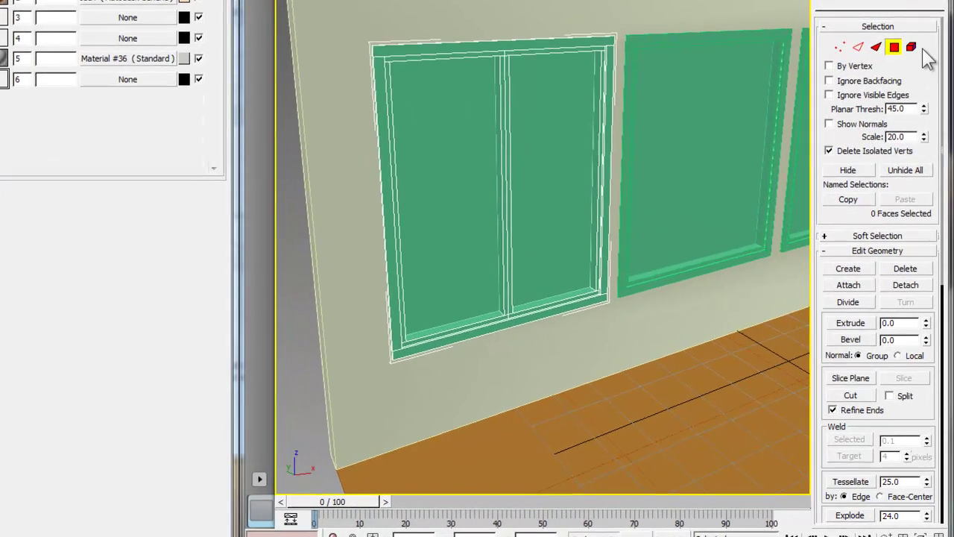
click(911, 47)
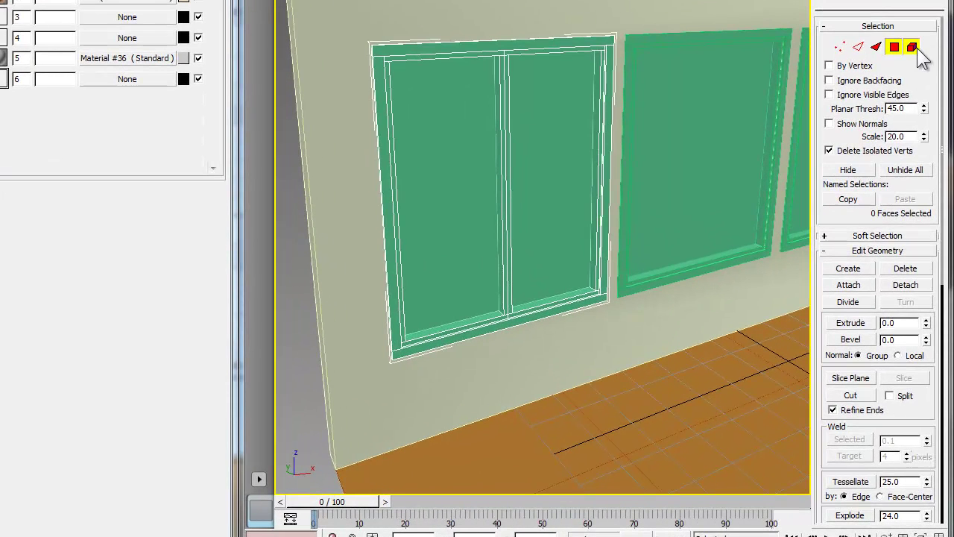
Select the casement window's frame members and glass panes one by one to examine its separate elements.
click(596, 88)
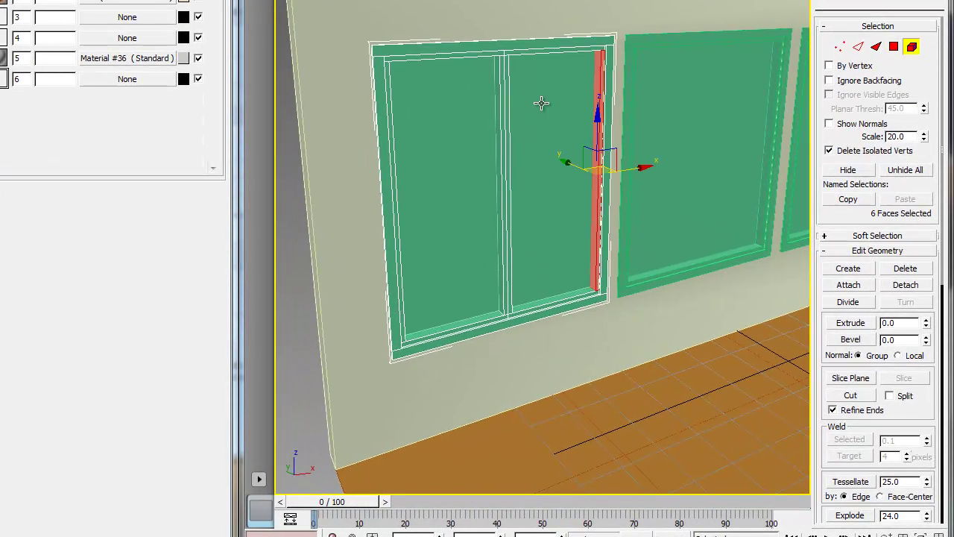
click(502, 67)
click(458, 60)
click(537, 94)
click(449, 83)
click(457, 128)
key(ctrl+z)
click(565, 135)
key(ctrl+z)
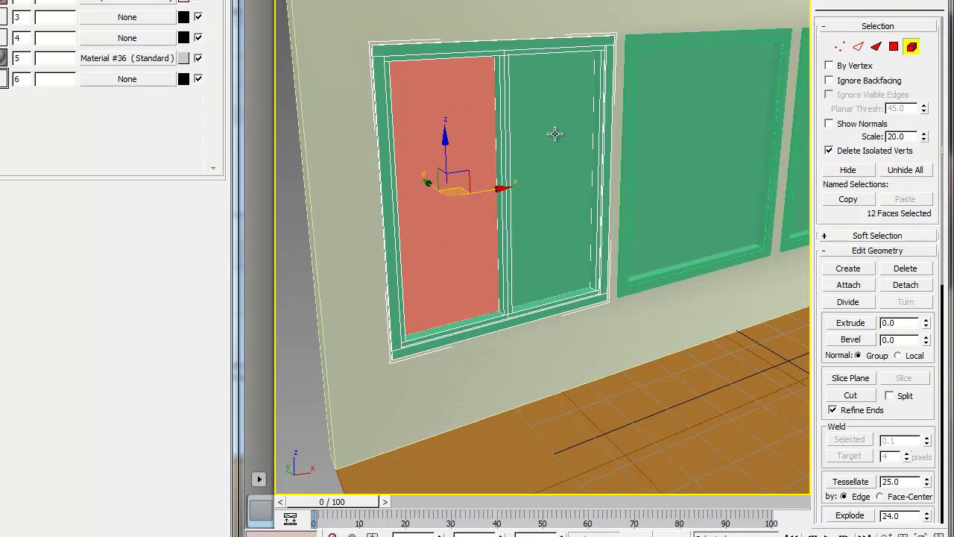
Select the frame members of the window's left casement together, clear that selection, leave Element level and deselect the window.
click(502, 153)
ctrl+click(396, 179)
ctrl+click(456, 59)
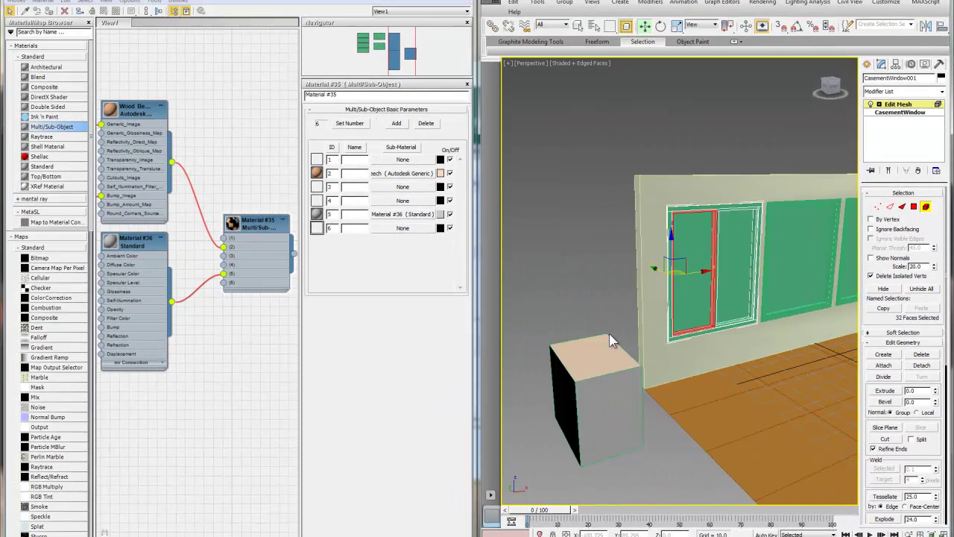
key(ctrl+d)
click(925, 206)
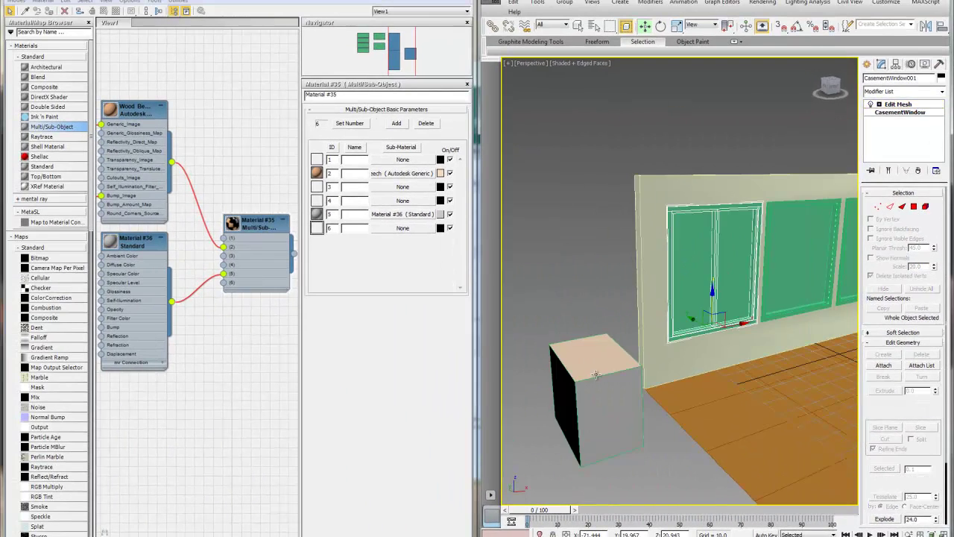
click(593, 403)
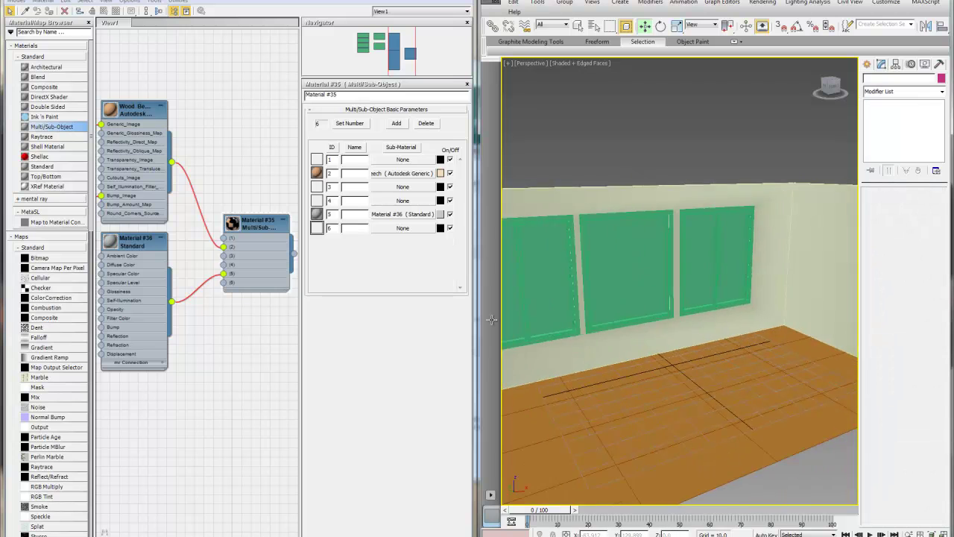
Select the room's walls object and add an Edit Mesh modifier to it.
scroll(670, 316, down, 2)
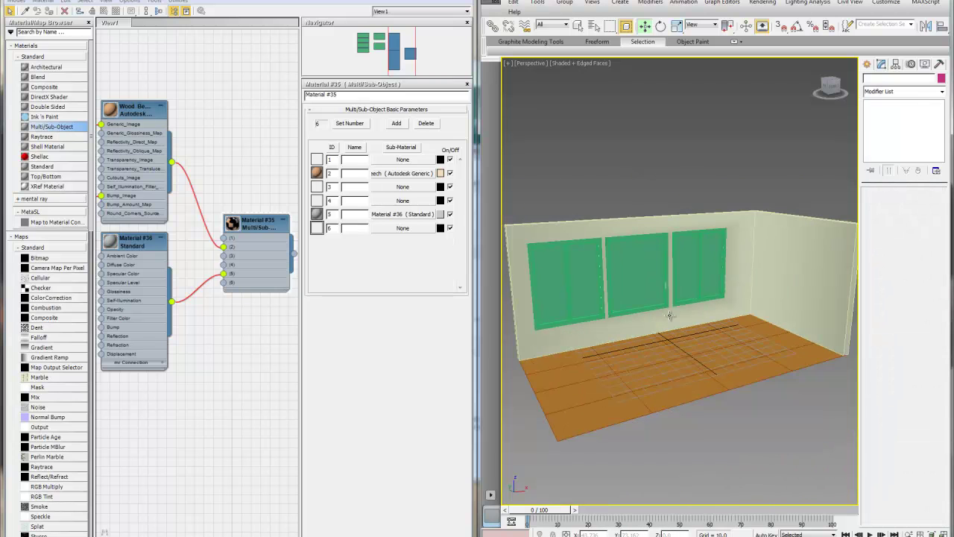
middle_drag(695, 314, 675, 330)
click(776, 292)
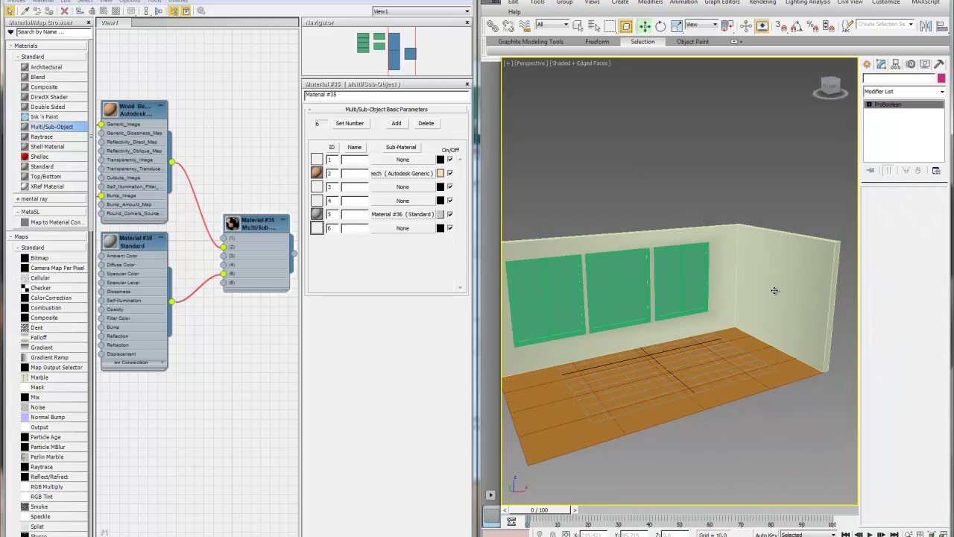
click(905, 92)
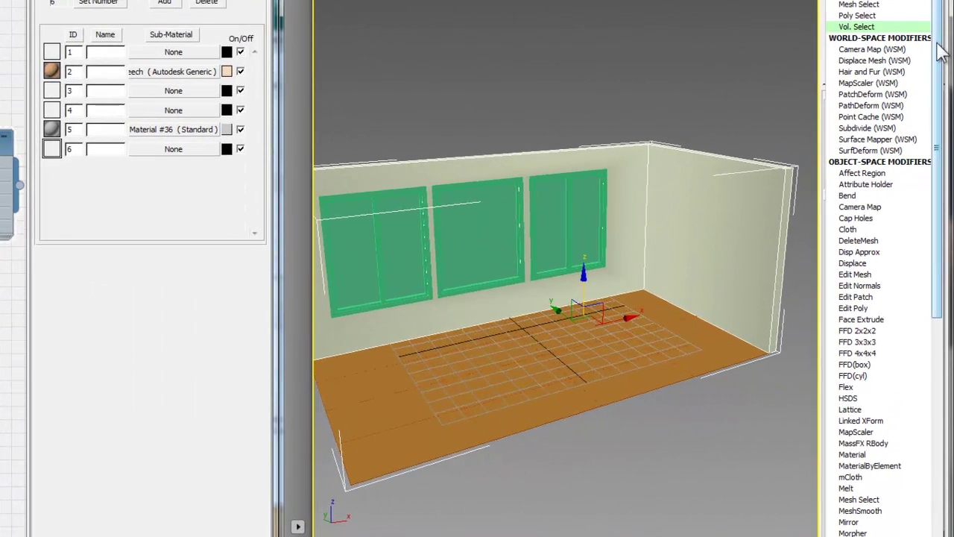
scroll(938, 176, down, 3)
drag(935, 116, 911, 174)
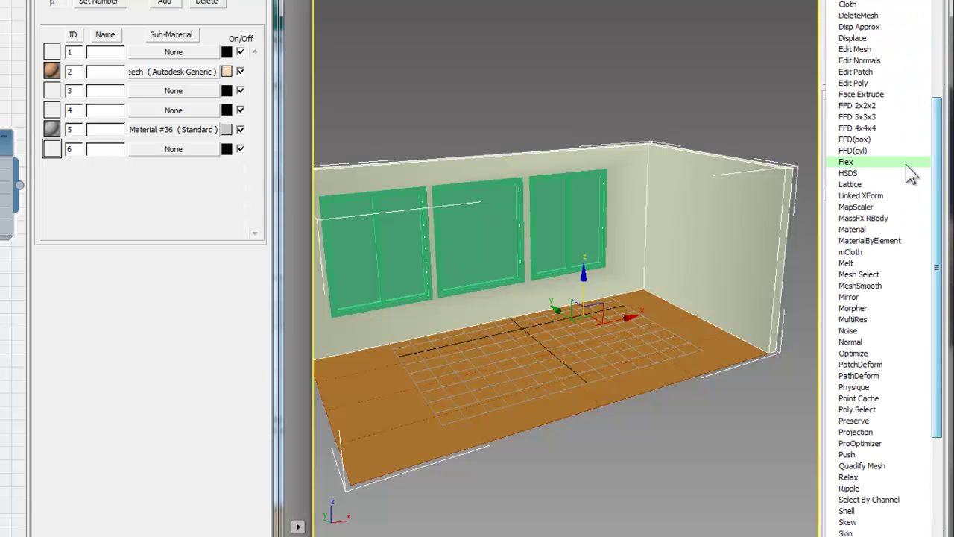
click(887, 51)
At Polygon level, select the inner face of the windowless wall adjoining the window wall and open its material Set ID for editing.
click(914, 118)
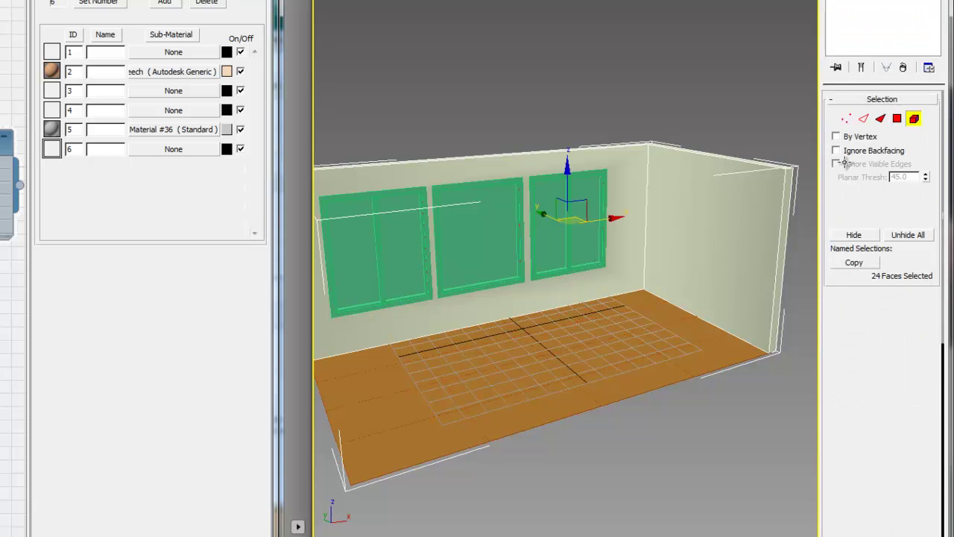
click(682, 241)
click(898, 118)
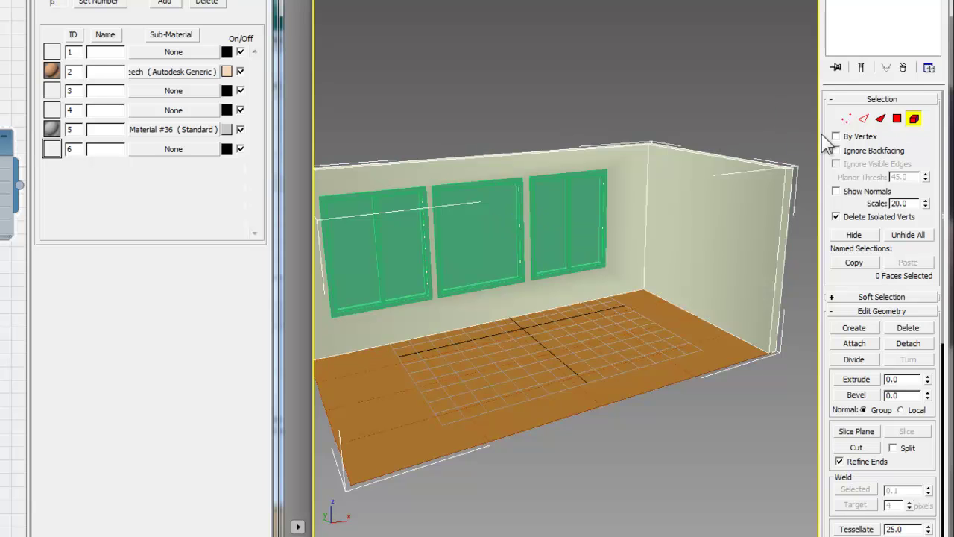
click(670, 228)
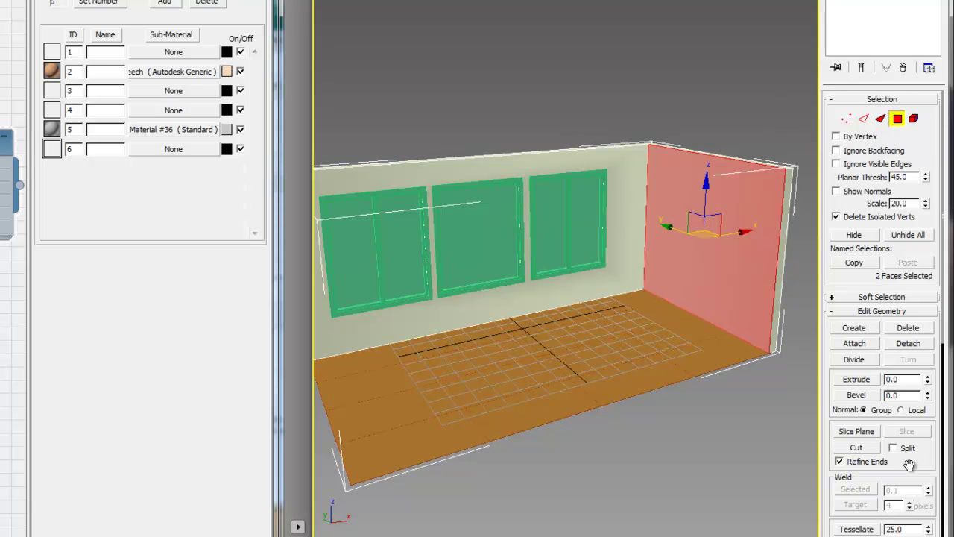
scroll(903, 451, down, 5)
double_click(901, 511)
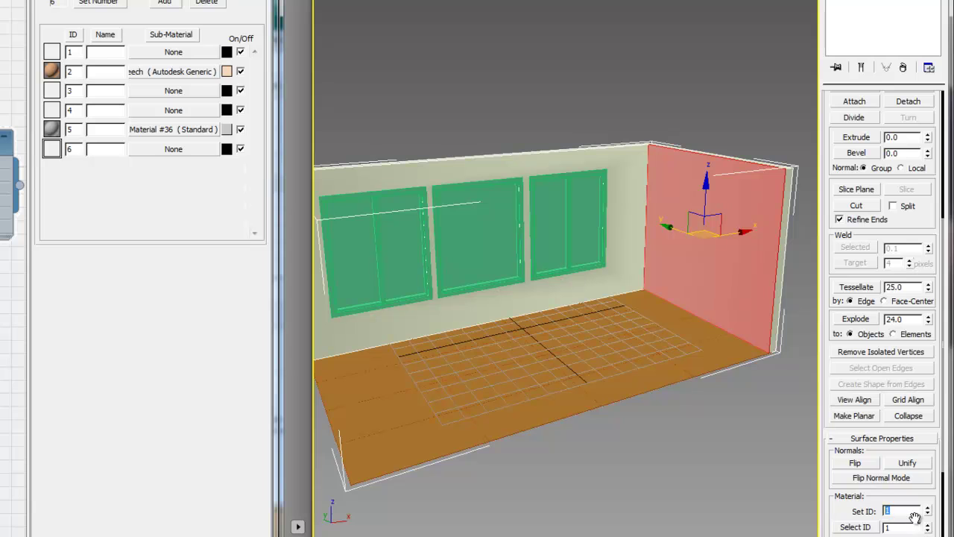
Set the material ID of the selected end-wall face to 2 and try to assign the Multi/Sub-Object material to the wall.
text(2)
key(Tab)
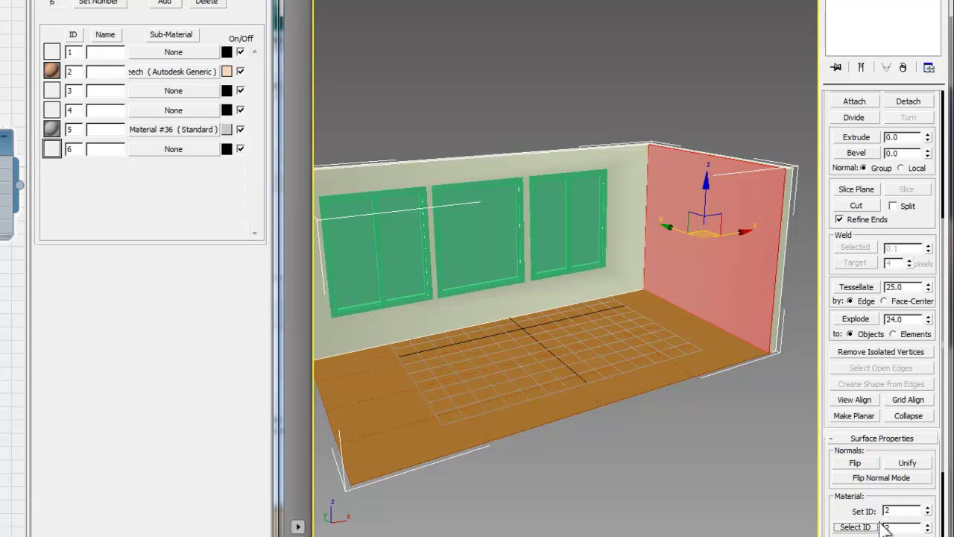
click(615, 219)
click(671, 379)
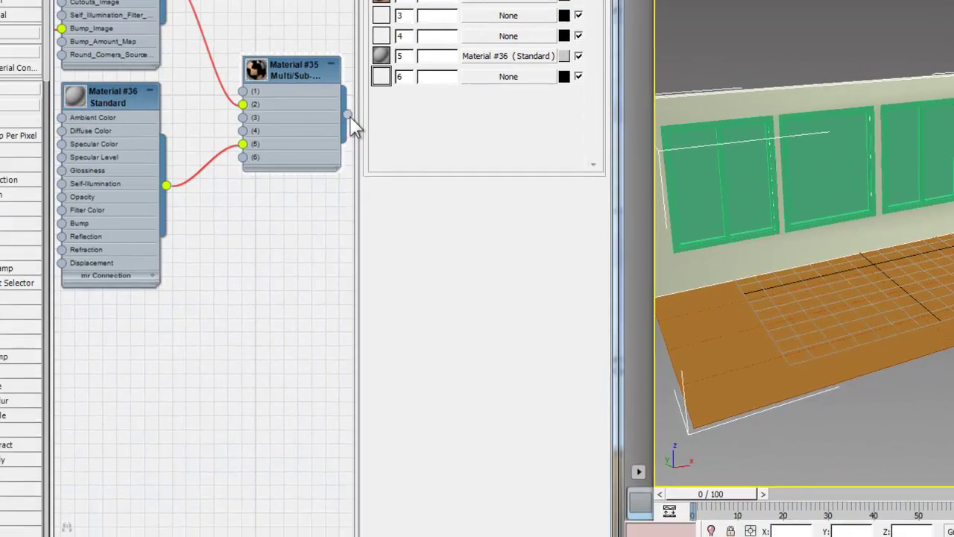
drag(18, 185, 175, 140)
drag(605, 48, 950, 224)
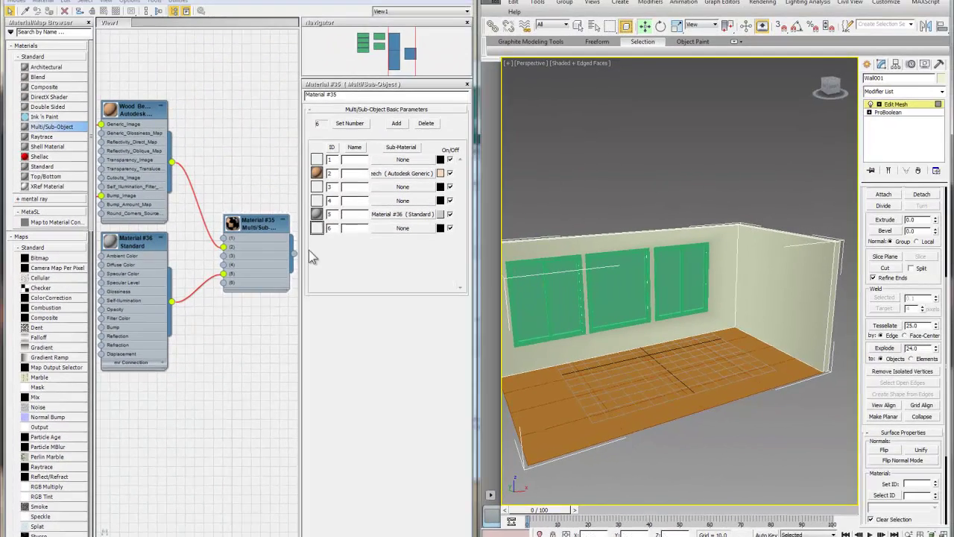
Delete the Edit Mesh modifier from the wall.
alt+middle_drag(634, 173, 673, 206)
scroll(628, 298, up, 3)
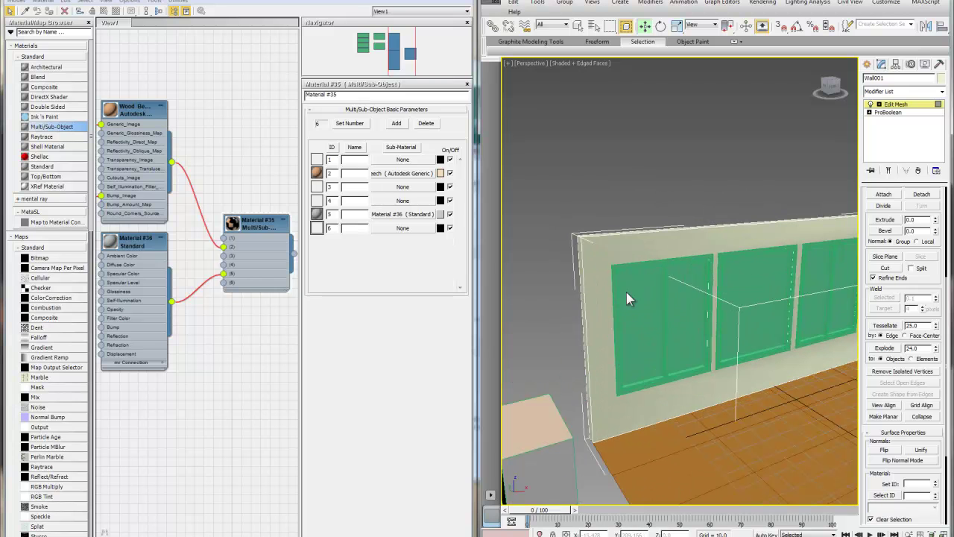
click(895, 104)
right_click(896, 108)
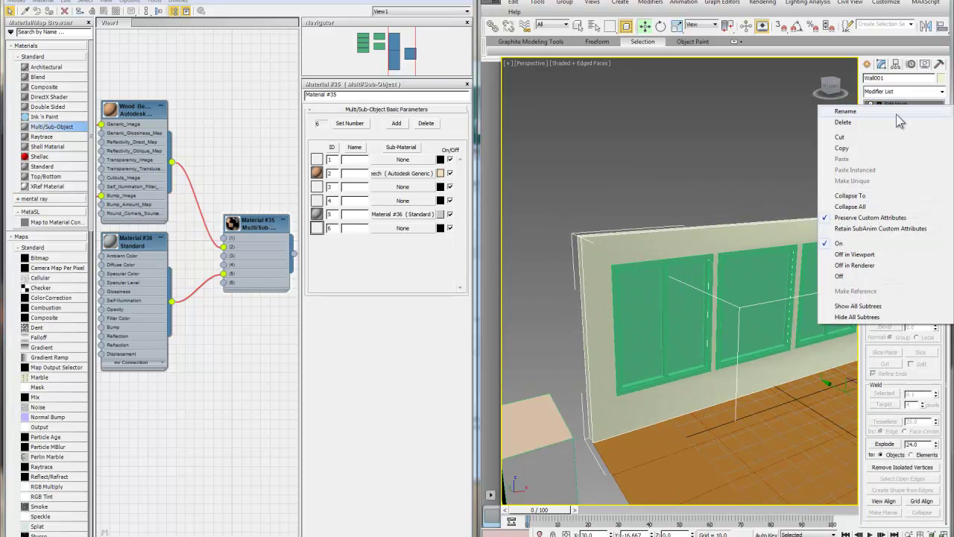
click(889, 122)
click(669, 311)
click(915, 114)
Delete the box standing outside the room beside the window wall.
click(596, 203)
middle_drag(600, 209, 642, 296)
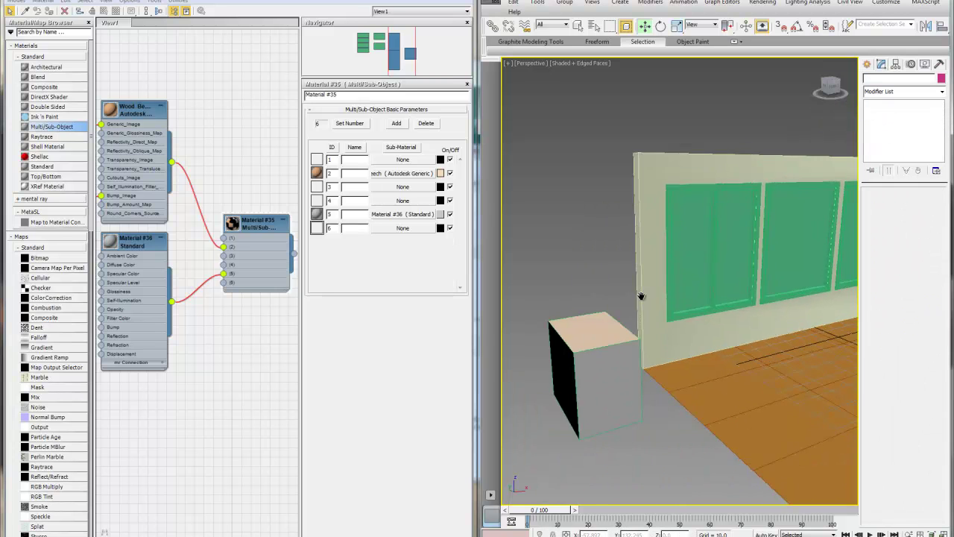
click(597, 373)
key(Delete)
alt+middle_drag(596, 373, 673, 344)
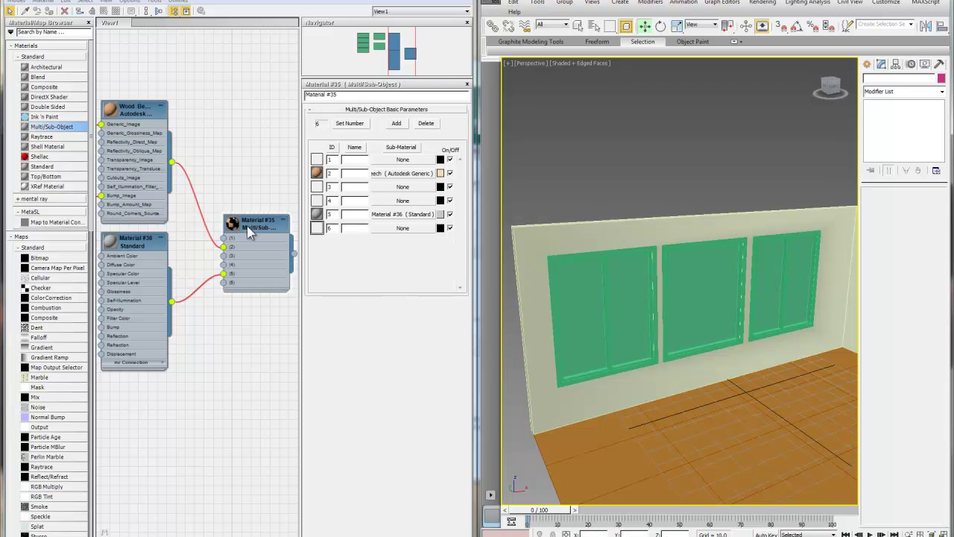
Remove the Multi/Sub-Object, Wood Beech and Standard material nodes from the material graph.
right_click(278, 227)
key(Escape)
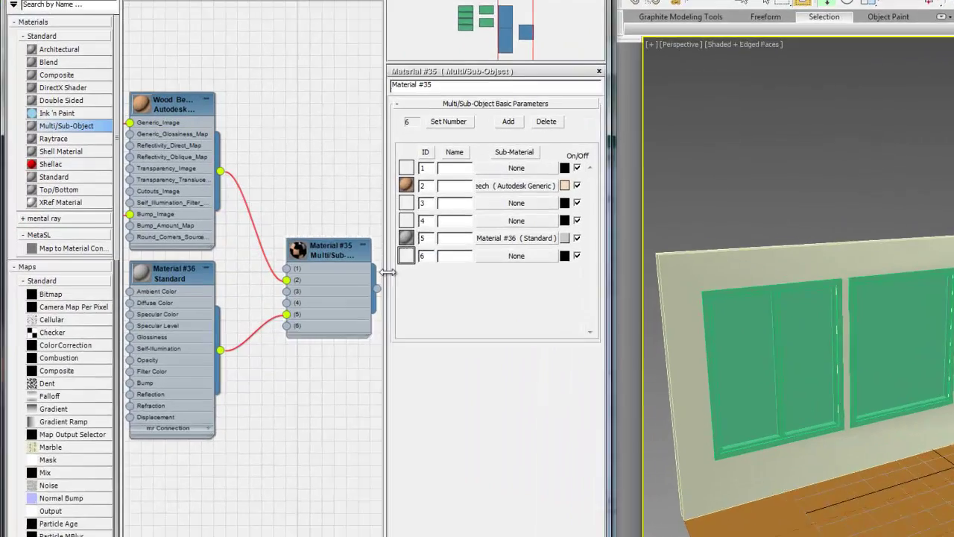
key(Delete)
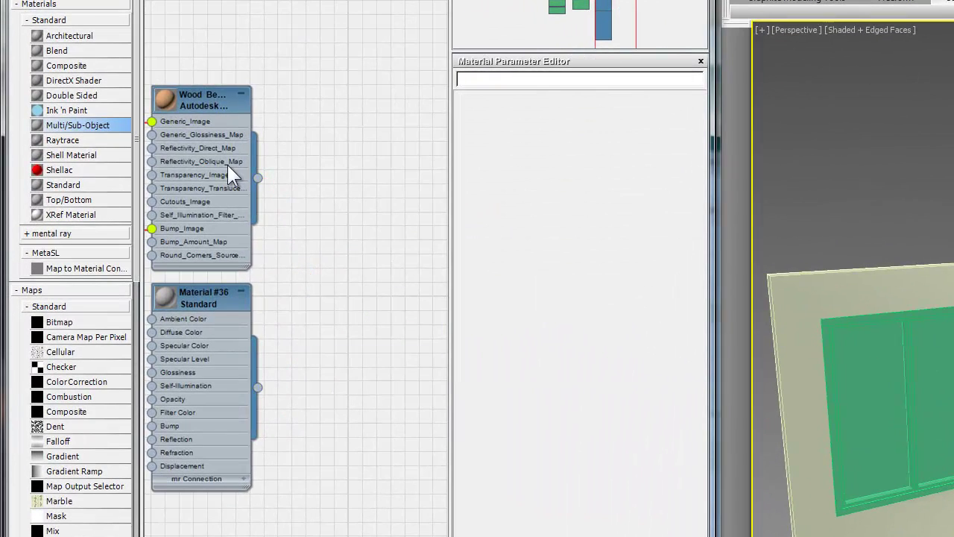
click(229, 173)
key(Delete)
click(250, 308)
key(Delete)
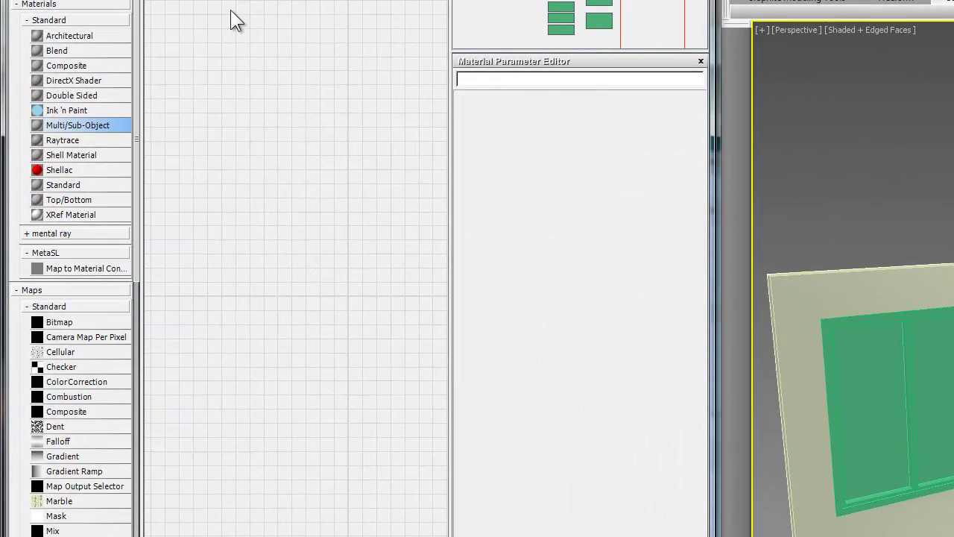
Create a Multi/Sub-Object material and name it Window.
double_click(65, 124)
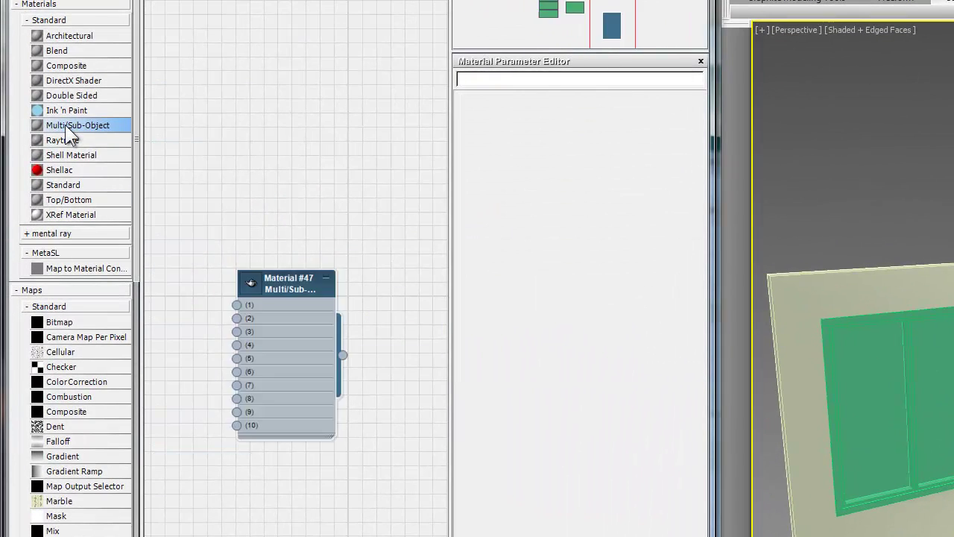
double_click(278, 283)
drag(531, 77, 445, 80)
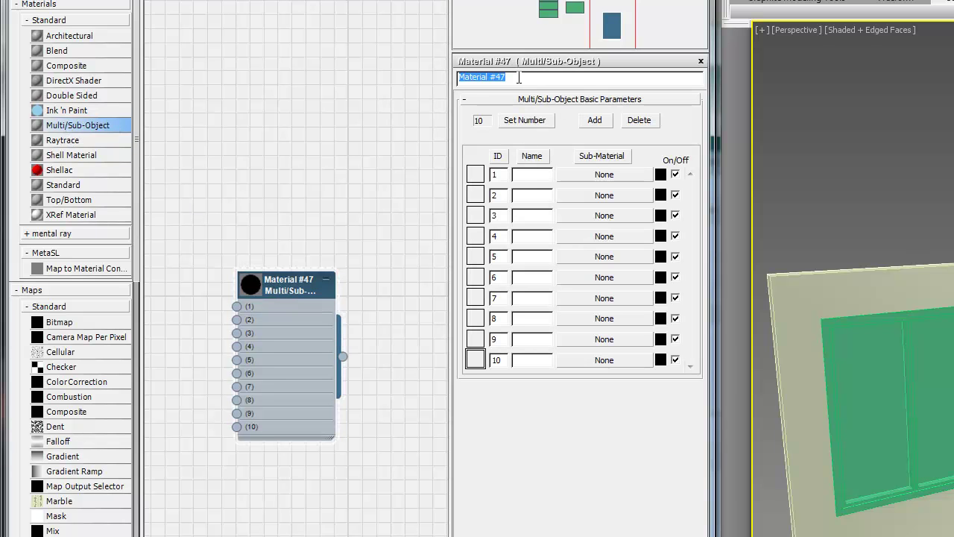
text(Window)
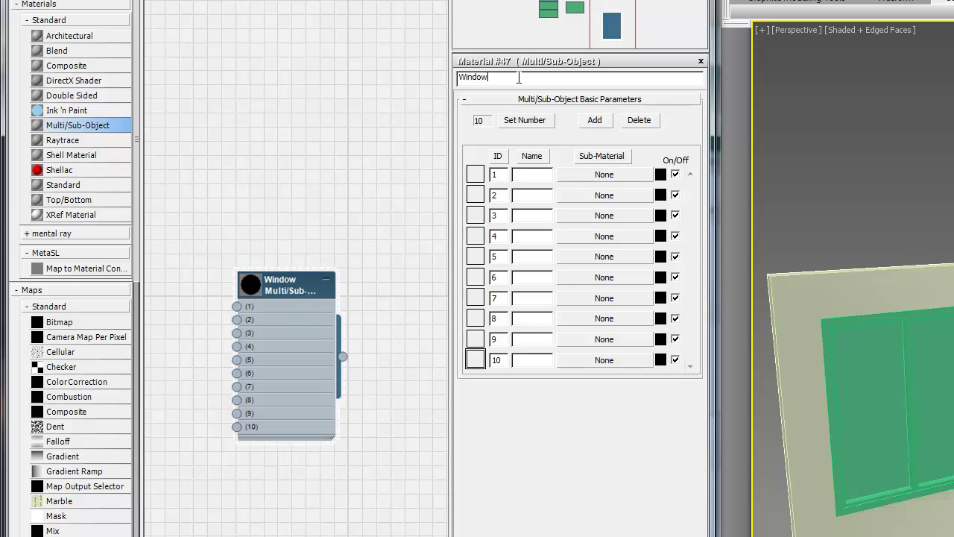
text( Mate)
key(BackSpace)
key(ctrl+a)
Create a Standard material above the Window node and name it Wall.
drag(69, 187, 282, 78)
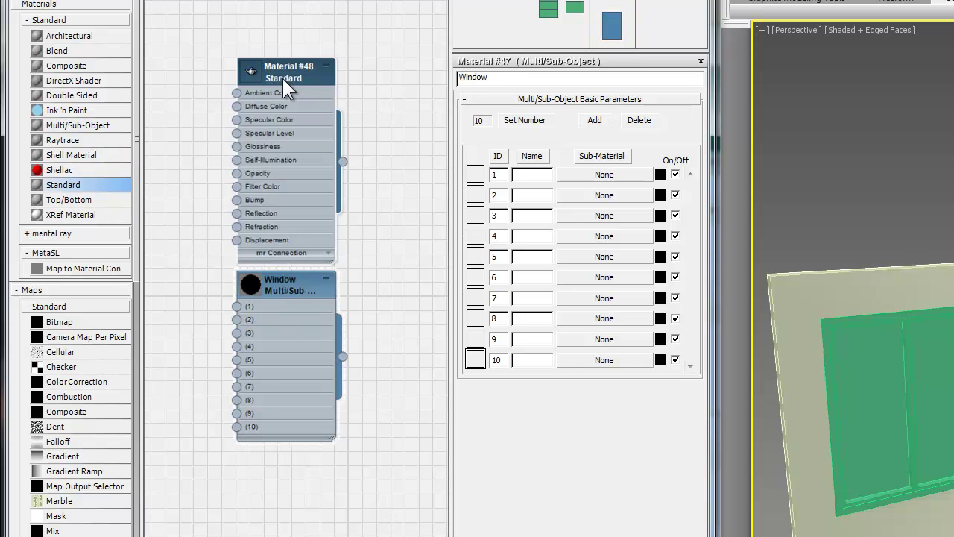
double_click(291, 66)
text(Wall)
key(ctrl+a)
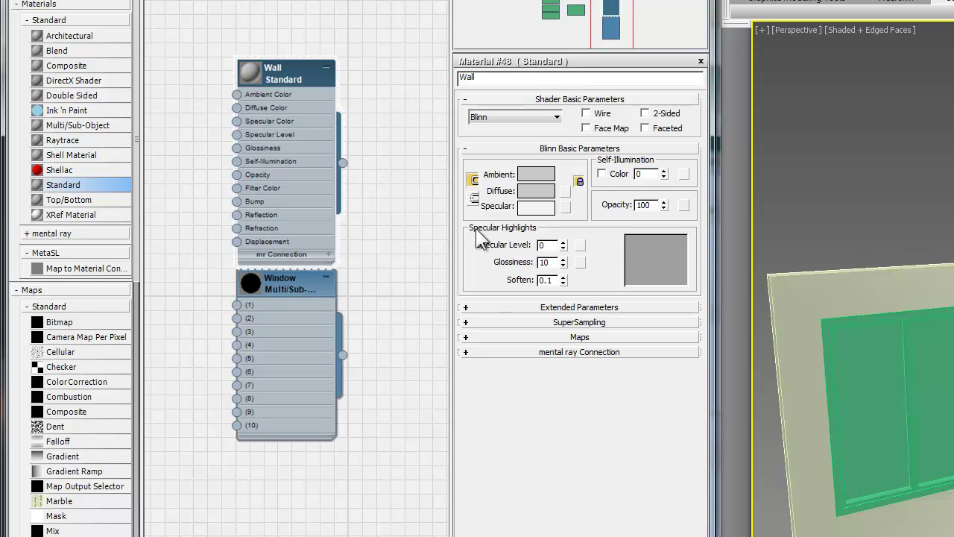
Set the Wall material's diffuse color to a pale green and assign the material to the room's walls.
click(547, 190)
drag(373, 52, 338, 68)
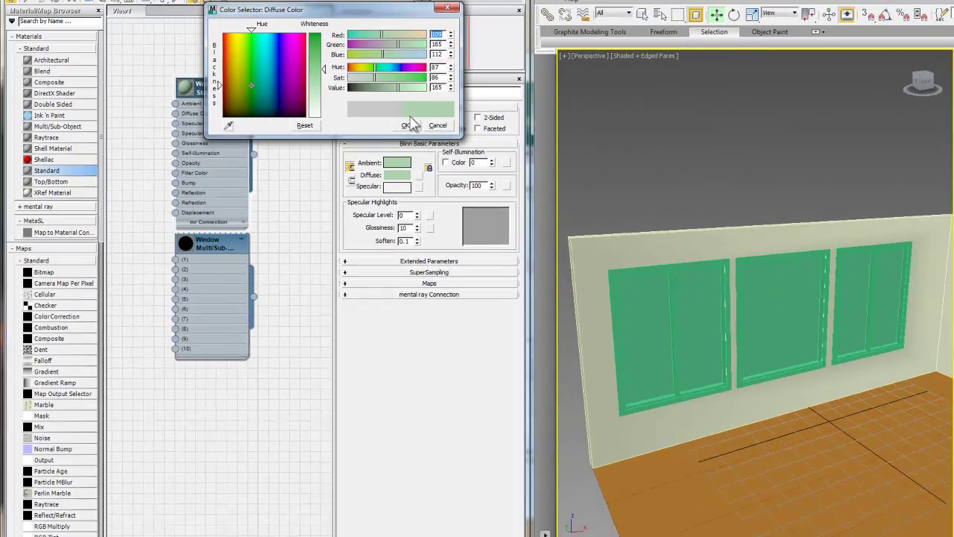
click(547, 123)
drag(229, 153, 628, 234)
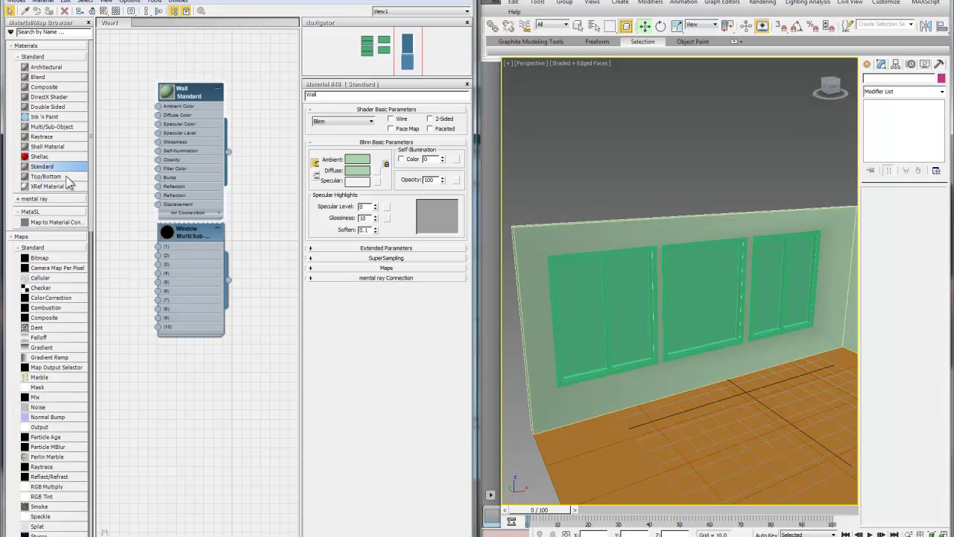
Collapse the Maps and Autodesk Material Library groups in the material browser and check the mental ray material types.
drag(88, 190, 94, 220)
click(18, 200)
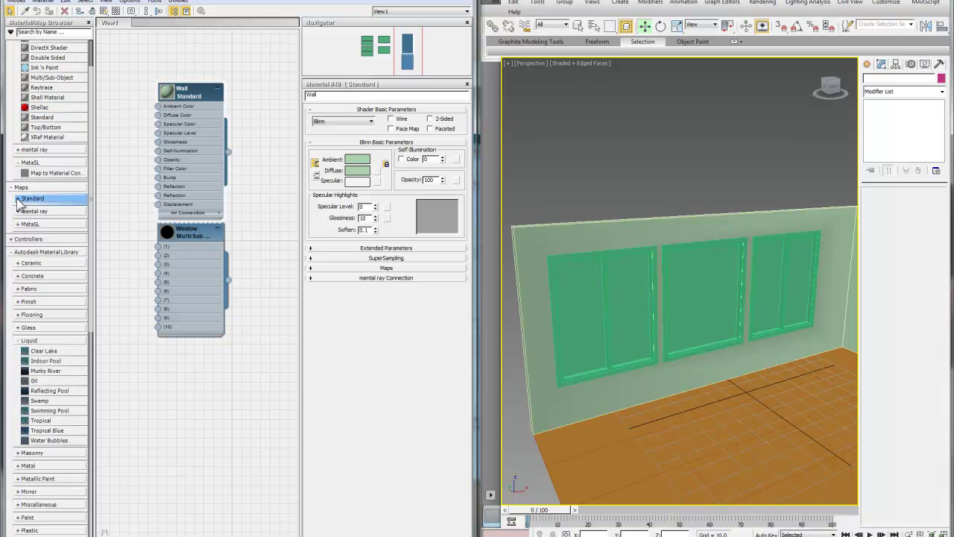
click(17, 187)
click(15, 213)
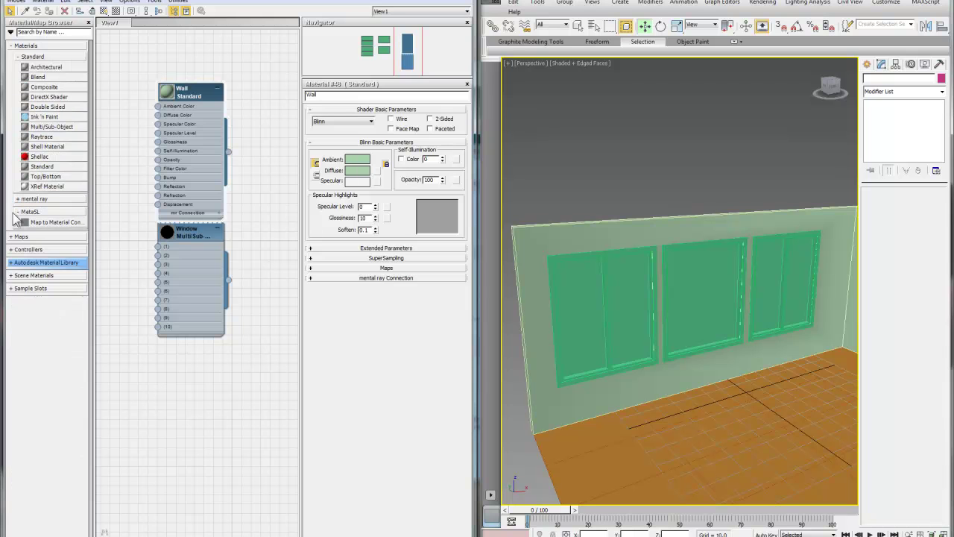
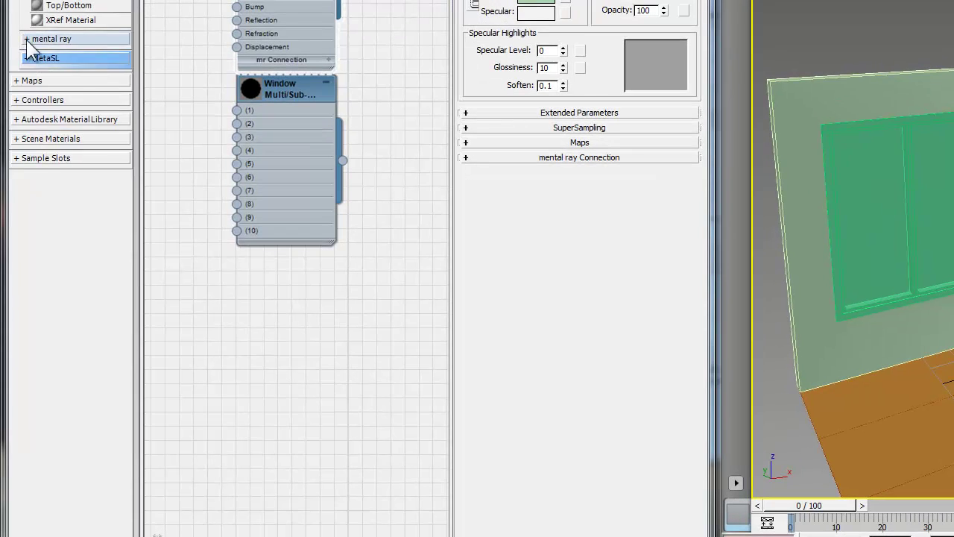
click(25, 75)
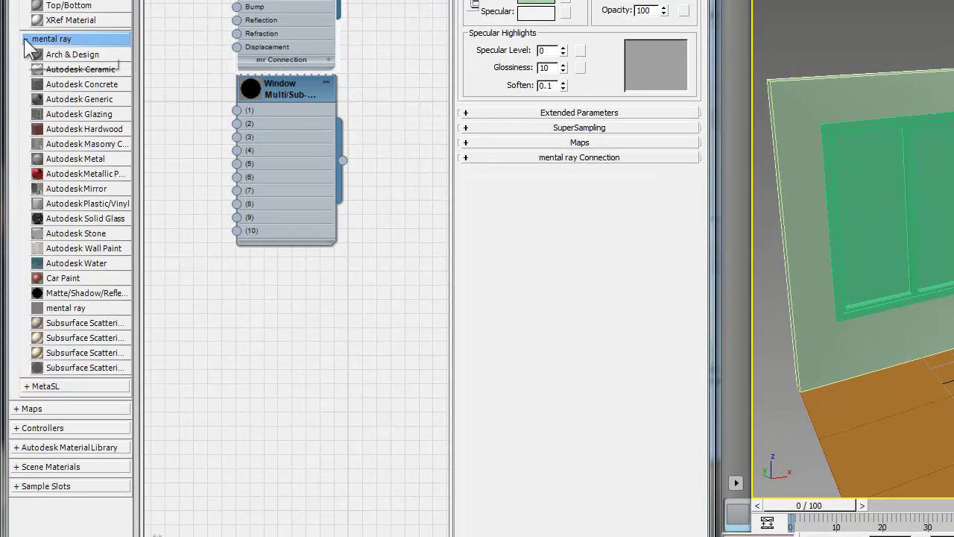
click(25, 75)
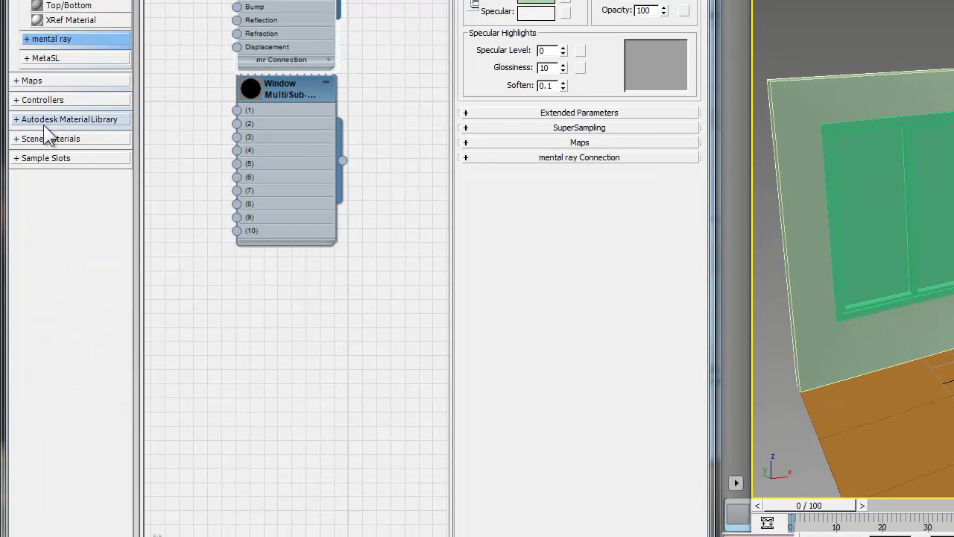
Expand the Autodesk Material Library and collapse its Liquid and Stone categories.
click(17, 121)
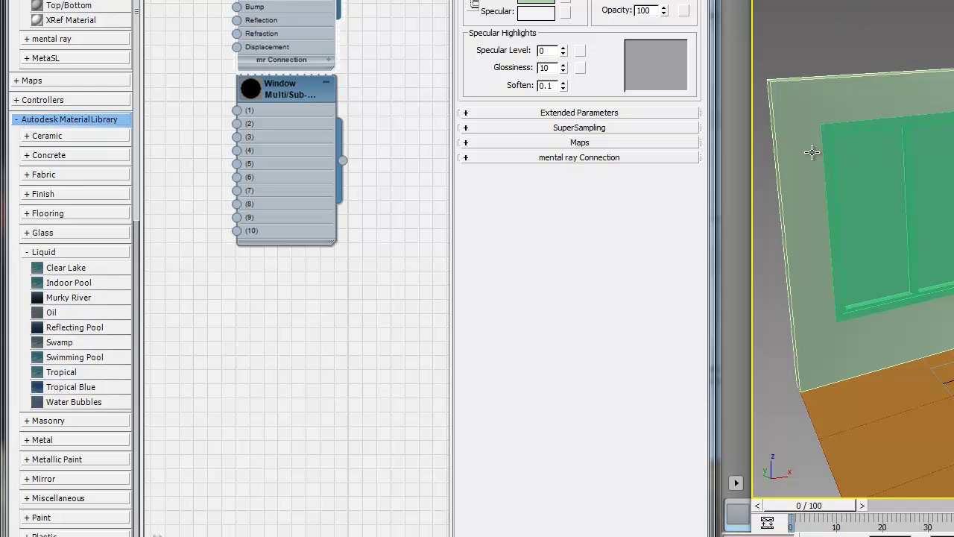
click(30, 251)
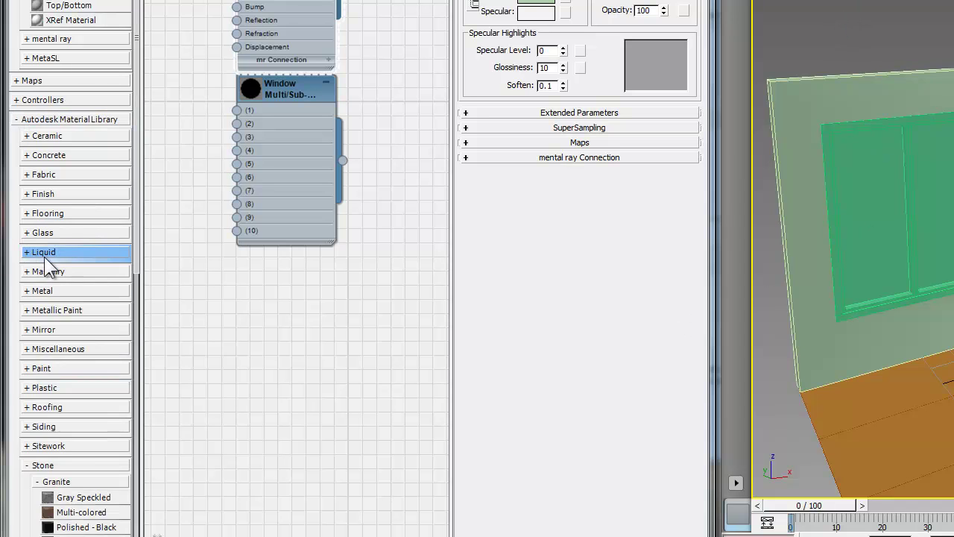
scroll(61, 238, down, 3)
click(28, 90)
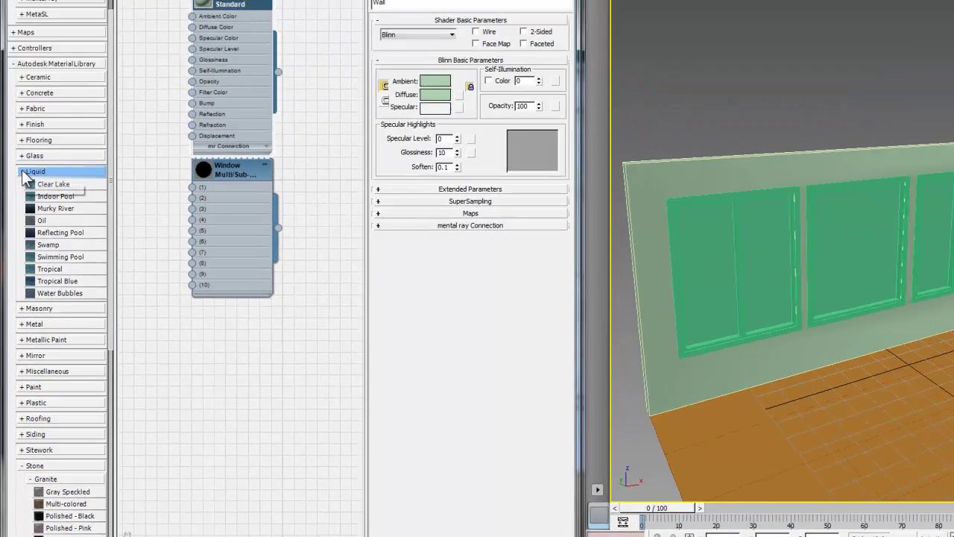
click(36, 91)
scroll(56, 149, down, 3)
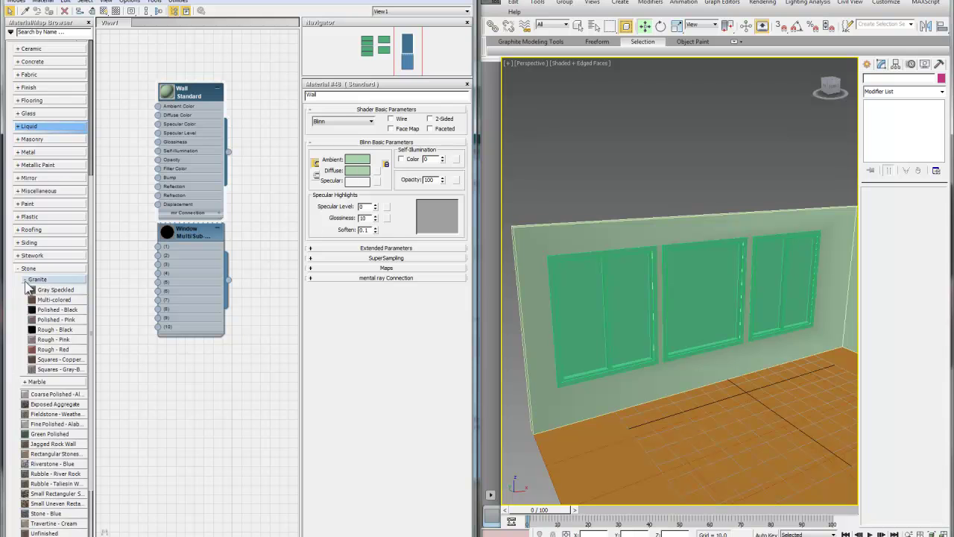
click(31, 279)
click(28, 267)
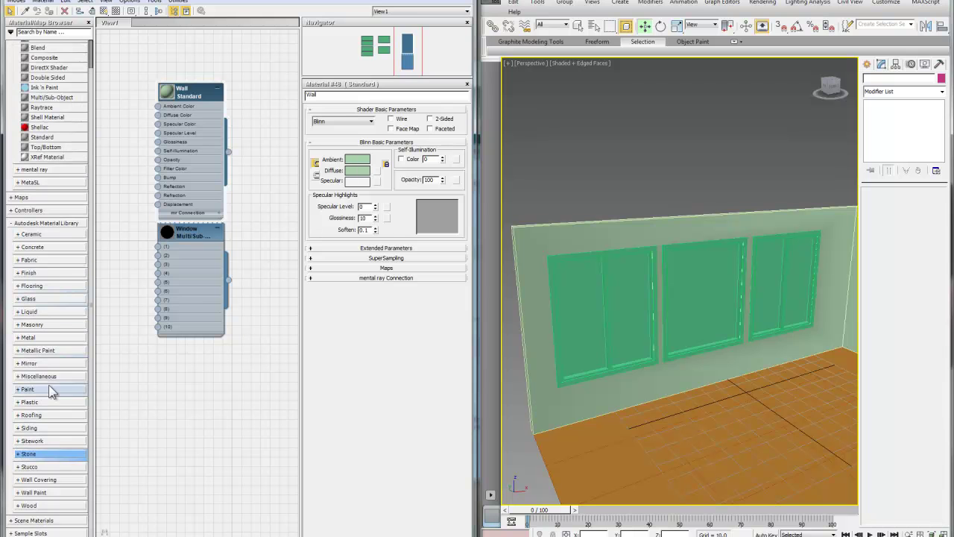
Look through the wood flooring materials in the Autodesk Material Library, widening the browser to read their full names.
click(18, 286)
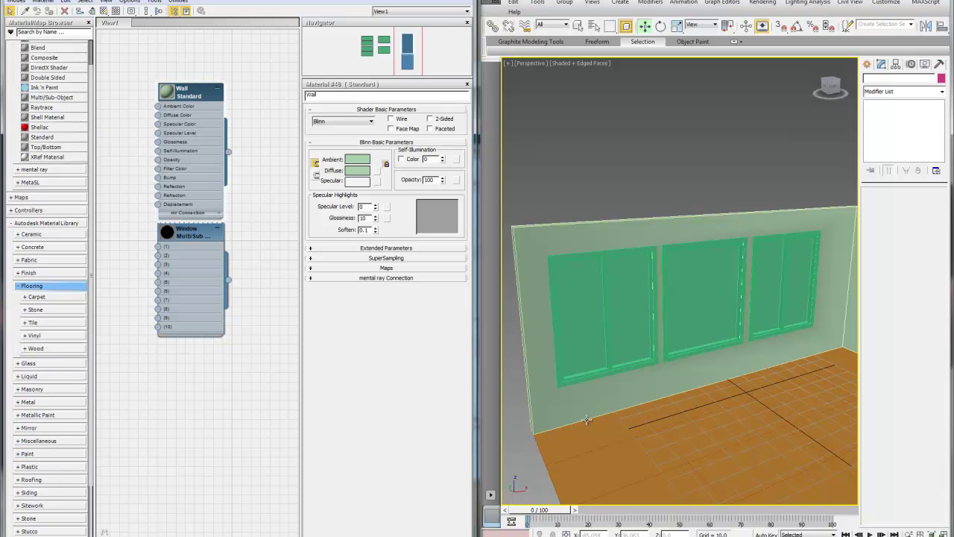
click(36, 348)
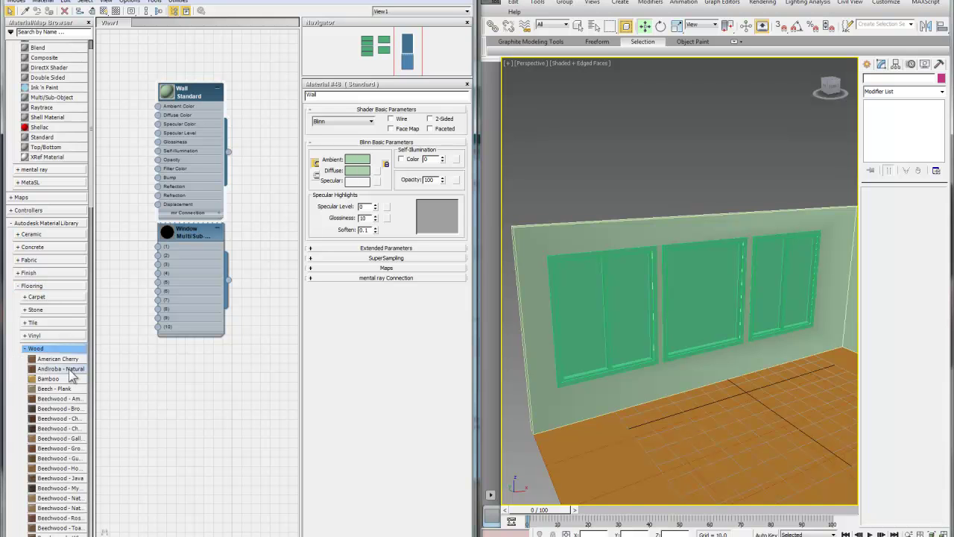
scroll(72, 378, down, 3)
scroll(71, 378, down, 10)
scroll(57, 319, down, 5)
scroll(57, 319, down, 5)
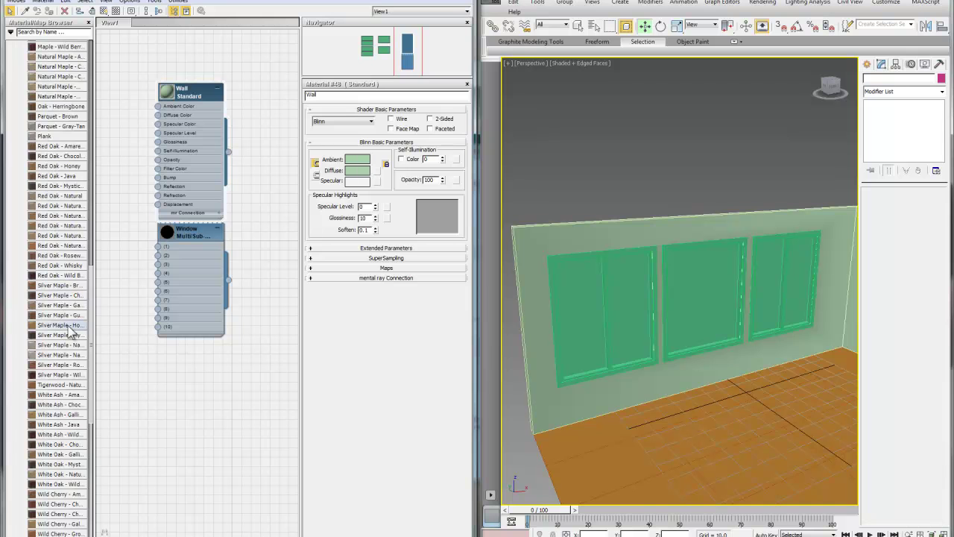
scroll(70, 338, down, 5)
scroll(67, 339, up, 5)
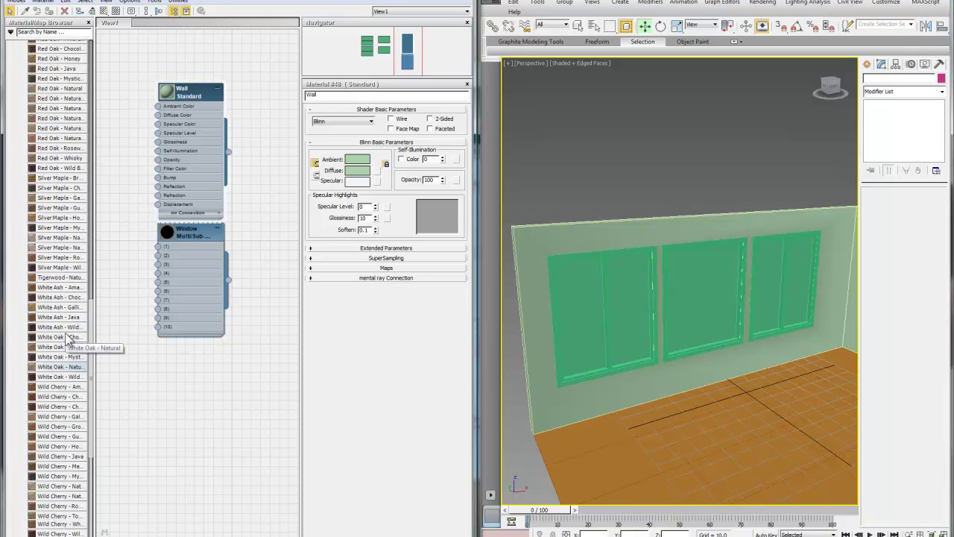
scroll(69, 332, up, 5)
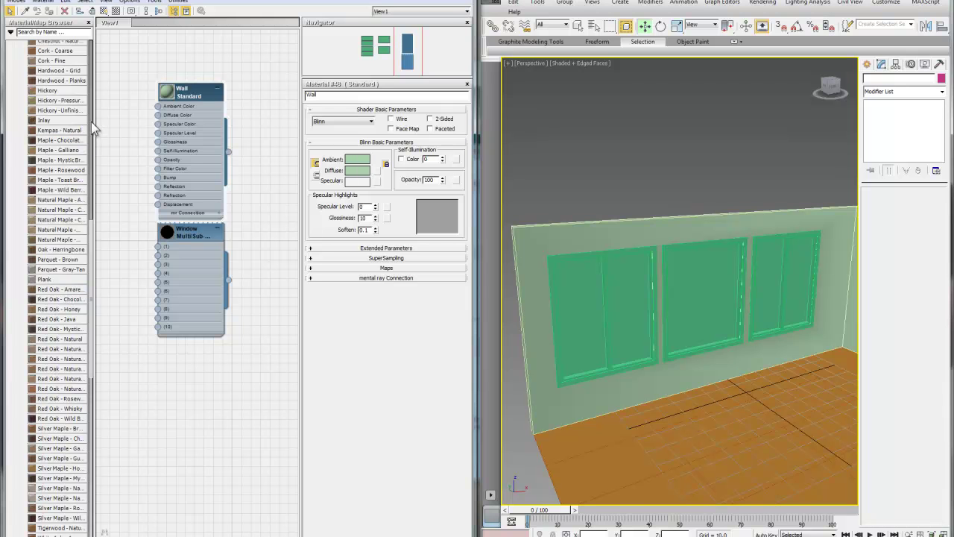
drag(96, 120, 122, 120)
scroll(73, 146, up, 3)
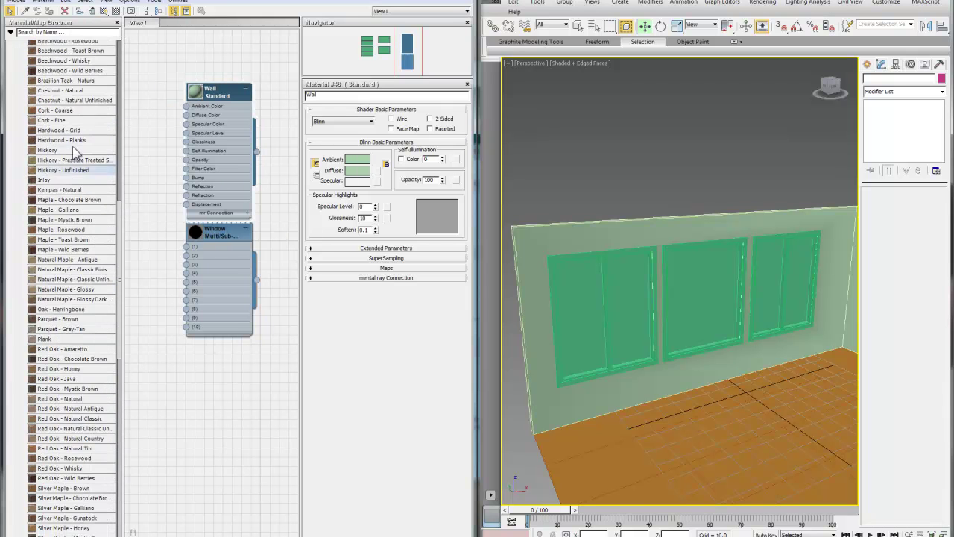
scroll(75, 154, up, 1)
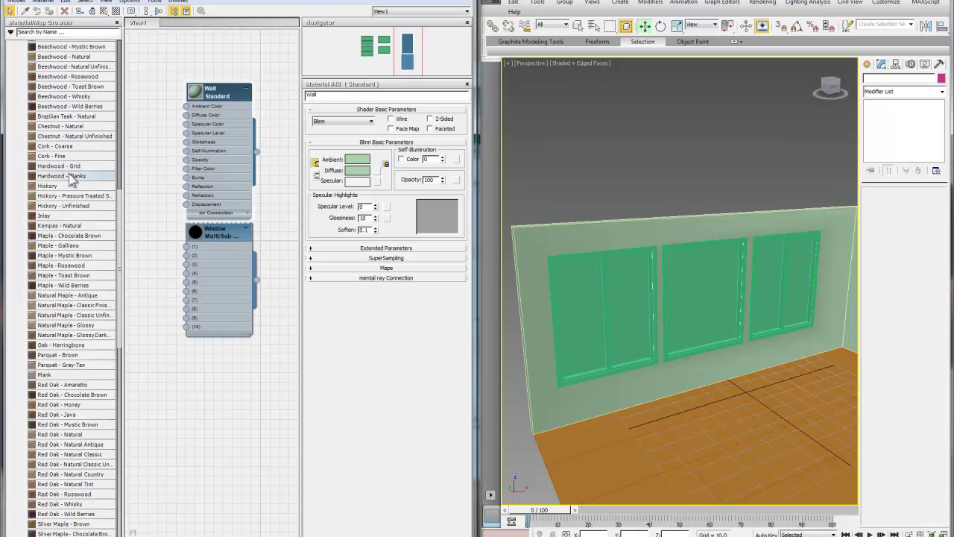
Search the material library for "mah", add the Mahogany - Natural Polished material to the node view and clear the search.
click(62, 31)
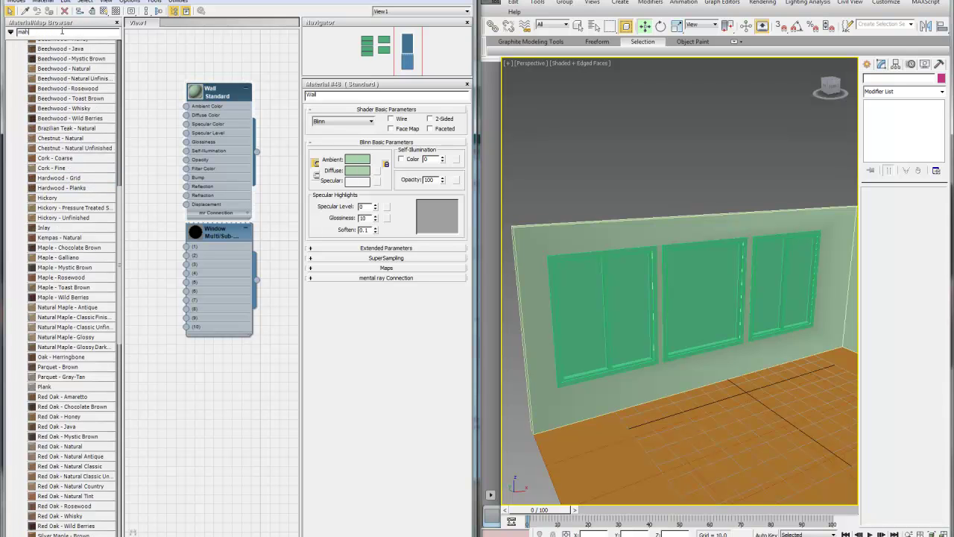
text(mah)
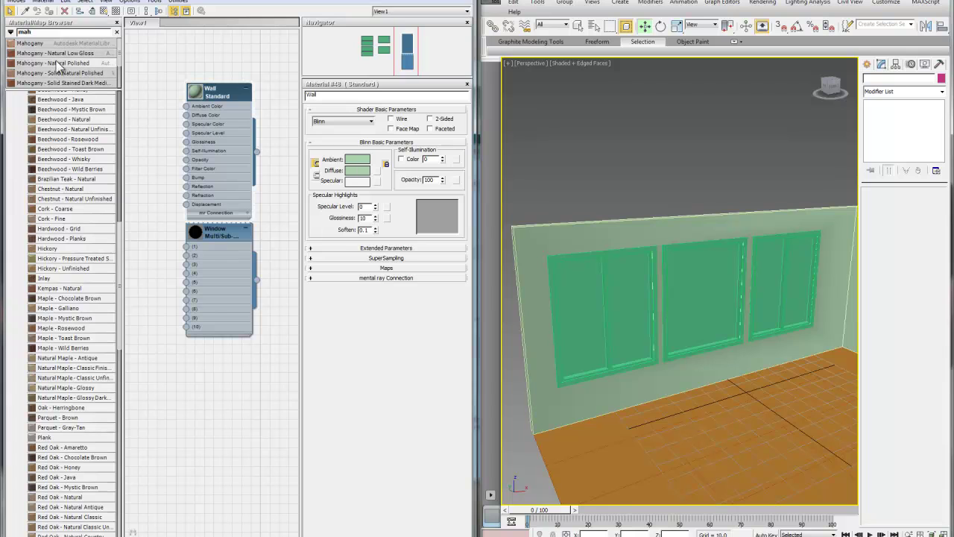
drag(211, 404, 211, 405)
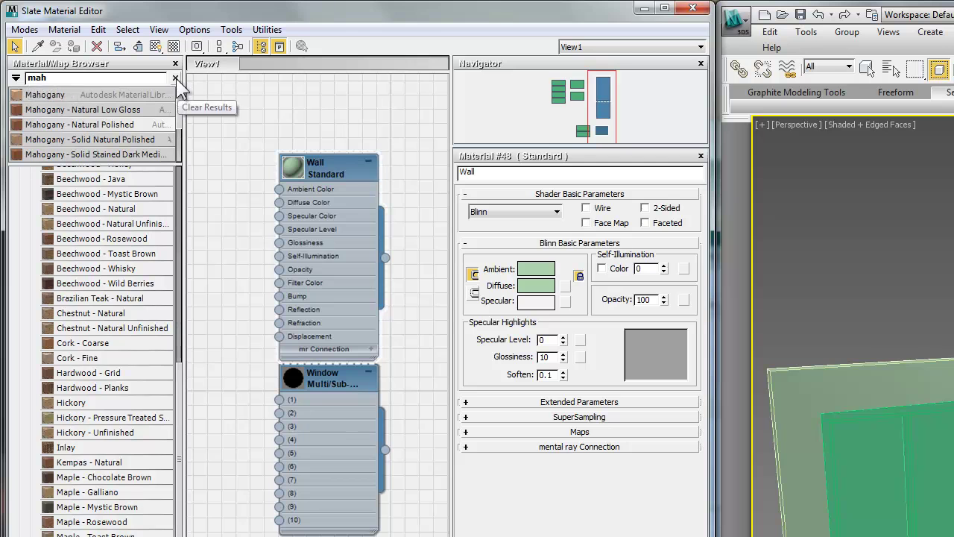
click(173, 76)
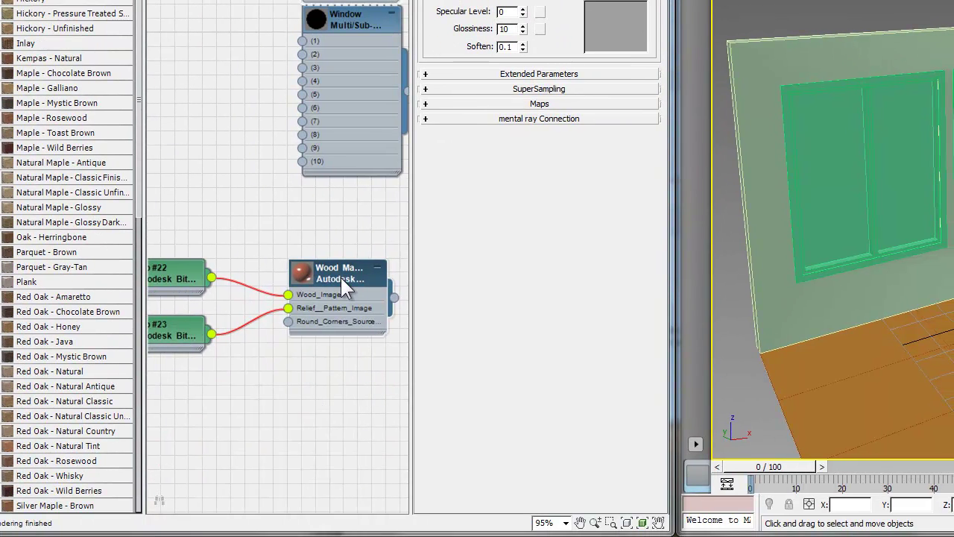
Position the mahogany material's node, check its connected bitmap maps, enlarge its preview and open its parameters.
drag(341, 278, 322, 280)
middle_drag(254, 385, 321, 392)
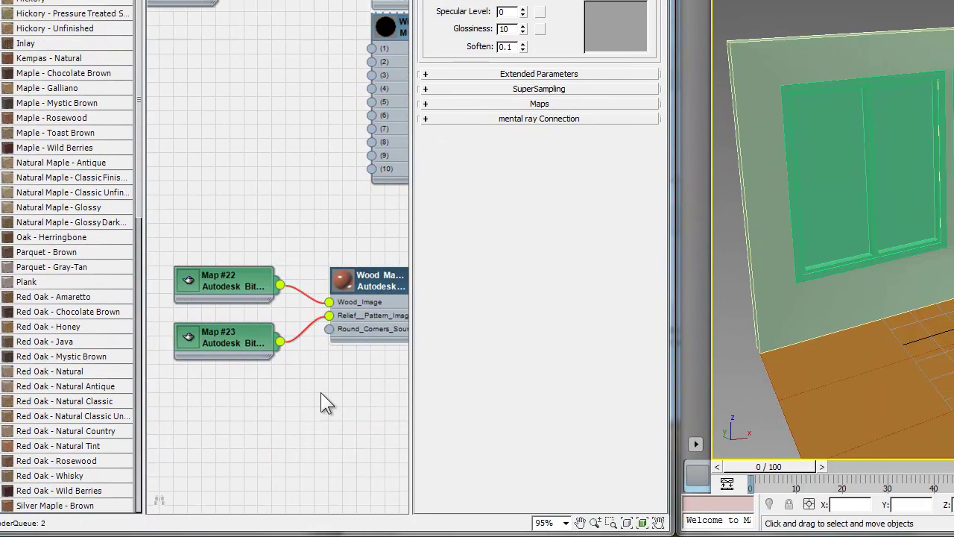
middle_drag(236, 42, 313, 94)
middle_drag(313, 127, 172, 147)
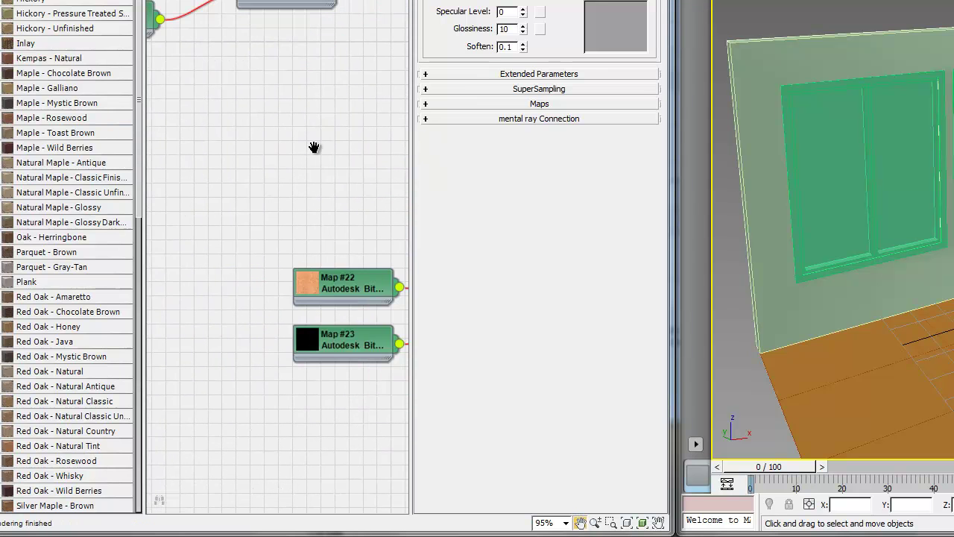
middle_drag(315, 149, 81, 103)
middle_drag(291, 361, 309, 307)
middle_drag(250, 273, 213, 319)
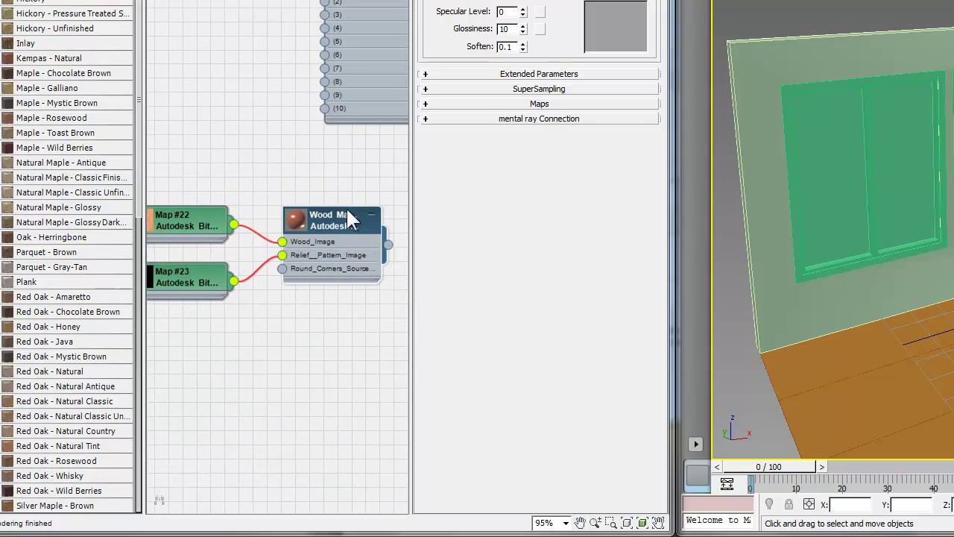
double_click(298, 219)
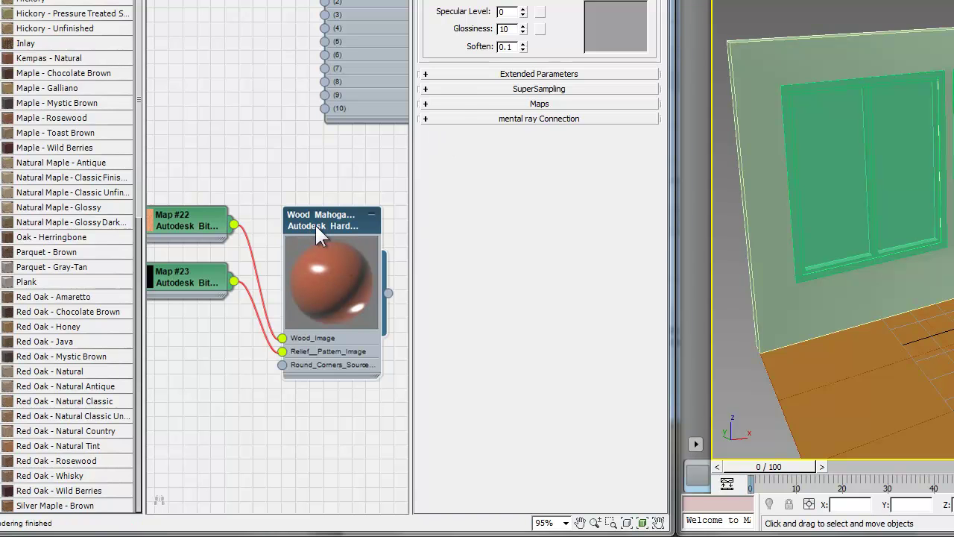
double_click(314, 223)
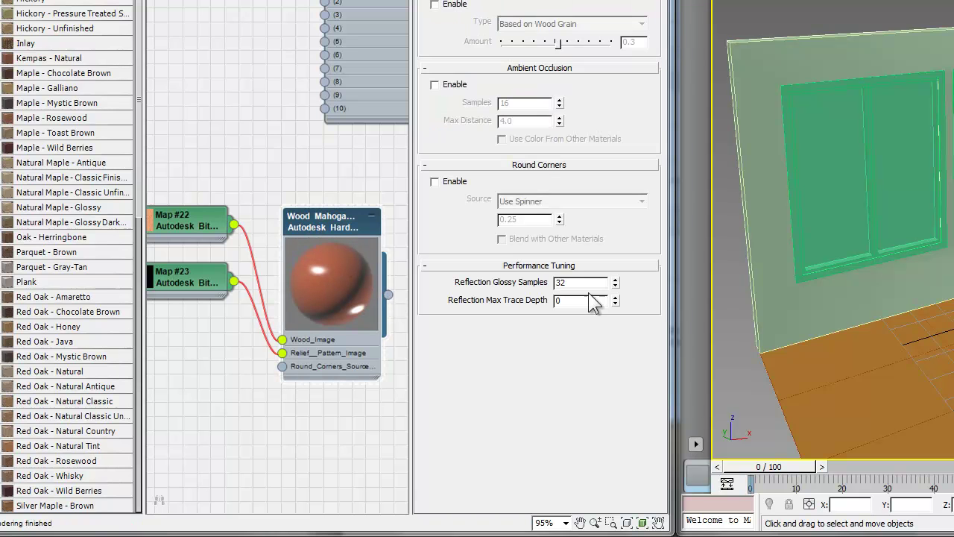
Assign the mahogany material to the room's floor and show it shaded in the viewport.
drag(386, 295, 890, 383)
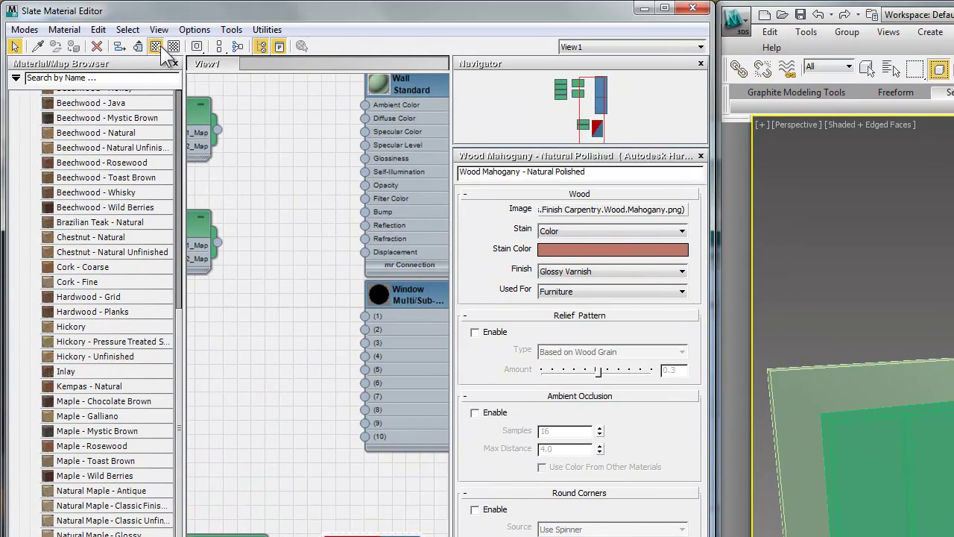
click(157, 47)
Check the mahogany's stain and finish options, keeping Color and Glossy Varnish, and set Used For to Flooring.
click(625, 232)
click(607, 241)
click(597, 271)
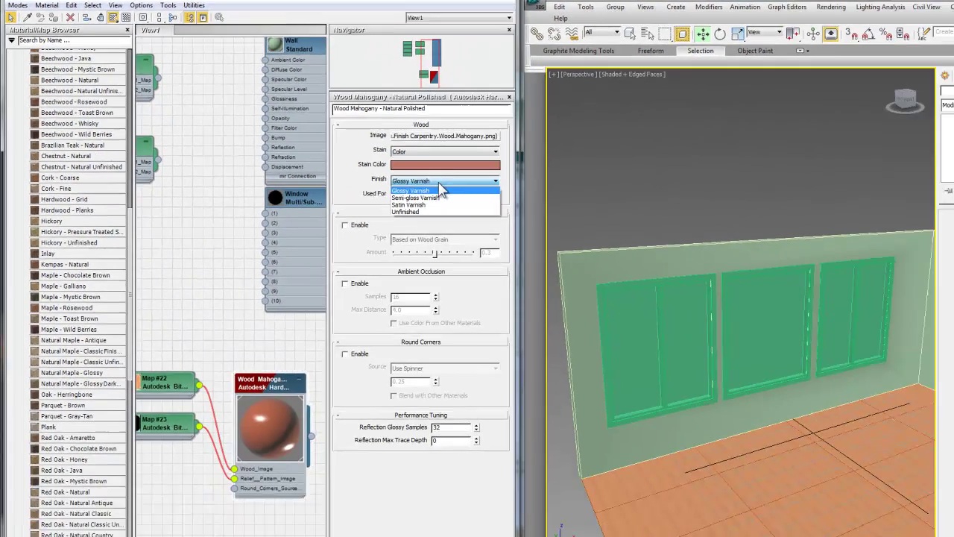
click(441, 190)
click(445, 196)
click(436, 205)
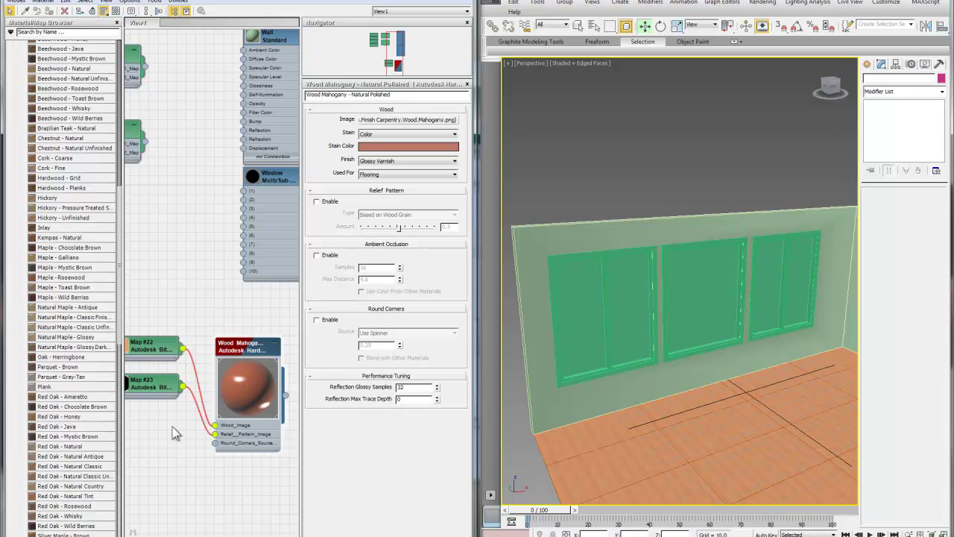
Rename the mahogany material as Floor.
middle_drag(173, 434, 200, 442)
scroll(227, 328, down, 8)
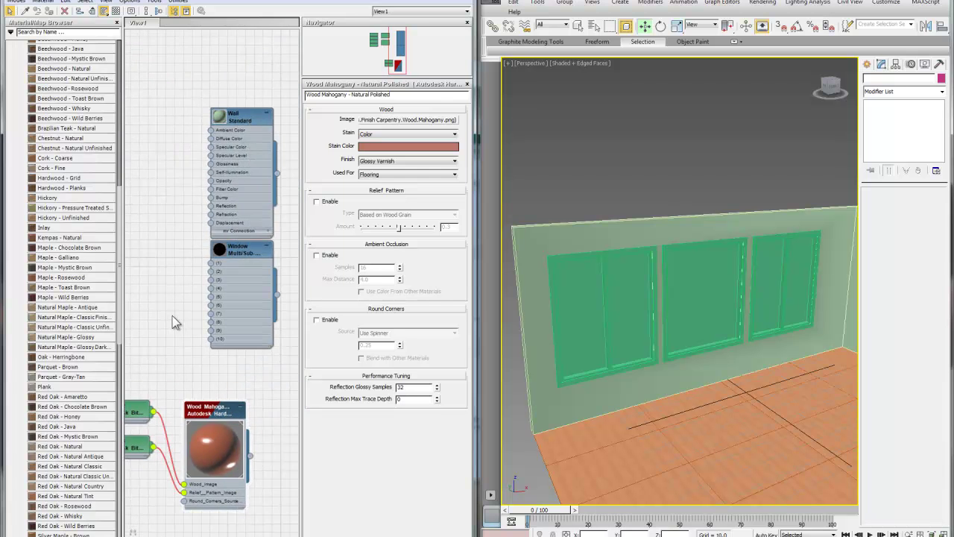
scroll(228, 322, up, 8)
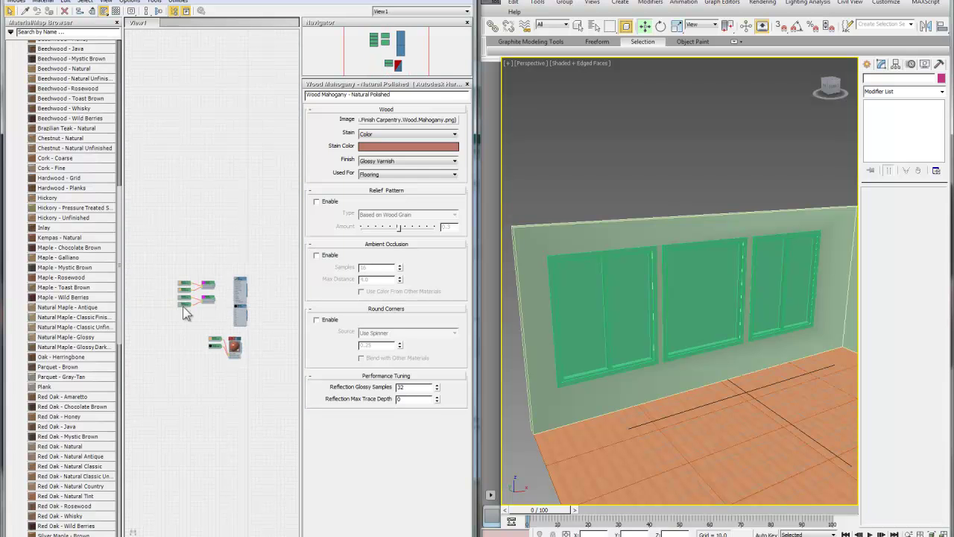
middle_drag(165, 330, 163, 330)
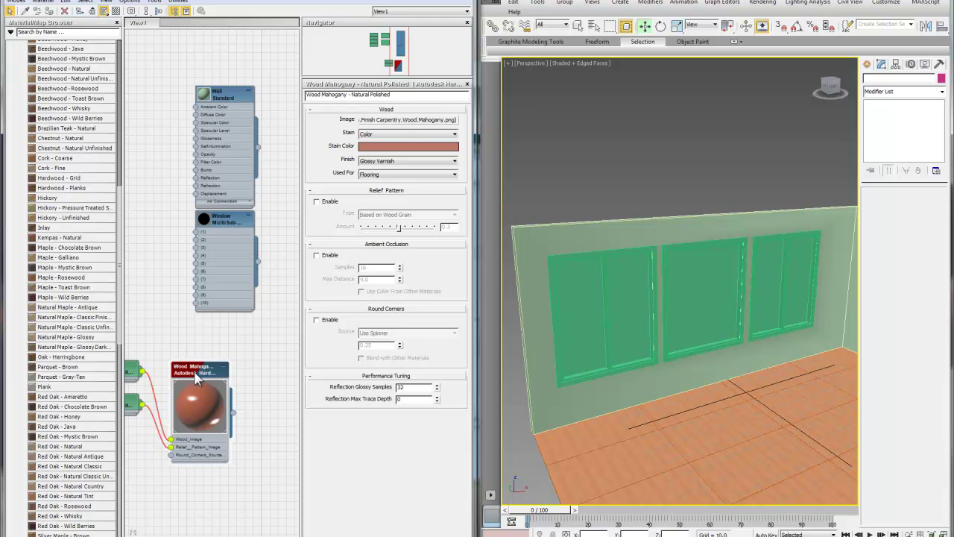
drag(428, 95, 239, 84)
text(Floor)
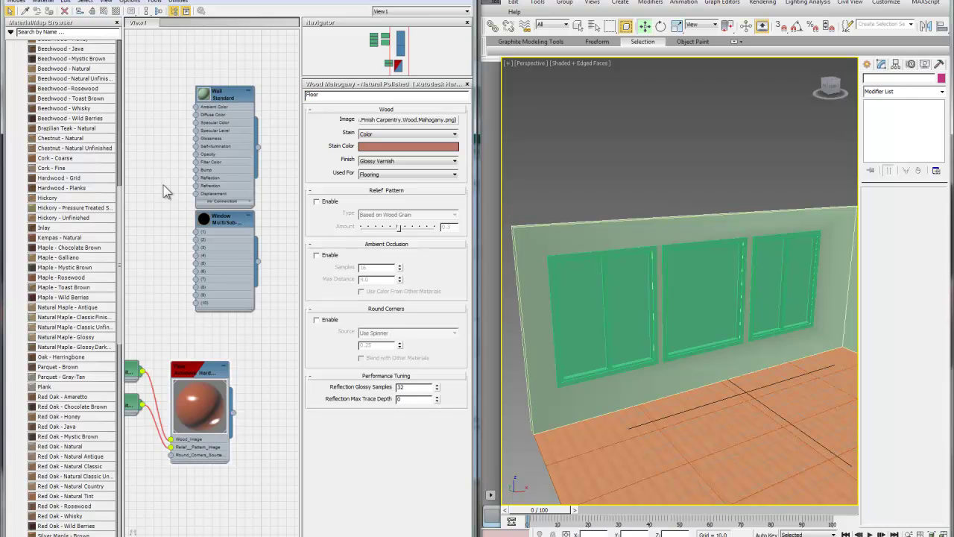
Delete the unused map nodes Map #16 to Map #21 and lay out the remaining nodes in a vertical arrangement.
click(148, 12)
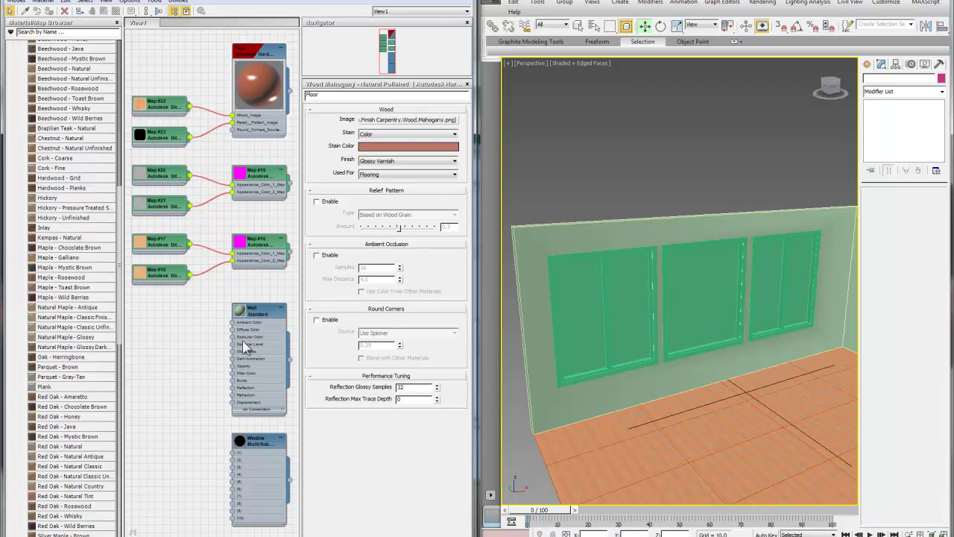
scroll(242, 340, up, 3)
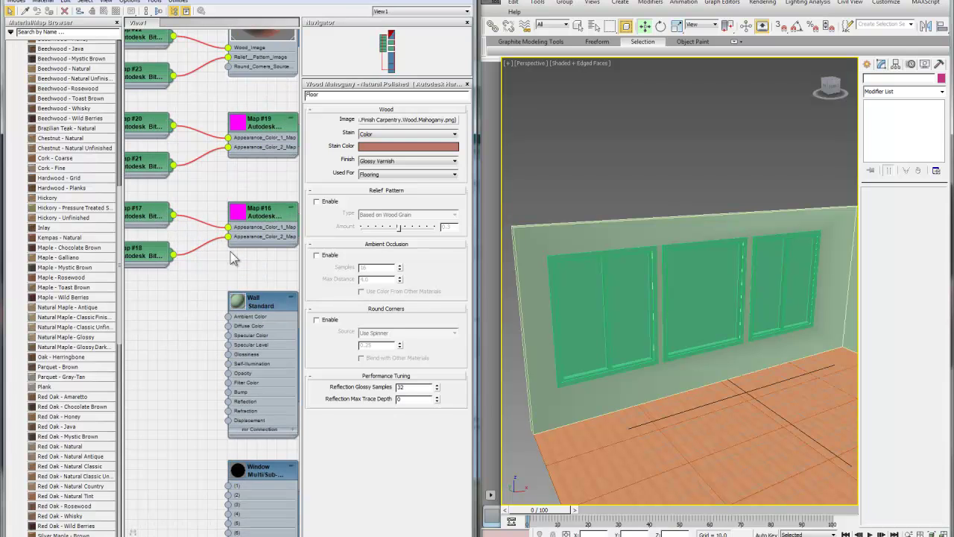
click(263, 137)
key(Delete)
click(266, 212)
key(Delete)
click(165, 133)
key(Delete)
click(165, 173)
key(Delete)
click(165, 211)
key(Delete)
click(156, 249)
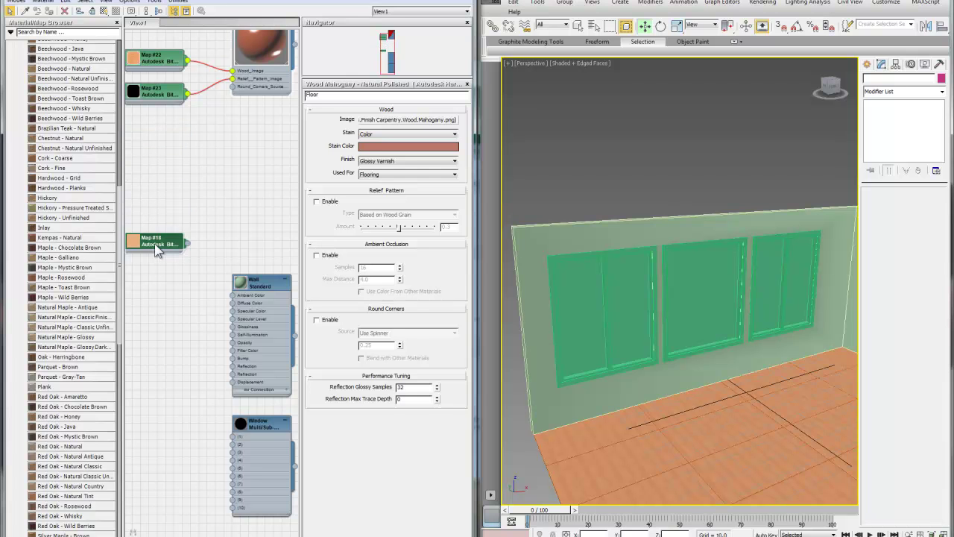
click(146, 11)
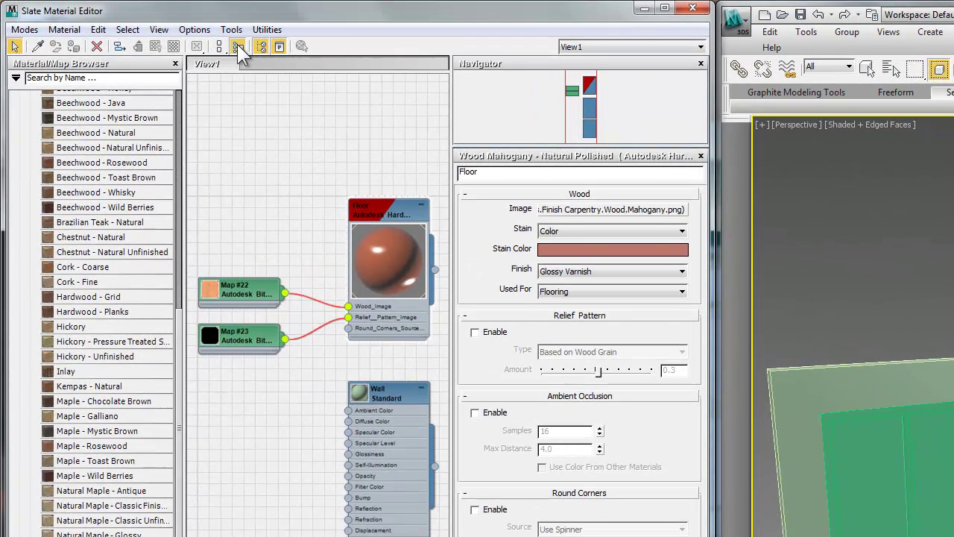
Try laying out all nodes horizontally and return them to the vertical layout.
click(223, 47)
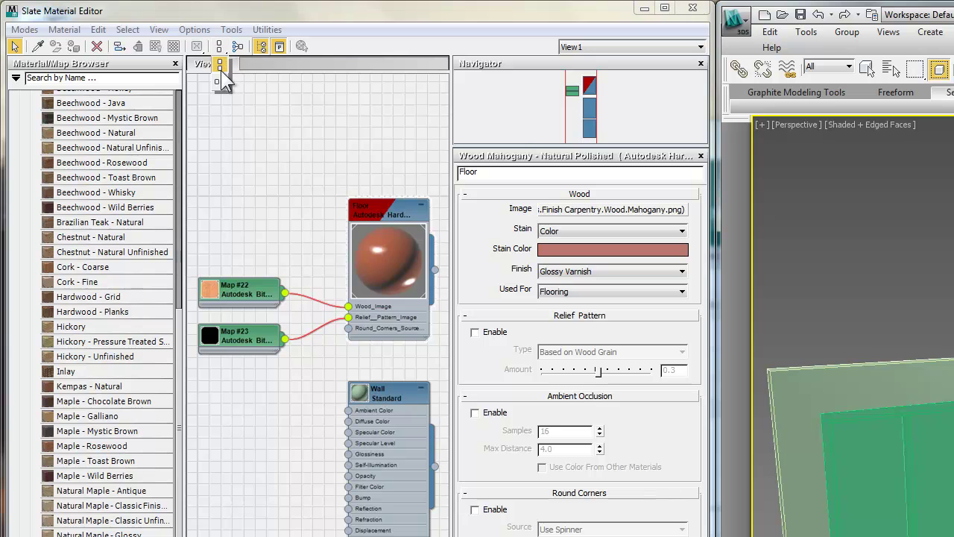
click(219, 81)
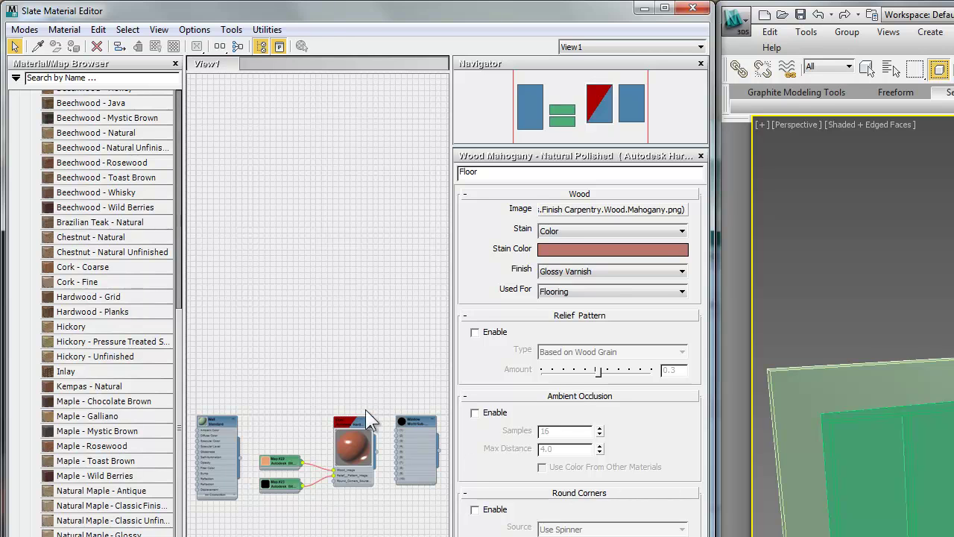
drag(222, 46, 224, 64)
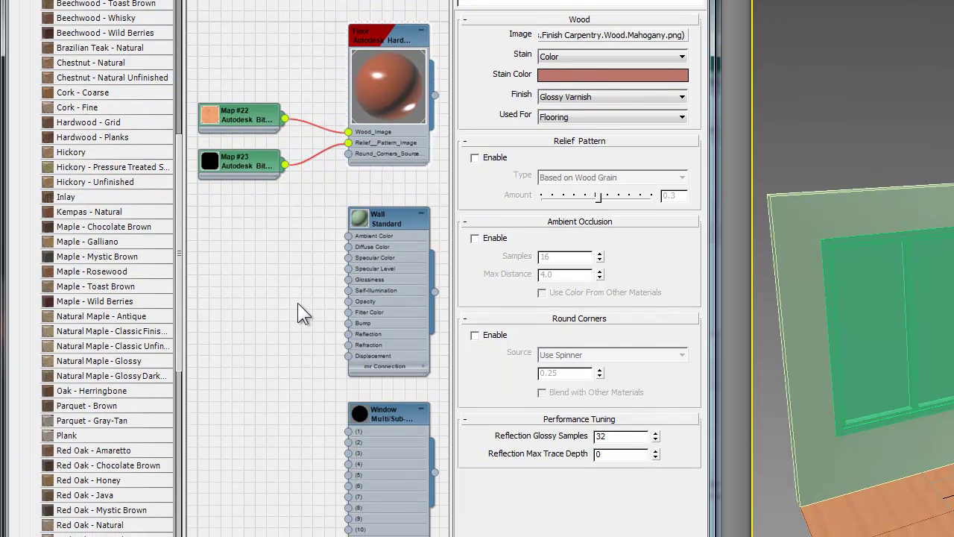
Open the Window Multi/Sub-Object material's parameters and set its number of sub-materials to 5.
middle_drag(297, 477, 200, 391)
double_click(300, 328)
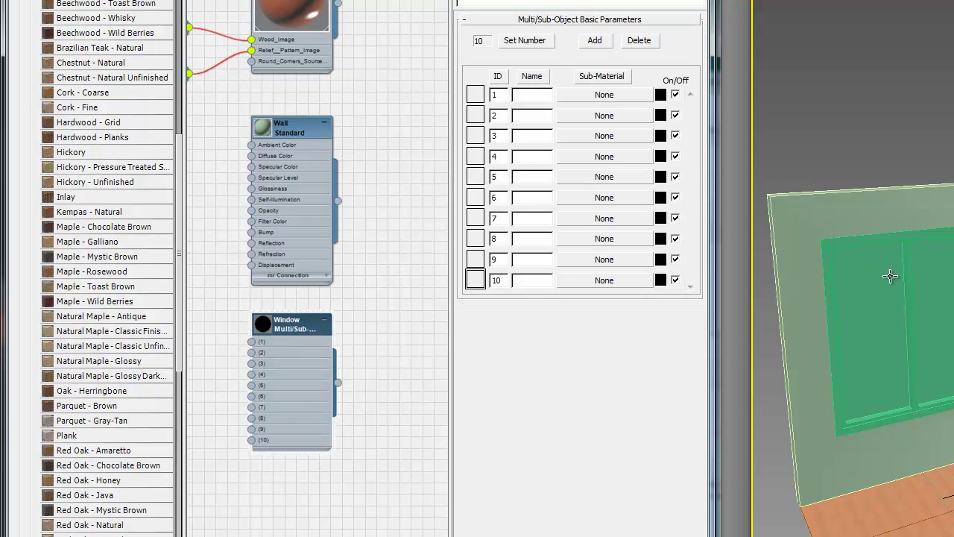
click(523, 41)
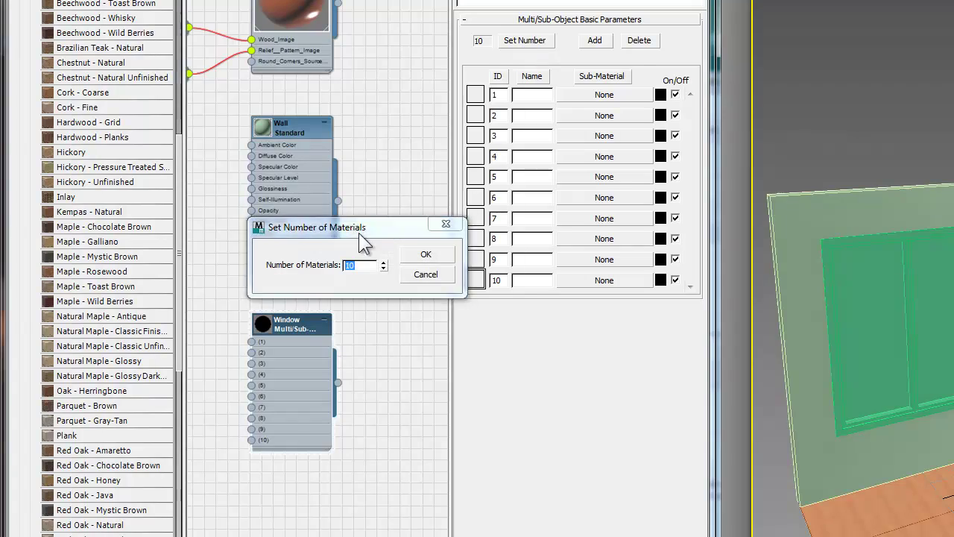
text(5)
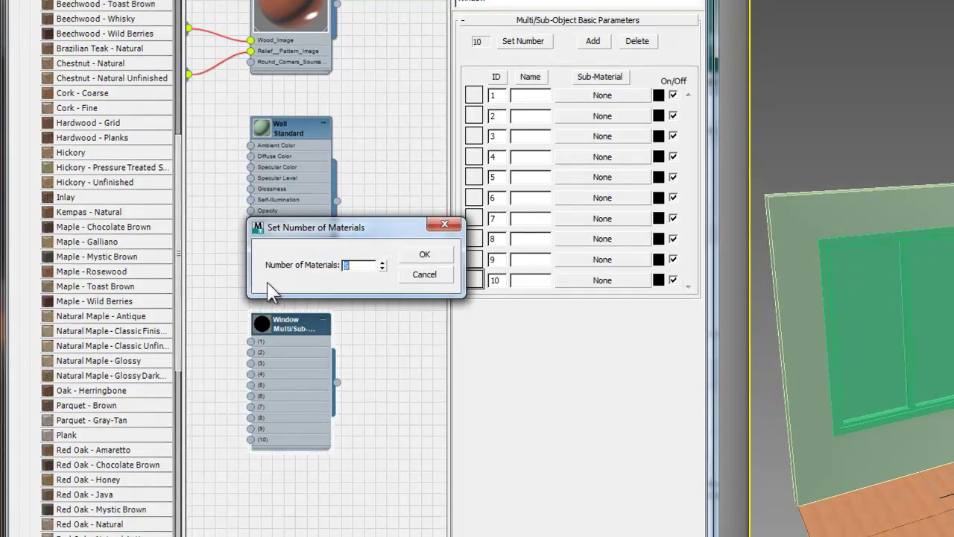
key(Return)
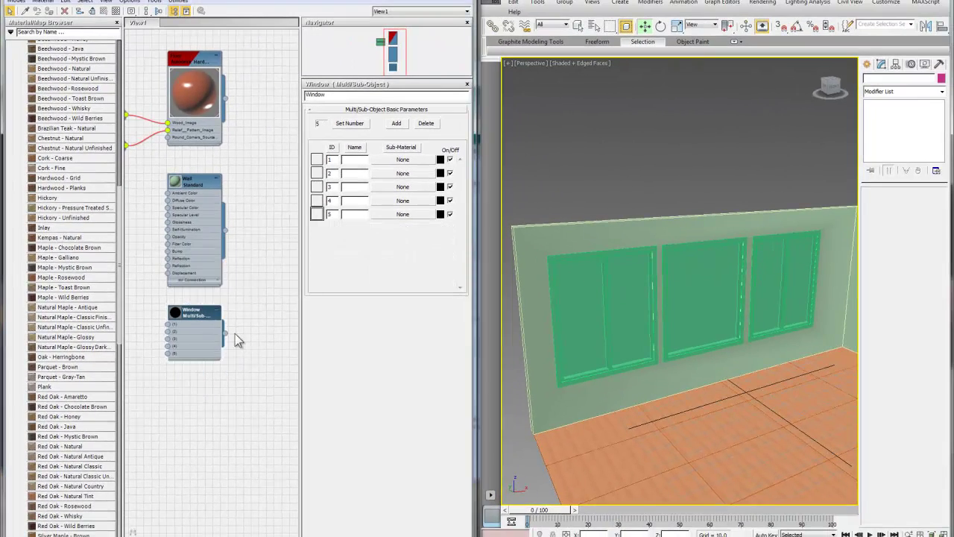
Assign the Window material to all three windows in the wall.
drag(225, 332, 584, 325)
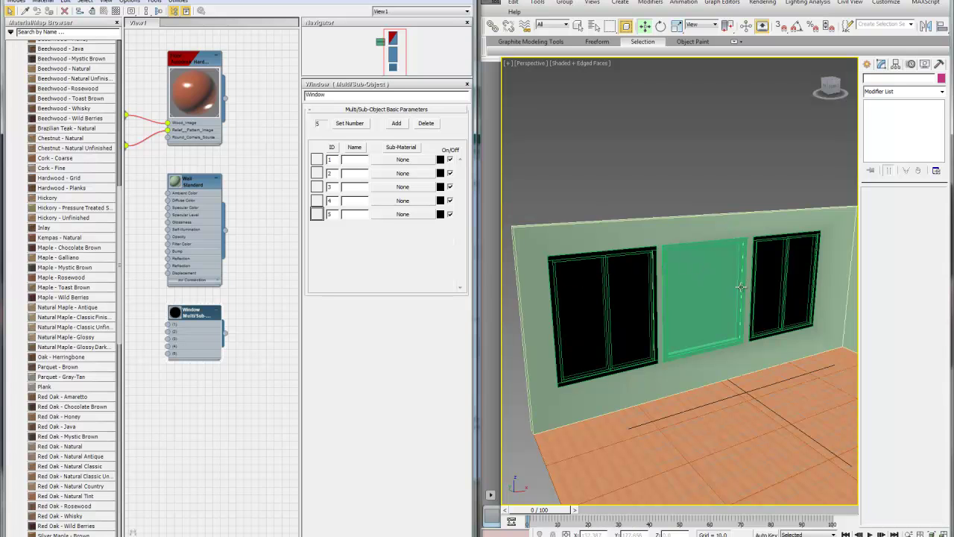
drag(226, 336, 694, 294)
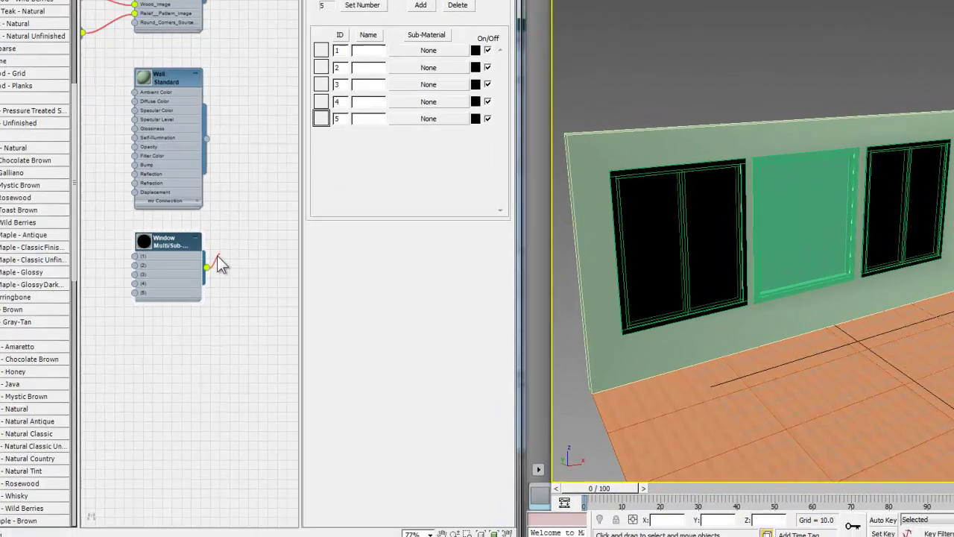
drag(887, 135, 902, 139)
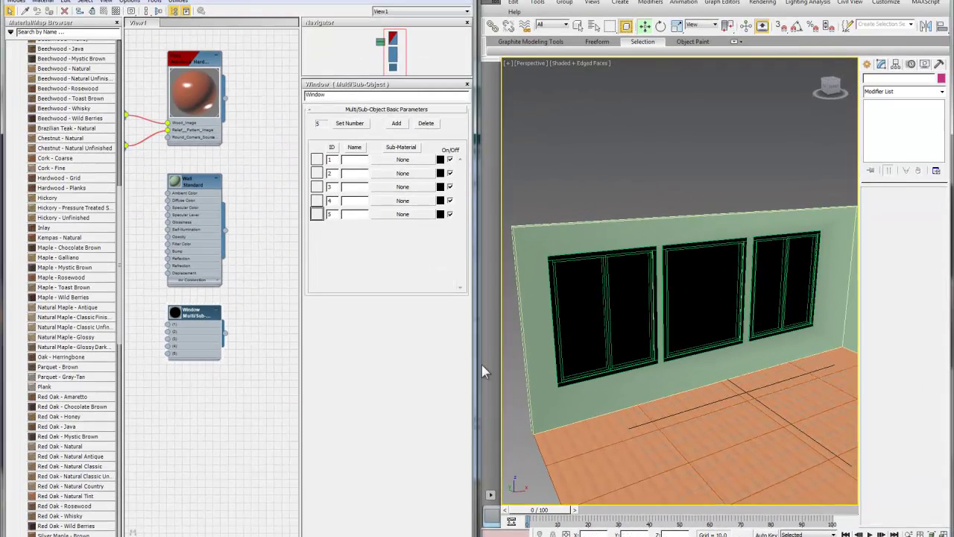
Name the Window material's sub-material 1 "inside frame" and sub-material 2 "outside frame".
scroll(254, 332, up, 3)
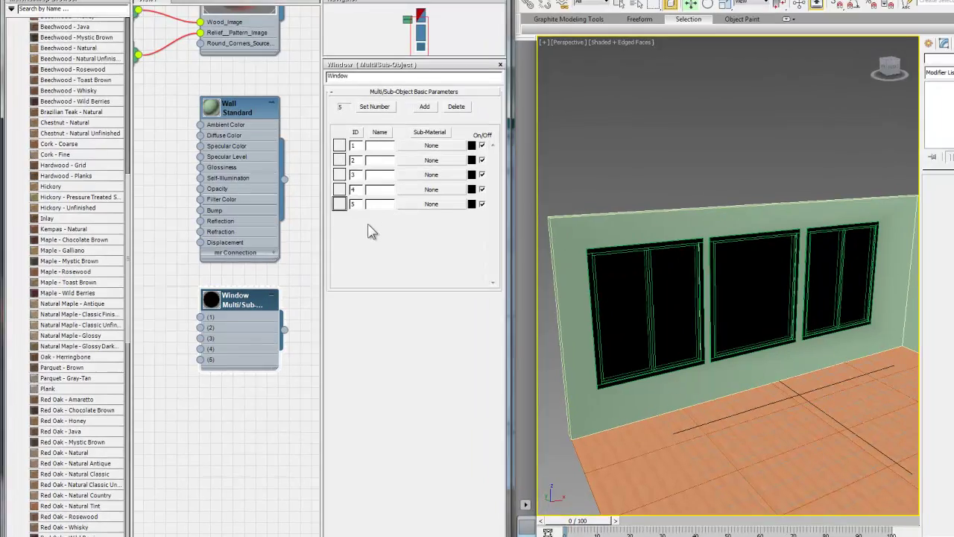
text(ins)
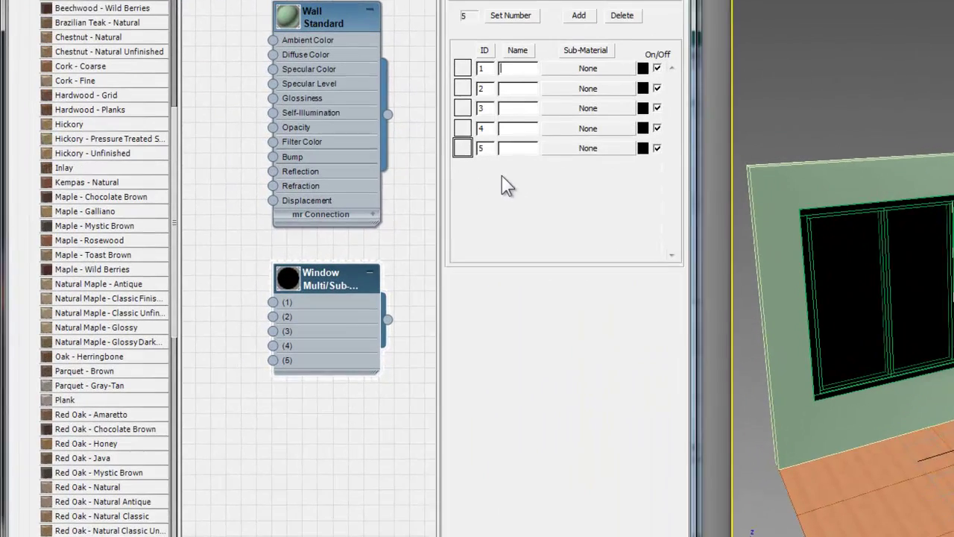
text(ide frame)
key(Tab)
key(Tab)
key(Tab)
text(out)
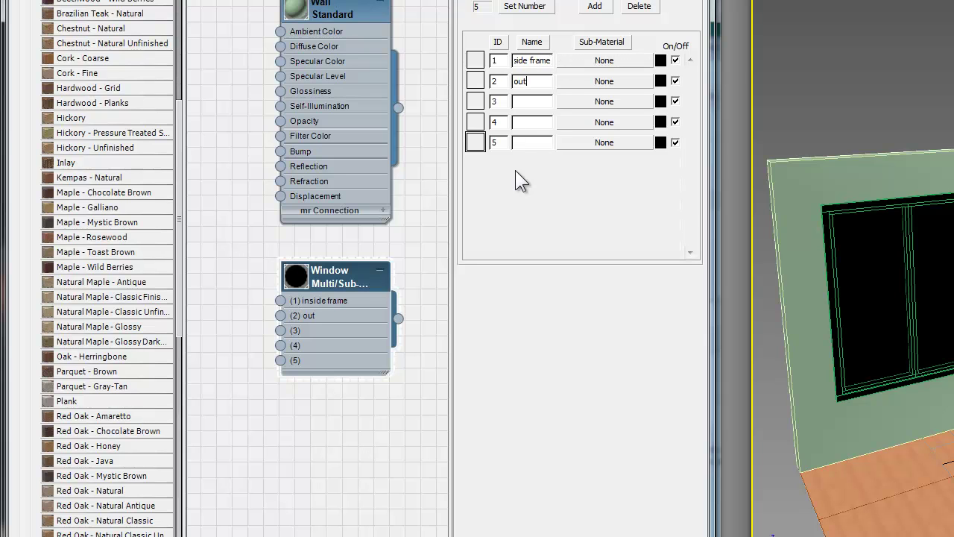
text(side frame)
Name the Window material's sub-material 3 "glass" and sub-material 4 "molding".
key(Tab)
key(Tab)
key(Tab)
text(glass)
key(Tab)
key(Tab)
key(Tab)
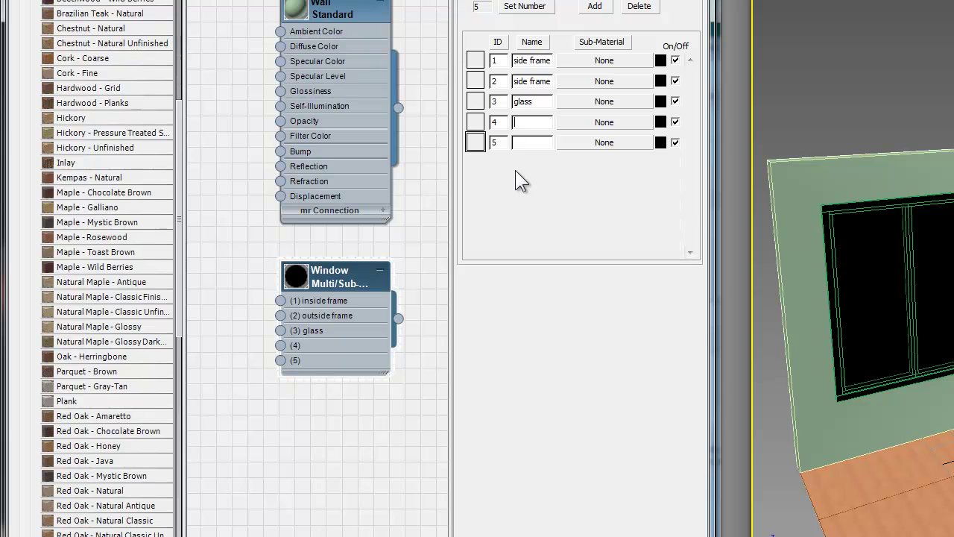
text(molding)
key(Tab)
key(BackSpace)
Assign the Autodesk library wood Birch - Natural Polished to the Window material's sub-material 1.
click(621, 58)
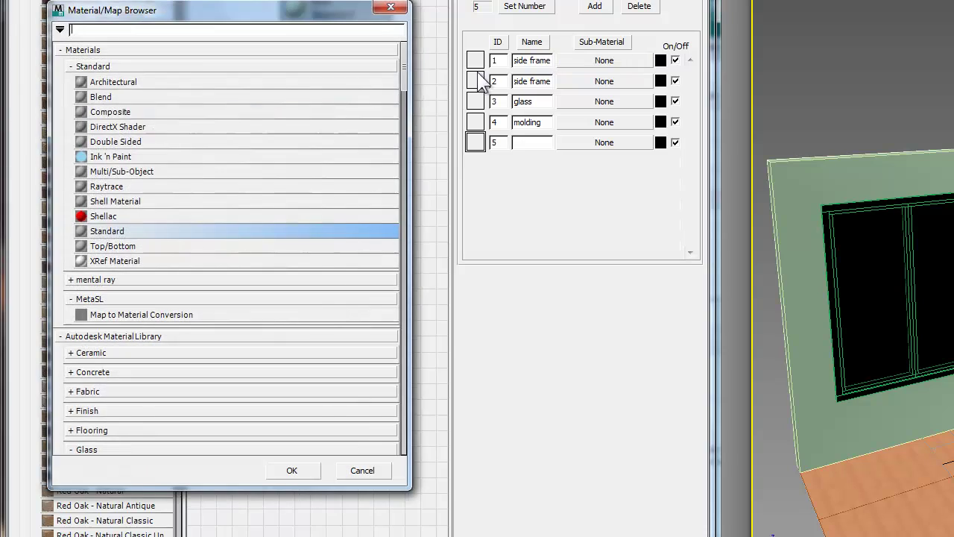
click(69, 66)
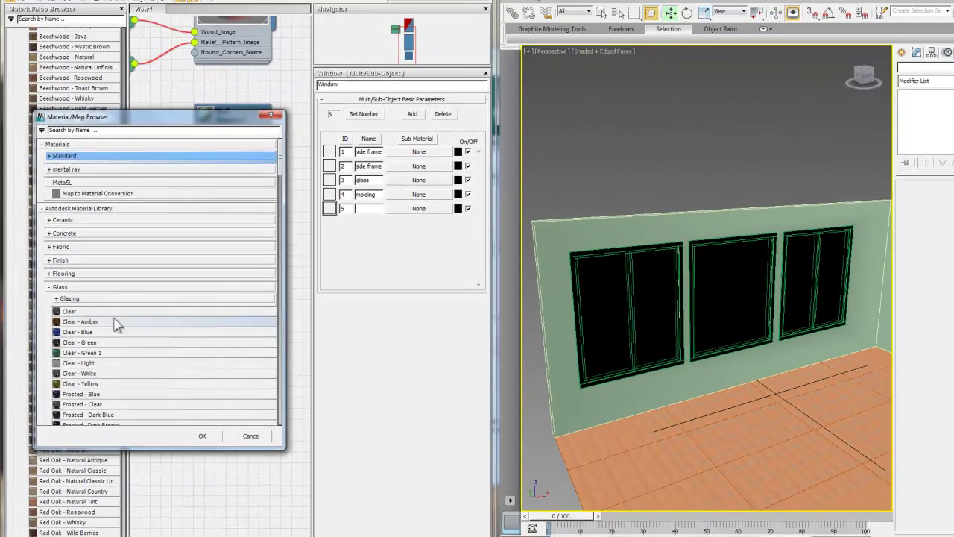
scroll(117, 298, down, 15)
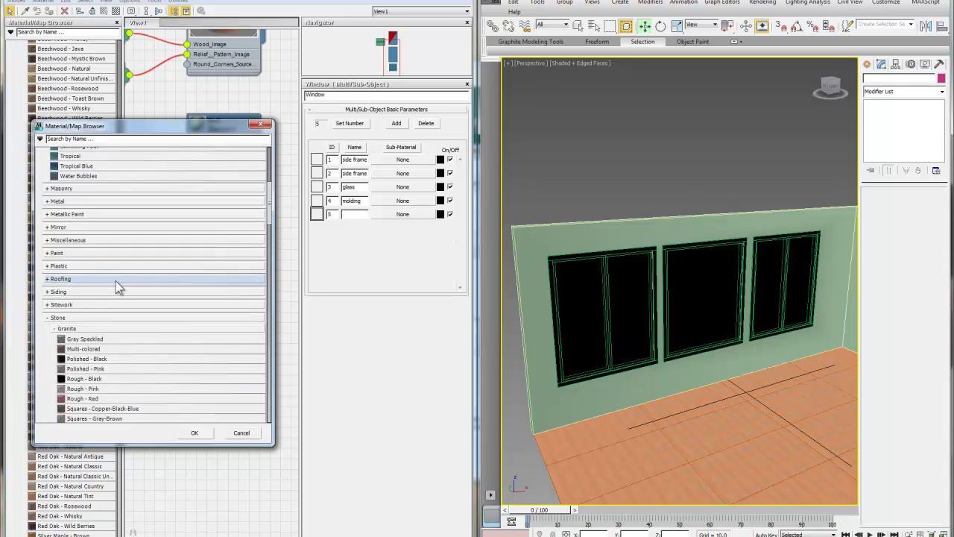
scroll(117, 285, down, 5)
click(56, 186)
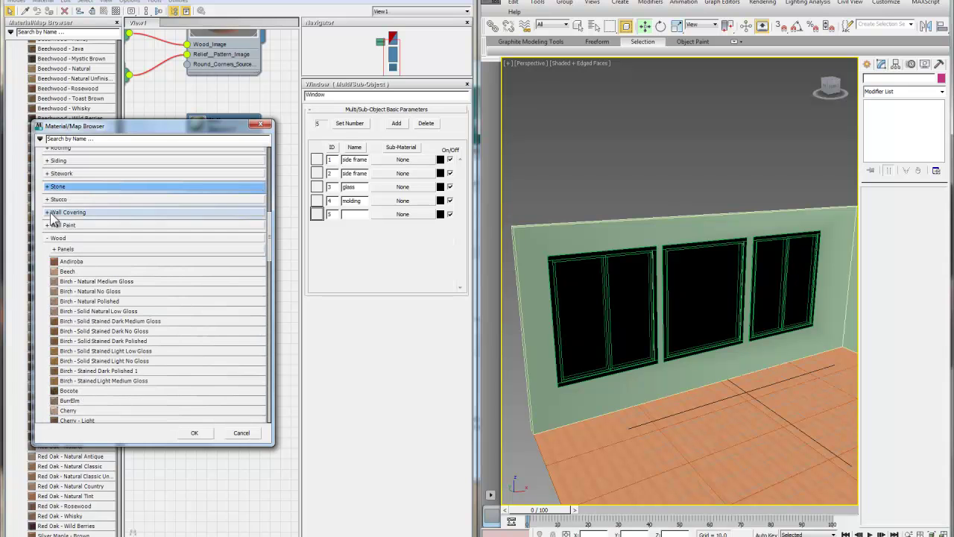
scroll(112, 250, down, 4)
click(58, 203)
click(58, 202)
scroll(102, 284, down, 1)
scroll(102, 268, down, 5)
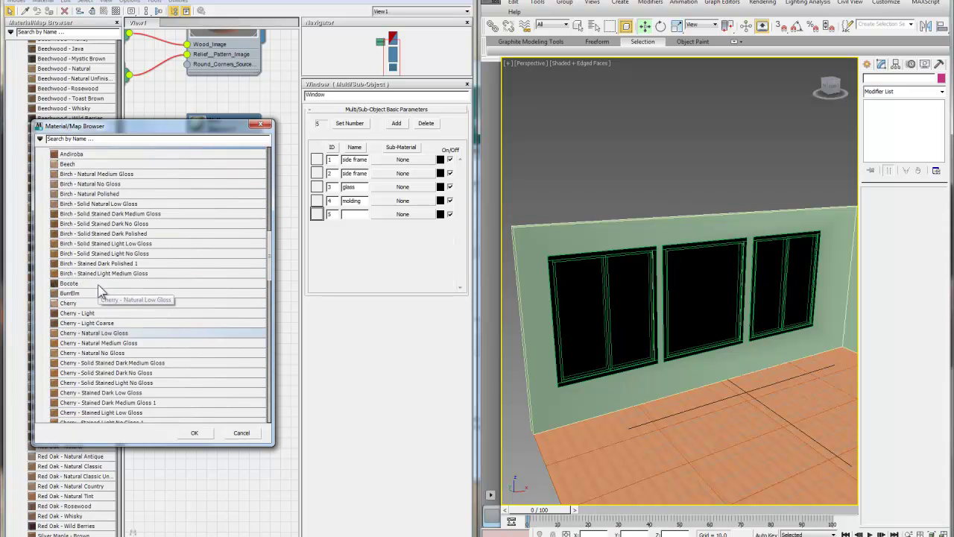
scroll(101, 291, up, 5)
click(120, 222)
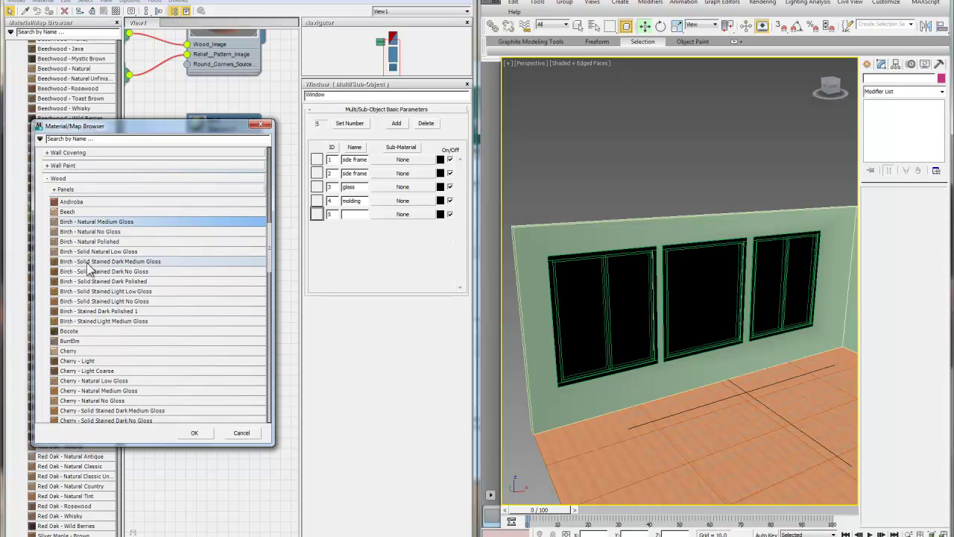
double_click(122, 243)
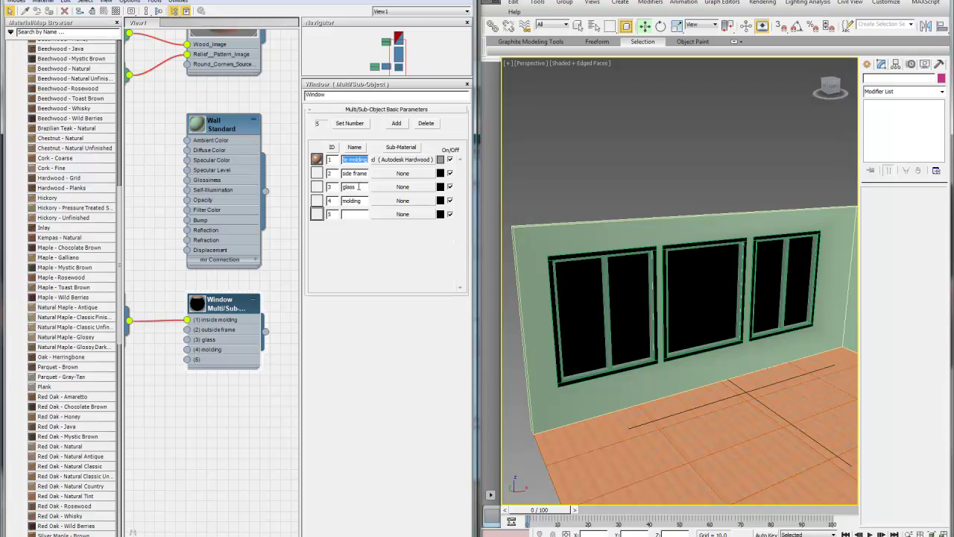
Assign the wood Birch - Solid Stained Dark No Gloss to sub-material 2, outside frame.
scroll(636, 311, up, 6)
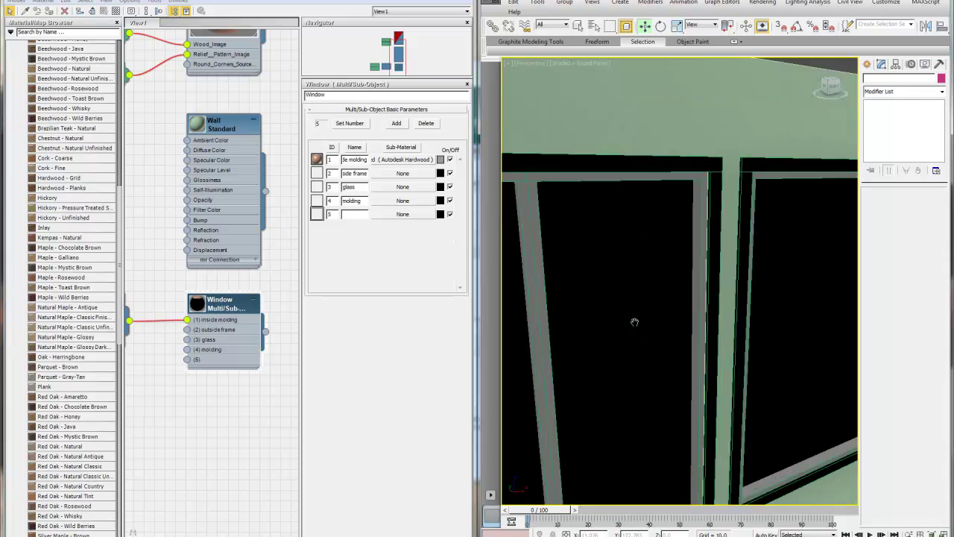
scroll(751, 285, down, 6)
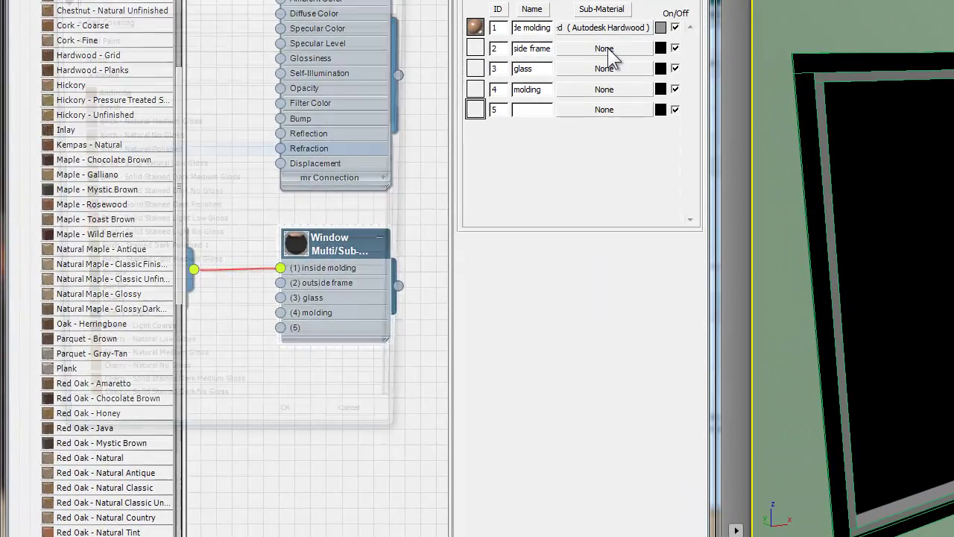
click(416, 167)
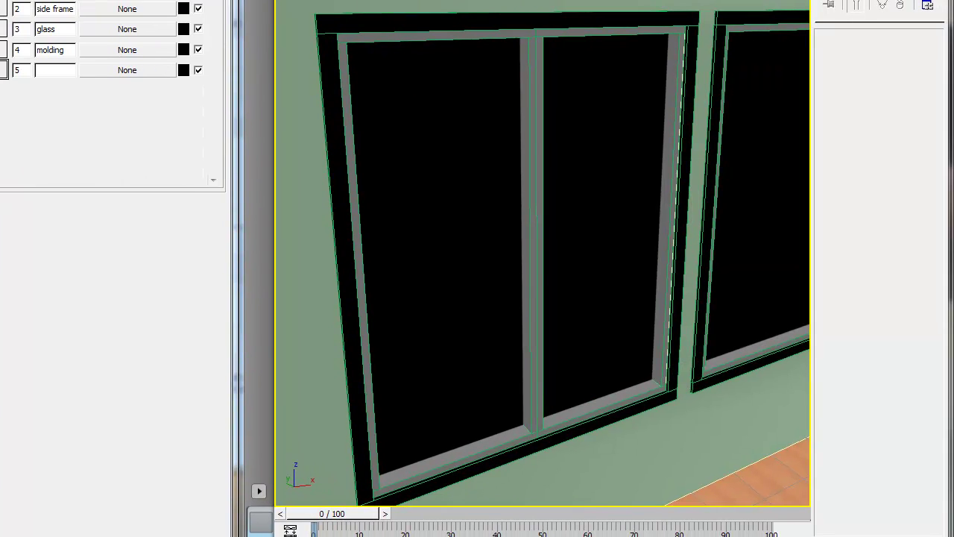
key(ctrl+r)
drag(500, 270, 613, 262)
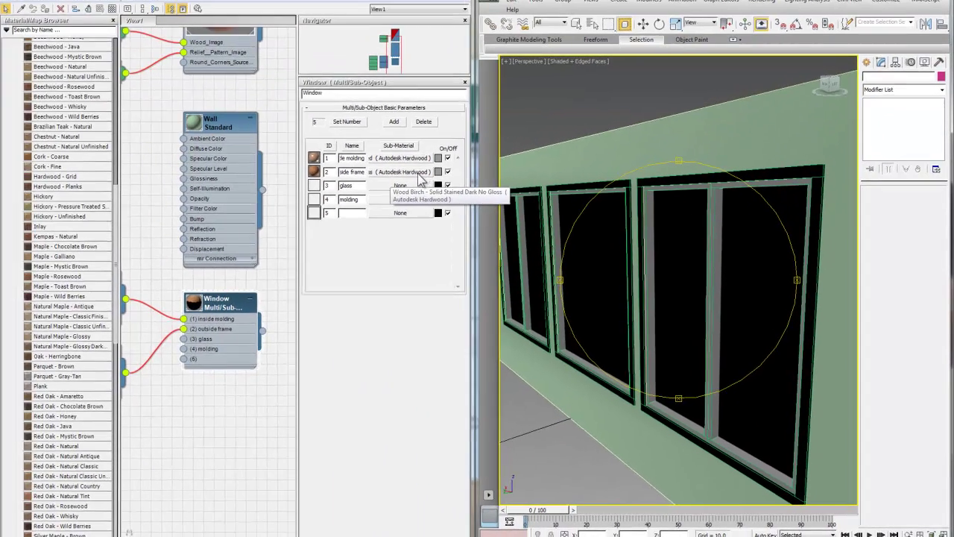
Inspect the outside frame's wood material parameters, including its Used For setting, and check the window frames from both sides of the wall.
click(417, 174)
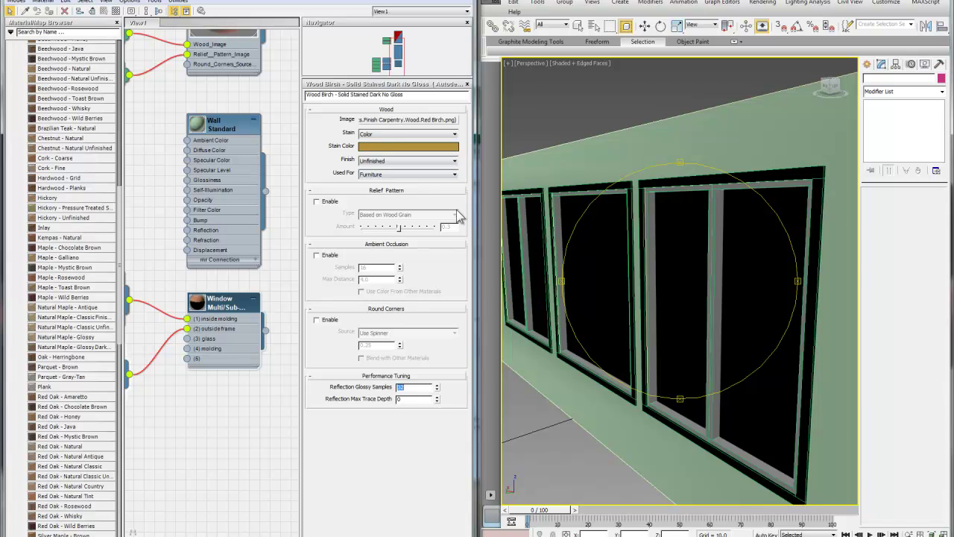
click(428, 177)
click(416, 180)
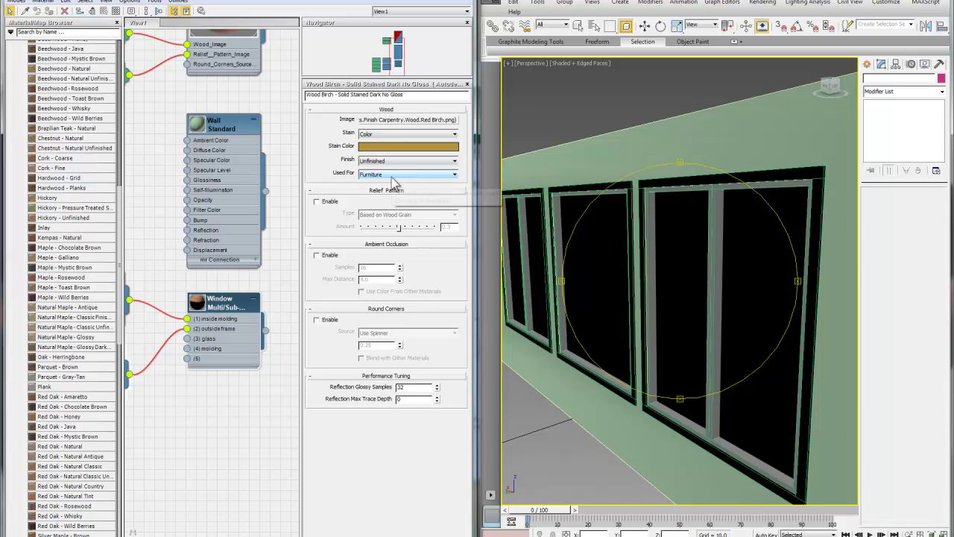
right_click(649, 193)
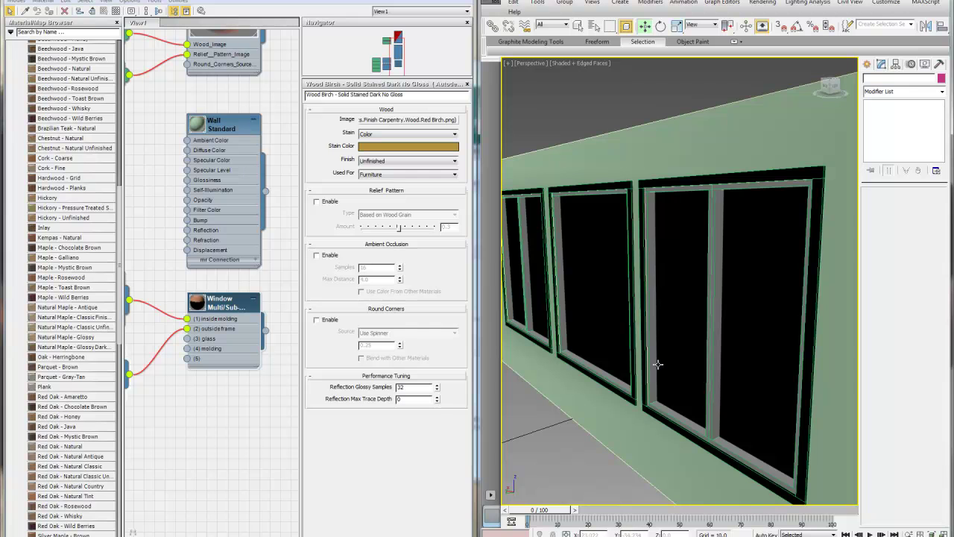
key(ctrl+r)
drag(693, 375, 585, 317)
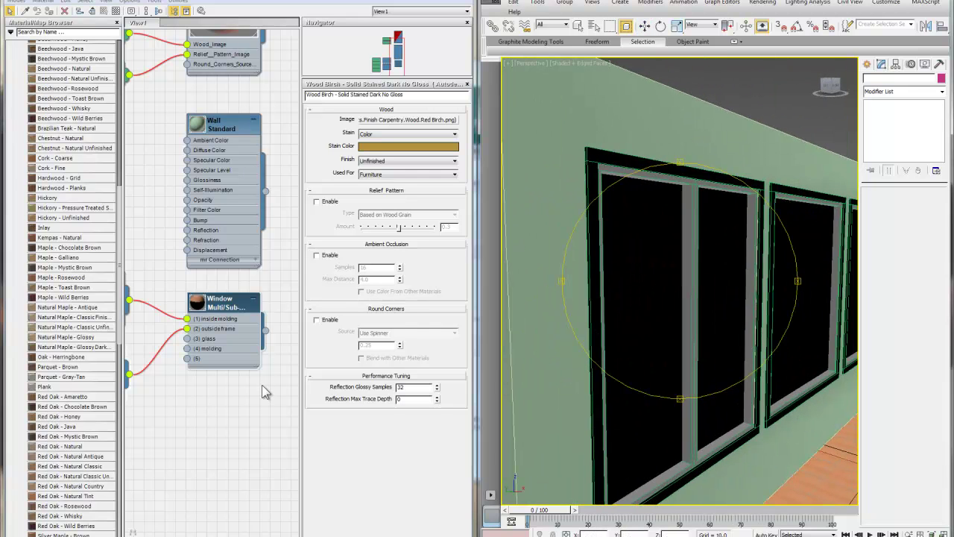
right_click(262, 385)
Return to the Window material's parameters and select Clear from the Autodesk glass materials for sub-material 3.
double_click(224, 301)
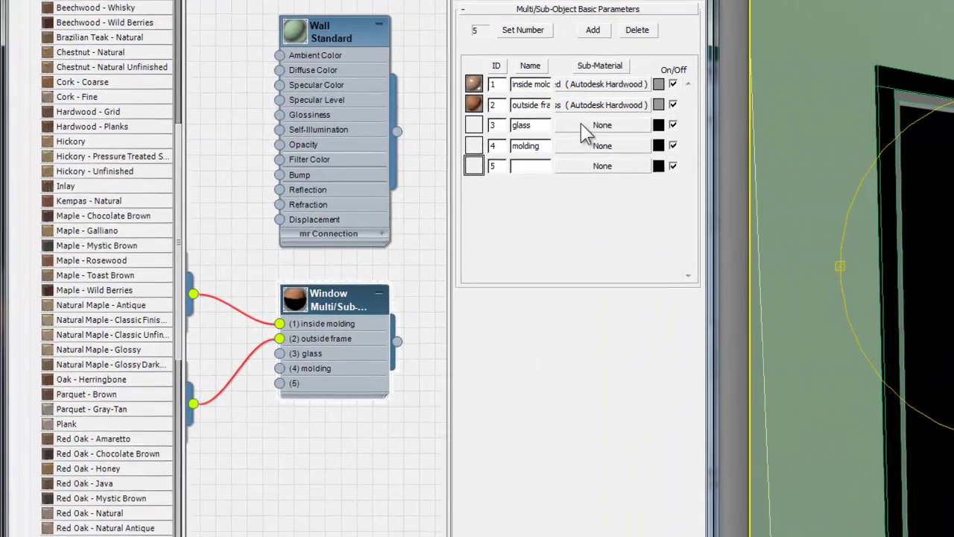
click(584, 124)
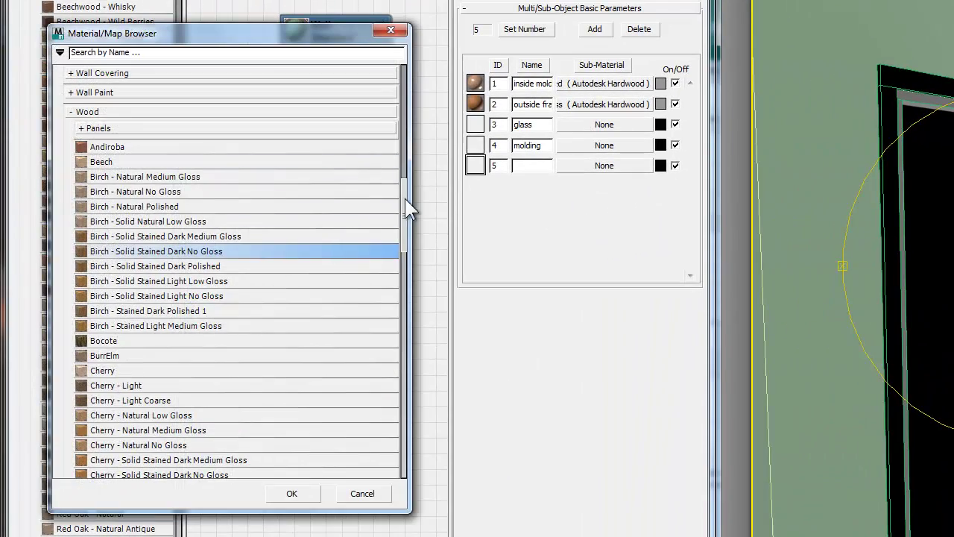
drag(407, 211, 410, 156)
scroll(155, 229, up, 8)
click(95, 275)
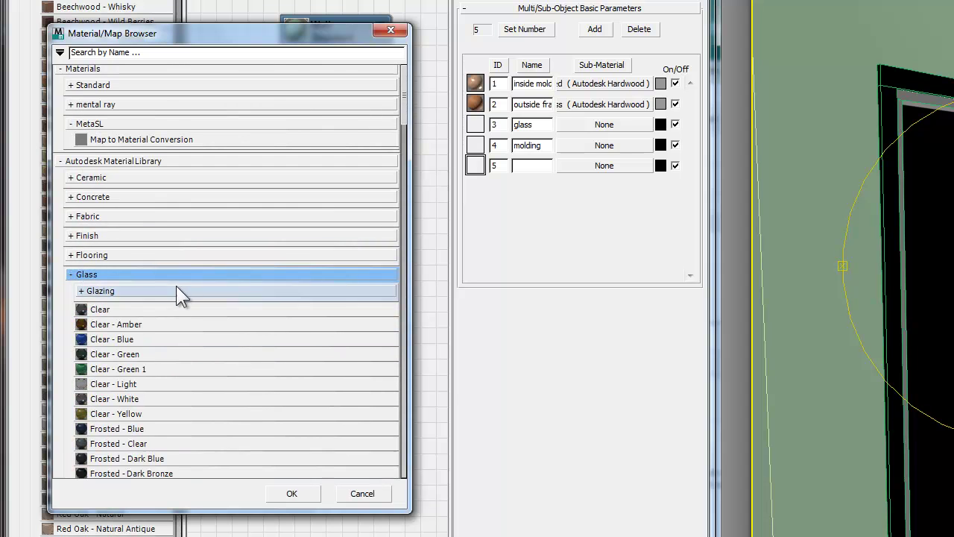
scroll(107, 268, down, 1)
click(126, 273)
Review the other glass types in the library and assign Clear glass to sub-material 3, glass.
scroll(183, 273, down, 4)
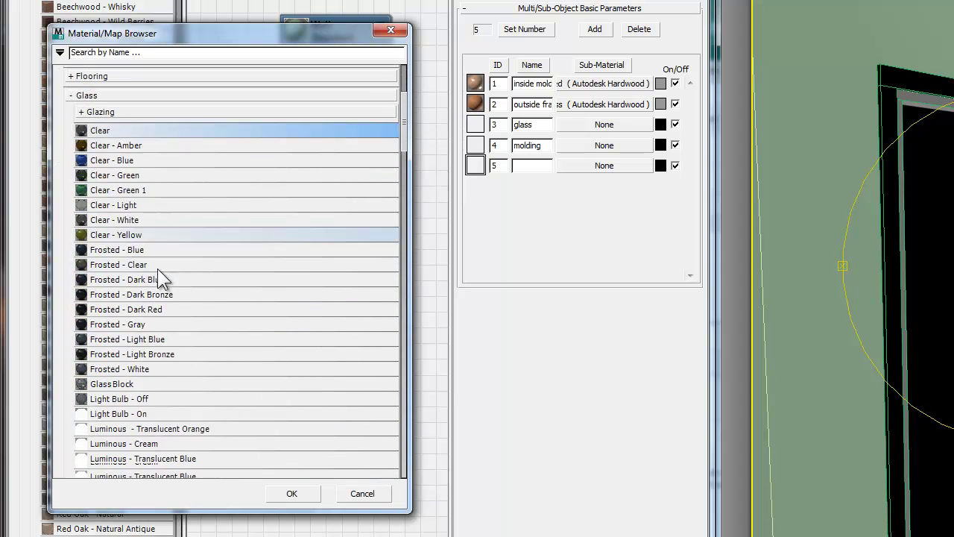
scroll(157, 268, down, 4)
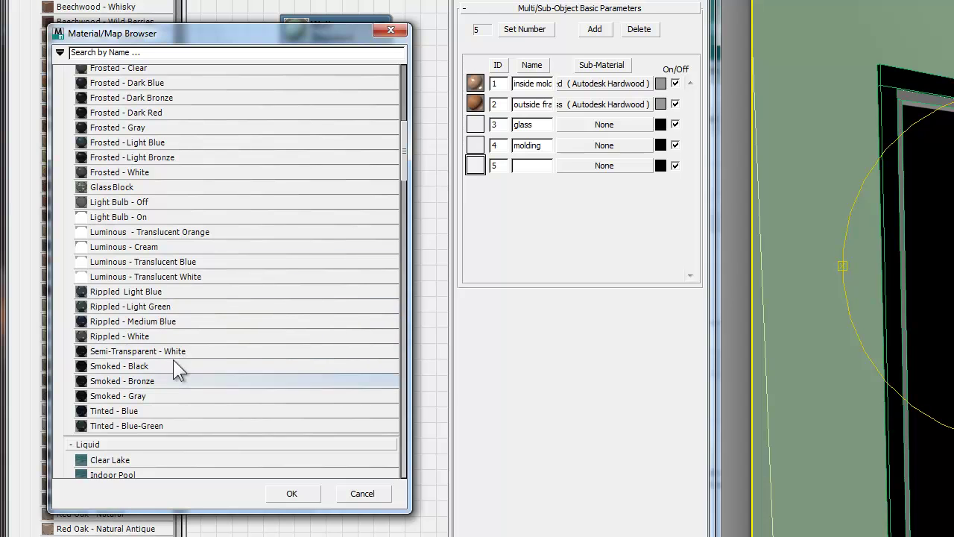
scroll(155, 327, up, 2)
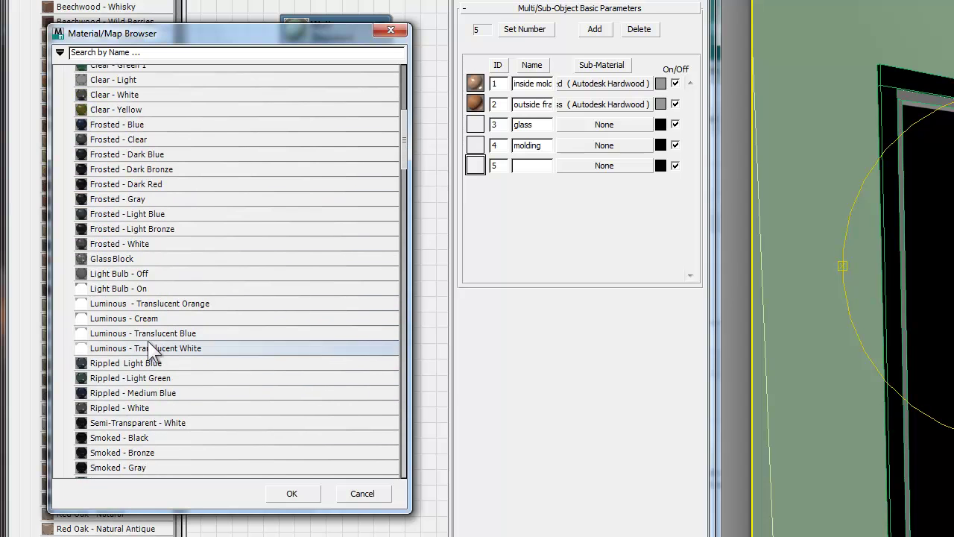
scroll(141, 293, up, 1)
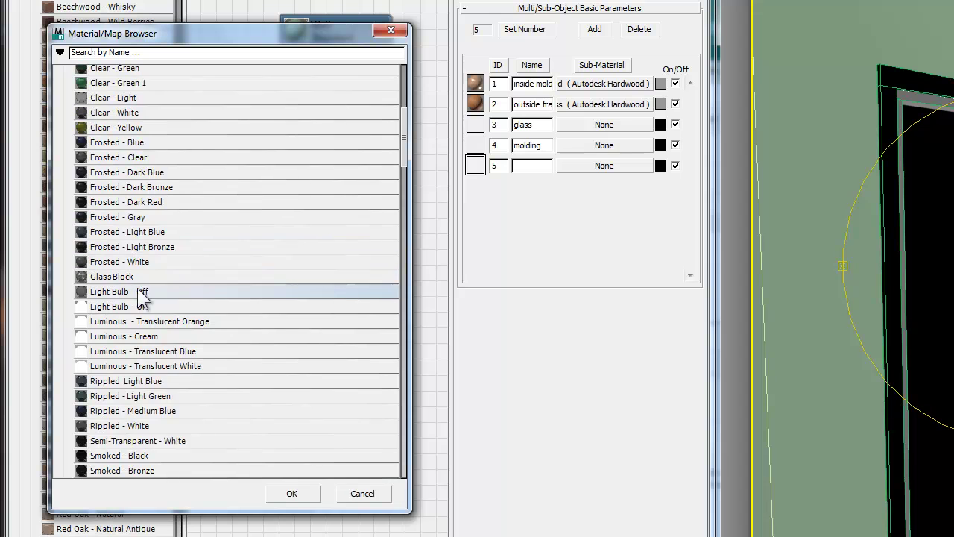
scroll(141, 295, up, 3)
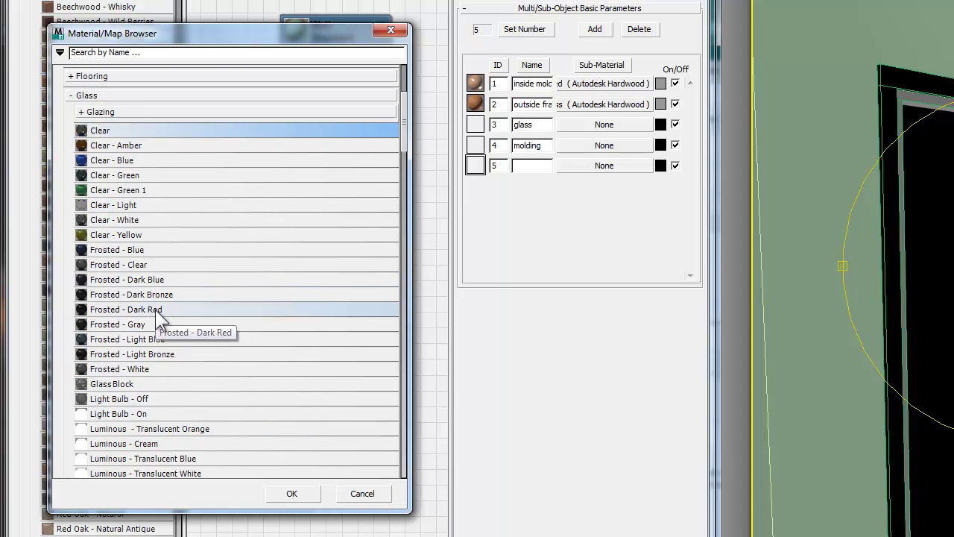
scroll(149, 328, down, 3)
scroll(155, 411, down, 2)
scroll(154, 395, up, 3)
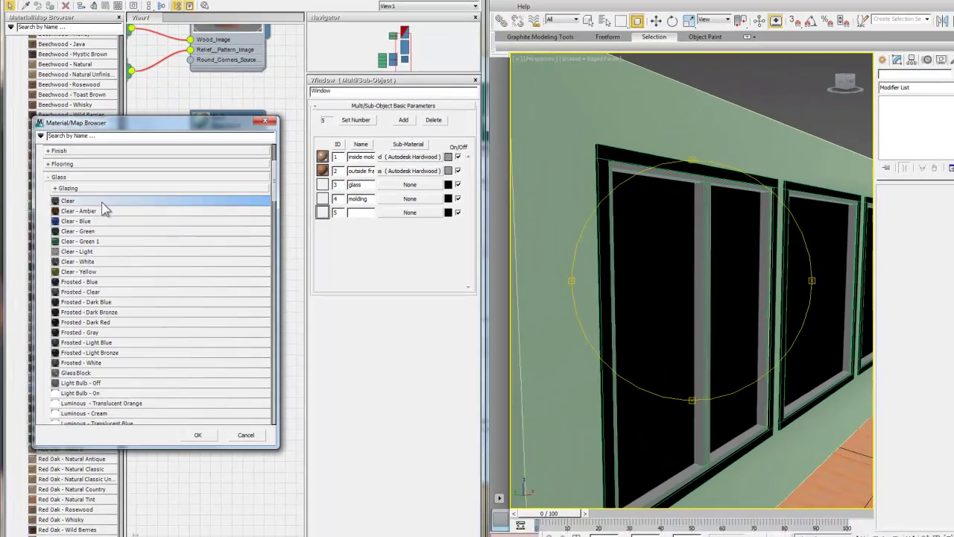
double_click(142, 167)
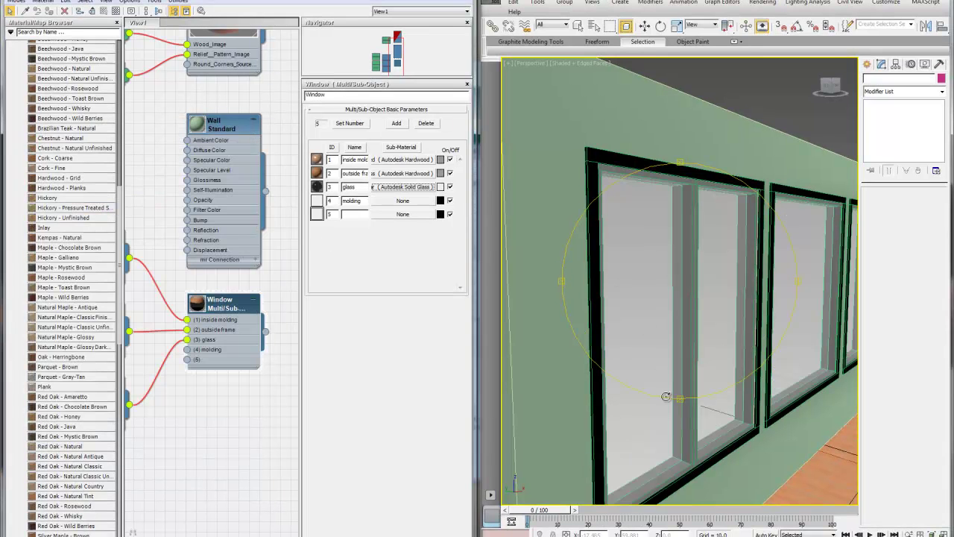
Assign the wood Birch - Natural Polished to sub-material 4, molding, and check the window frames in the viewport.
click(401, 201)
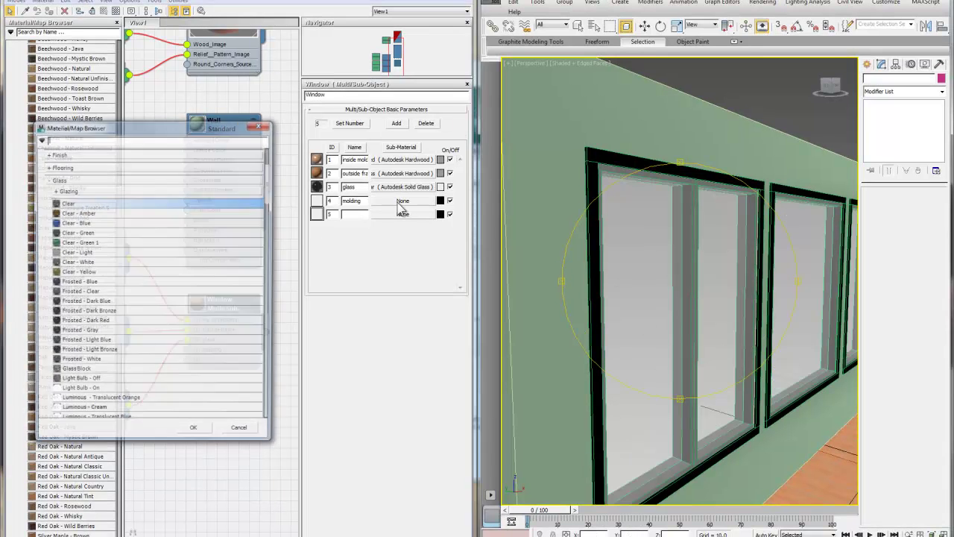
click(61, 180)
scroll(100, 214, down, 10)
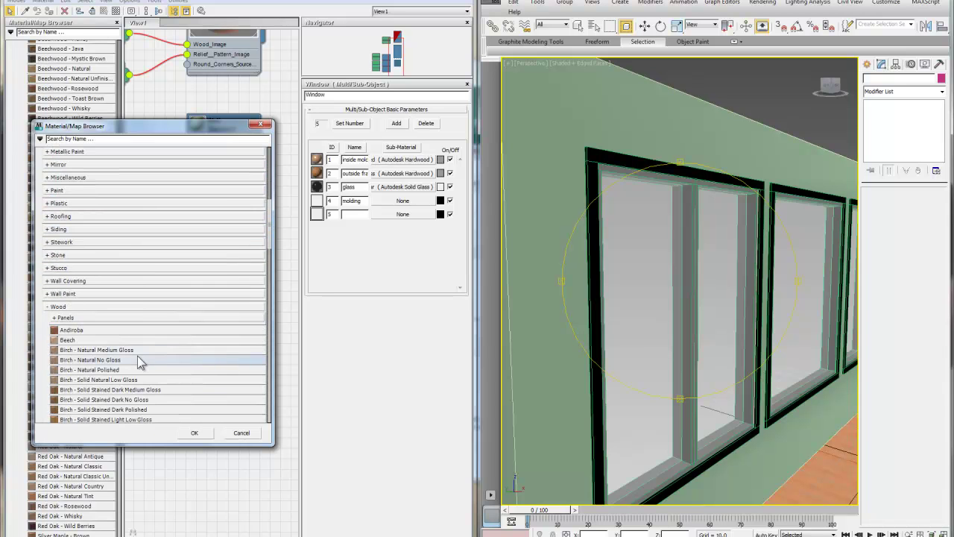
double_click(126, 370)
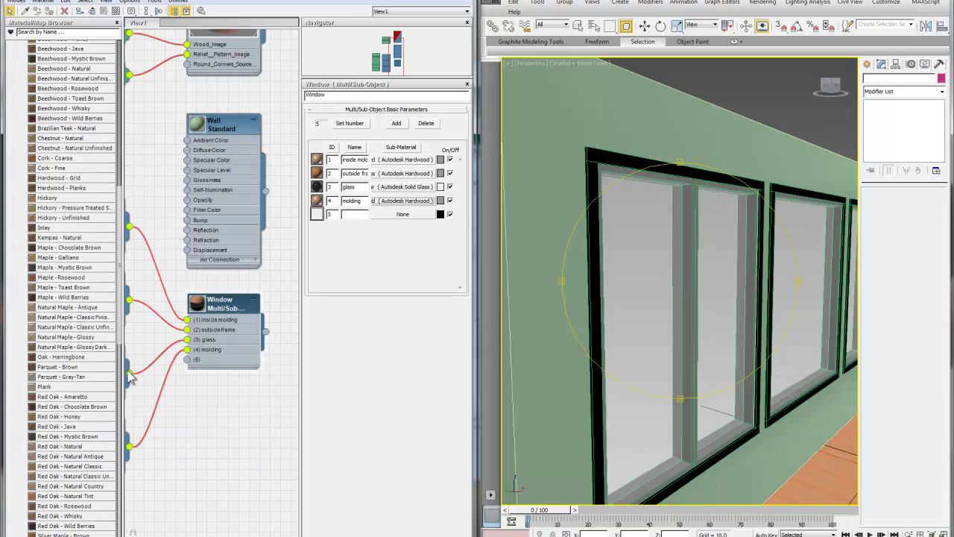
drag(681, 338, 769, 333)
drag(660, 208, 616, 249)
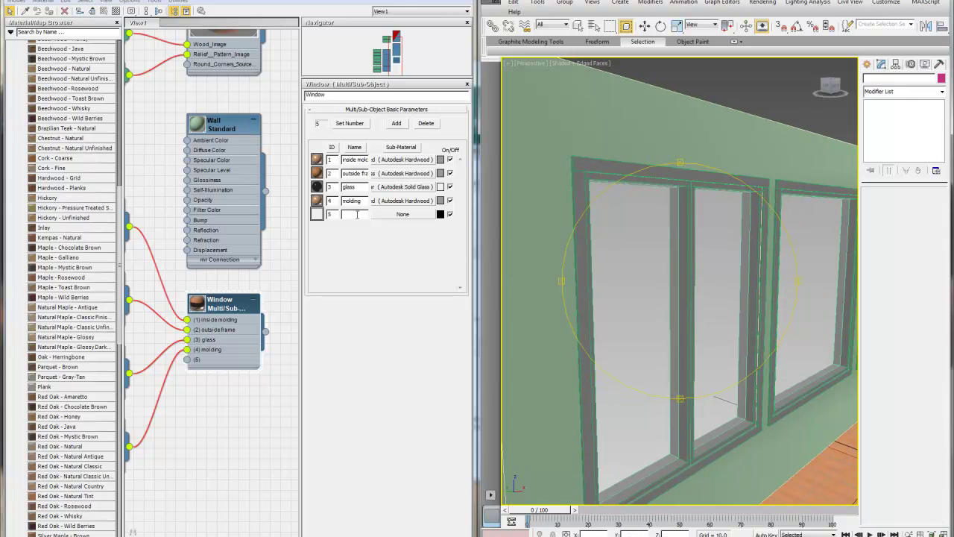
Name the Window material's sub-material 5 "outside frame" and clear the name of sub-material 2.
click(357, 214)
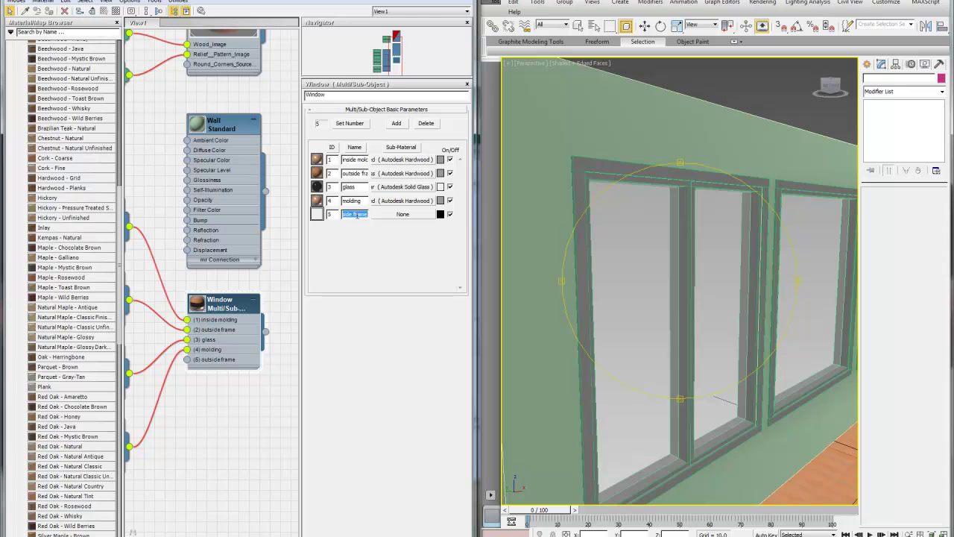
key(BackSpace)
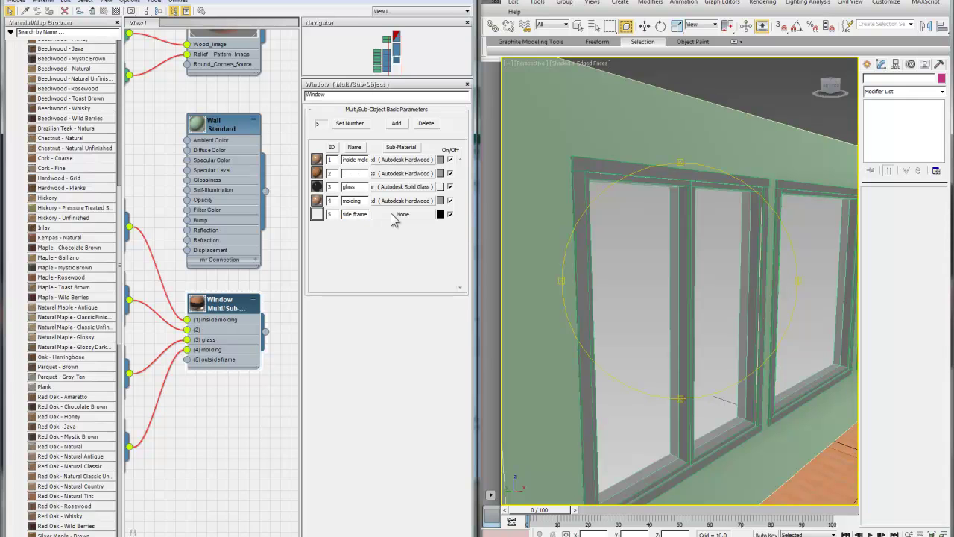
Assign the wood Birch - Solid Stained Dark No Gloss to sub-material 5 and check the windows from both sides of the wall.
click(395, 215)
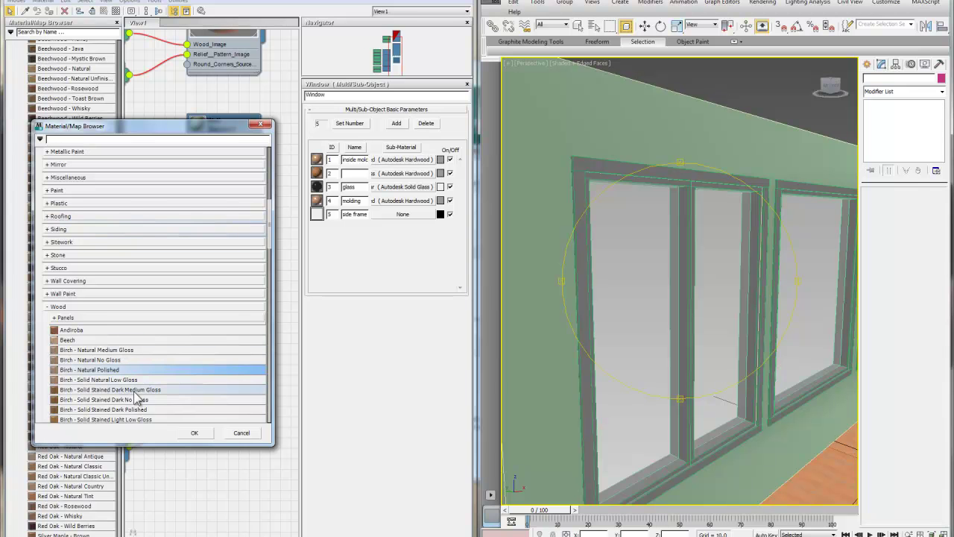
double_click(158, 401)
drag(740, 338, 756, 316)
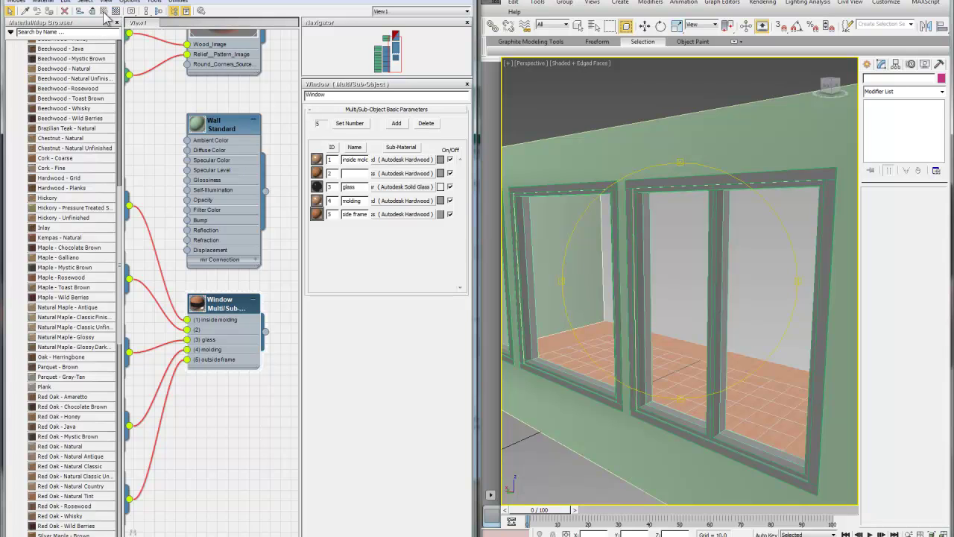
scroll(661, 282, up, 5)
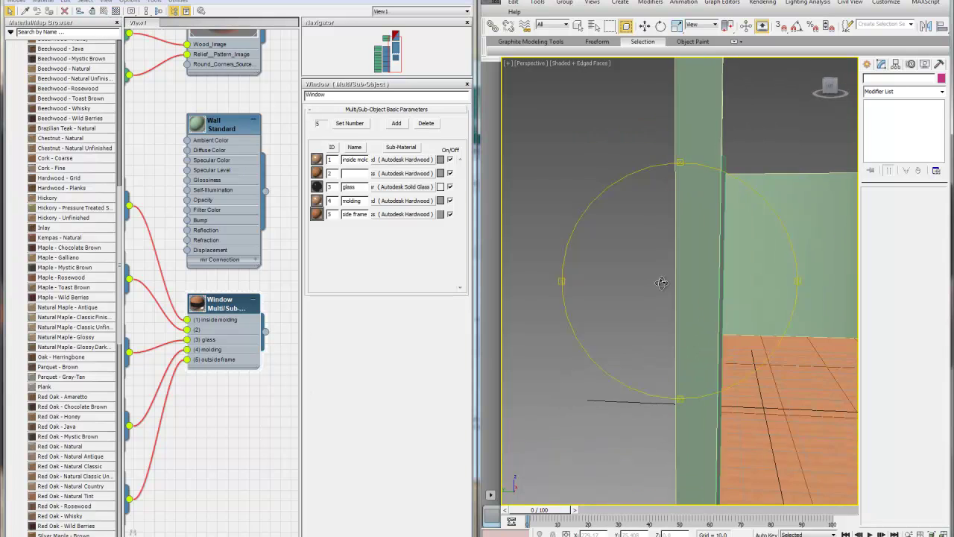
scroll(662, 282, down, 4)
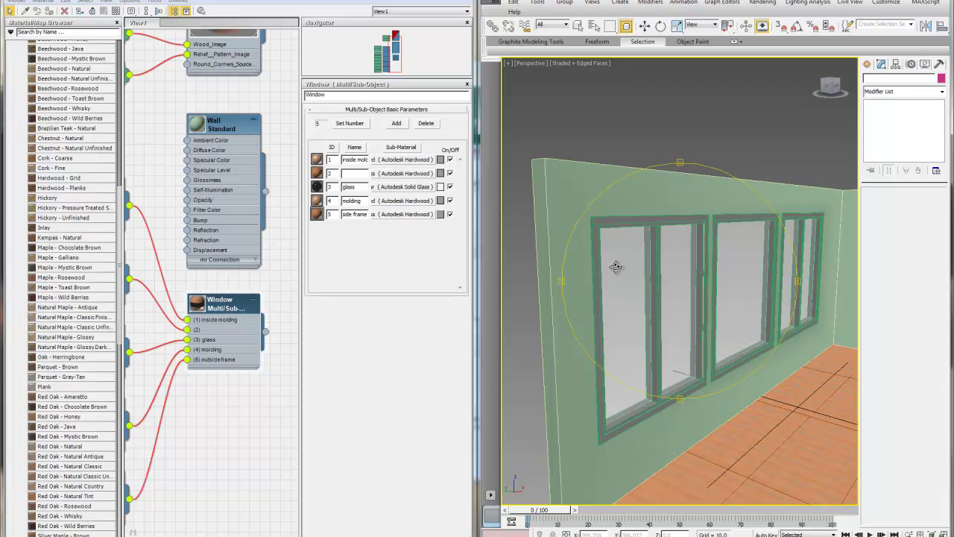
Turn on shaded viewport display for all five sub-materials of the Window material: the four birch woods and the clear glass.
scroll(237, 395, down, 3)
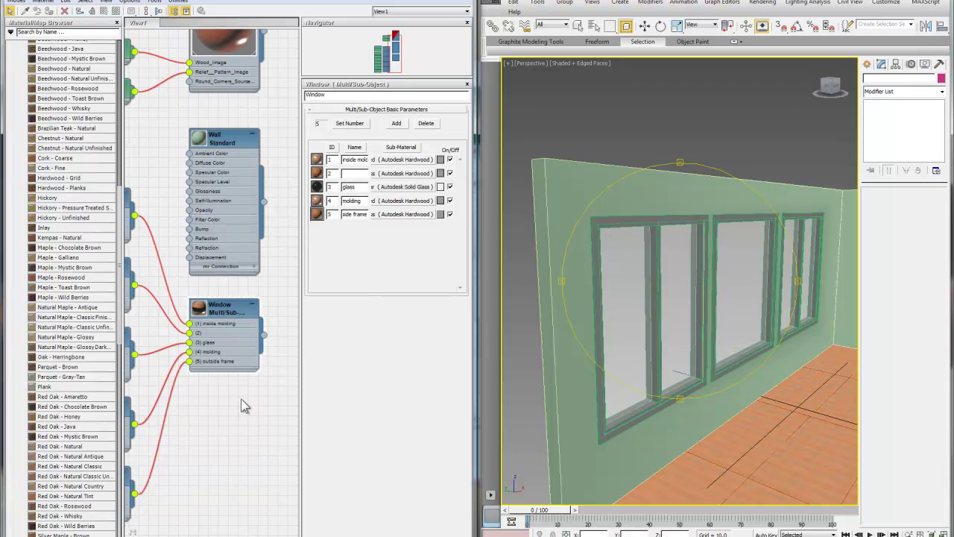
scroll(233, 390, down, 1)
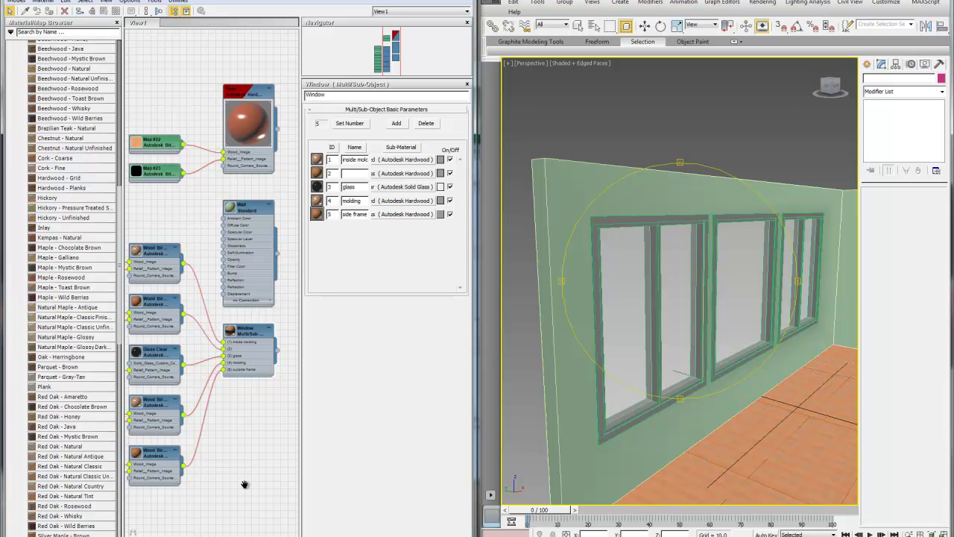
middle_drag(245, 484, 267, 484)
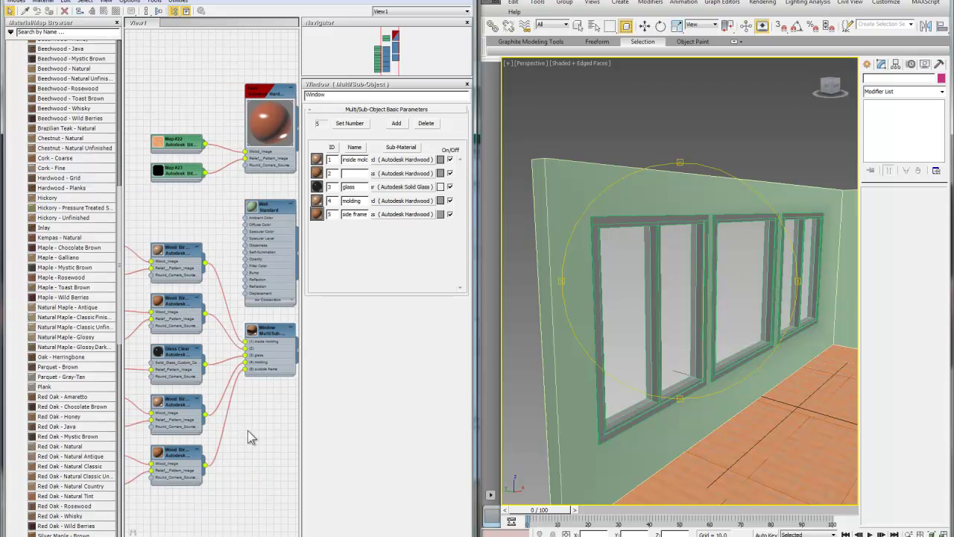
click(182, 257)
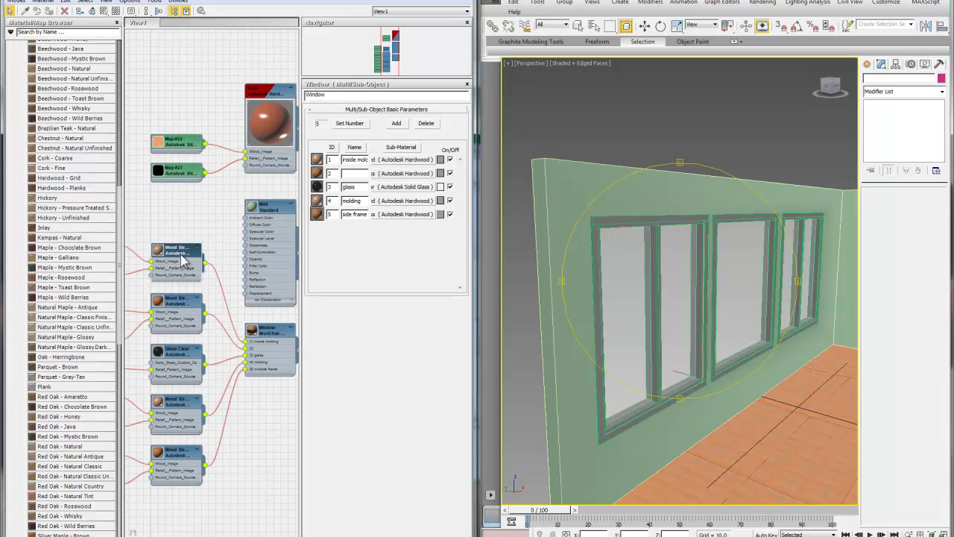
click(113, 12)
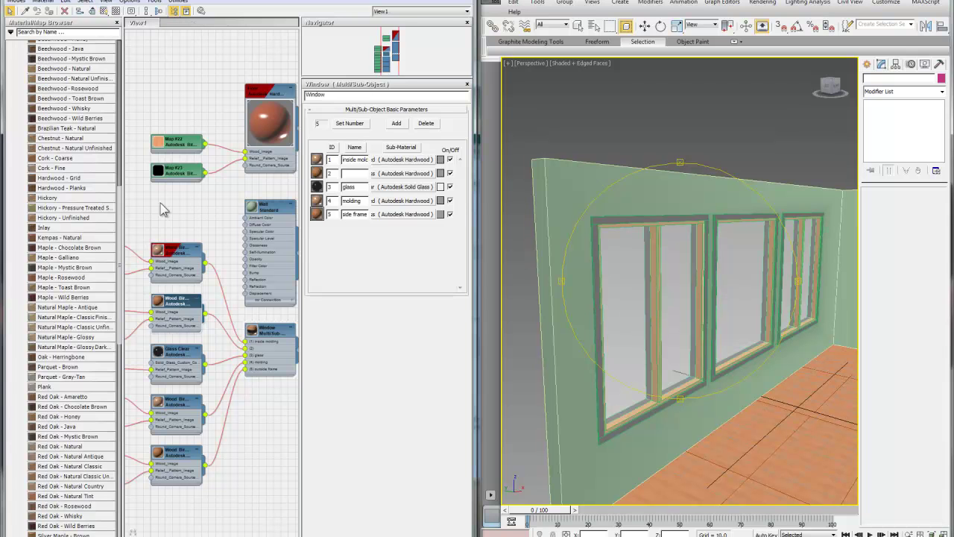
click(175, 350)
click(114, 12)
click(187, 402)
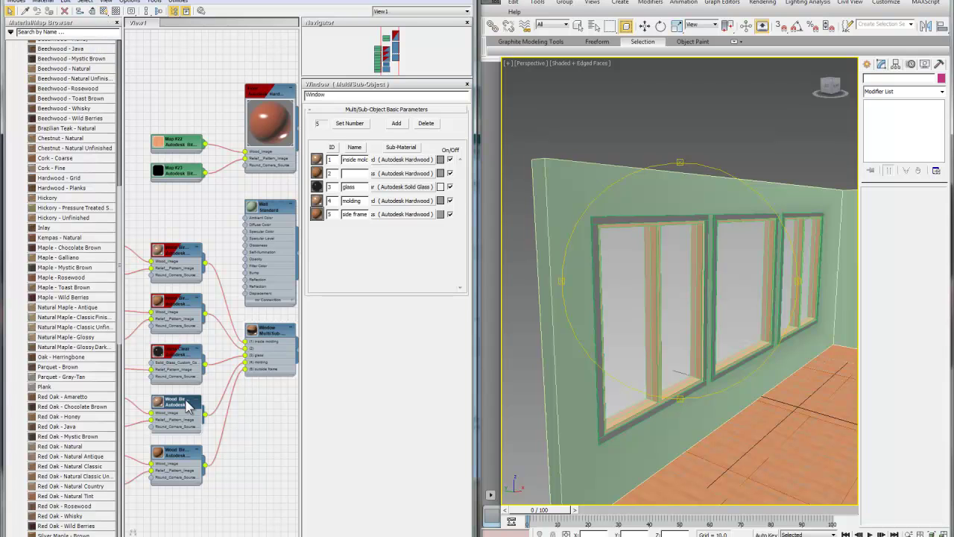
click(104, 11)
click(190, 451)
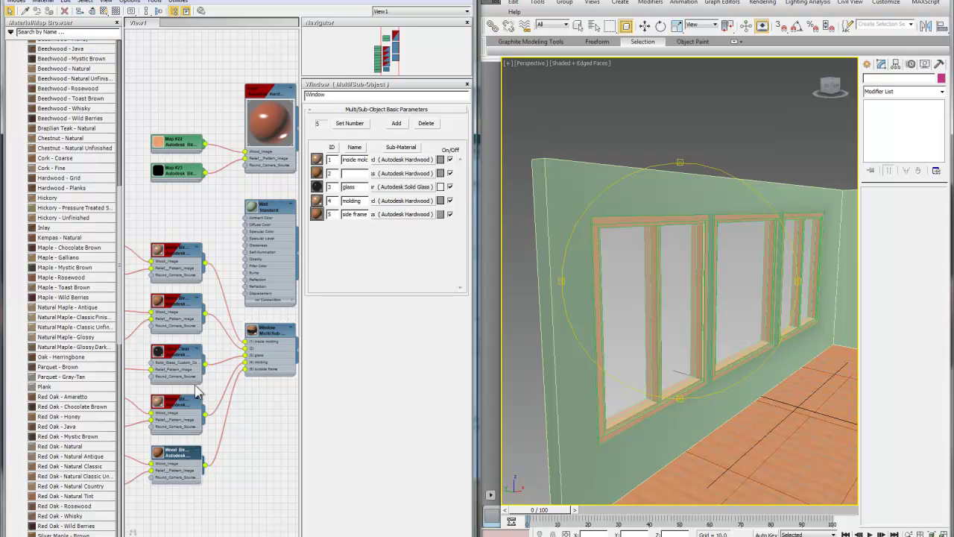
click(105, 12)
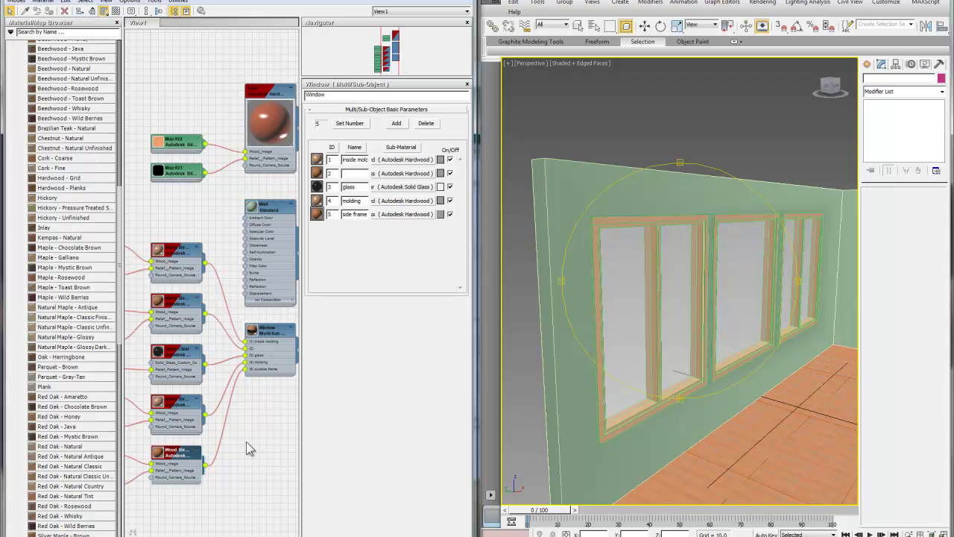
Open the first casement window to 45 percent and check its frame and panel materials in the perspective view.
alt+middle_drag(668, 296, 660, 260)
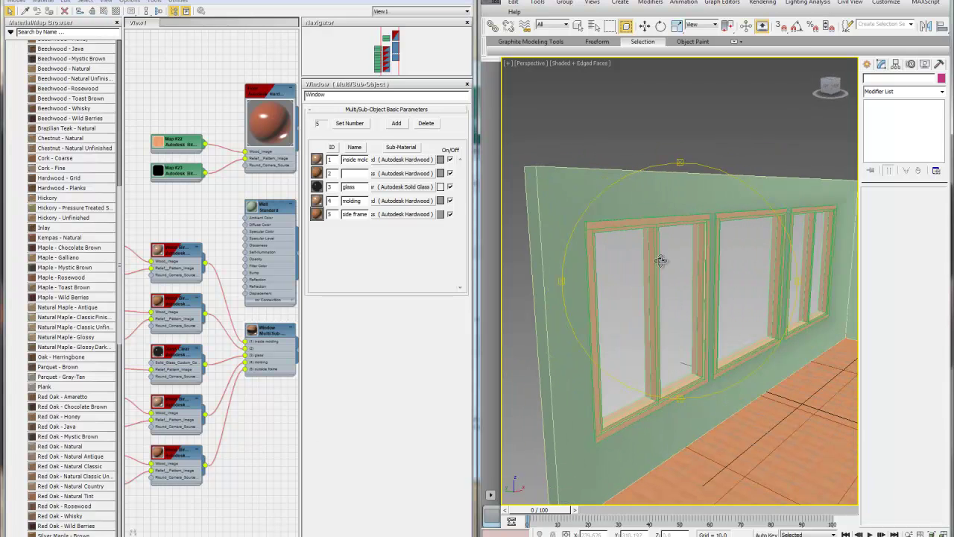
drag(684, 281, 702, 248)
scroll(651, 273, up, 2)
alt+middle_drag(702, 248, 666, 290)
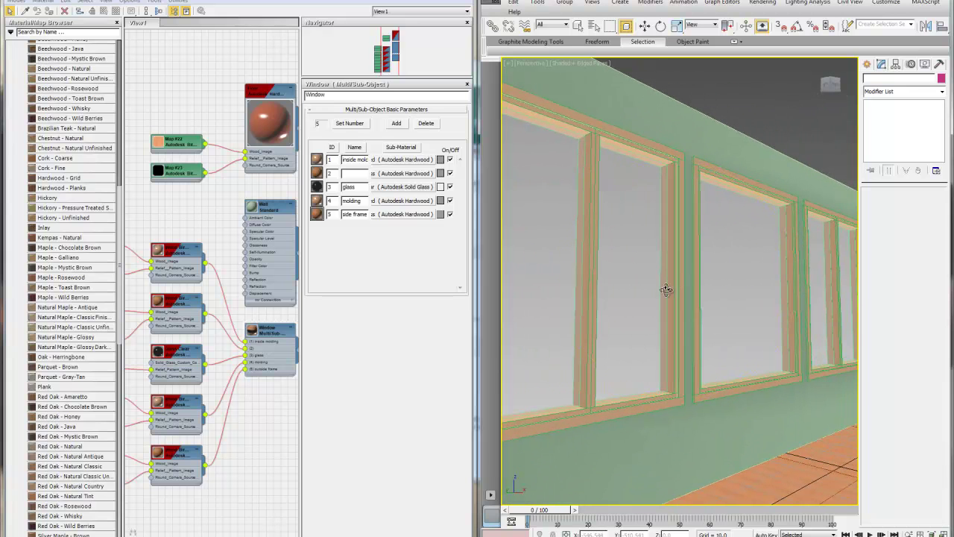
key(w)
click(603, 320)
click(925, 326)
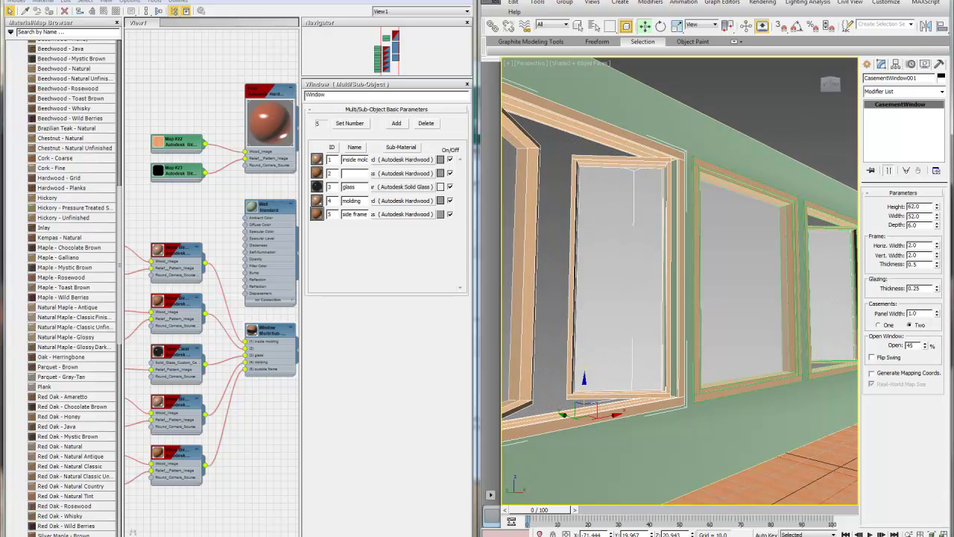
alt+middle_drag(677, 290, 698, 295)
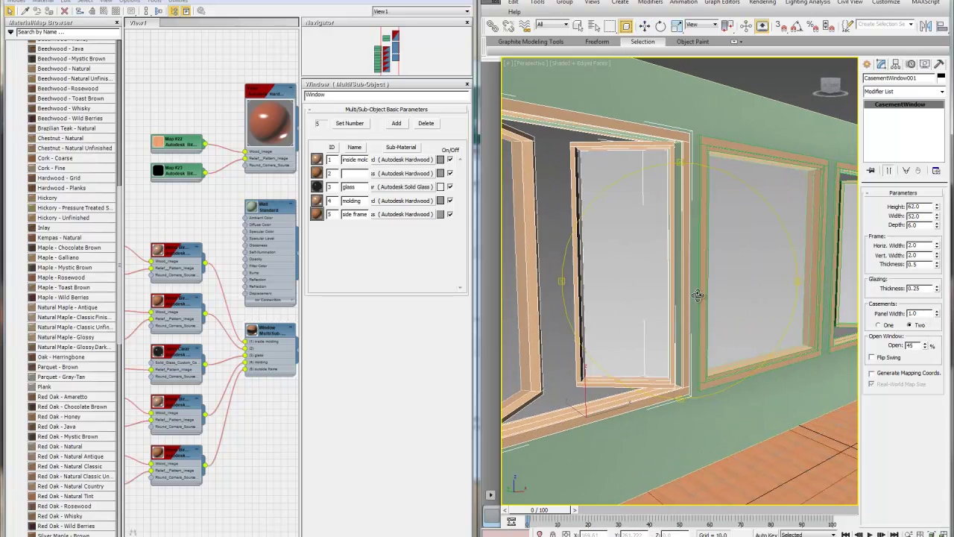
scroll(697, 296, down, 3)
key(w)
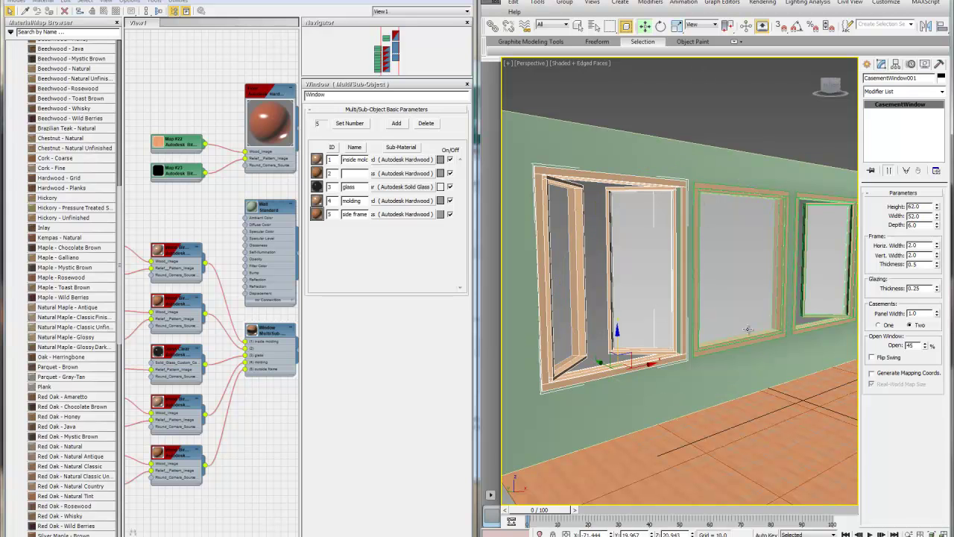
Switch object creation from standard to Extended Primitives.
alt+middle_drag(579, 284, 697, 284)
scroll(743, 274, down, 6)
key(w)
click(867, 64)
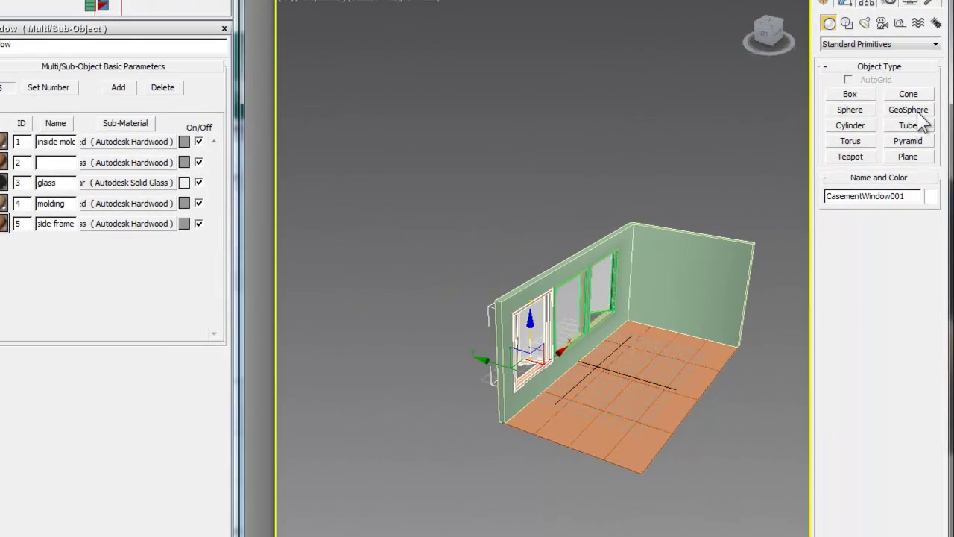
click(845, 48)
click(865, 58)
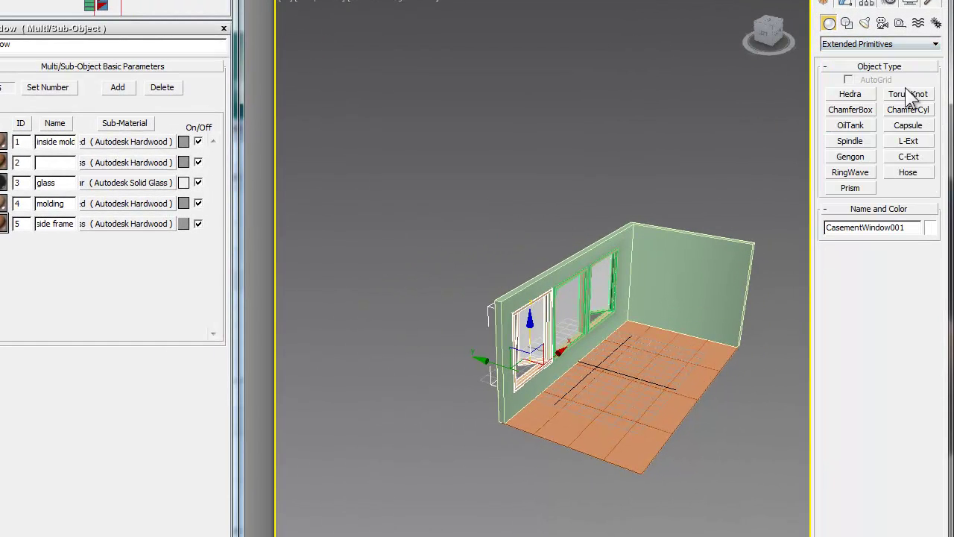
click(853, 176)
drag(375, 230, 497, 229)
right_click(497, 229)
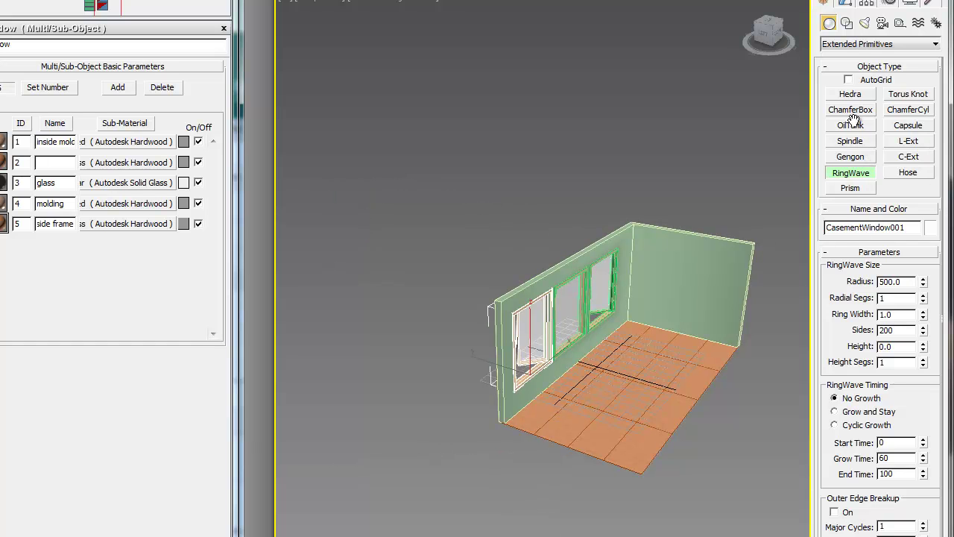
Create a torus knot outside the window wall with a radius of about 100 and a cross-section radius of about 10, and deselect it.
click(932, 93)
drag(398, 271, 467, 250)
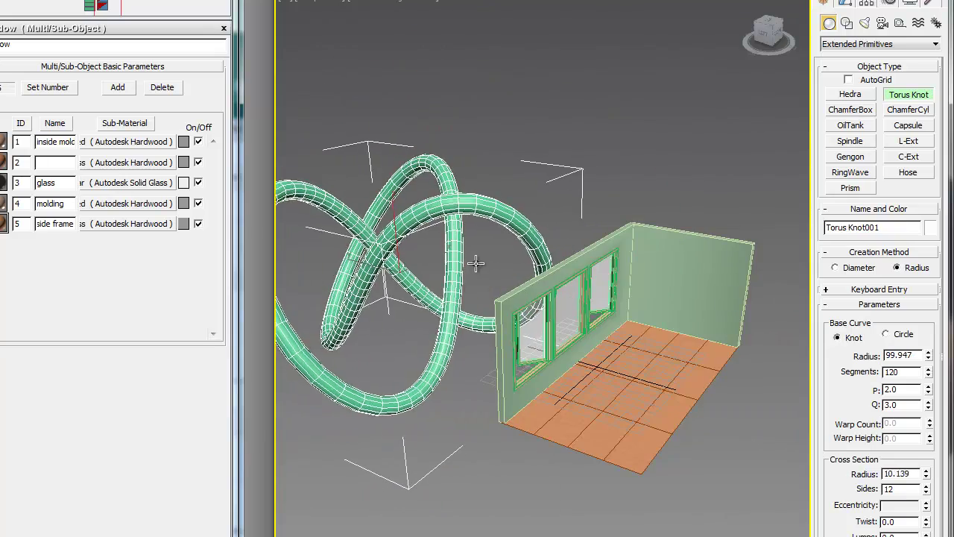
click(487, 263)
right_click(554, 197)
click(654, 179)
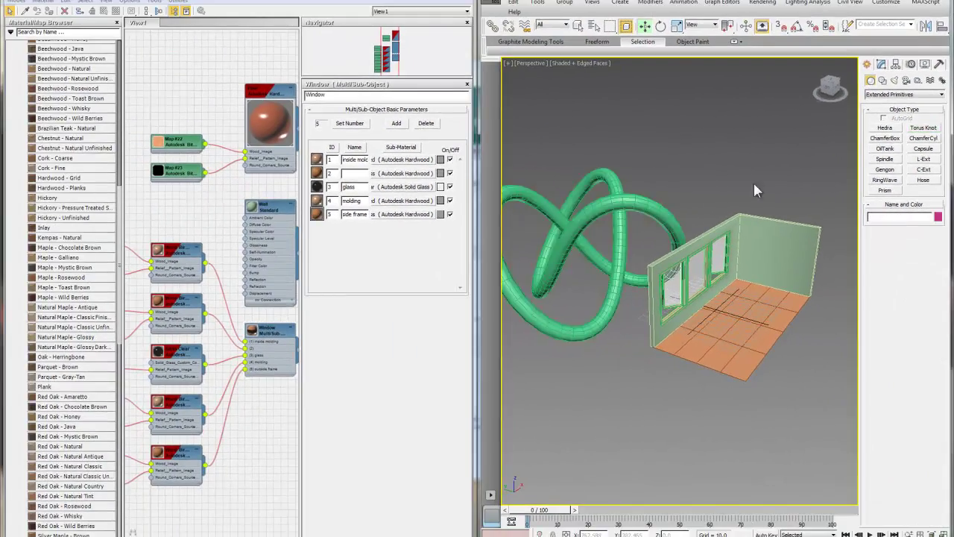
Render the perspective view from inside the room, looking at the torus knot through the windows.
alt+middle_drag(754, 190, 723, 307)
scroll(680, 312, up, 5)
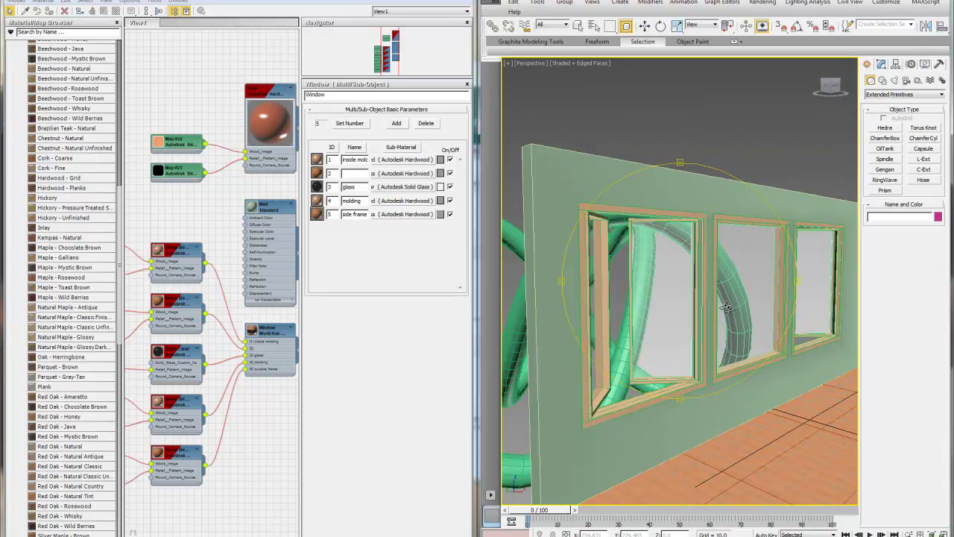
alt+middle_drag(725, 252, 661, 231)
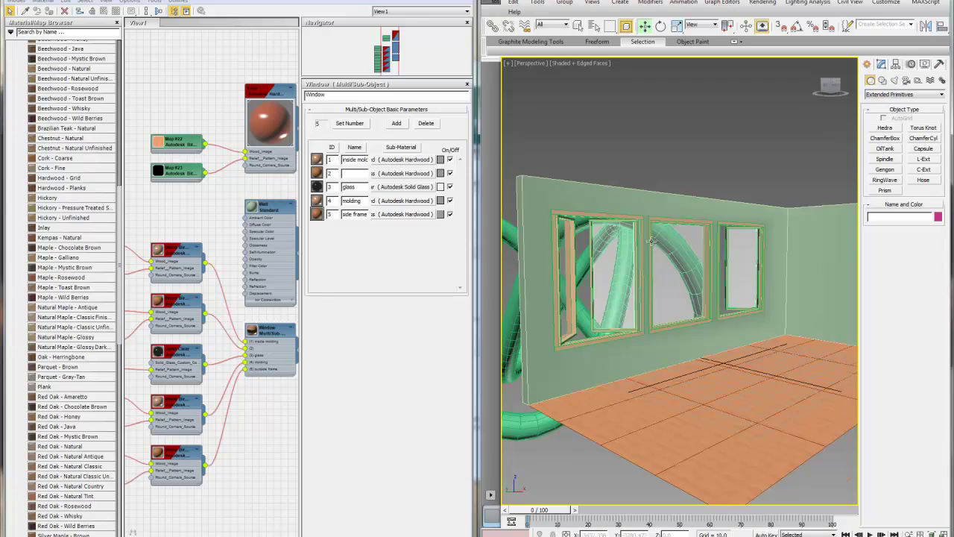
scroll(663, 248, up, 3)
key(shift+w)
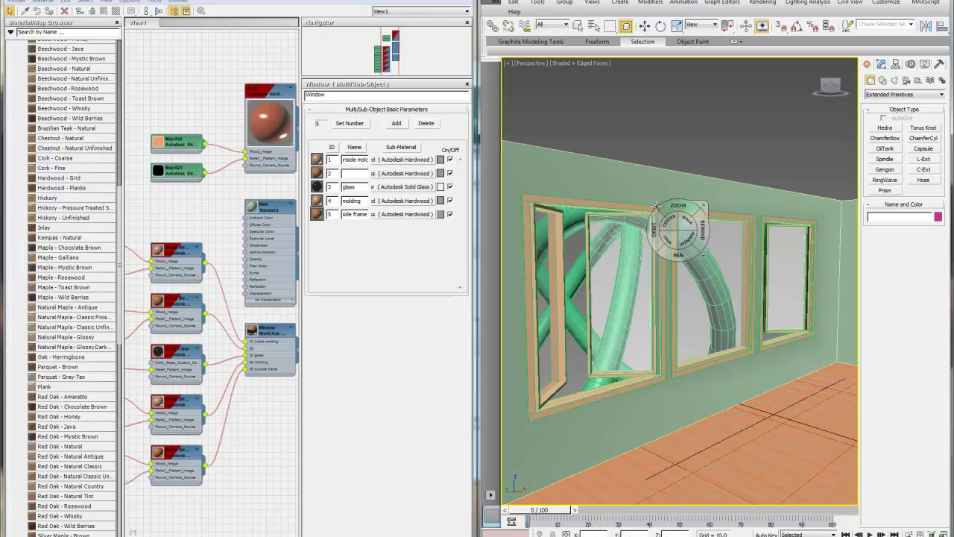
key(shift+w)
key(shift+q)
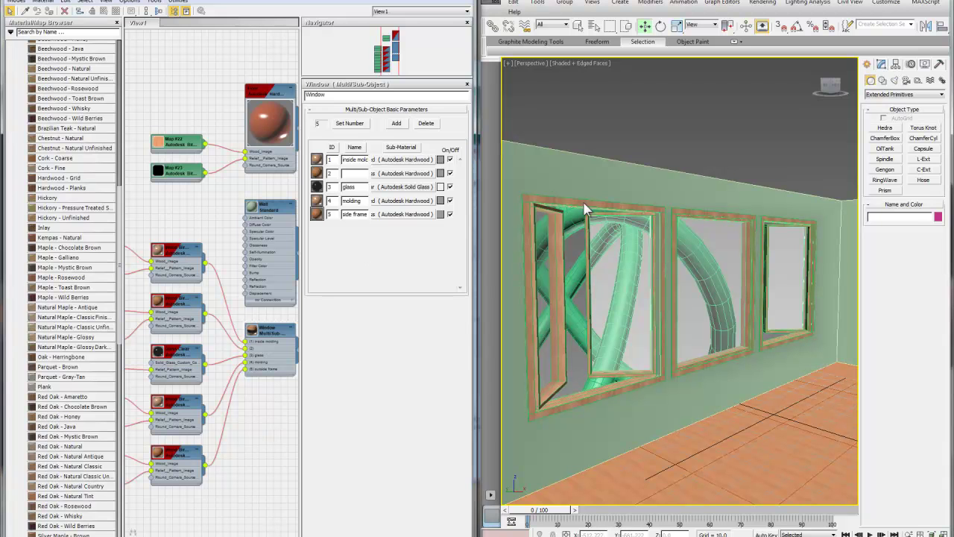
Change the stain color of the Window material's sub-material 2, Birch - Solid Stained Dark No Gloss, to a dark purple.
middle_drag(263, 416, 268, 412)
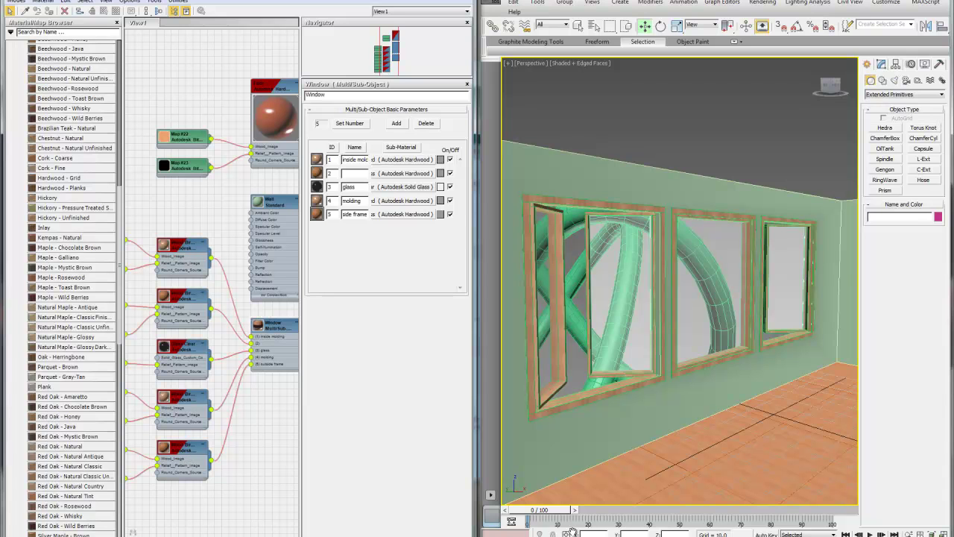
double_click(185, 305)
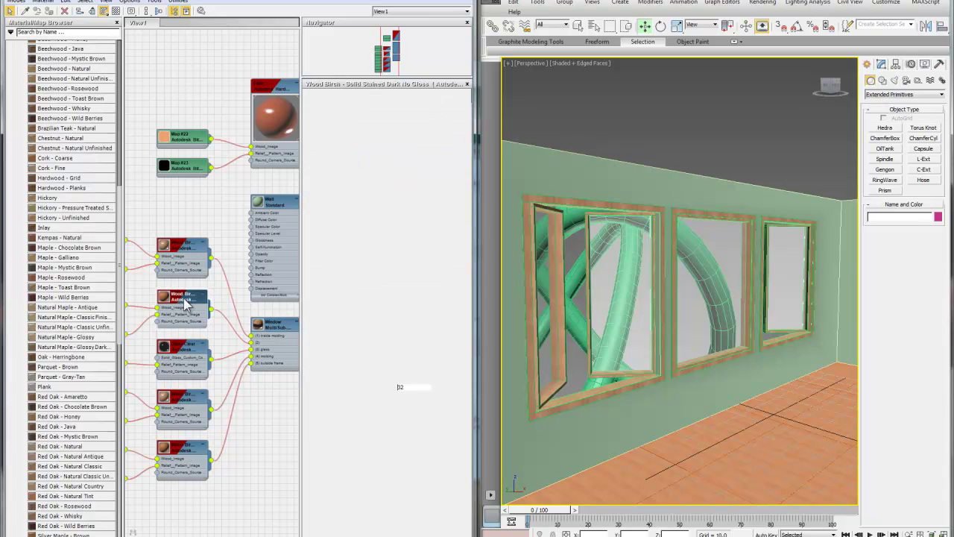
click(391, 147)
drag(291, 103, 292, 117)
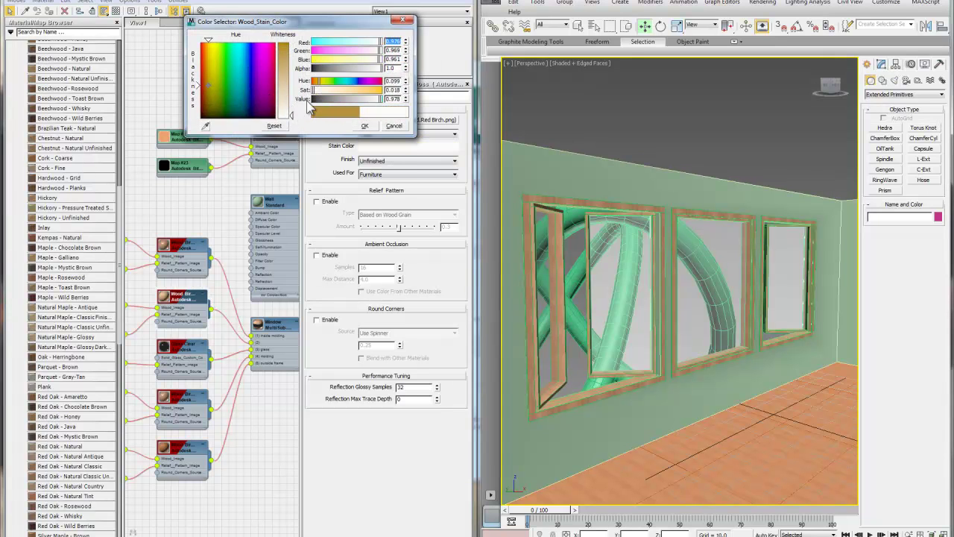
click(255, 87)
drag(291, 90, 290, 44)
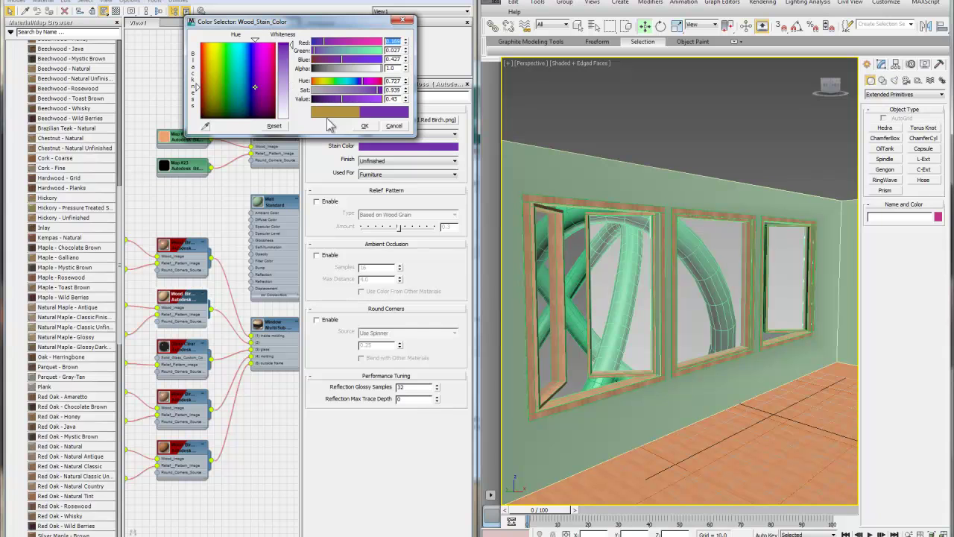
click(365, 125)
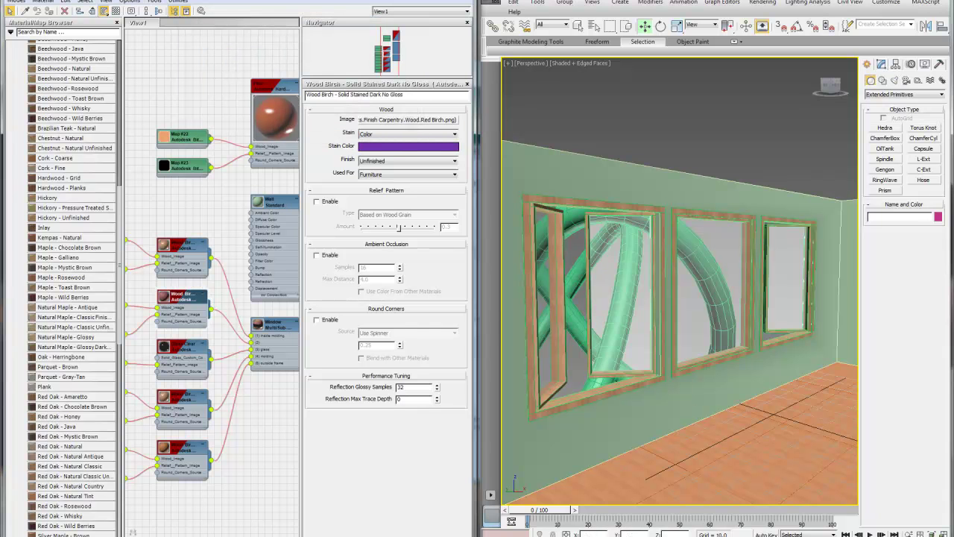
Check the purple stain on the windows up close and in an enlarged preview of sub-material 2.
mouse_move(656, 317)
alt+middle_down()
mouse_move(720, 321)
mouse_move(618, 309)
mouse_move(656, 308)
alt+middle_up()
key(w)
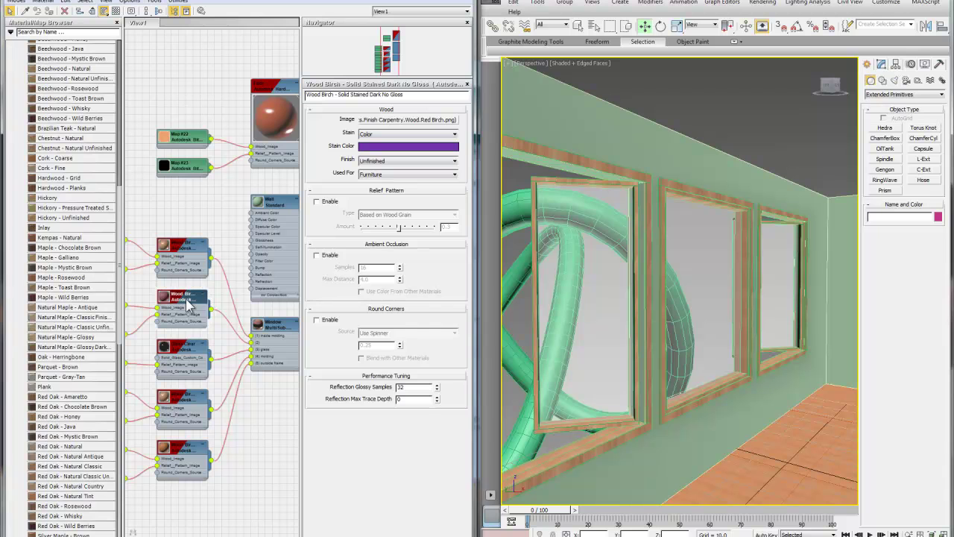
double_click(164, 298)
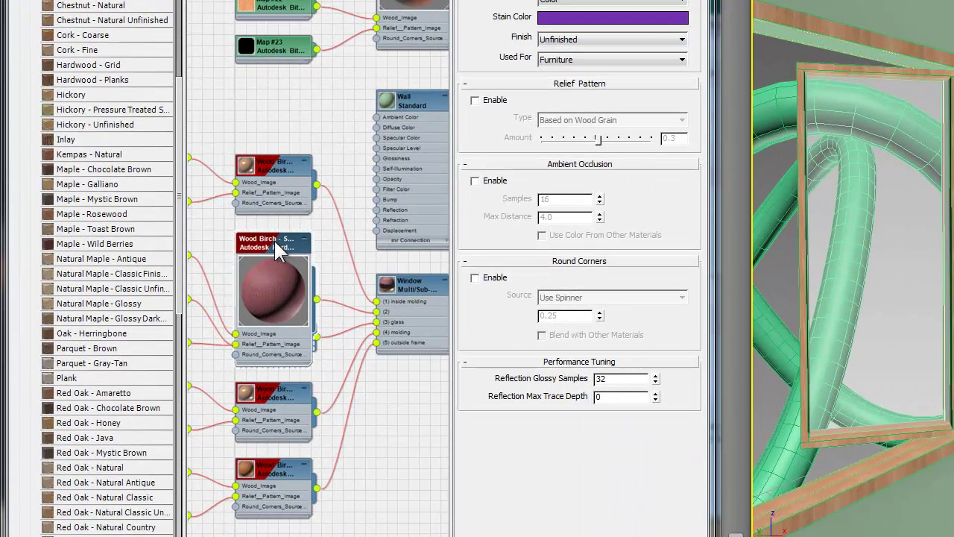
double_click(267, 283)
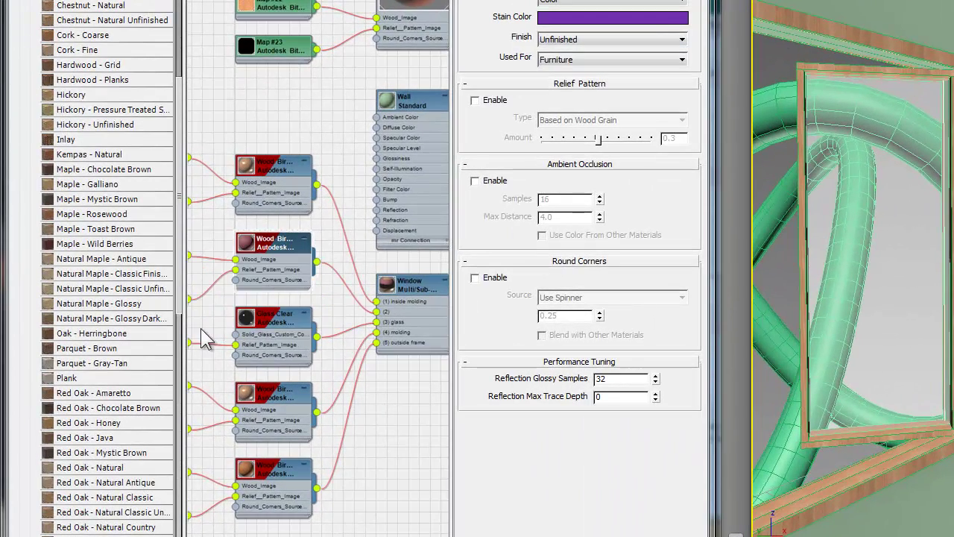
Inspect the Window material's molding and outside frame birch sub-materials and the outside frame's wood image map.
click(282, 389)
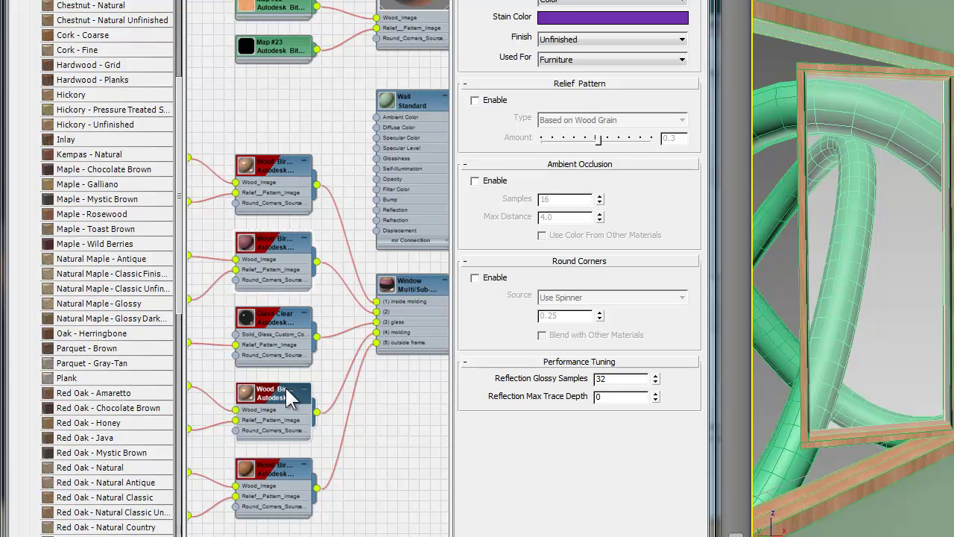
double_click(266, 390)
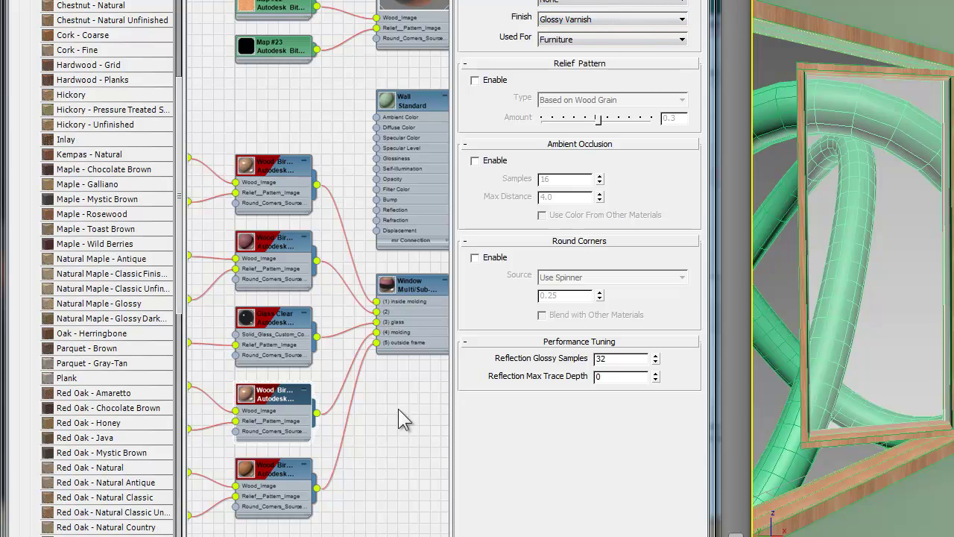
double_click(271, 471)
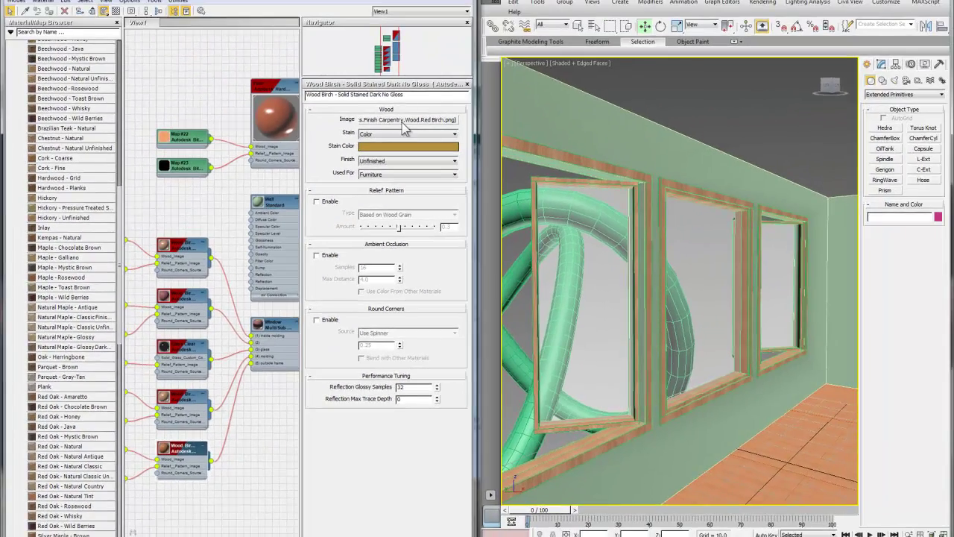
click(583, 7)
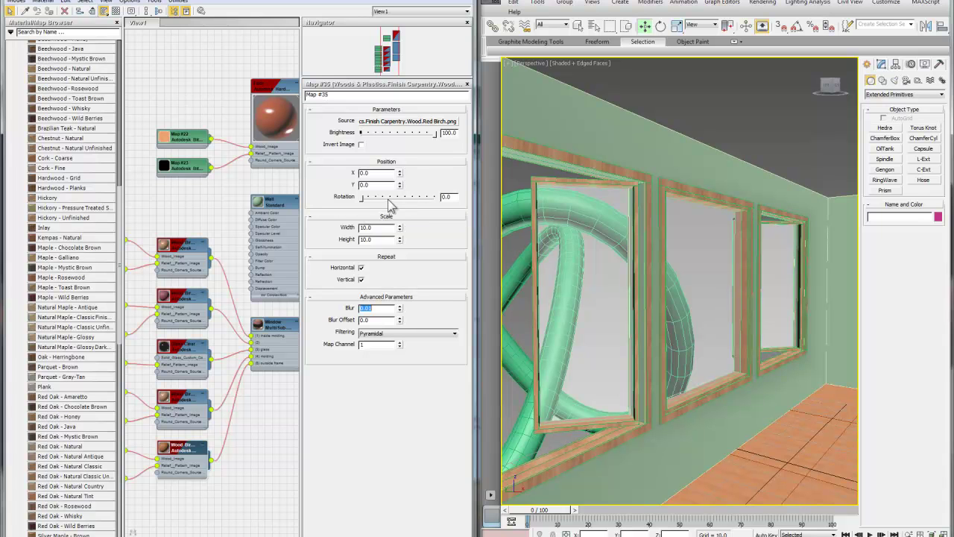
Set the rotation of the wood image map to 90 in the molding sub-material, Wood Birch - Natural Polished.
double_click(178, 401)
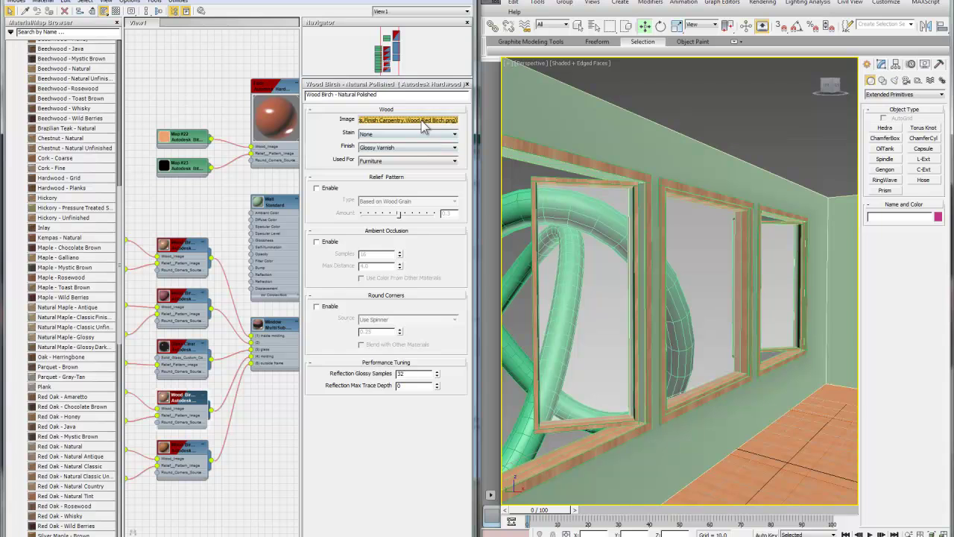
click(408, 119)
drag(365, 197, 343, 209)
double_click(453, 196)
text(90)
key(Return)
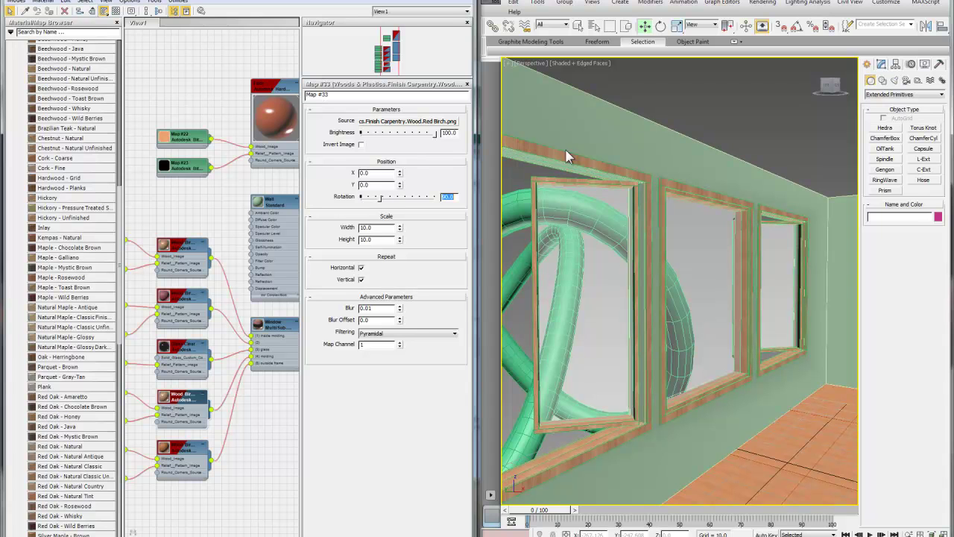
mouse_move(381, 199)
mouse_down()
mouse_move(371, 199)
mouse_move(381, 199)
mouse_up()
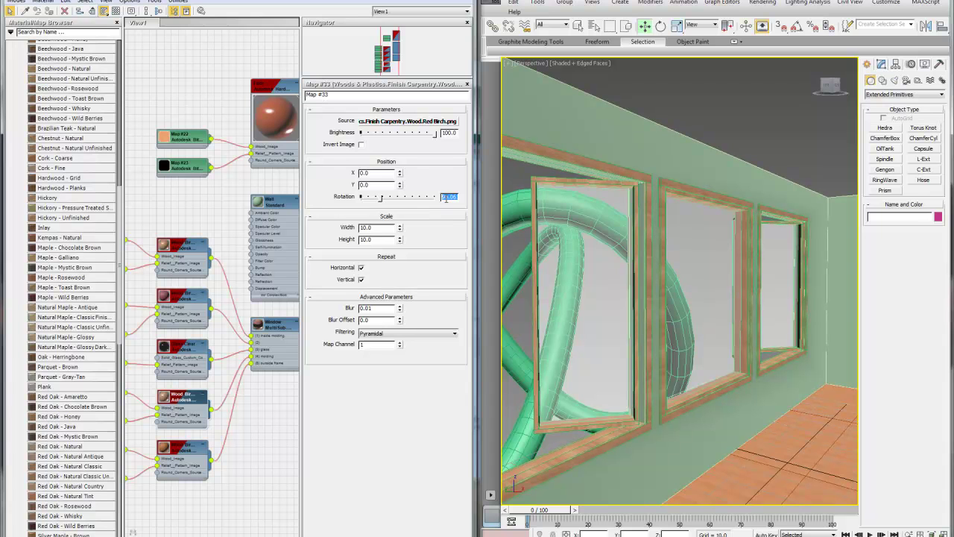
text(0)
key(Return)
Set the casement window's width to 51 and slightly reduce its height.
click(622, 178)
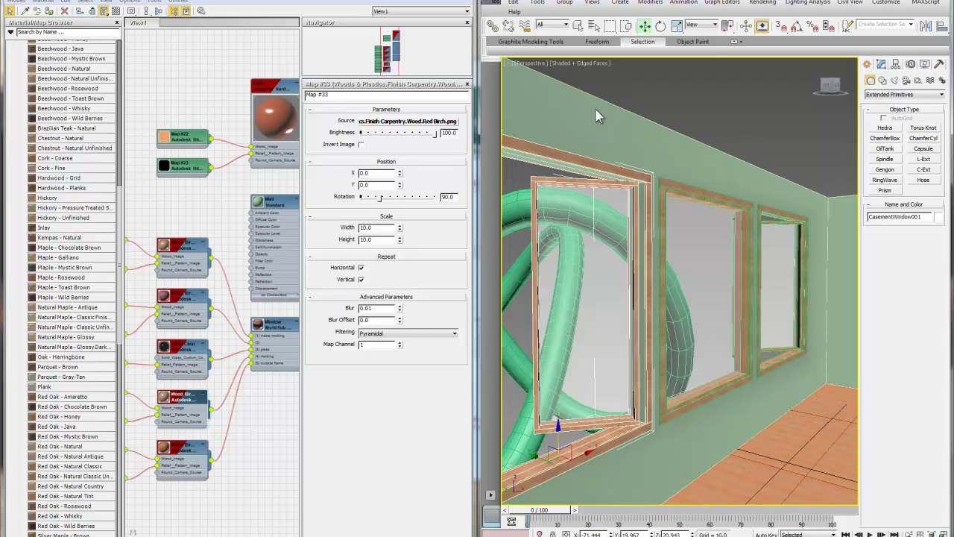
click(676, 26)
click(882, 65)
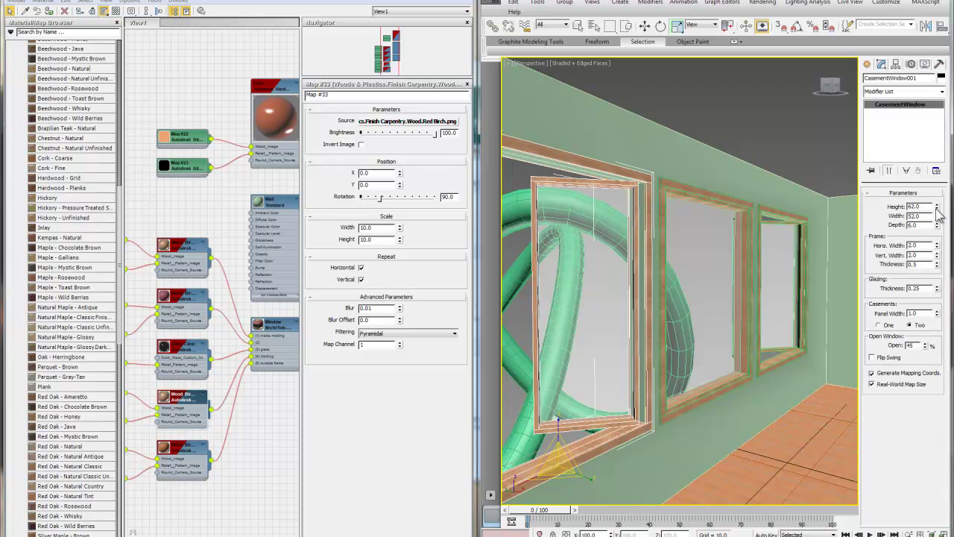
text(51)
key(Return)
click(747, 272)
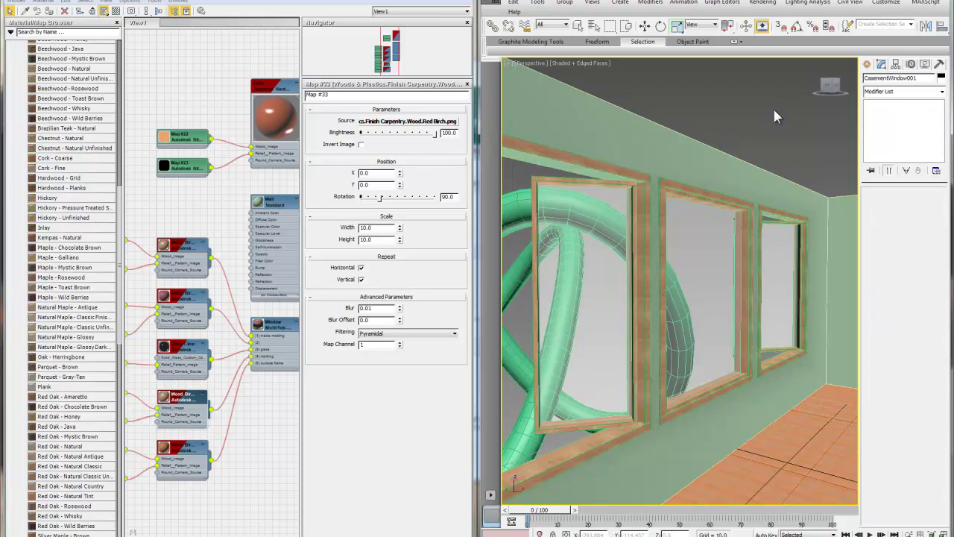
click(628, 181)
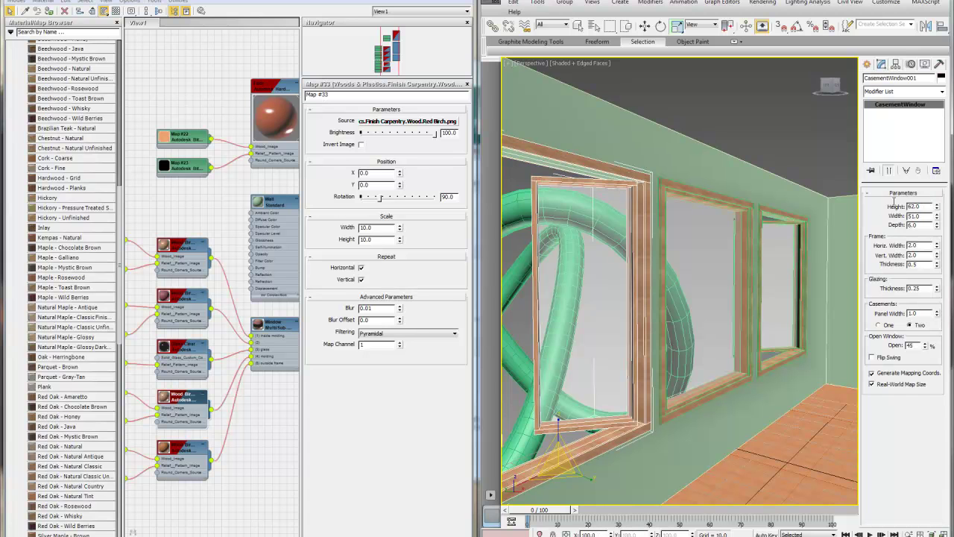
text(51)
key(Return)
click(697, 120)
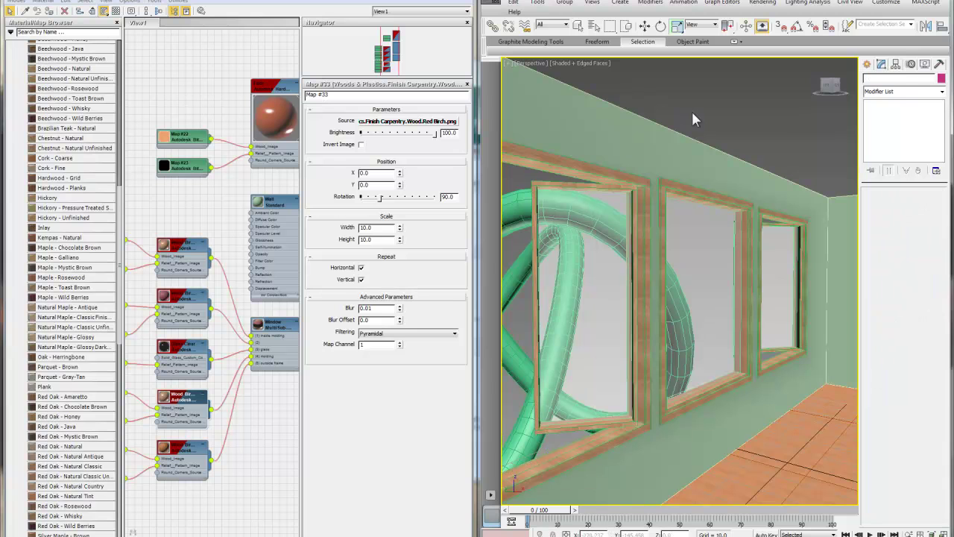
Set the middle fixed window's height to 60 and width to 50, and check the fit of the windows in the wall.
click(667, 186)
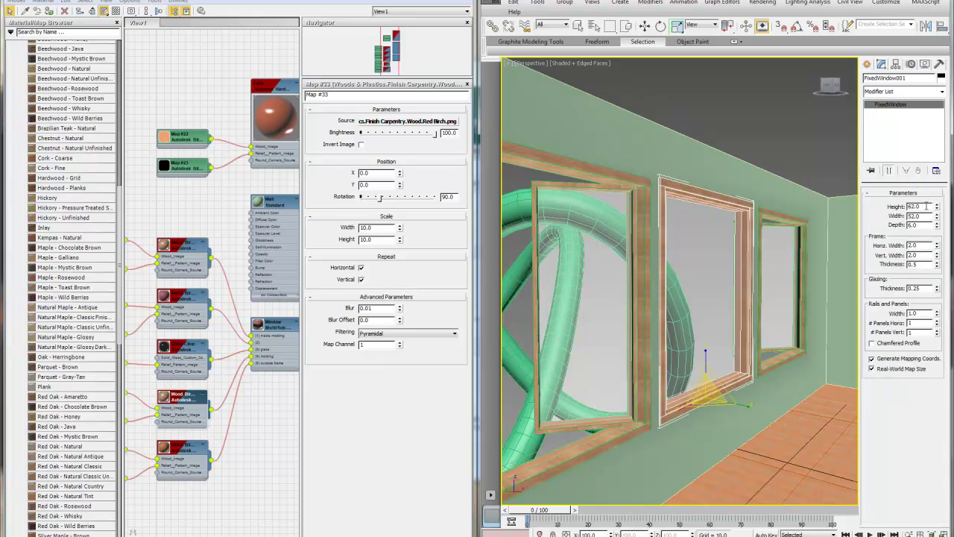
text(60)
key(Return)
text(50)
key(Return)
click(773, 114)
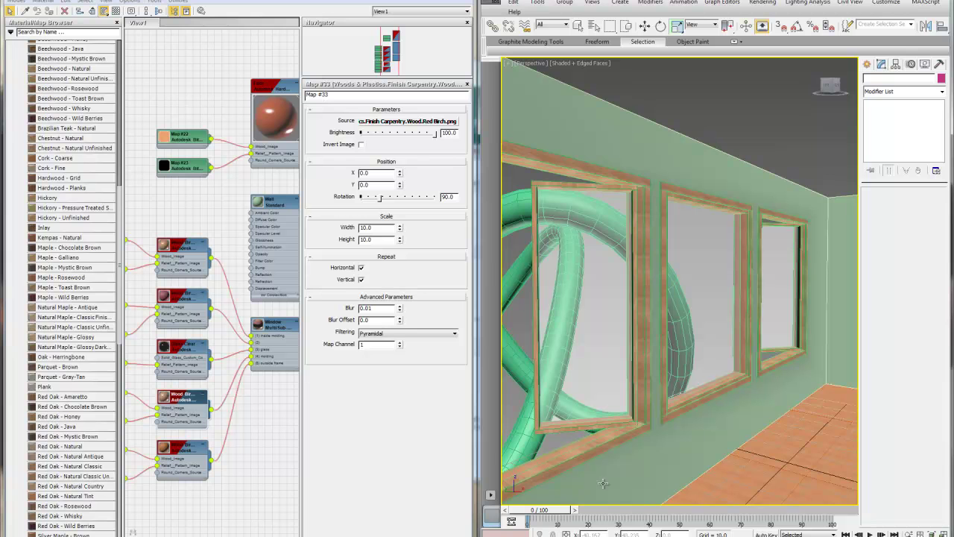
middle_drag(560, 280, 590, 269)
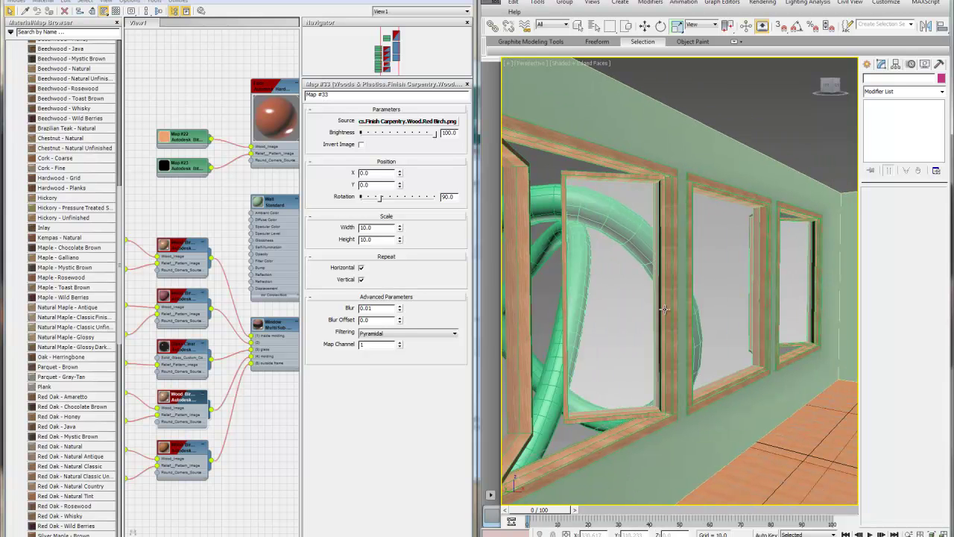
middle_drag(665, 310, 665, 285)
Lay out all material and map nodes automatically in the node view and look over the arranged trees.
scroll(221, 358, down, 2)
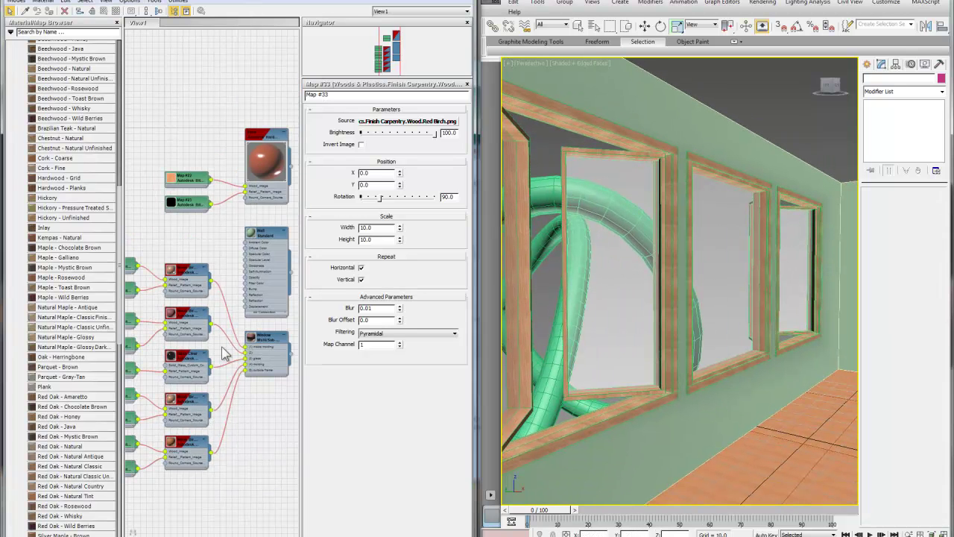
scroll(179, 443, down, 2)
scroll(219, 339, down, 2)
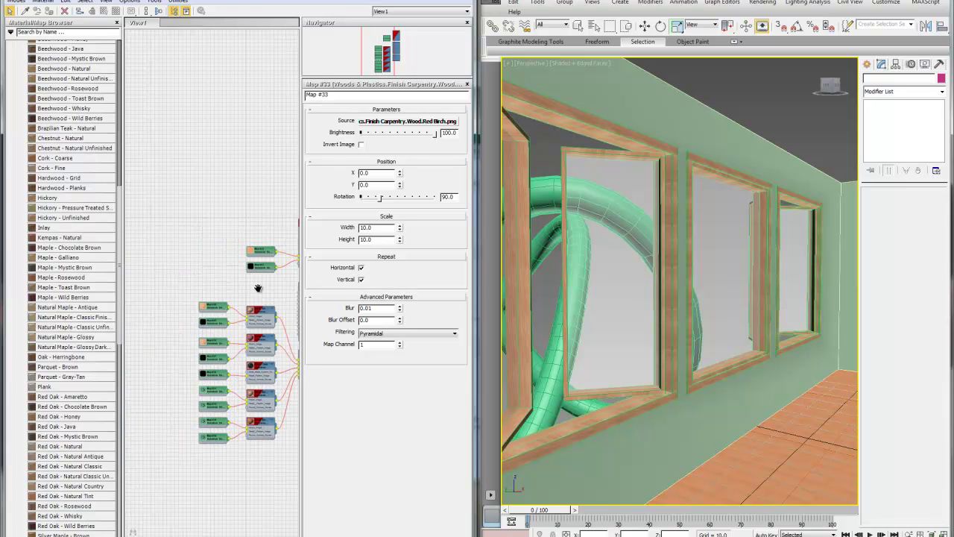
scroll(220, 287, down, 2)
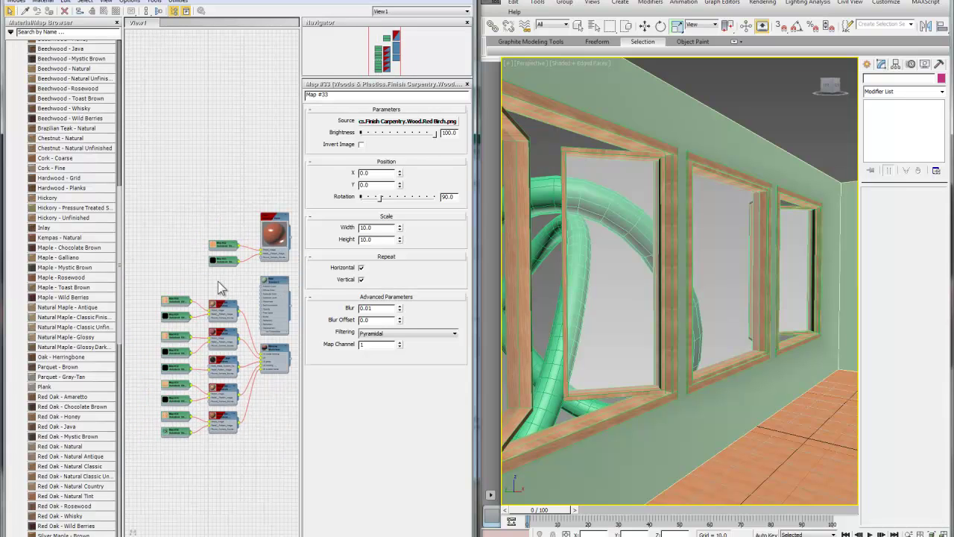
click(159, 12)
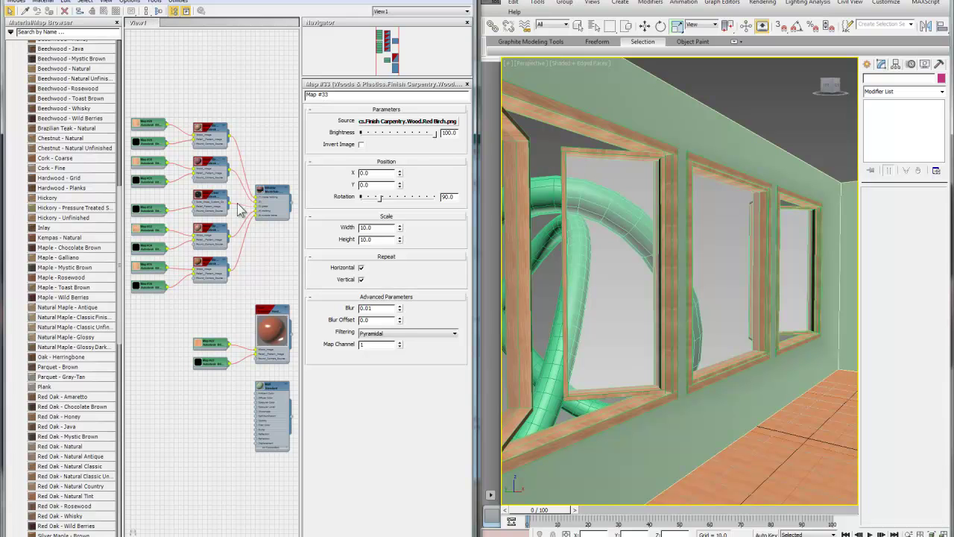
scroll(183, 199, up, 3)
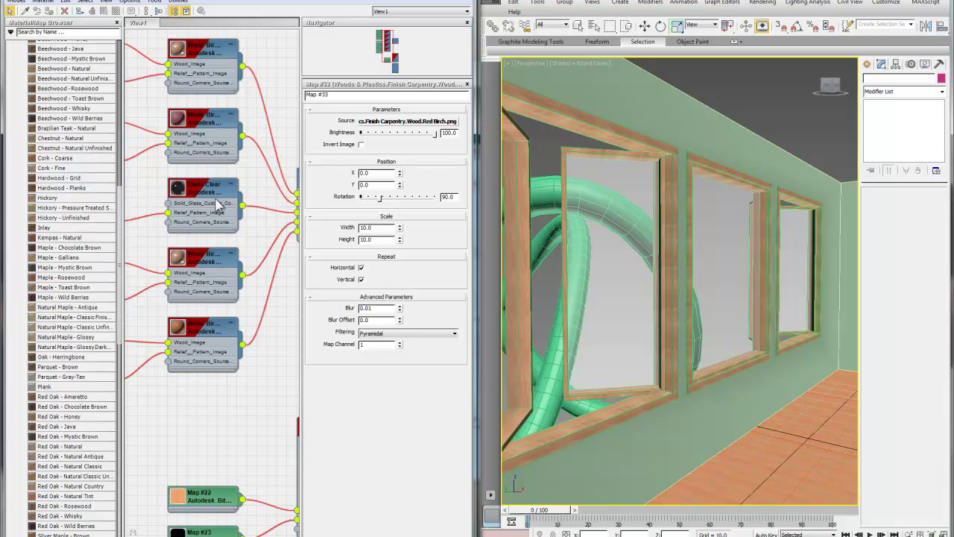
scroll(178, 197, up, 2)
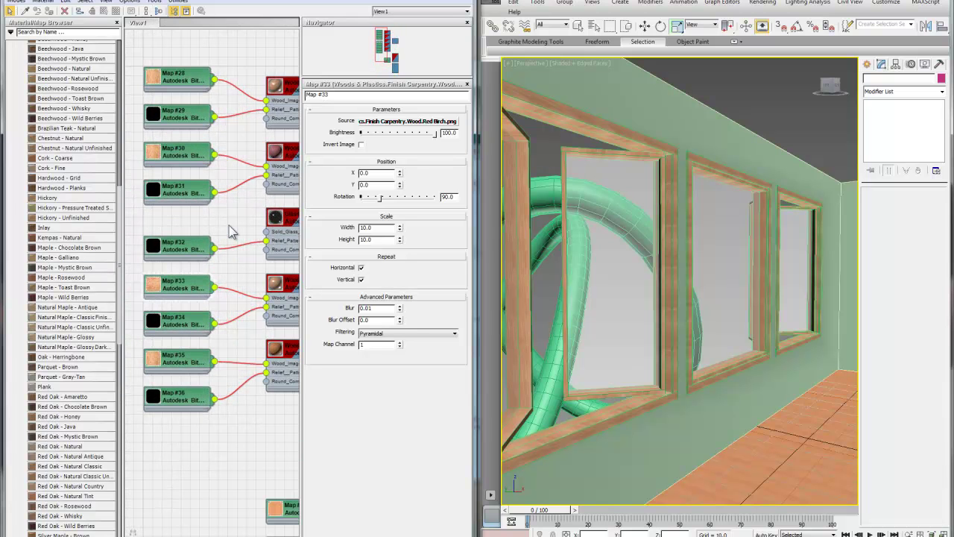
scroll(192, 250, down, 4)
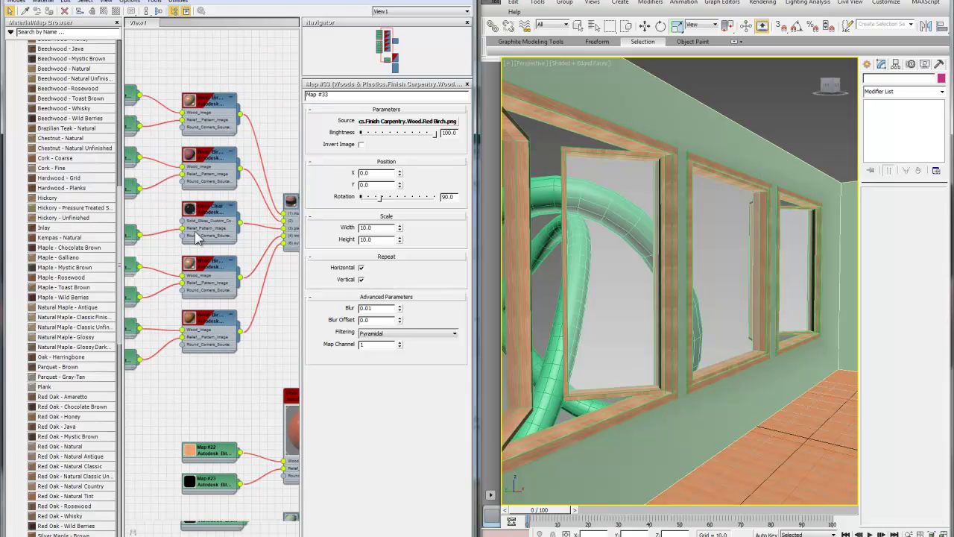
scroll(227, 330, up, 2)
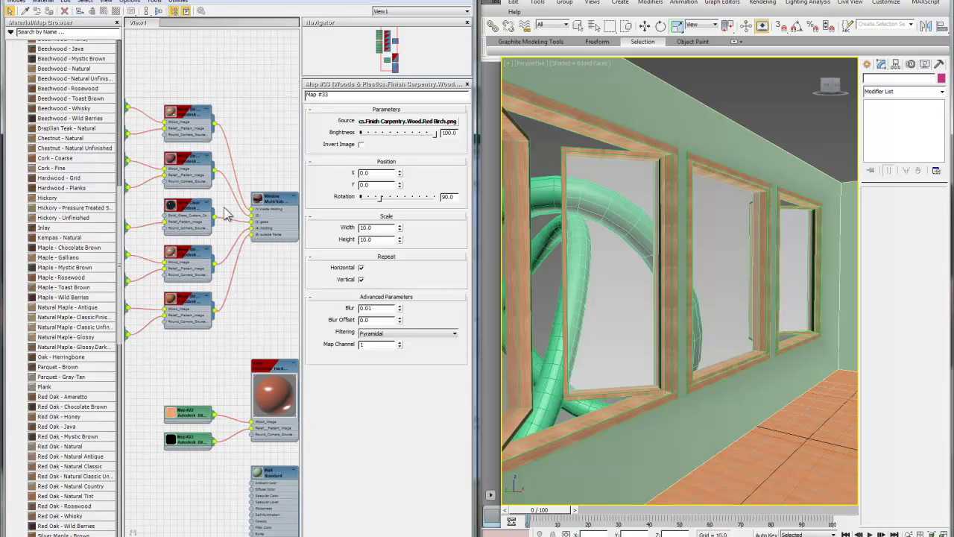
middle_drag(251, 265, 246, 273)
scroll(246, 272, down, 2)
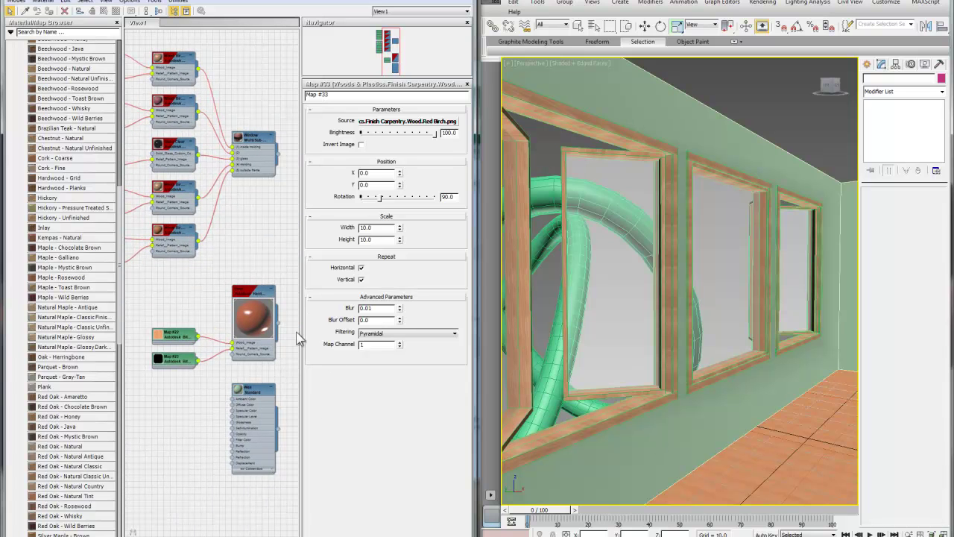
Open the Floor material's parameters and collapse the Autodesk Material Library group in the material browser.
double_click(256, 291)
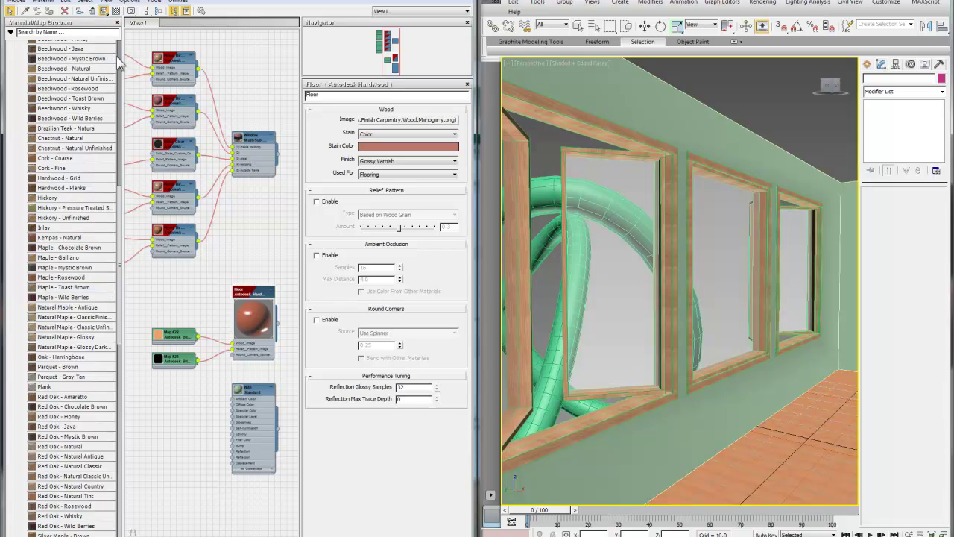
scroll(56, 60, up, 10)
click(12, 253)
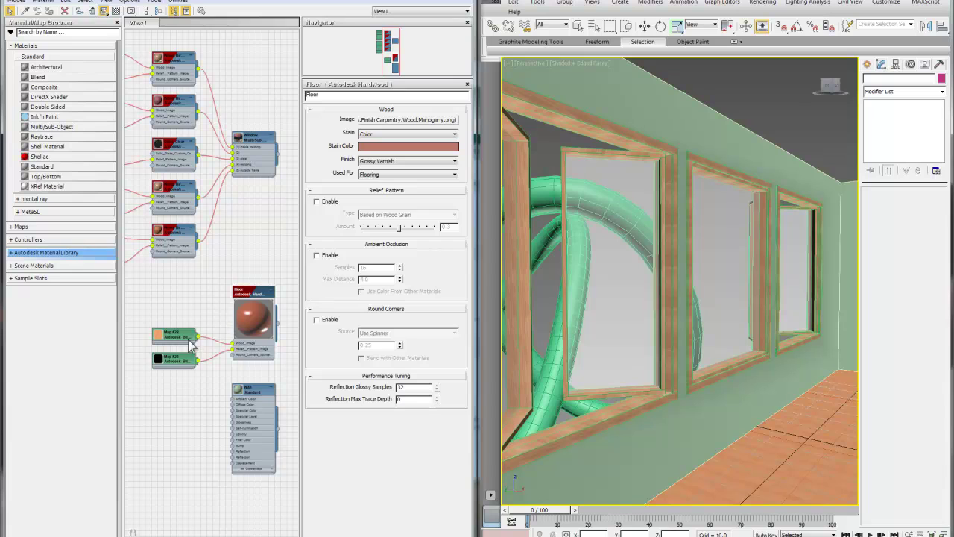
Open the Wall material's parameters, try lowering its opacity to 86, and restore the opacity to 100.
scroll(217, 358, up, 2)
scroll(219, 340, up, 2)
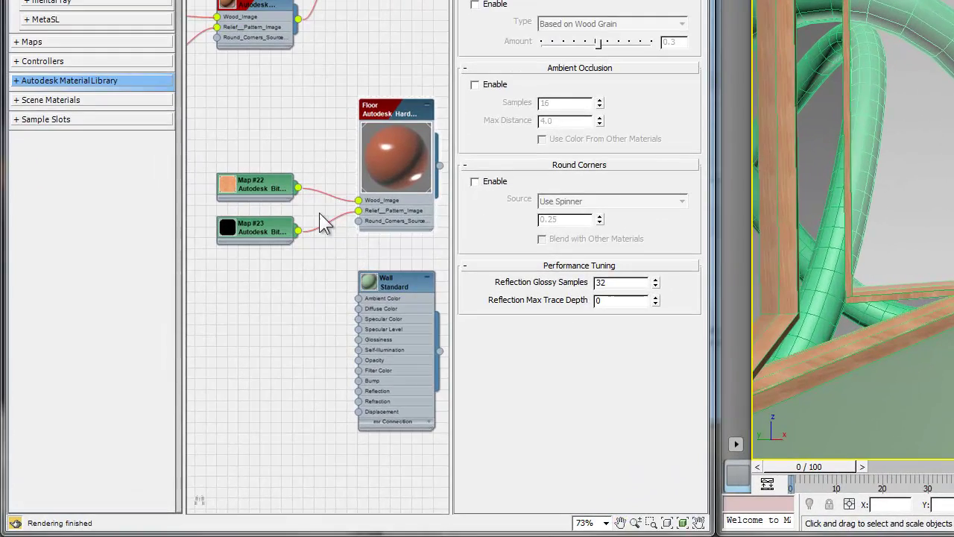
double_click(362, 296)
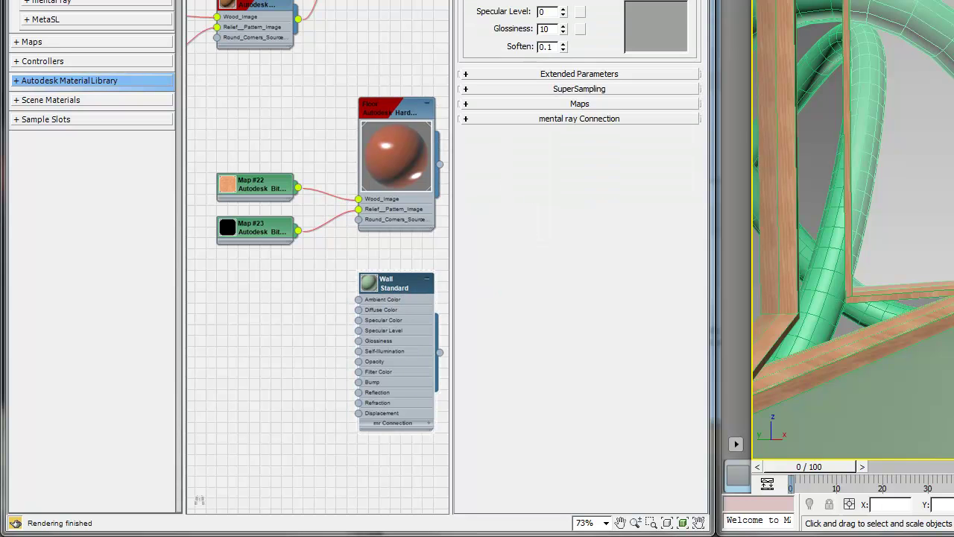
click(579, 104)
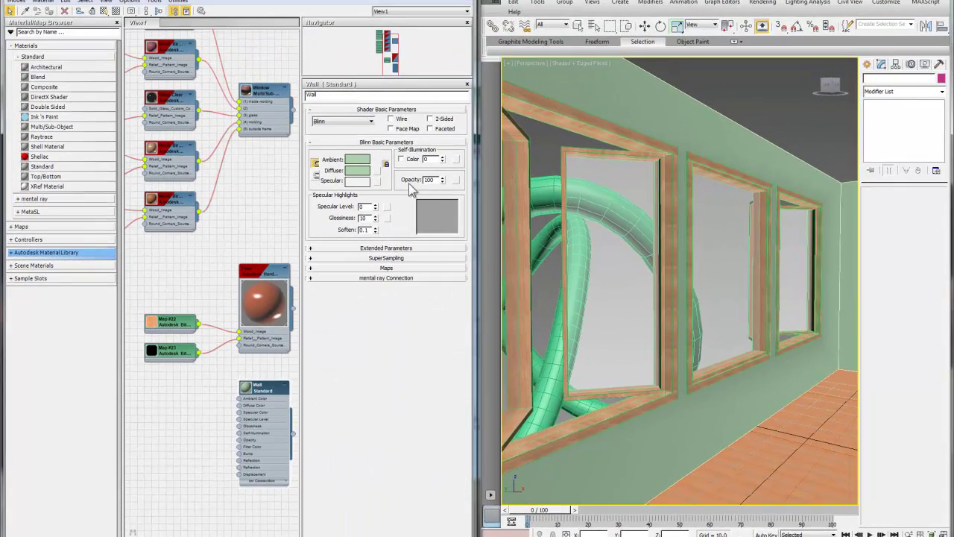
mouse_move(442, 182)
mouse_down()
mouse_move(441, 243)
mouse_move(439, 181)
mouse_up()
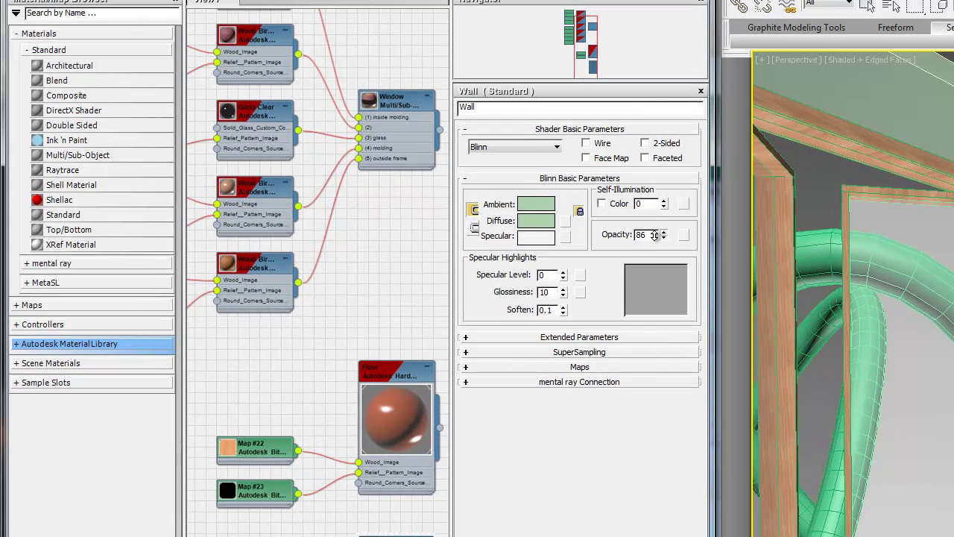
drag(654, 234, 655, 216)
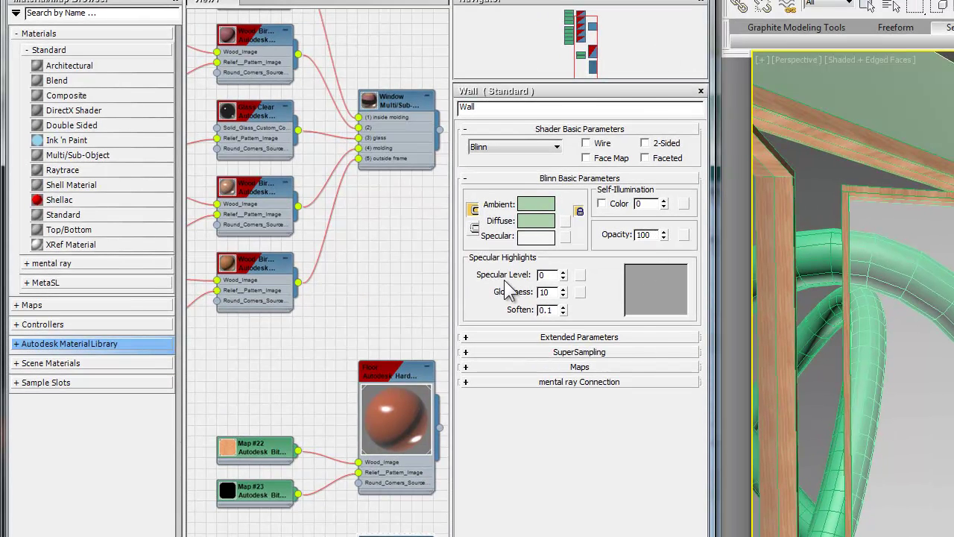
Examine the Floor material's parameters and the settings of its wood image and relief pattern bitmap maps.
double_click(372, 370)
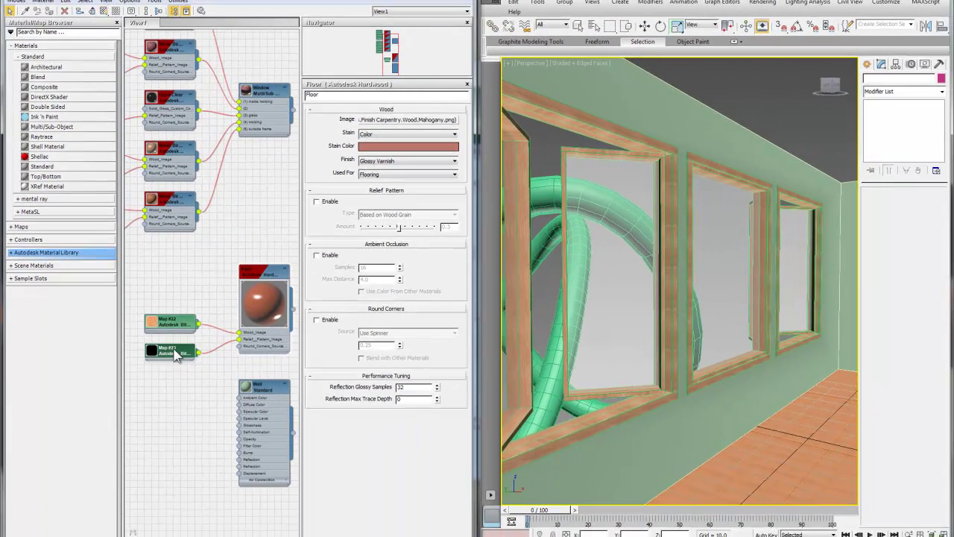
double_click(175, 355)
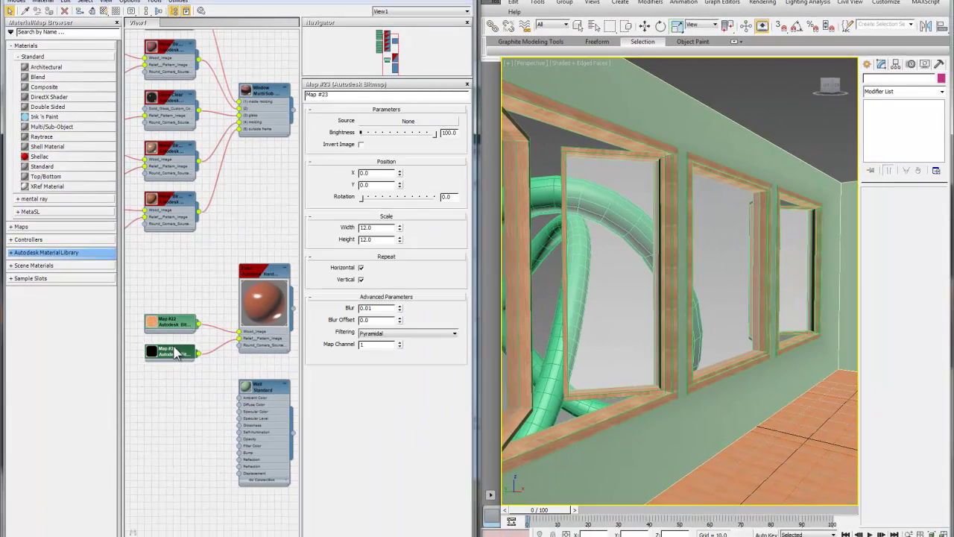
double_click(180, 326)
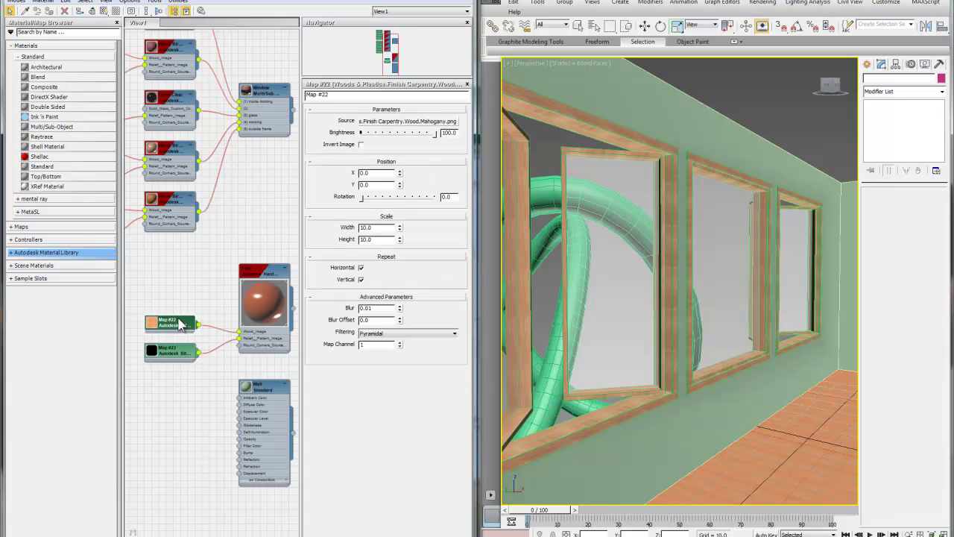
double_click(171, 356)
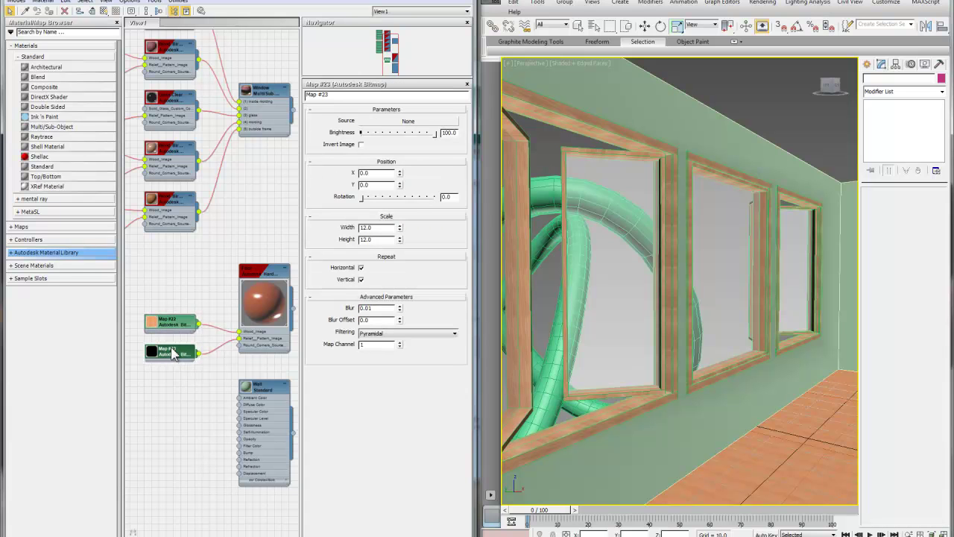
Open the Floor material's wood image map and turn off its horizontal repeat, trying the vertical repeat off and on.
double_click(179, 328)
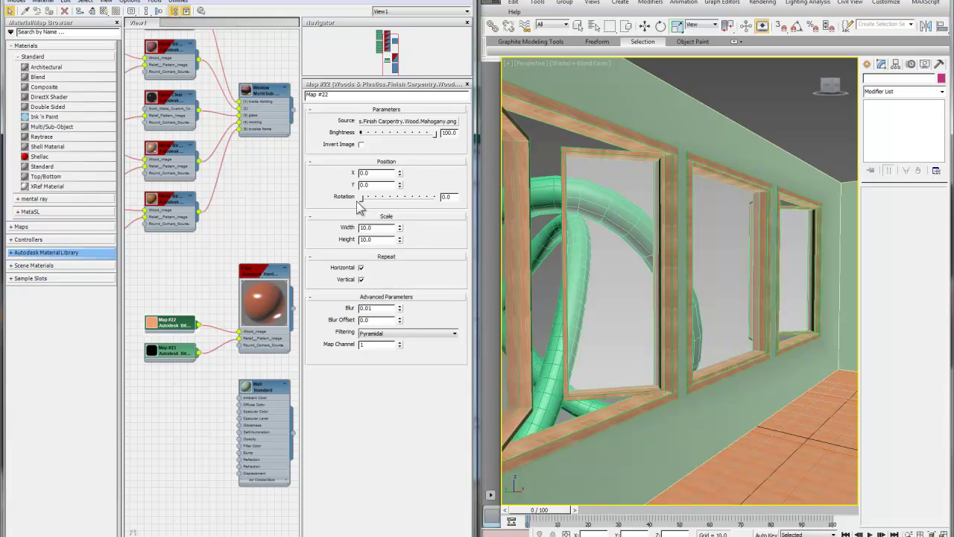
drag(360, 198, 411, 196)
drag(400, 173, 401, 143)
click(361, 268)
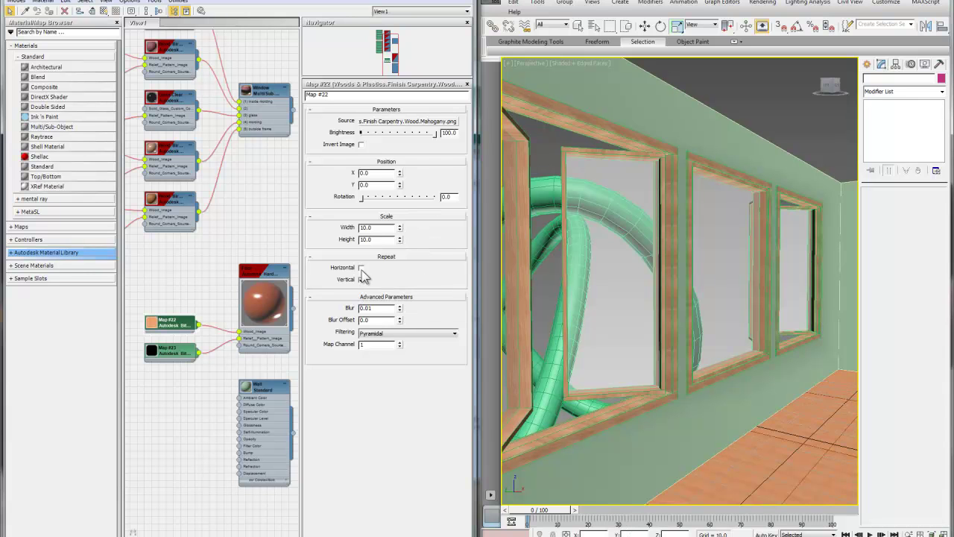
click(360, 270)
click(361, 279)
click(361, 279)
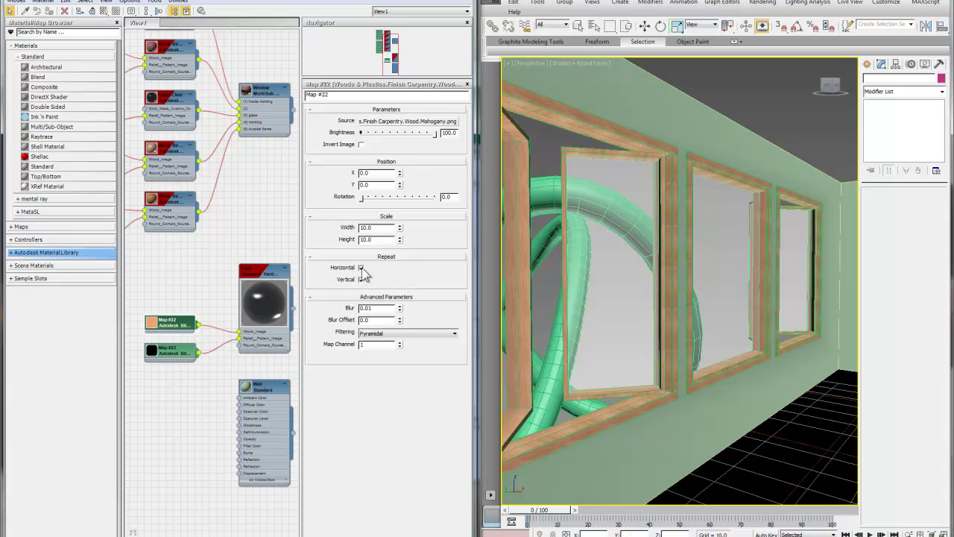
click(362, 279)
click(361, 280)
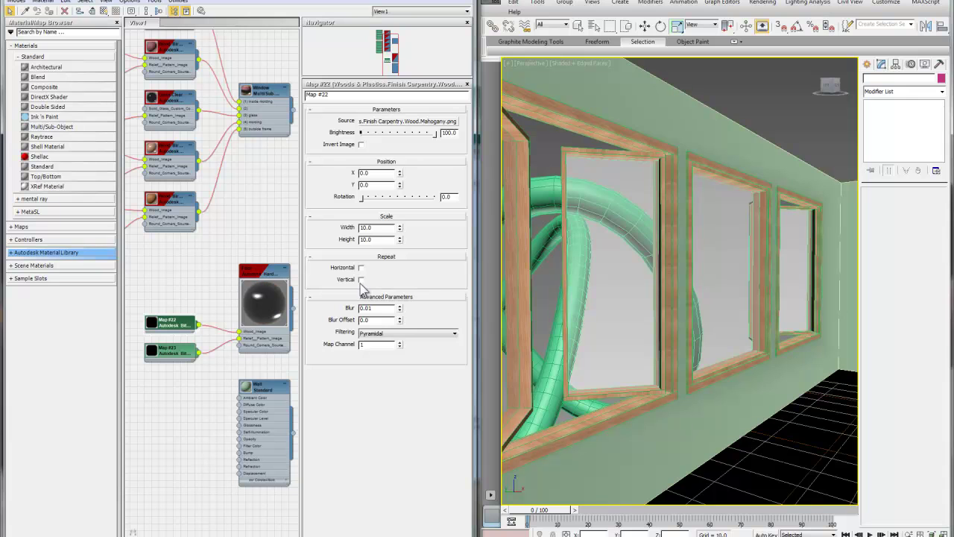
Enlarge the preview of the Floor's wood image map node, move it above the relief pattern map, and reopen the Floor parameters.
double_click(152, 331)
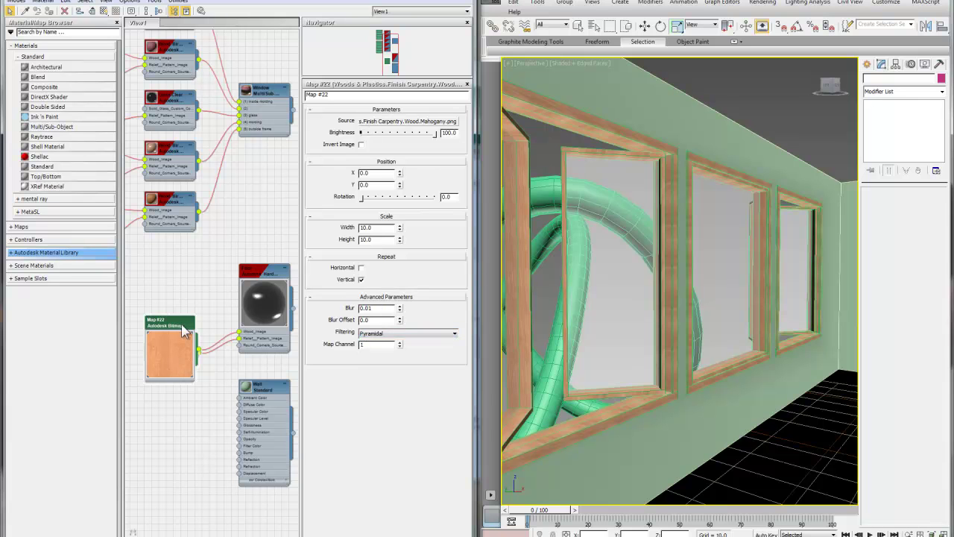
drag(185, 332, 172, 285)
click(172, 351)
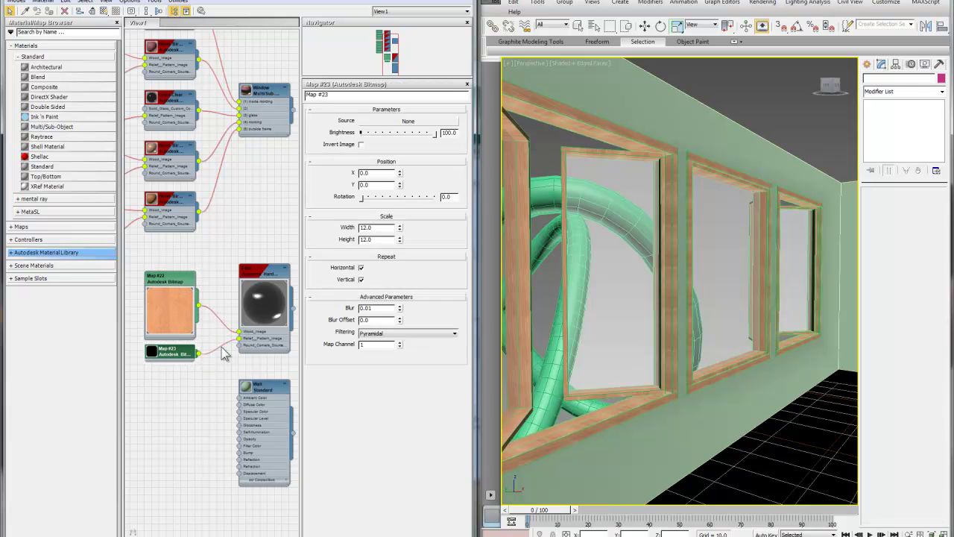
click(263, 281)
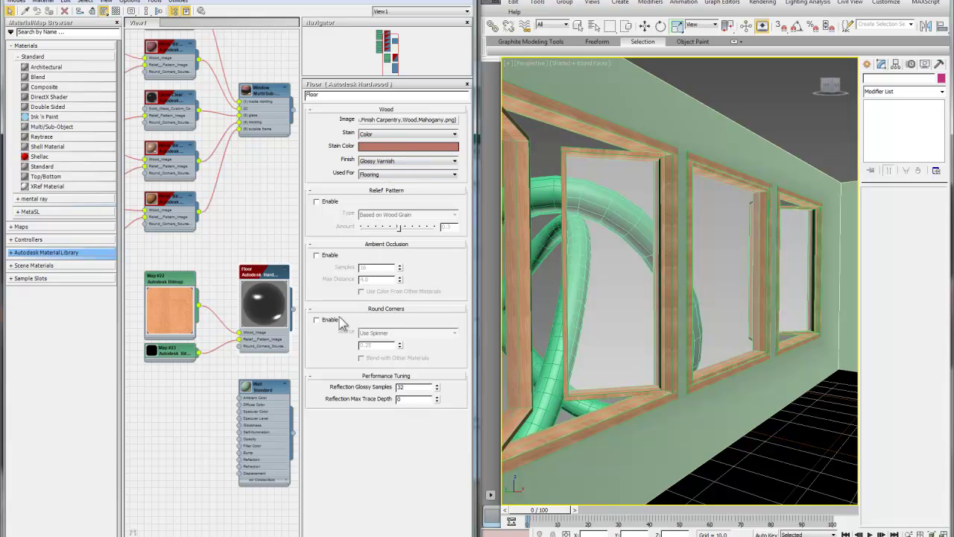
Examine the Window Multi/Sub-Object material's sub-materials and the bitmap maps connected to them.
middle_drag(227, 233, 240, 343)
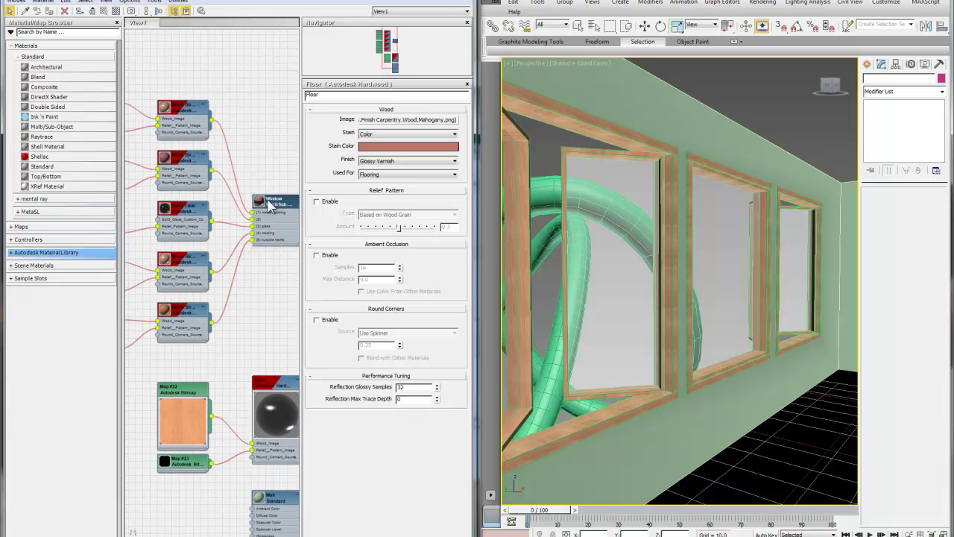
double_click(270, 207)
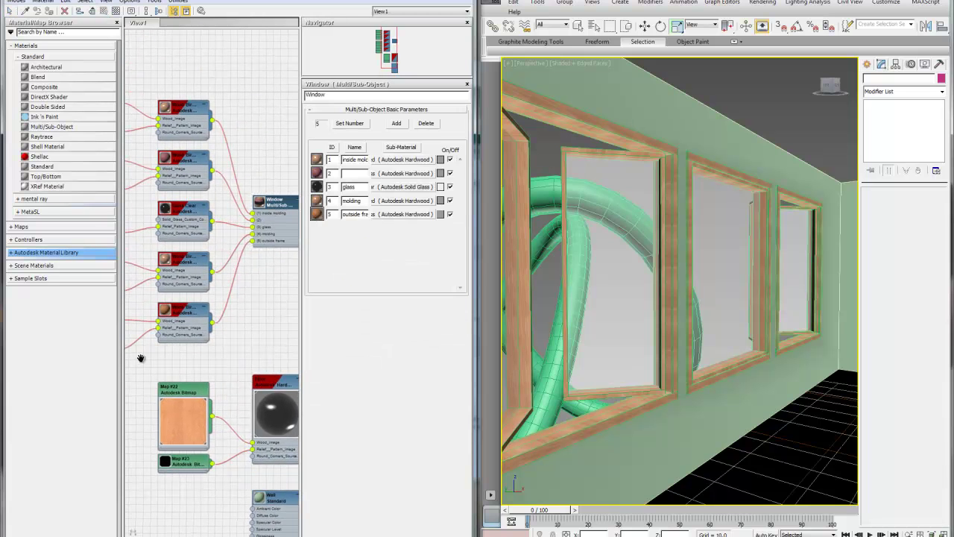
middle_drag(141, 358, 191, 356)
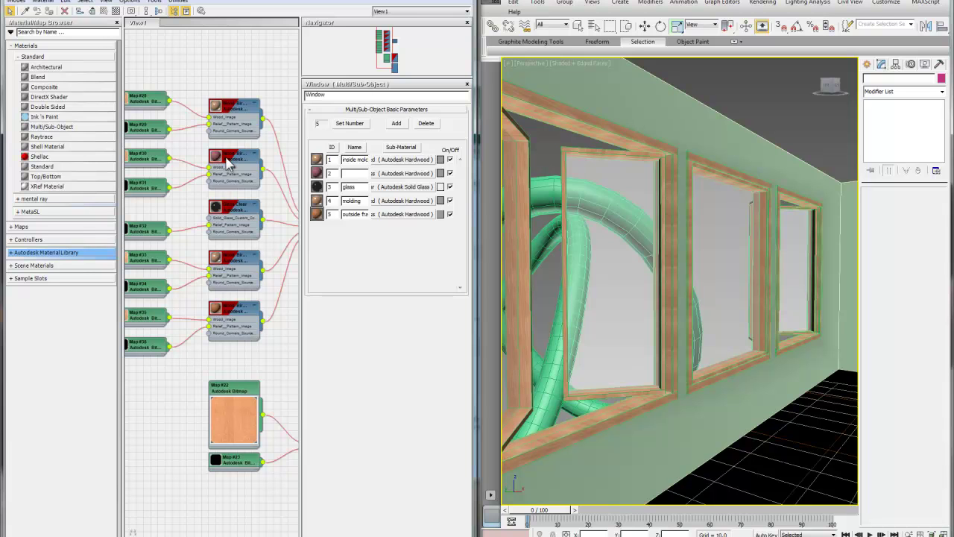
middle_drag(186, 229, 200, 236)
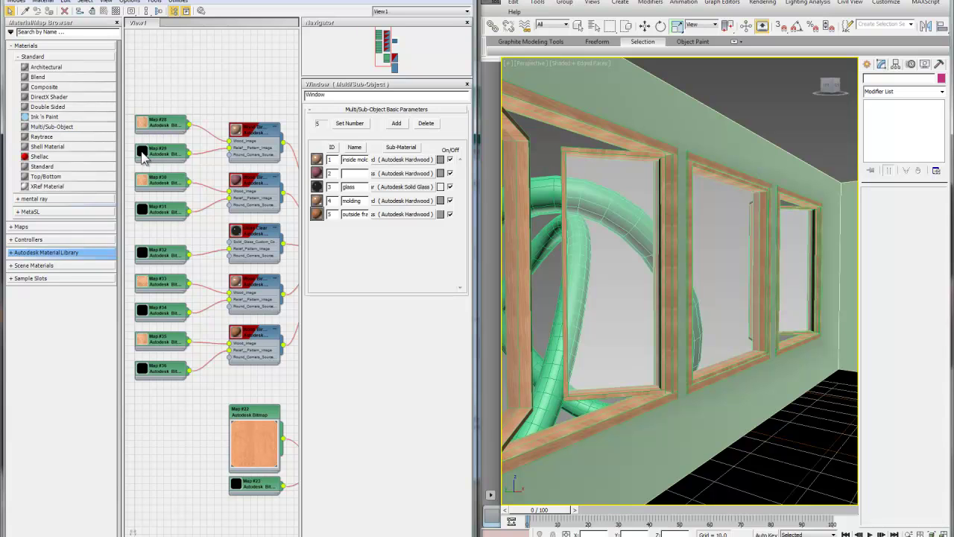
middle_drag(225, 107, 152, 94)
middle_drag(254, 267, 226, 149)
middle_drag(199, 405, 207, 384)
Assign a Noise map to the Bump channel of the Wall material.
double_click(242, 330)
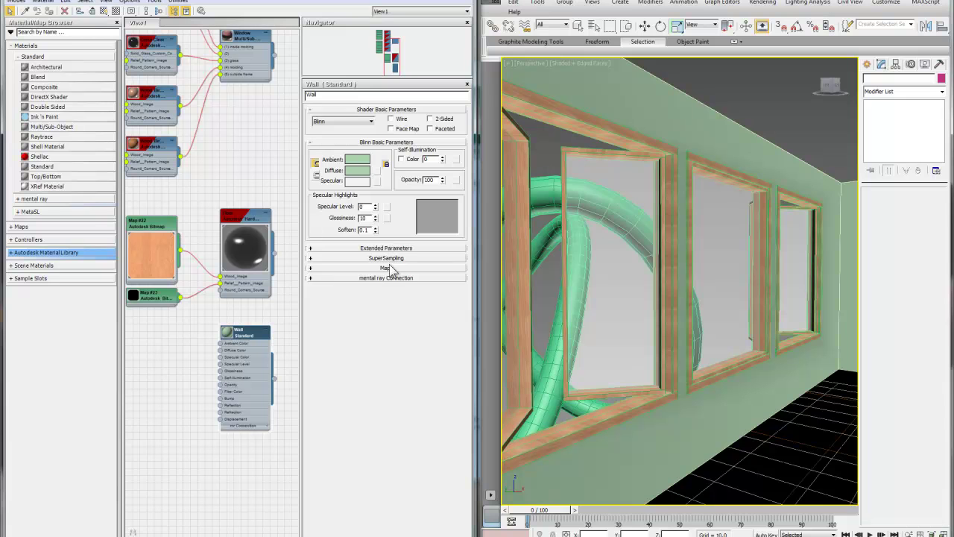
click(388, 268)
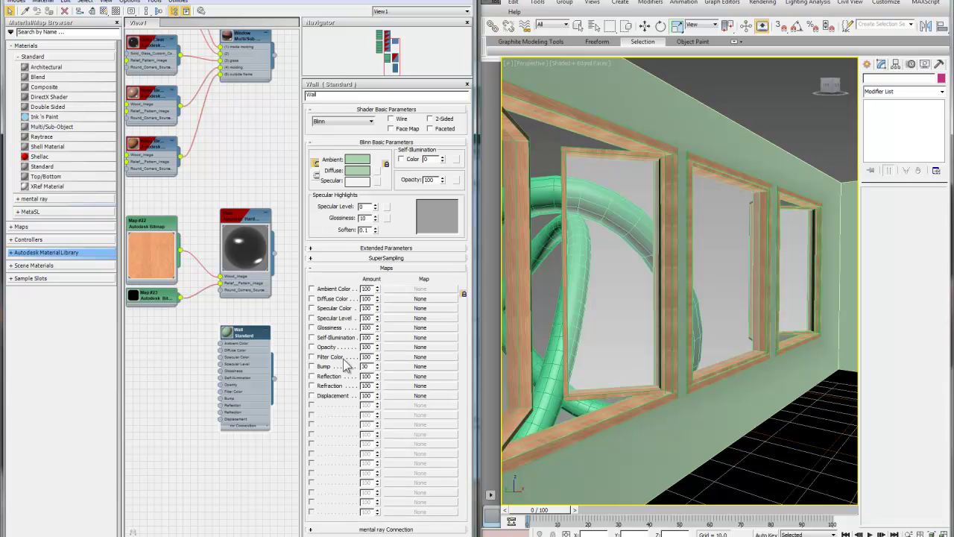
click(420, 366)
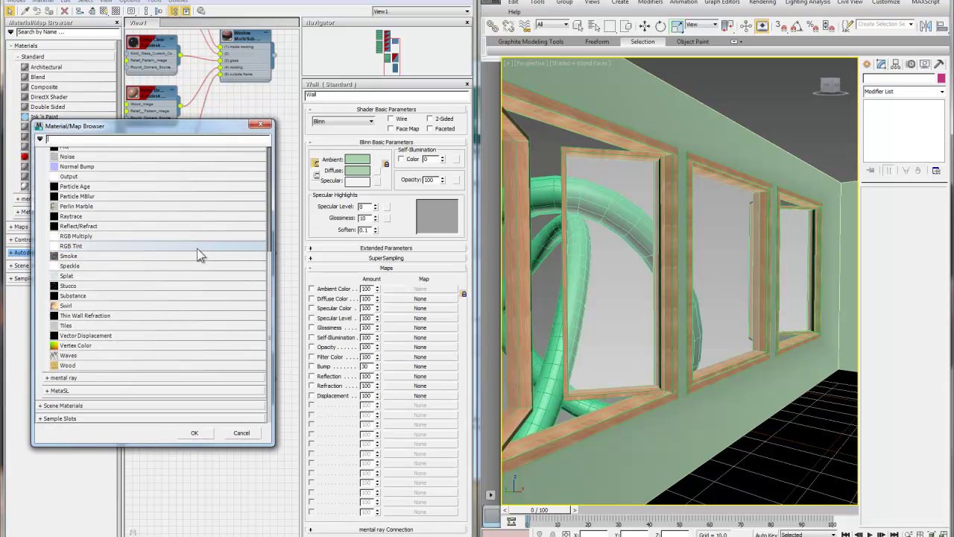
click(81, 155)
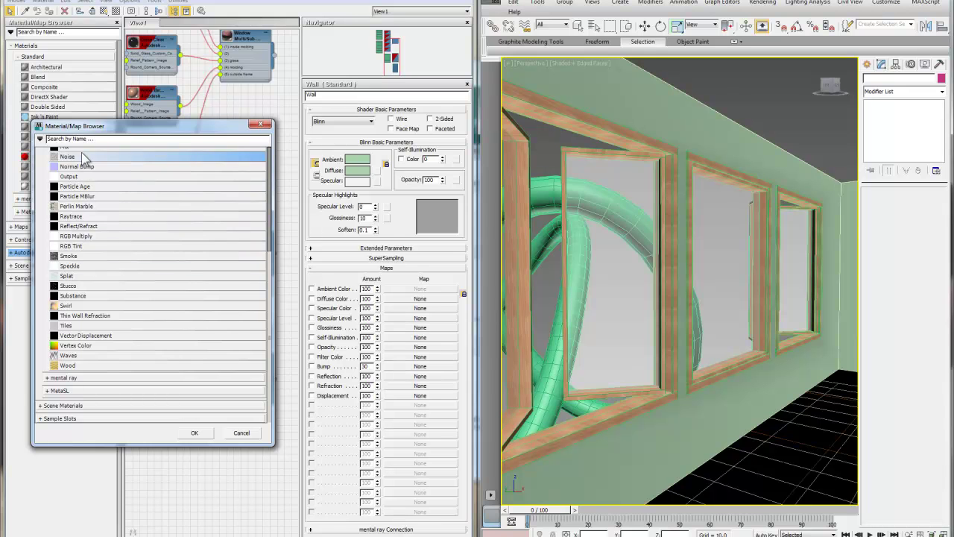
double_click(83, 157)
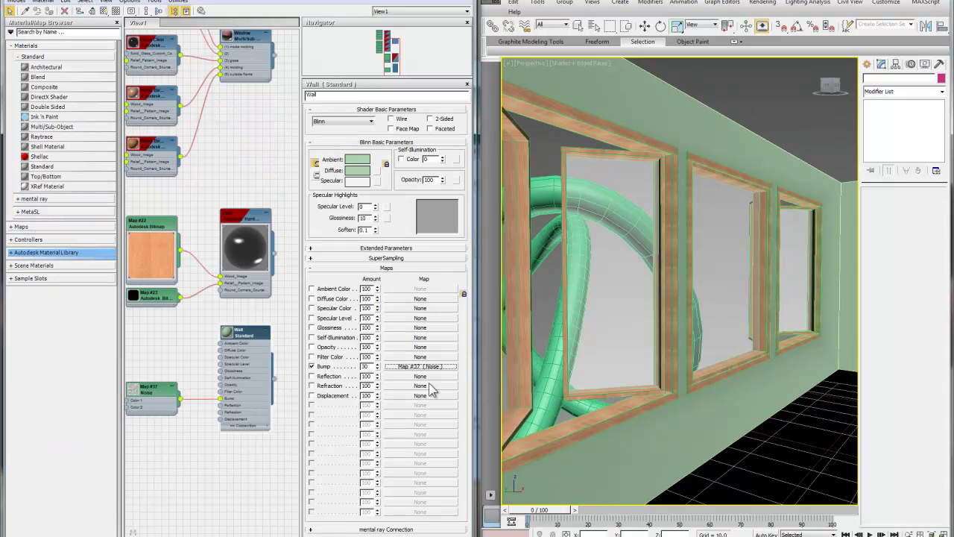
Set the size of the Wall's noise bump map to 18.7 and return to the Wall material's parameters.
click(161, 395)
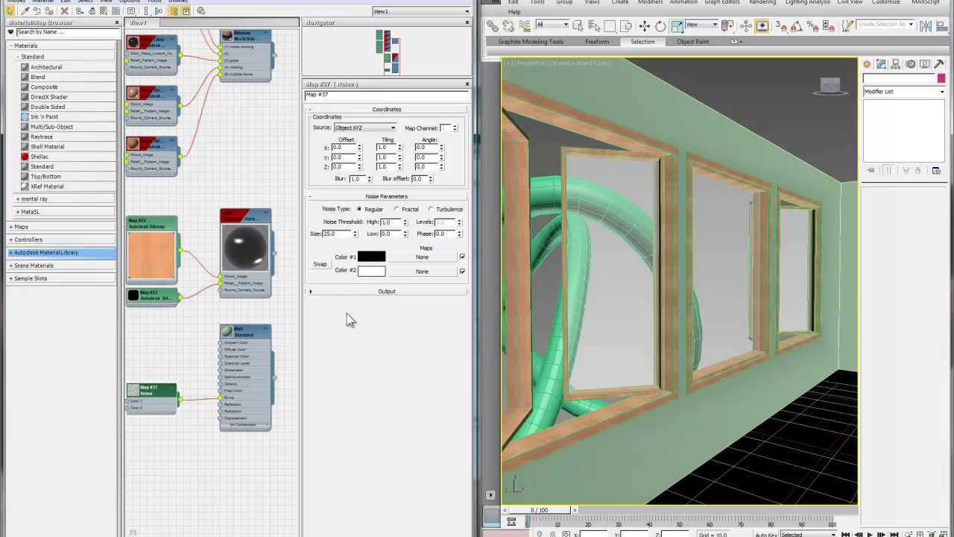
drag(357, 299, 354, 265)
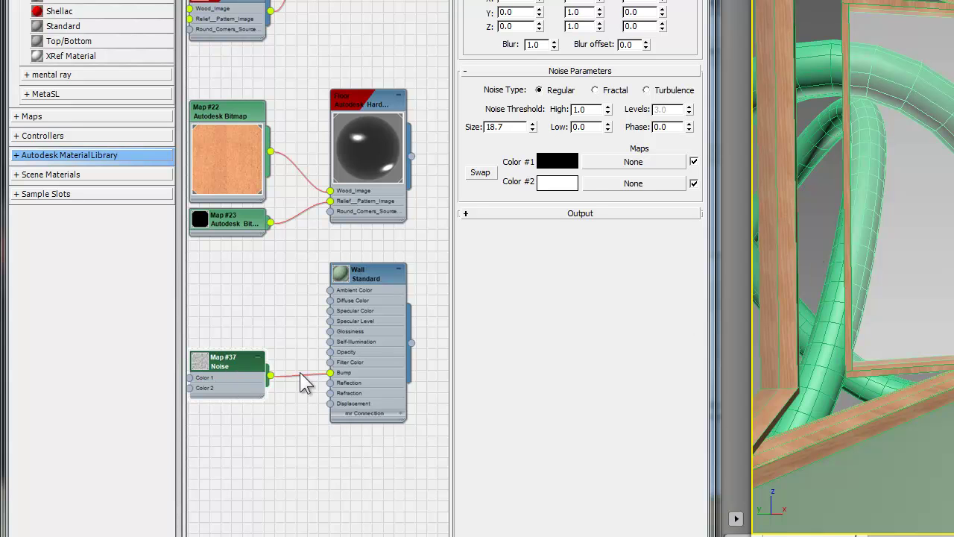
double_click(342, 291)
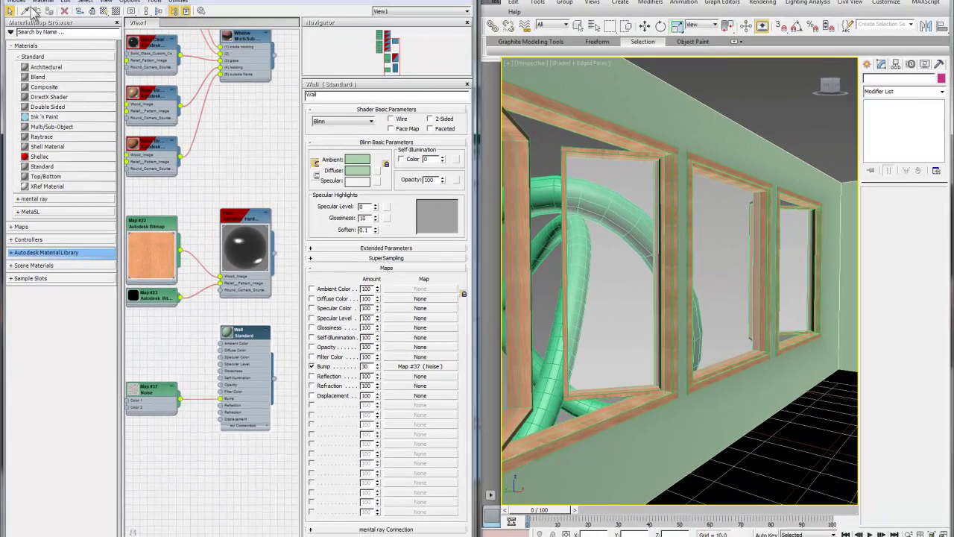
Switch to the Compact Material Editor and view the Solid Glass and 01 - Default samples in magnified previews.
click(18, 2)
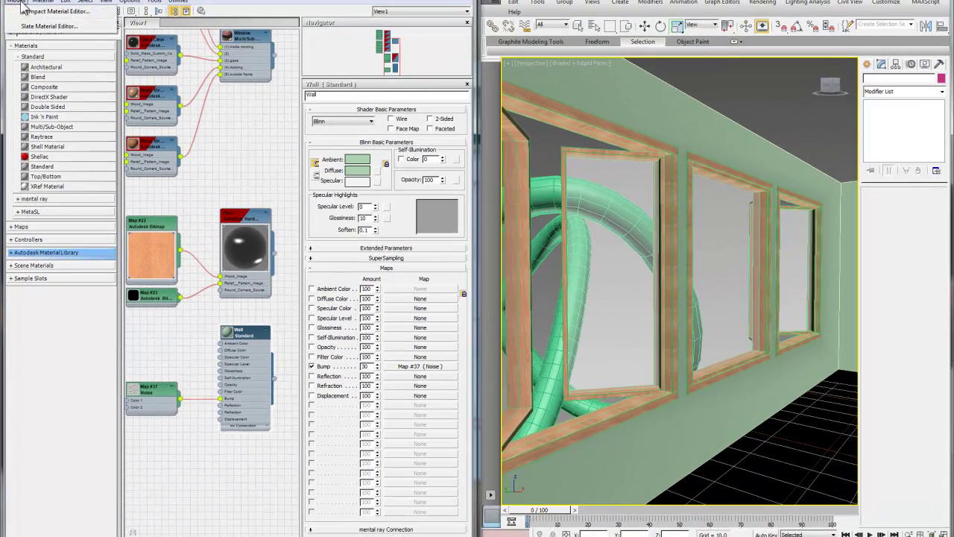
click(96, 12)
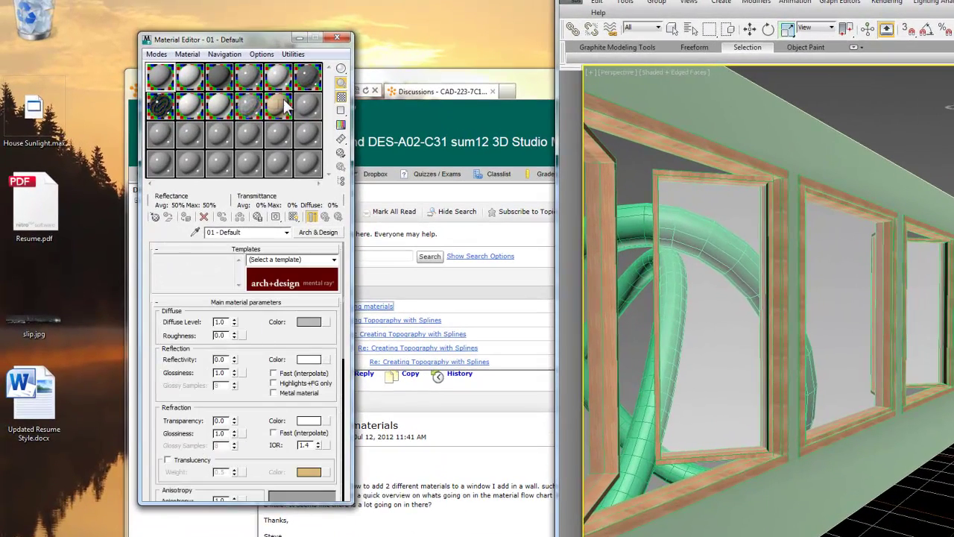
double_click(161, 107)
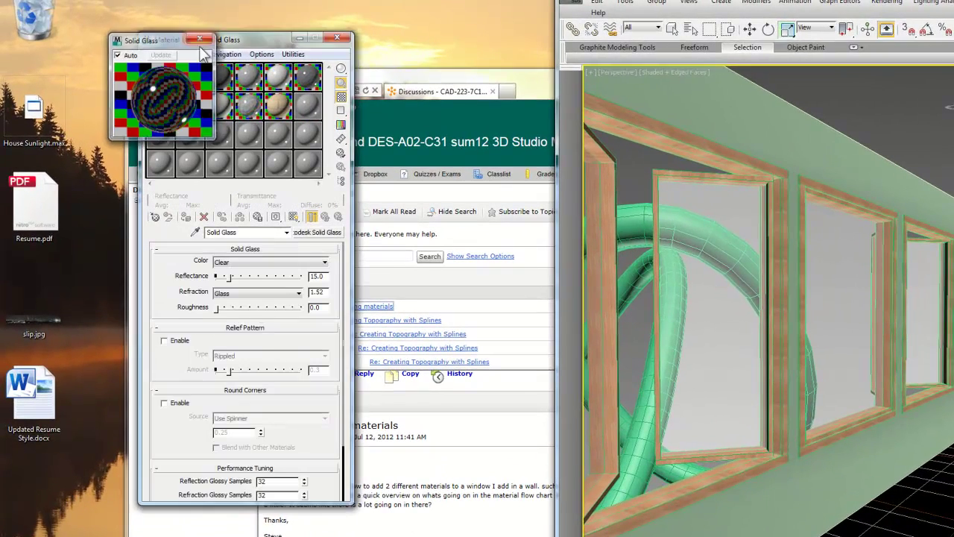
click(200, 37)
scroll(258, 299, down, 2)
scroll(257, 299, up, 2)
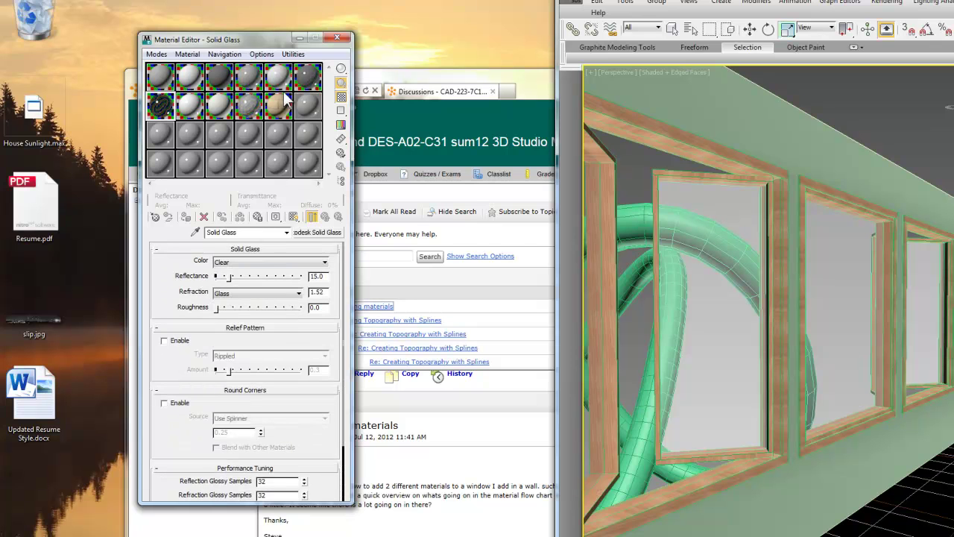
double_click(153, 78)
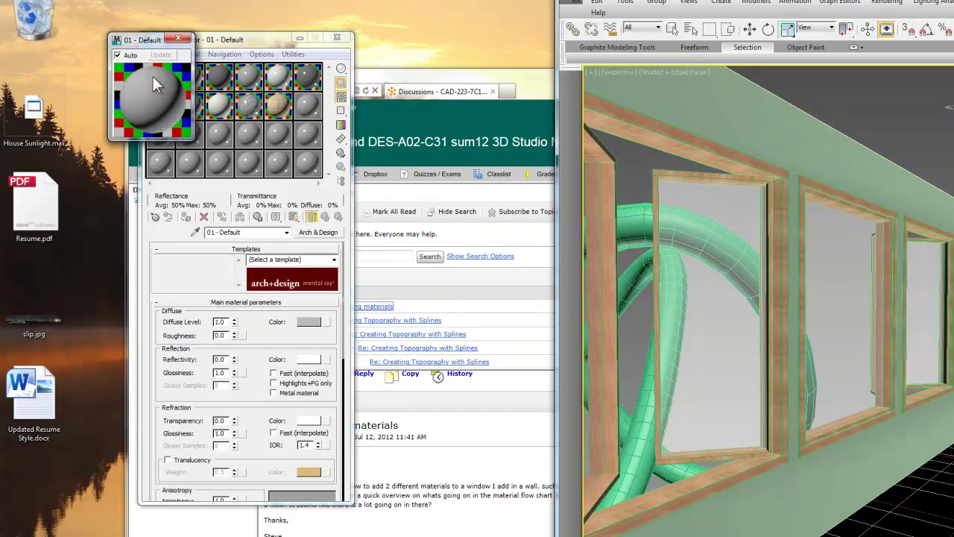
click(177, 37)
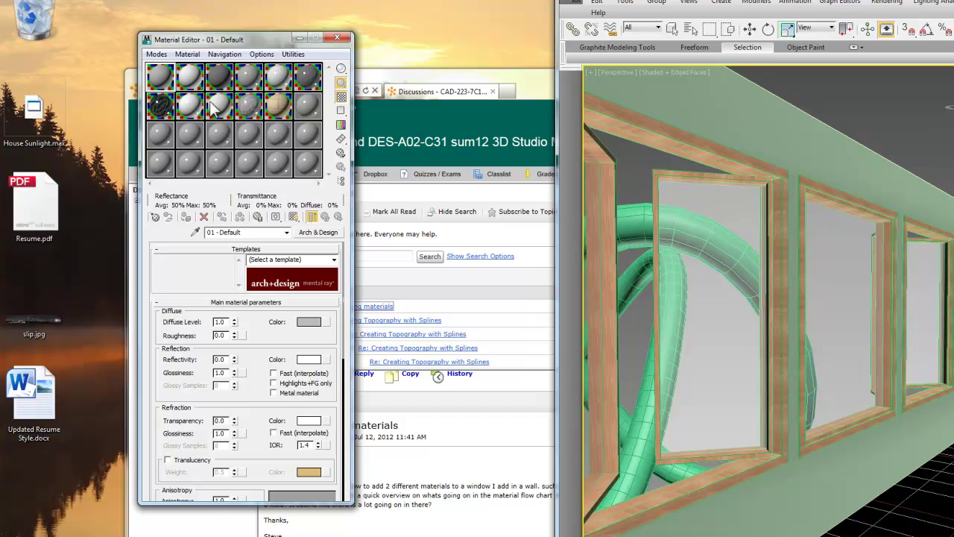
Examine the Metal sample in a magnified preview and look at the Wall Paint and Ceramic material parameters.
click(252, 108)
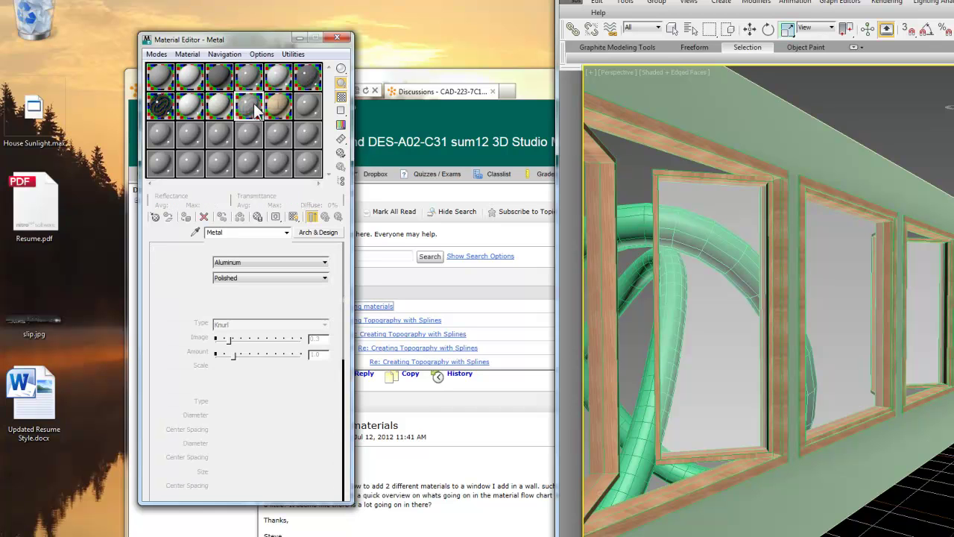
double_click(255, 109)
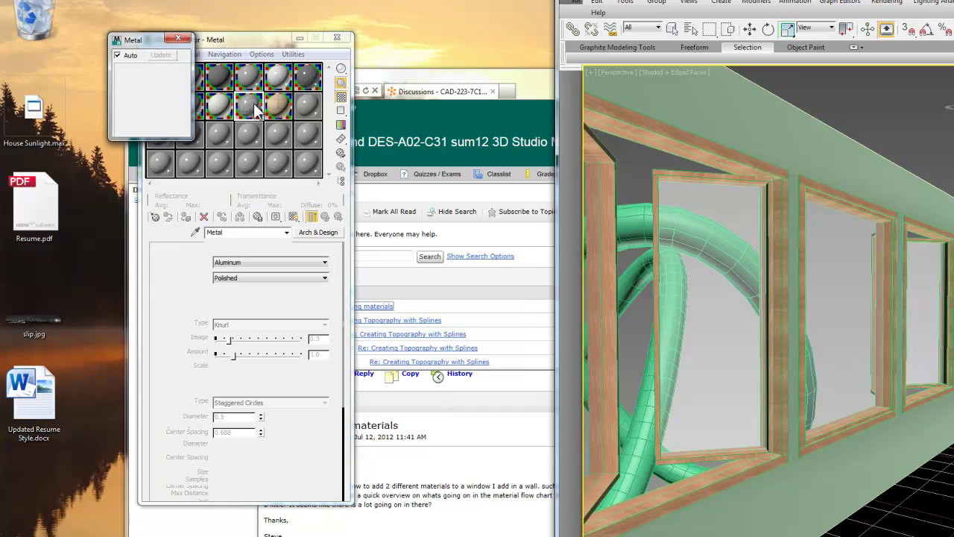
click(184, 39)
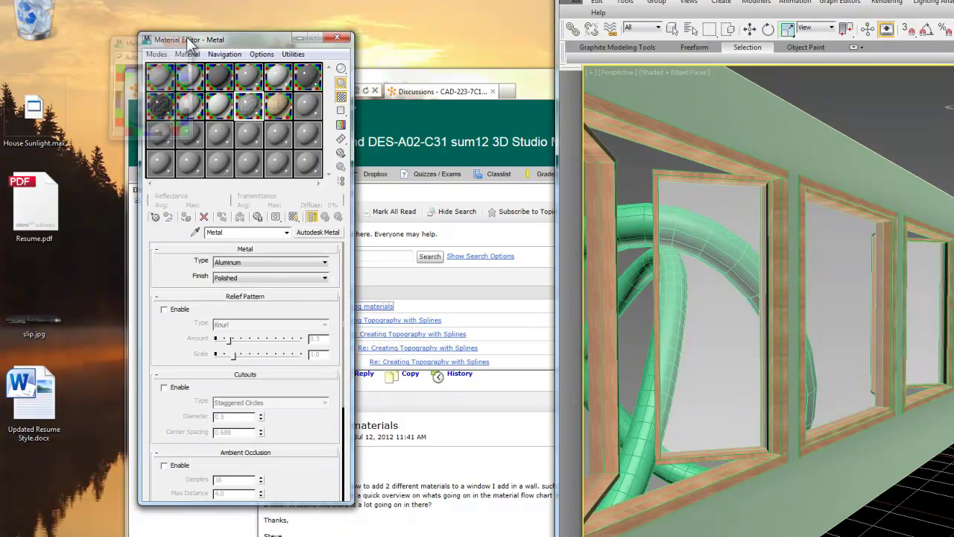
click(224, 107)
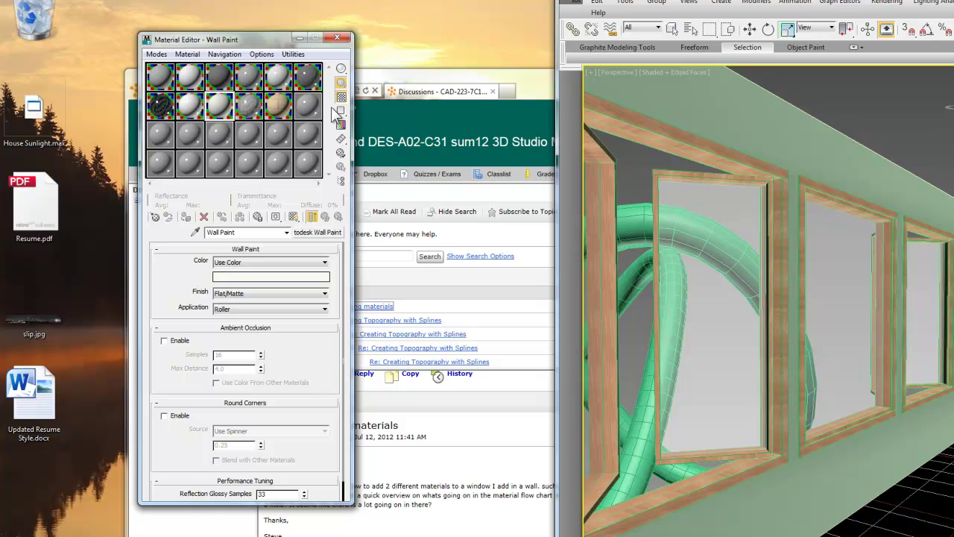
click(196, 103)
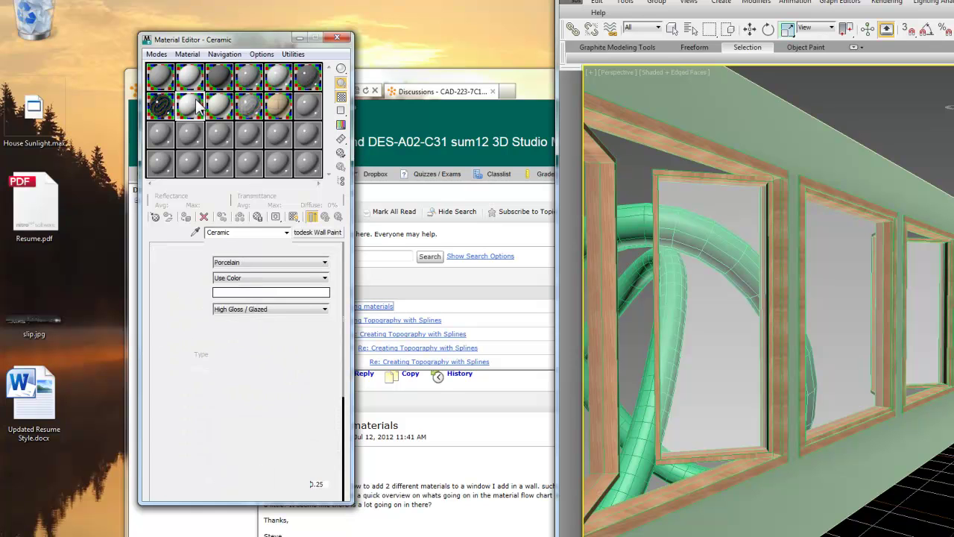
Set the material sample slots to the 3 X 2 Sample Windows layout.
click(231, 133)
right_click(231, 132)
click(250, 240)
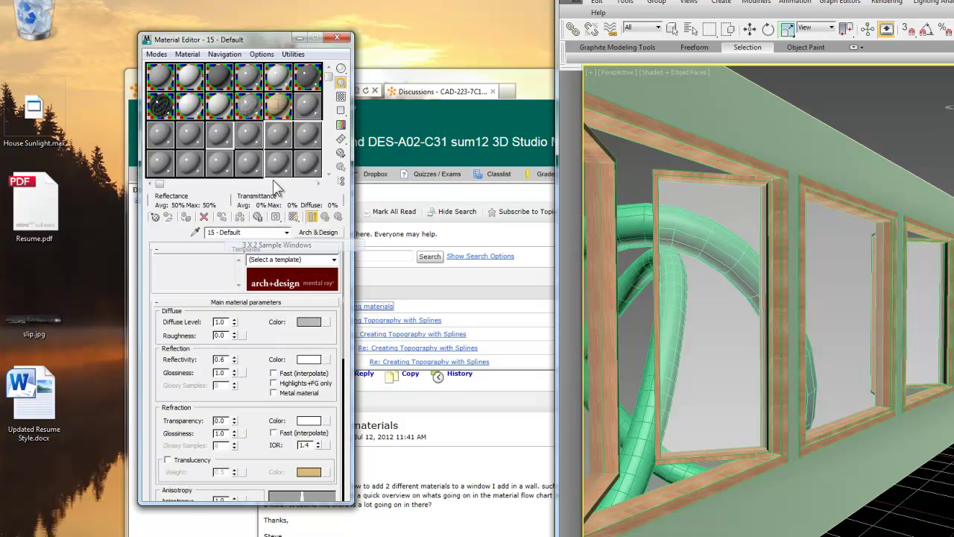
Apply the Matte Finish template to the 13 - Default Arch & Design material.
click(176, 152)
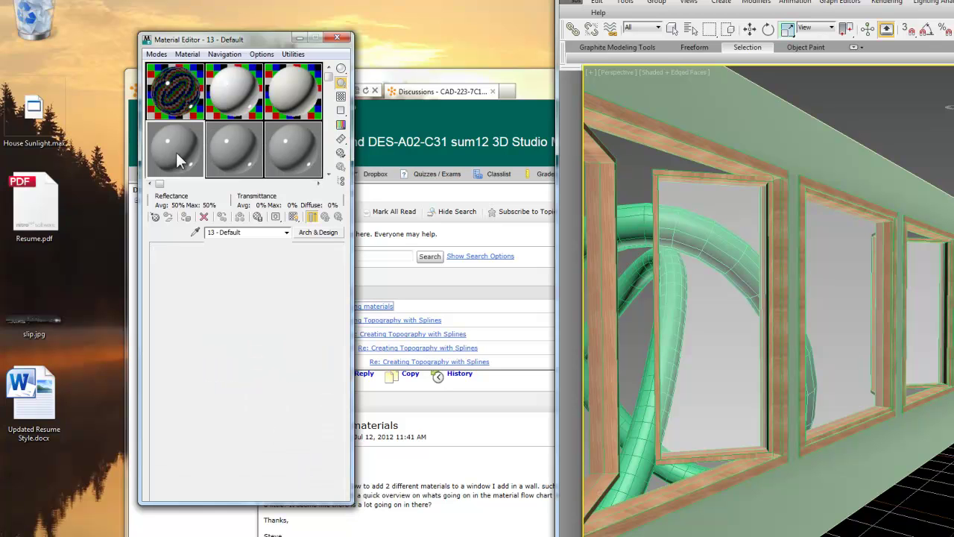
drag(260, 351, 262, 363)
click(303, 253)
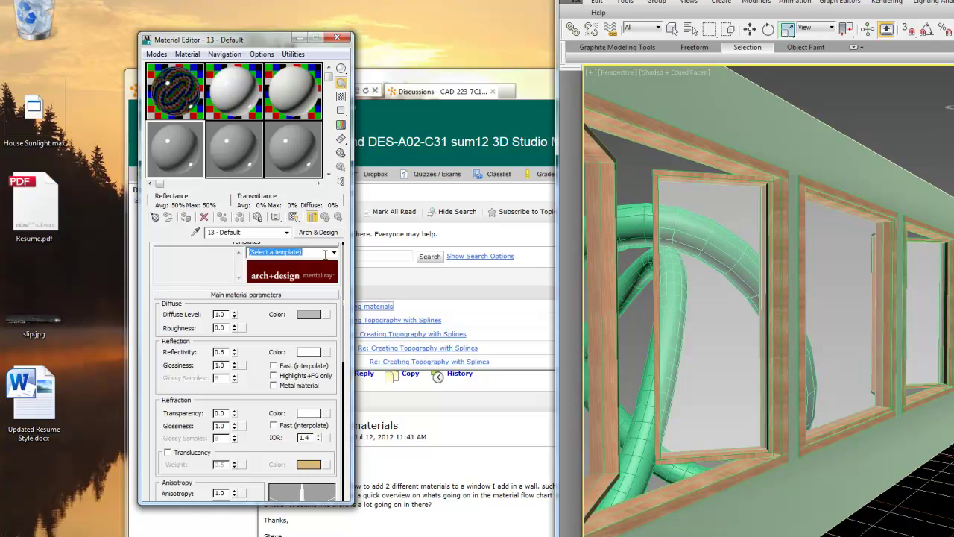
click(325, 254)
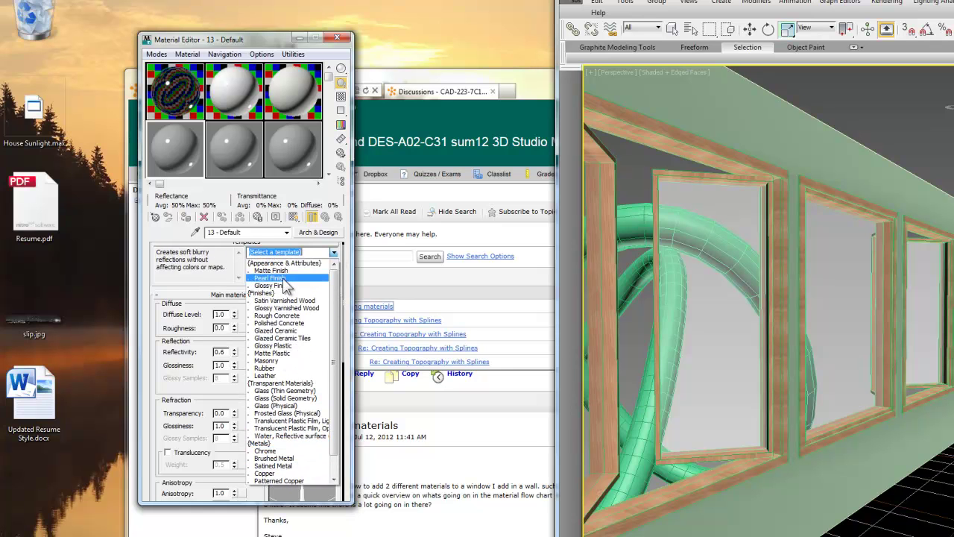
click(282, 271)
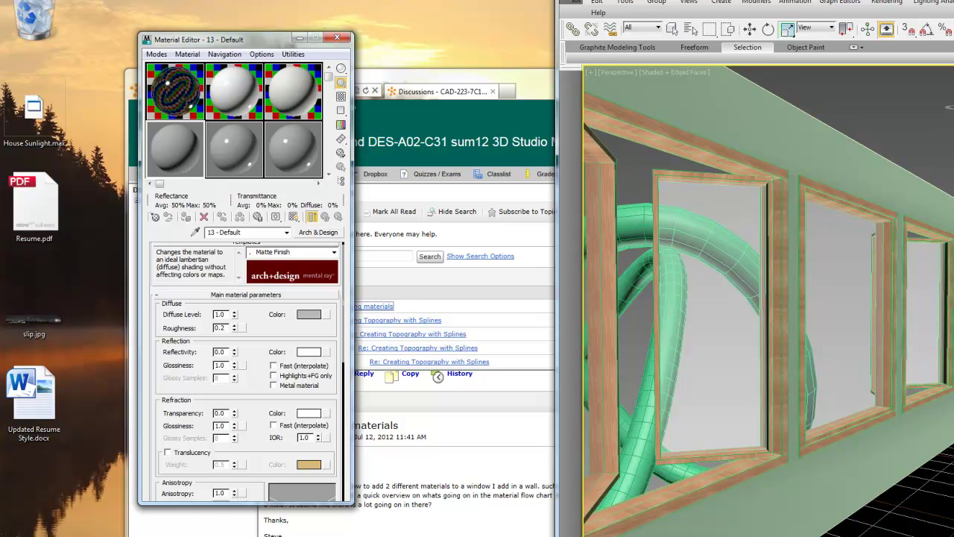
Set the 13 - Default material's diffuse color to teal with red 0.31, green 0.624 and blue 0.604.
click(309, 314)
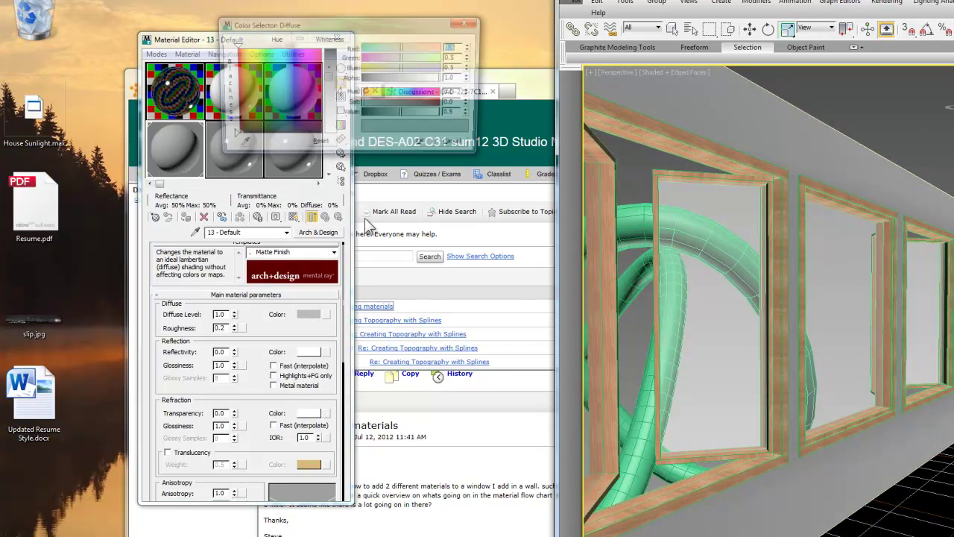
mouse_move(321, 94)
mouse_down()
mouse_move(304, 74)
mouse_move(351, 119)
mouse_move(277, 95)
mouse_up()
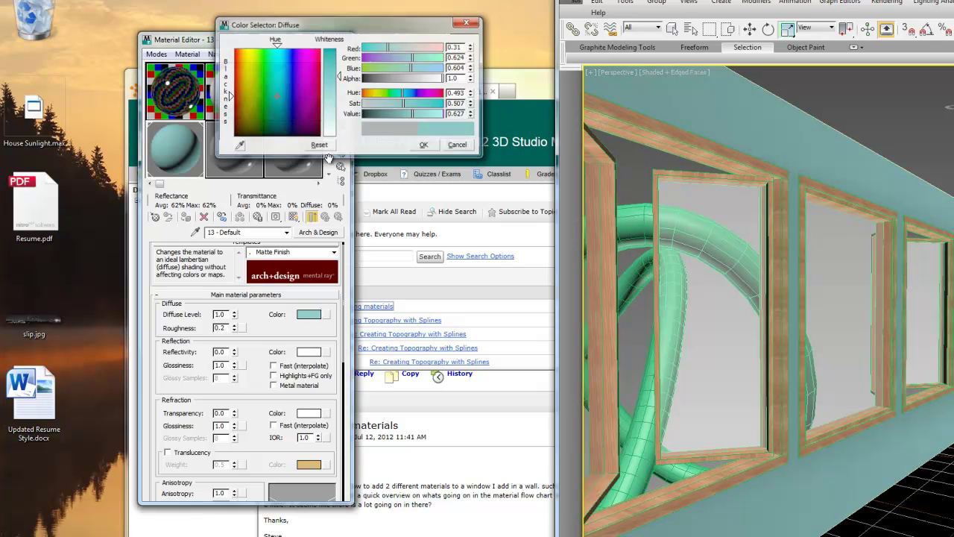
click(424, 144)
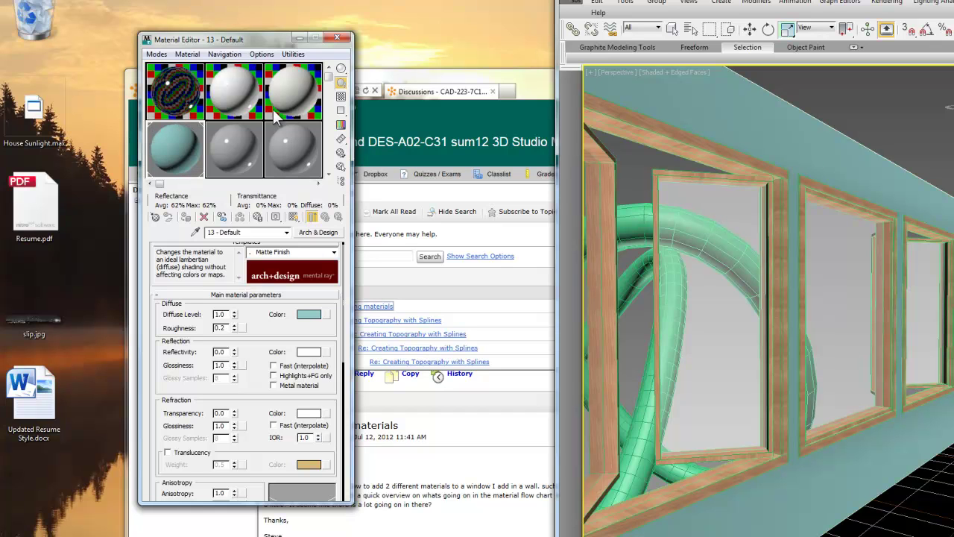
click(157, 54)
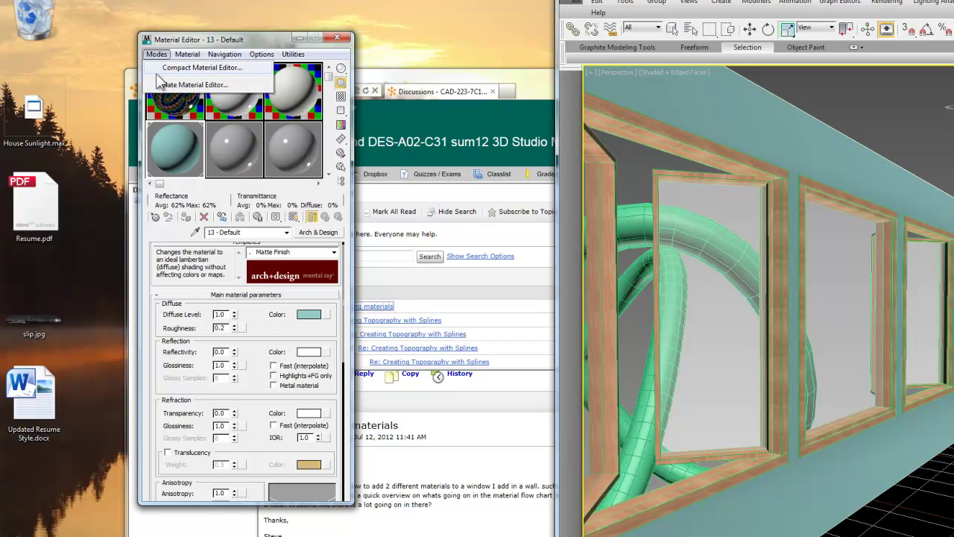
click(222, 37)
drag(266, 371, 272, 329)
scroll(272, 329, down, 5)
scroll(272, 329, up, 8)
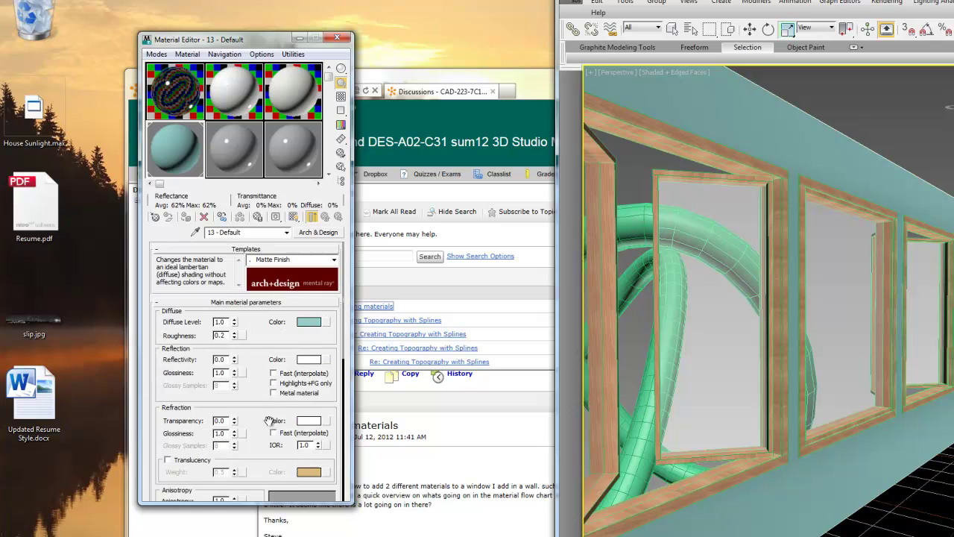
Change the 14 - Default sample from Arch & Design to a Standard material.
click(255, 157)
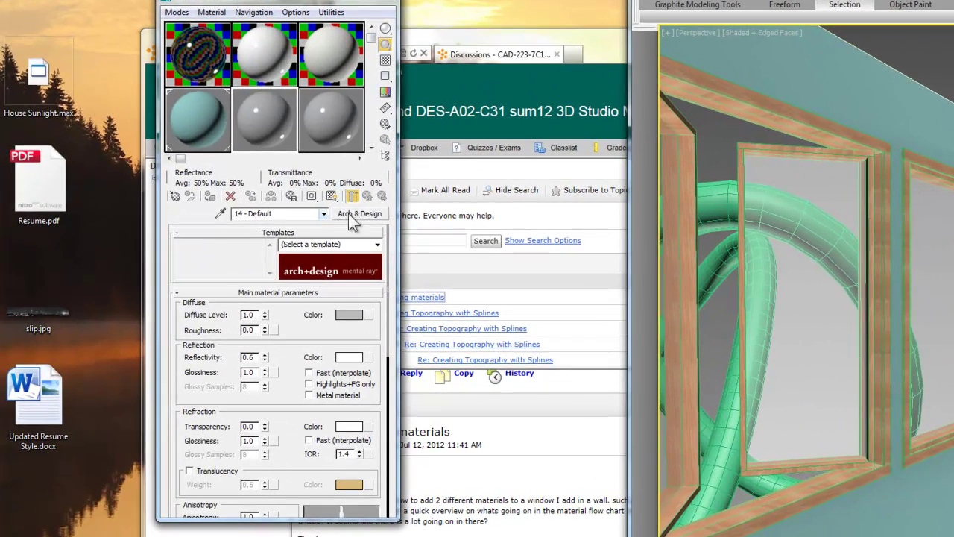
click(348, 213)
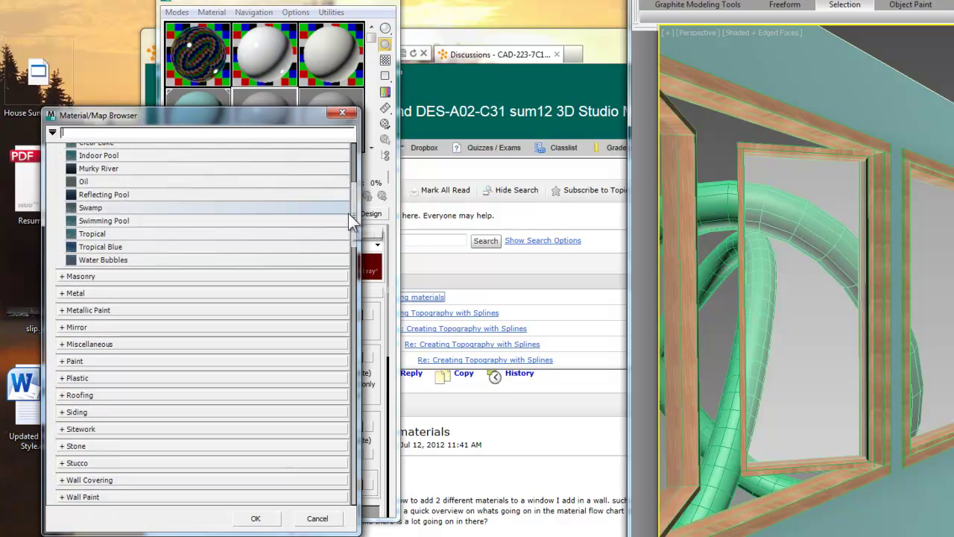
drag(354, 204, 353, 161)
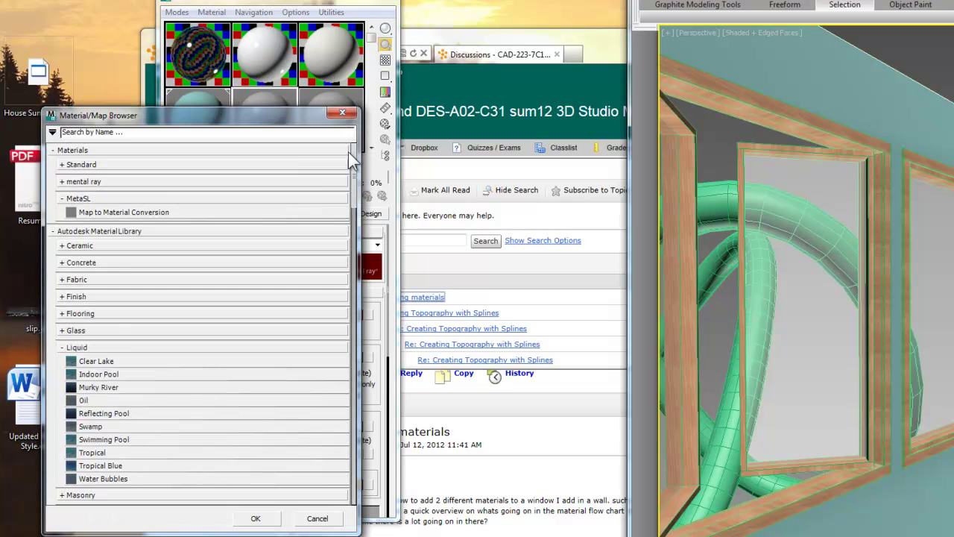
double_click(125, 165)
double_click(139, 310)
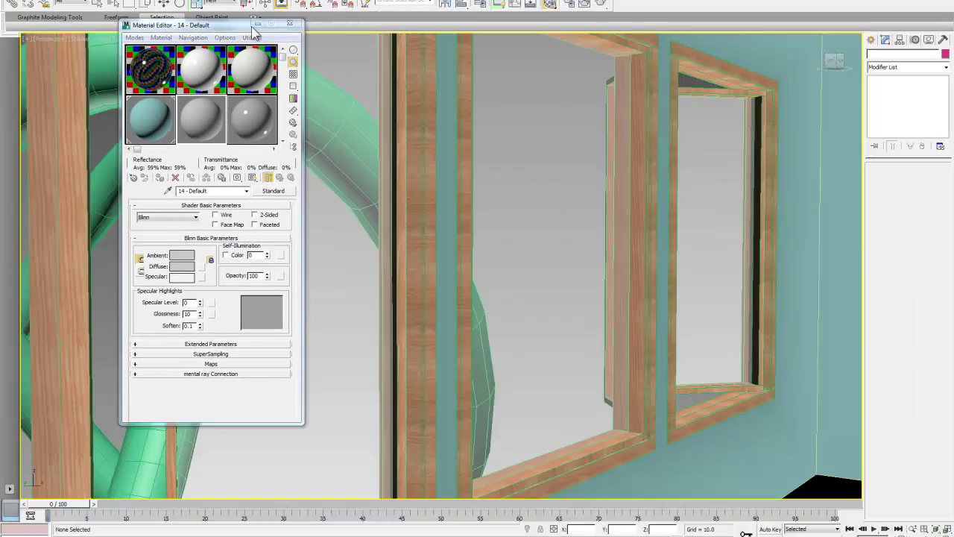
Switch to the Slate Material Editor and look over the window, floor and wall material nodes.
drag(248, 25, 873, 69)
click(759, 79)
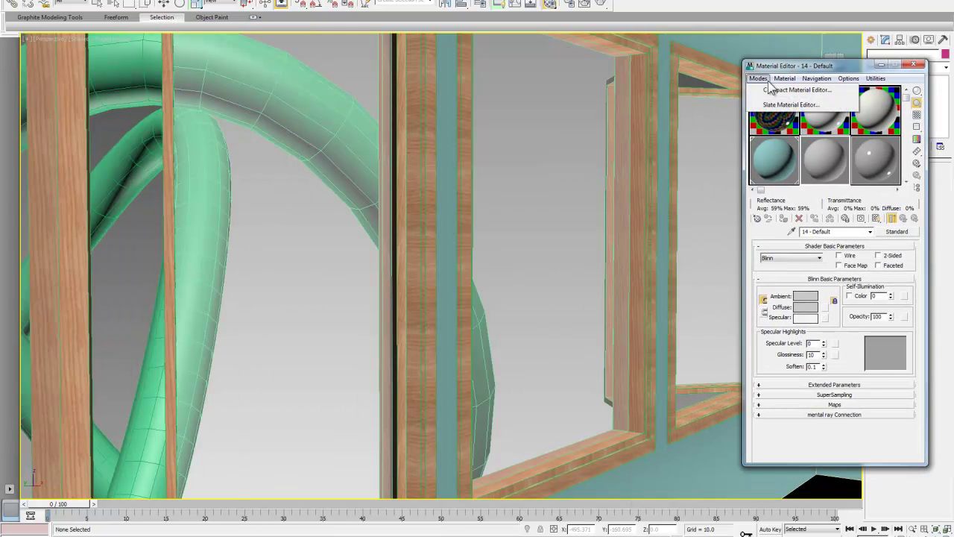
click(790, 104)
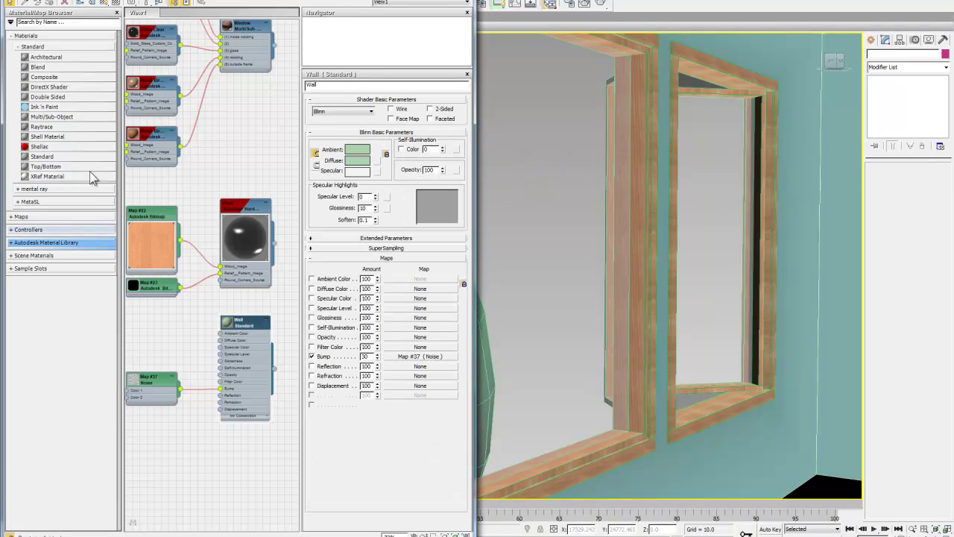
middle_drag(199, 178, 200, 278)
scroll(200, 278, down, 1)
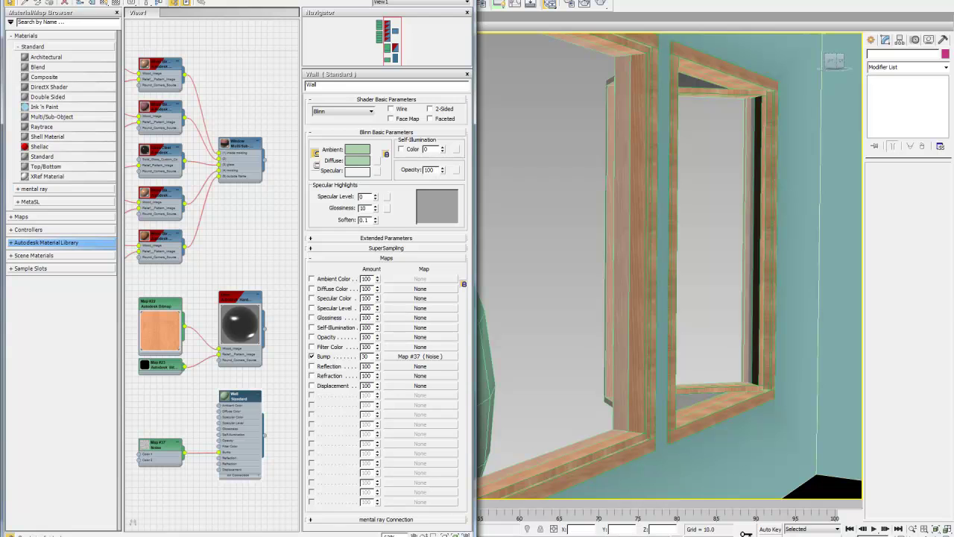
Close the material editor and inspect the three windows in the perspective view, leaving nothing selected.
key(m)
click(563, 243)
scroll(562, 247, down, 3)
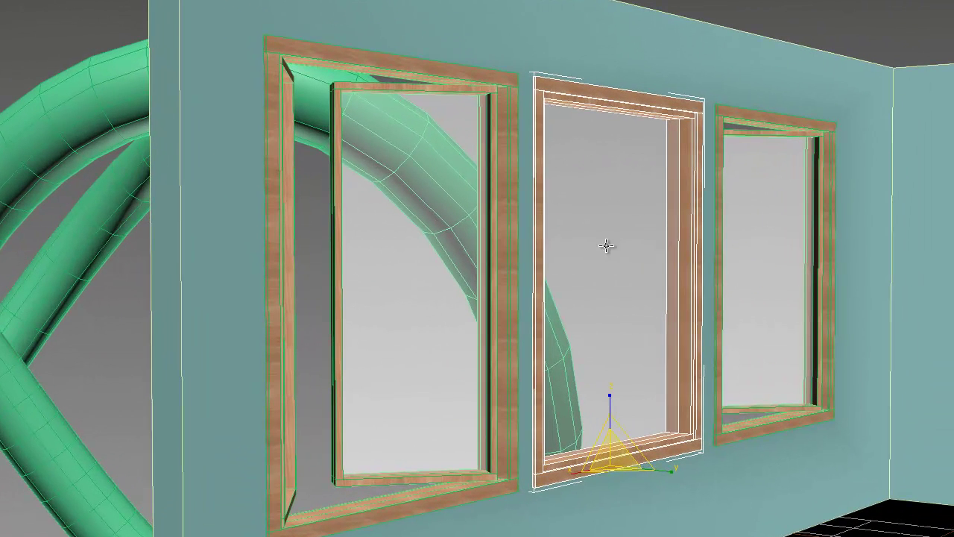
click(53, 57)
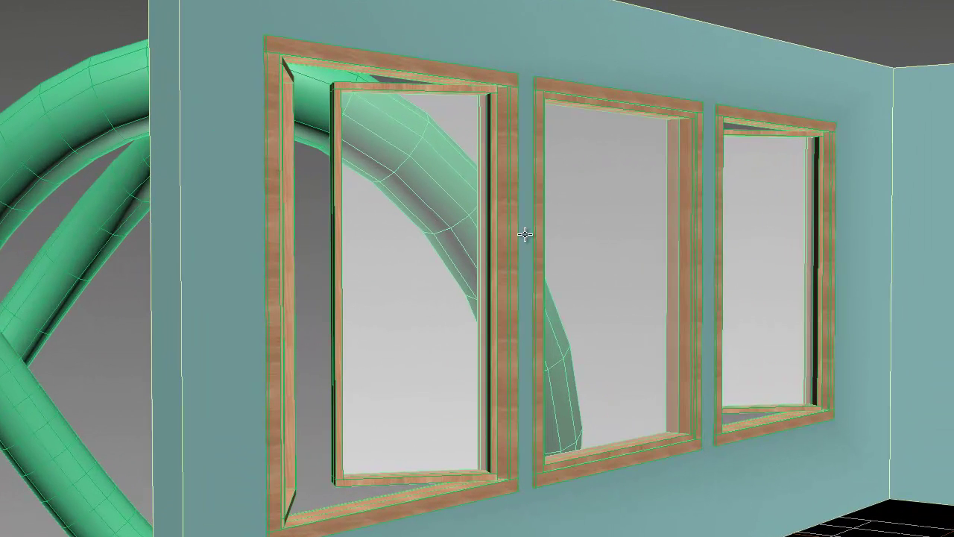